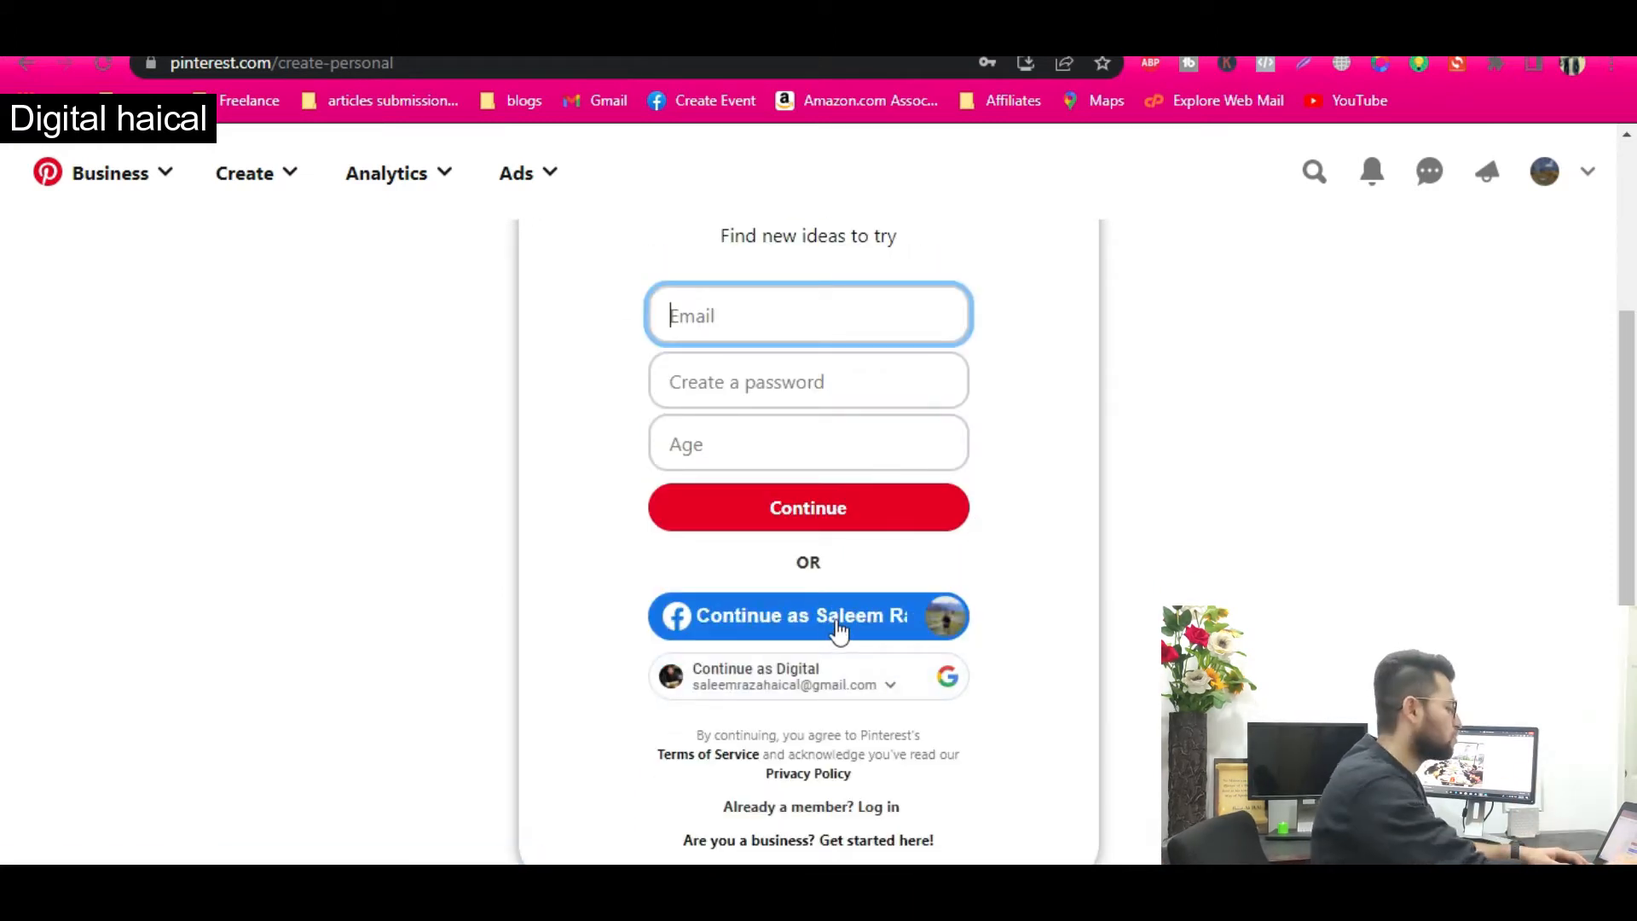
- Choose the Google account to use for signing up to a personal Pinterest account
{"action": "scroll", "coordinate": [871, 554], "scroll_direction": "down", "scroll_amount": 1}
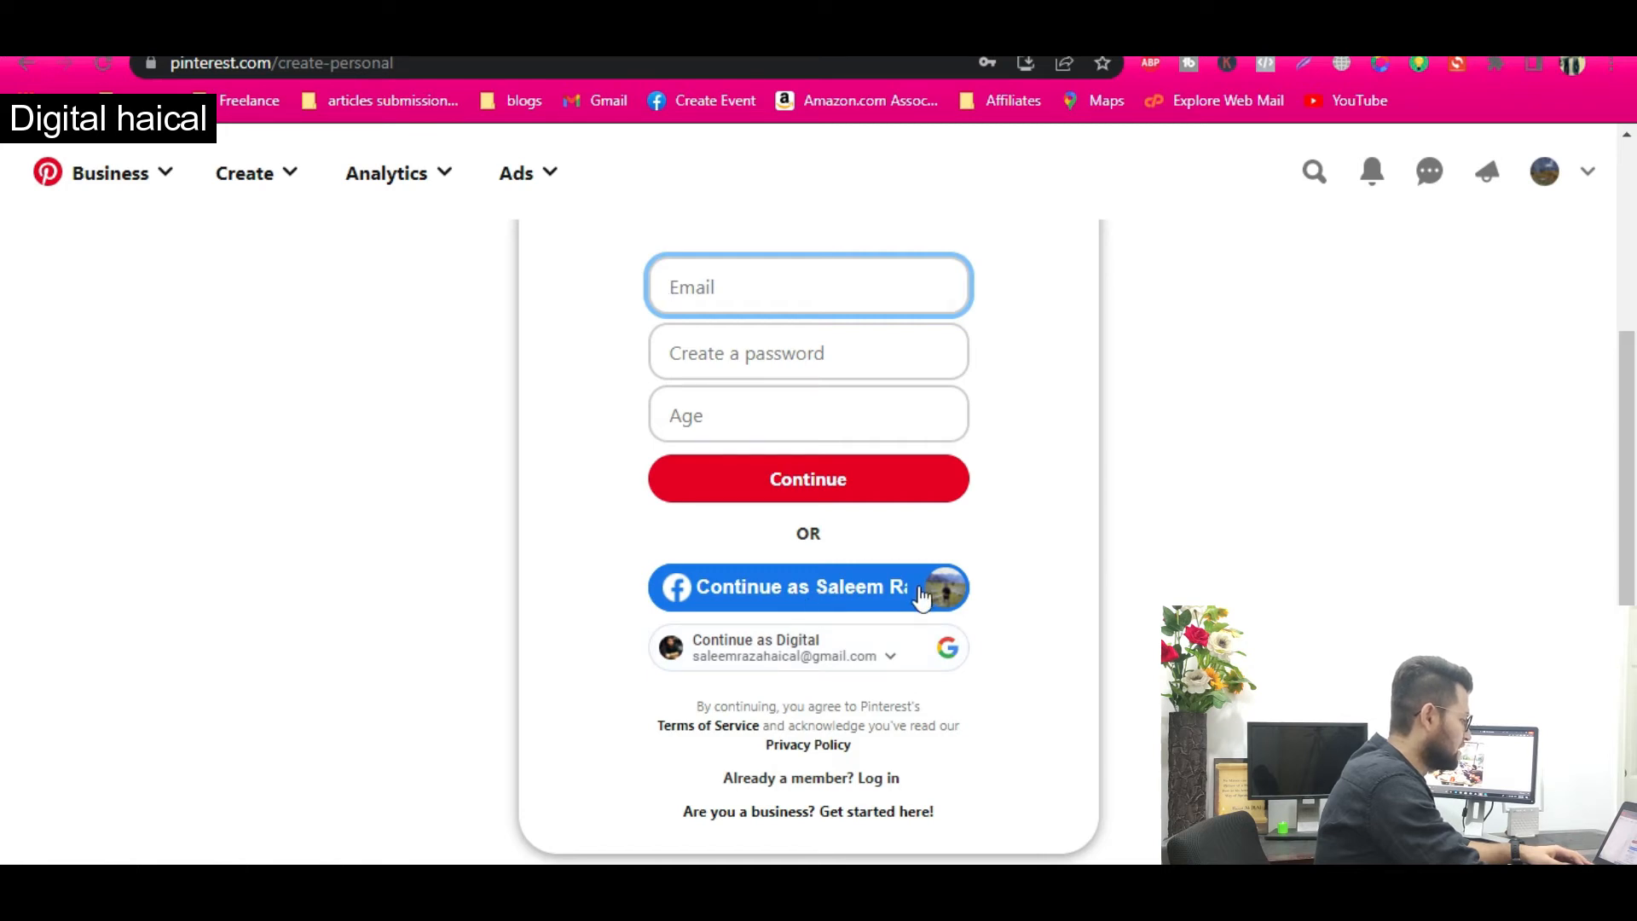
{"action": "left_click", "coordinate": [889, 667]}
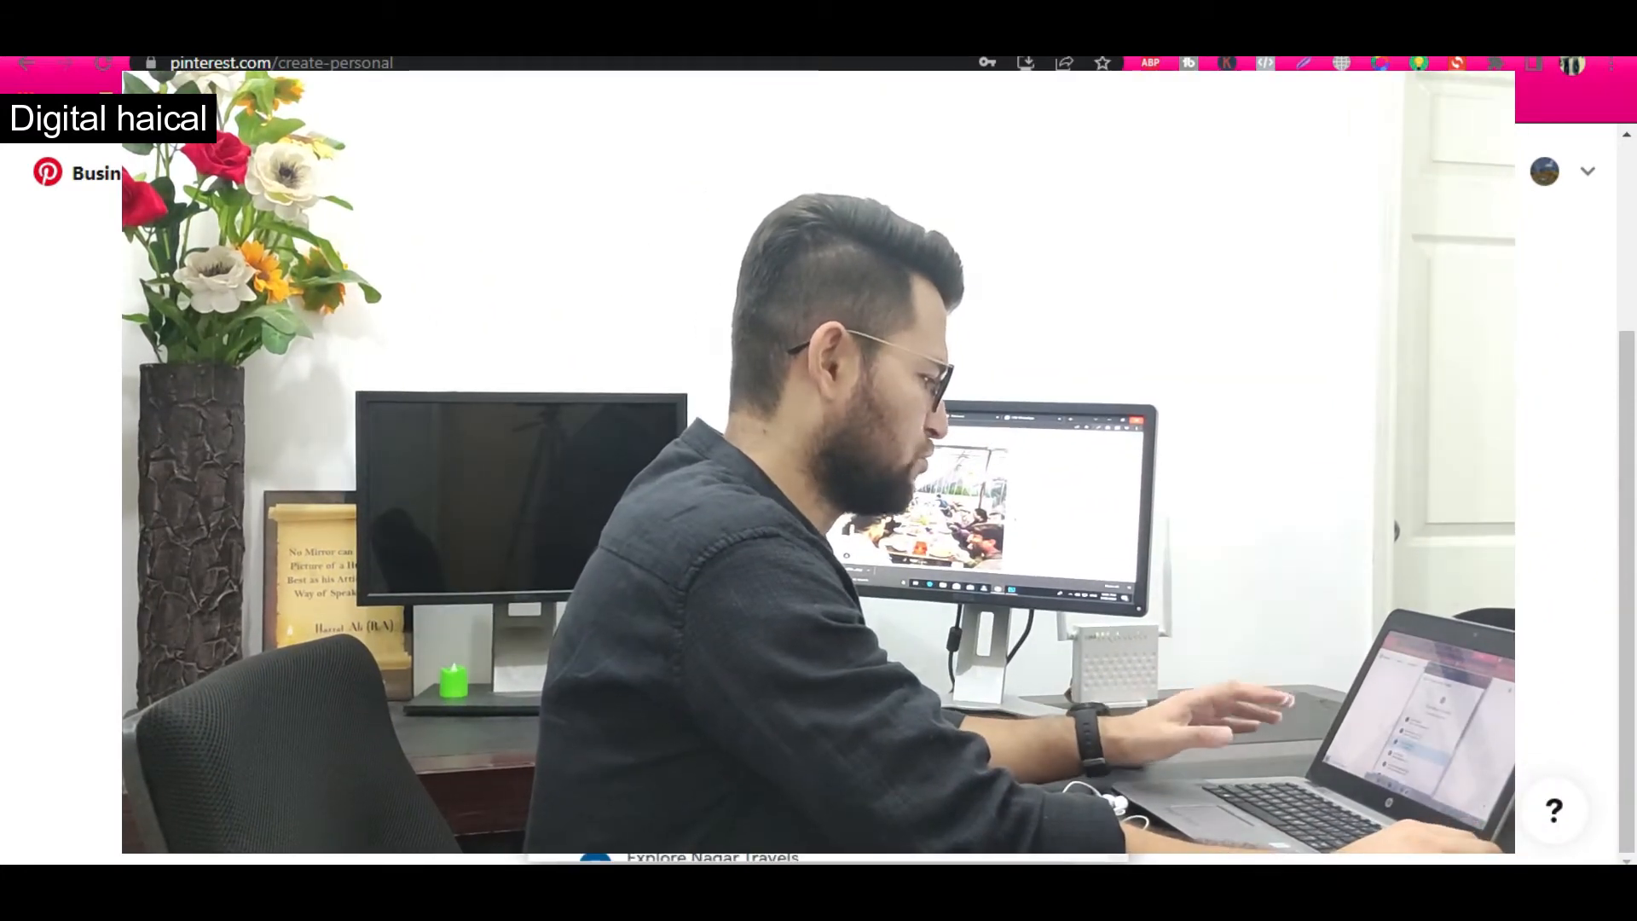
{"action": "scroll", "coordinate": [889, 668], "scroll_direction": "down", "scroll_amount": 3}
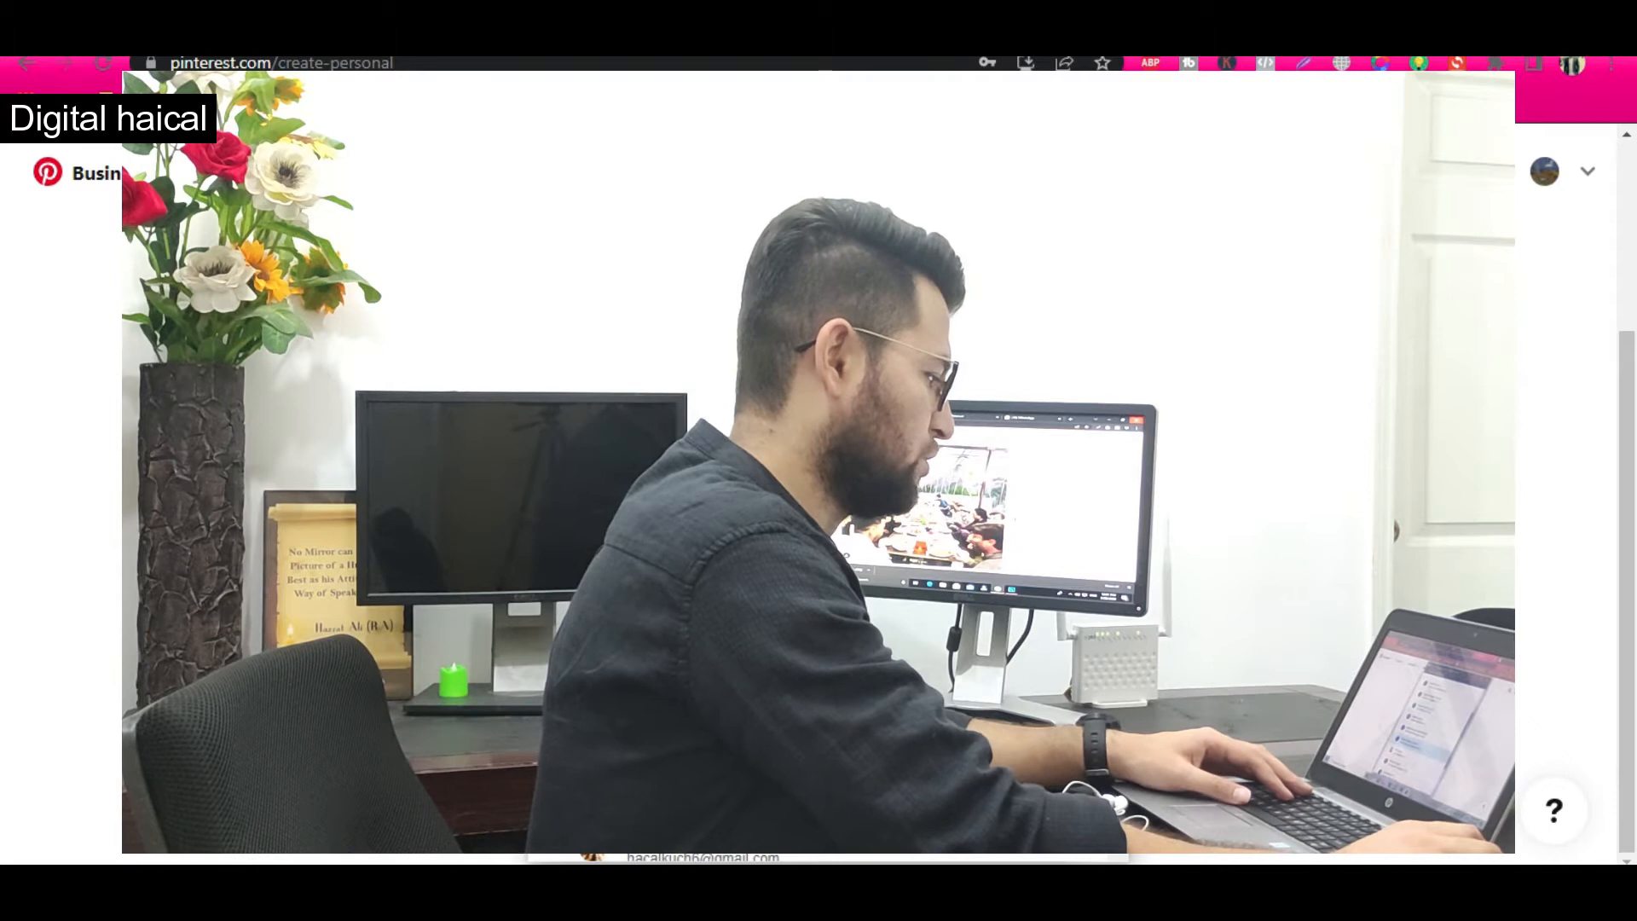
{"action": "scroll", "coordinate": [889, 668], "scroll_direction": "down", "scroll_amount": 2}
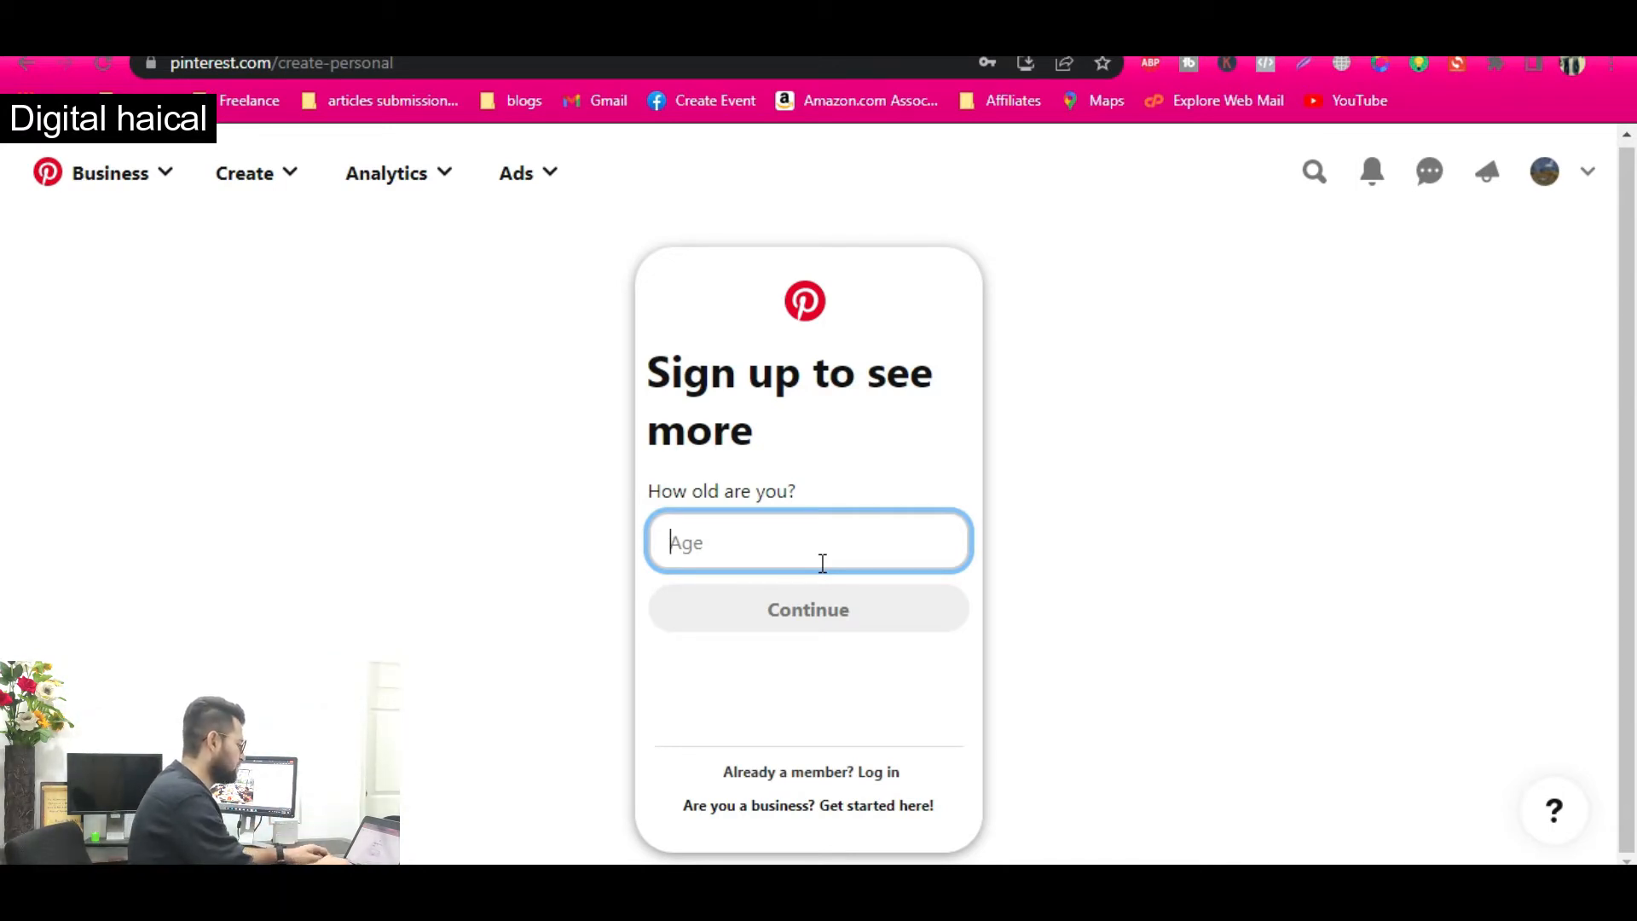
- Enter 28 as the age, start the welcome questions and identify as Male
{"action": "type", "text": "28"}
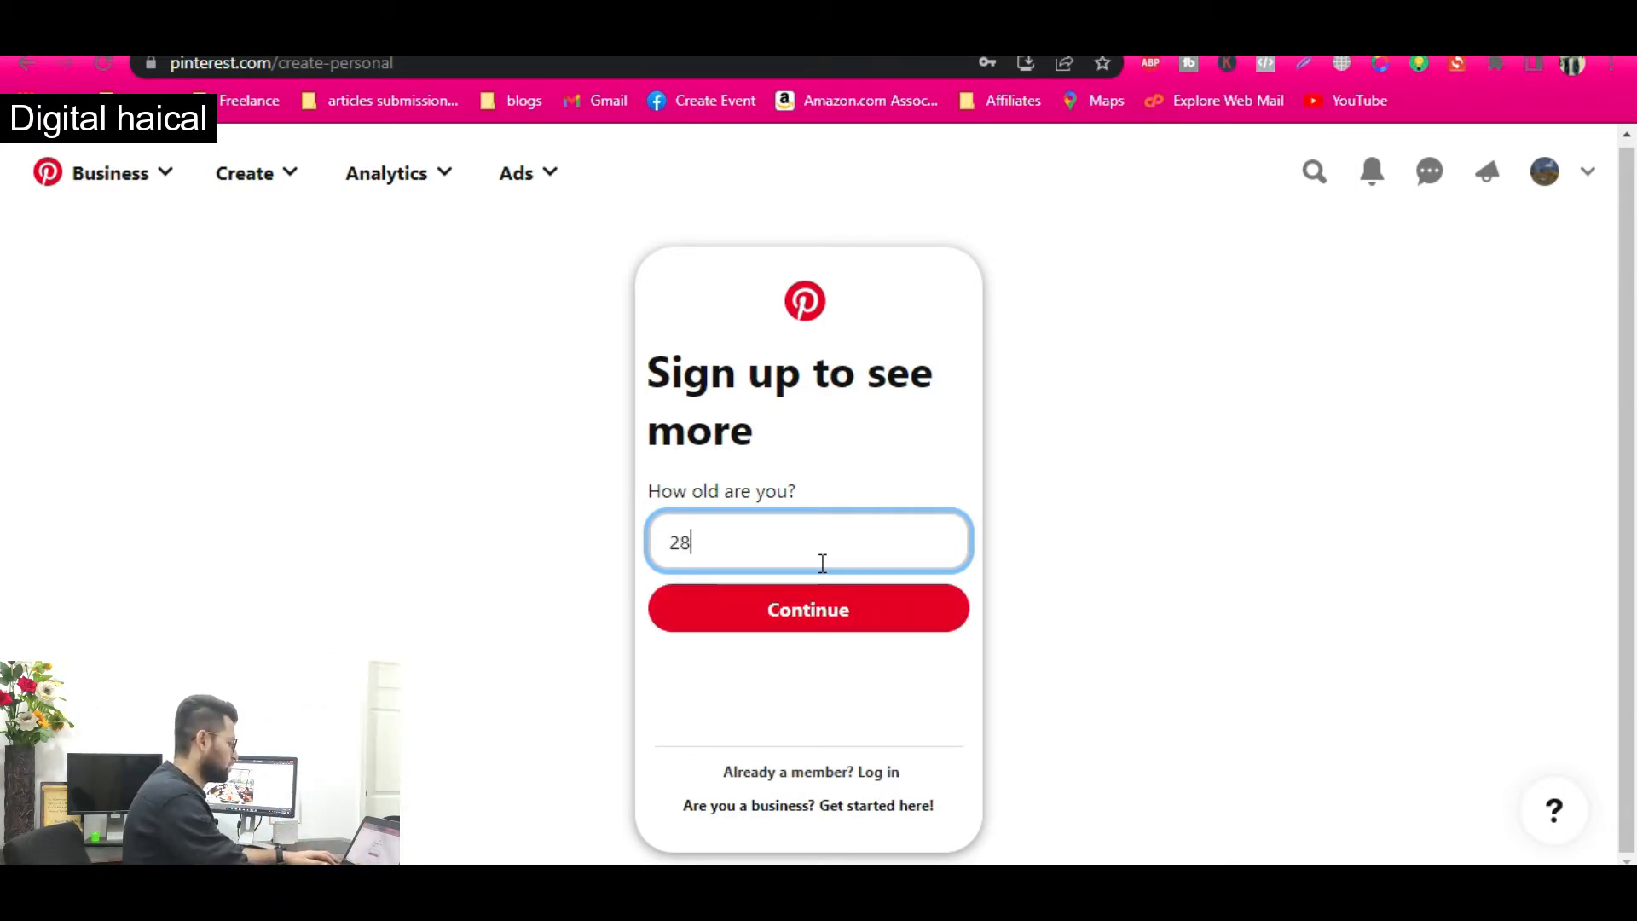
{"action": "left_click", "coordinate": [831, 607]}
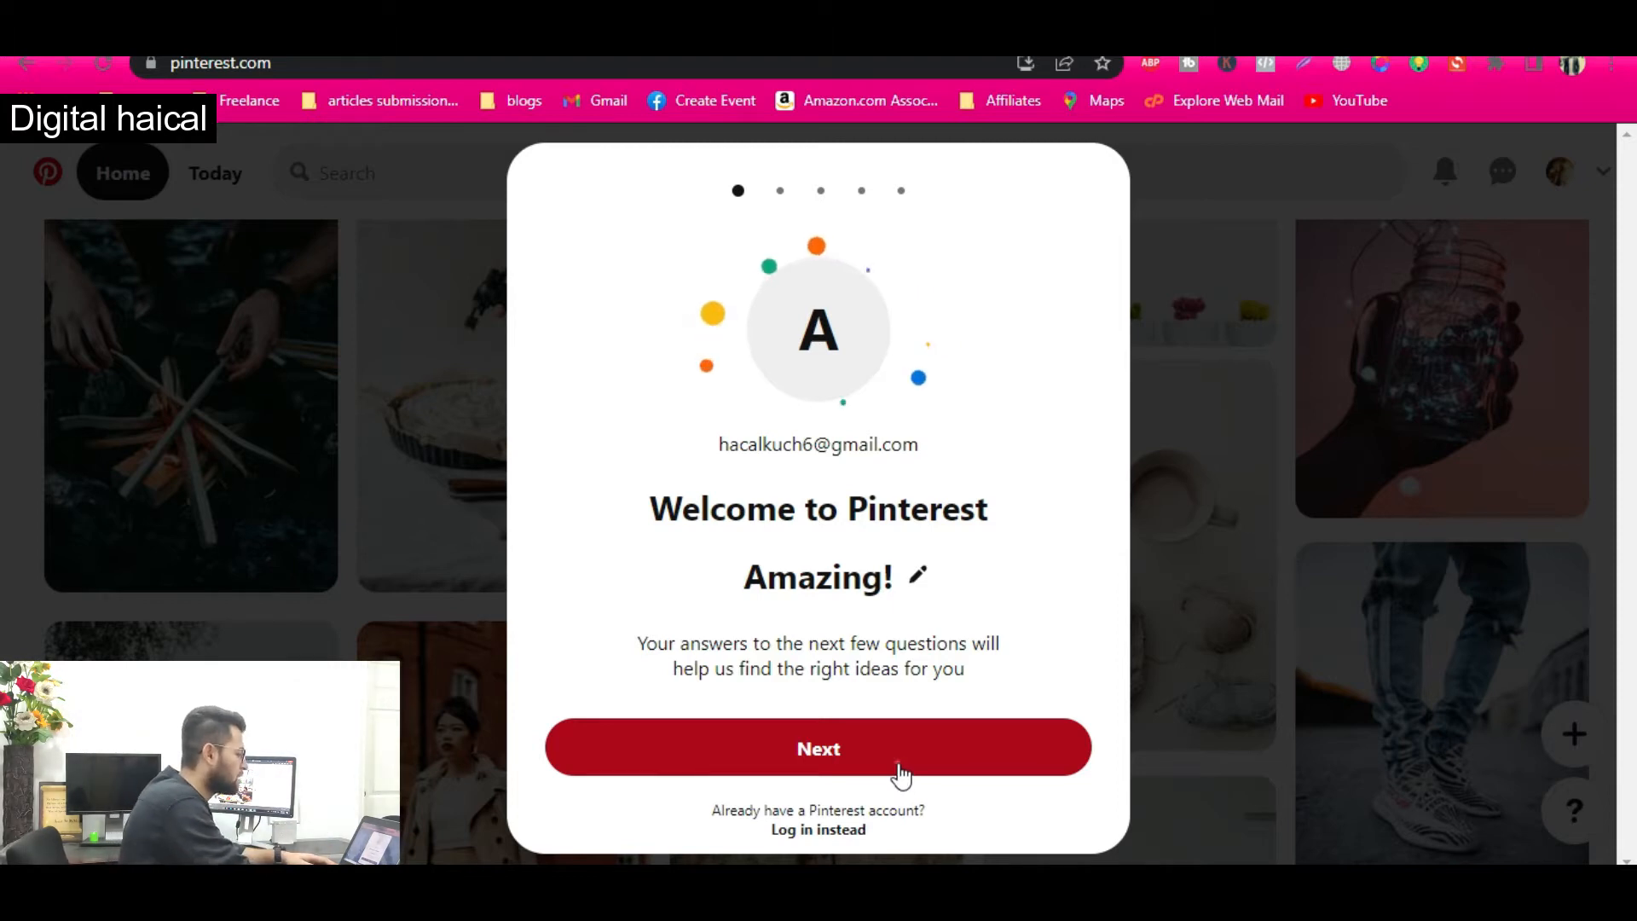
{"action": "left_click", "coordinate": [926, 757]}
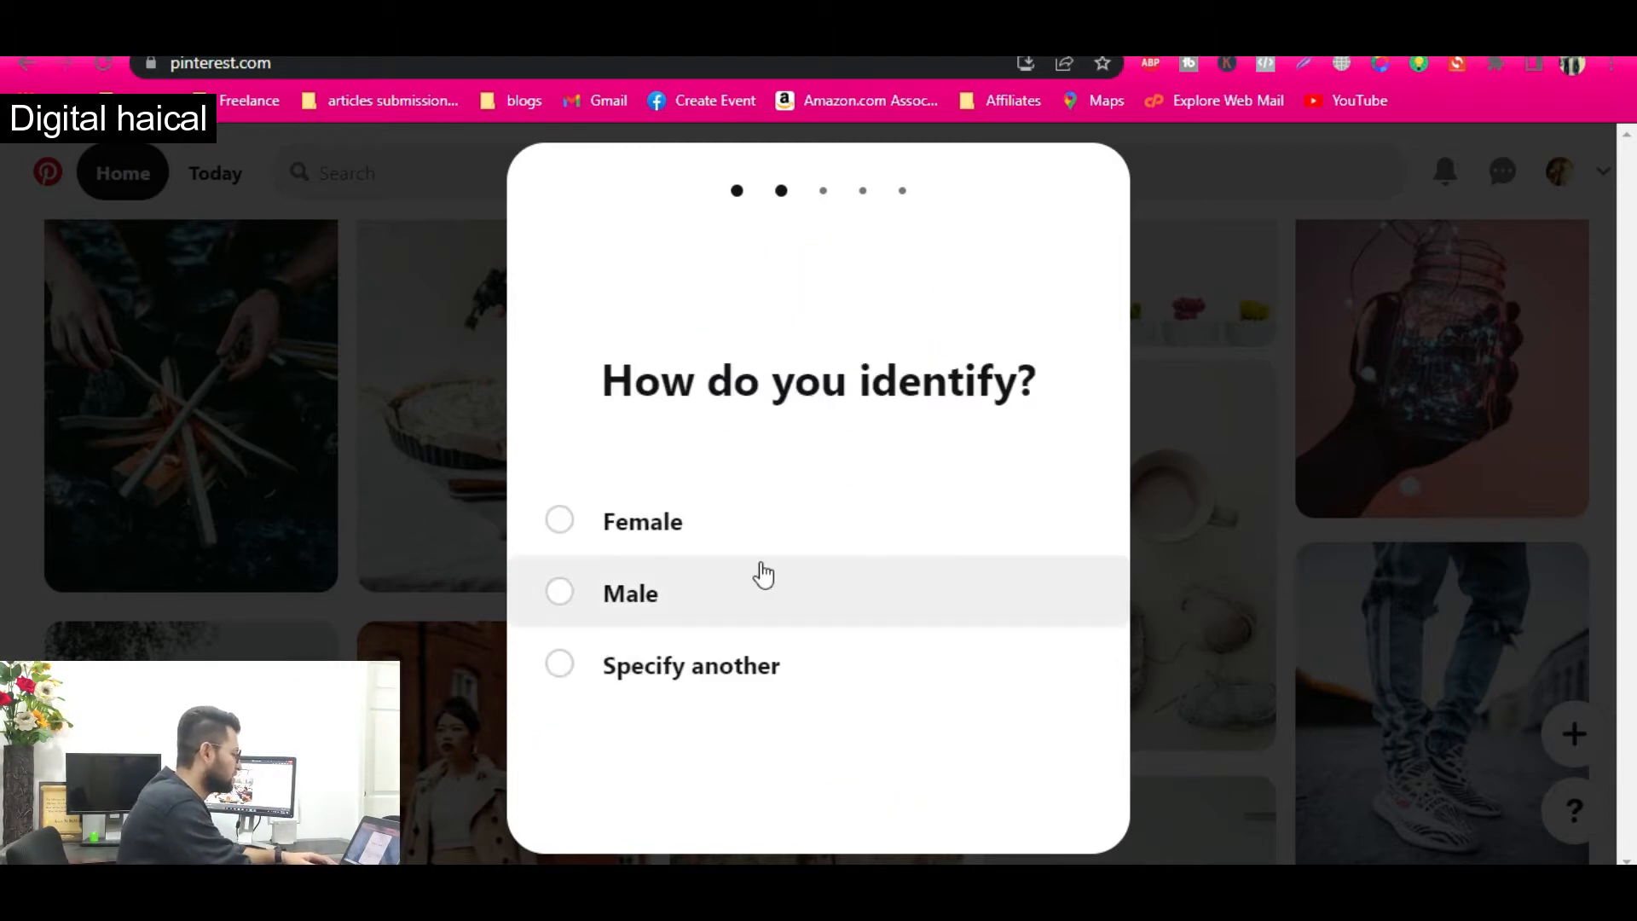
{"action": "left_click", "coordinate": [562, 596]}
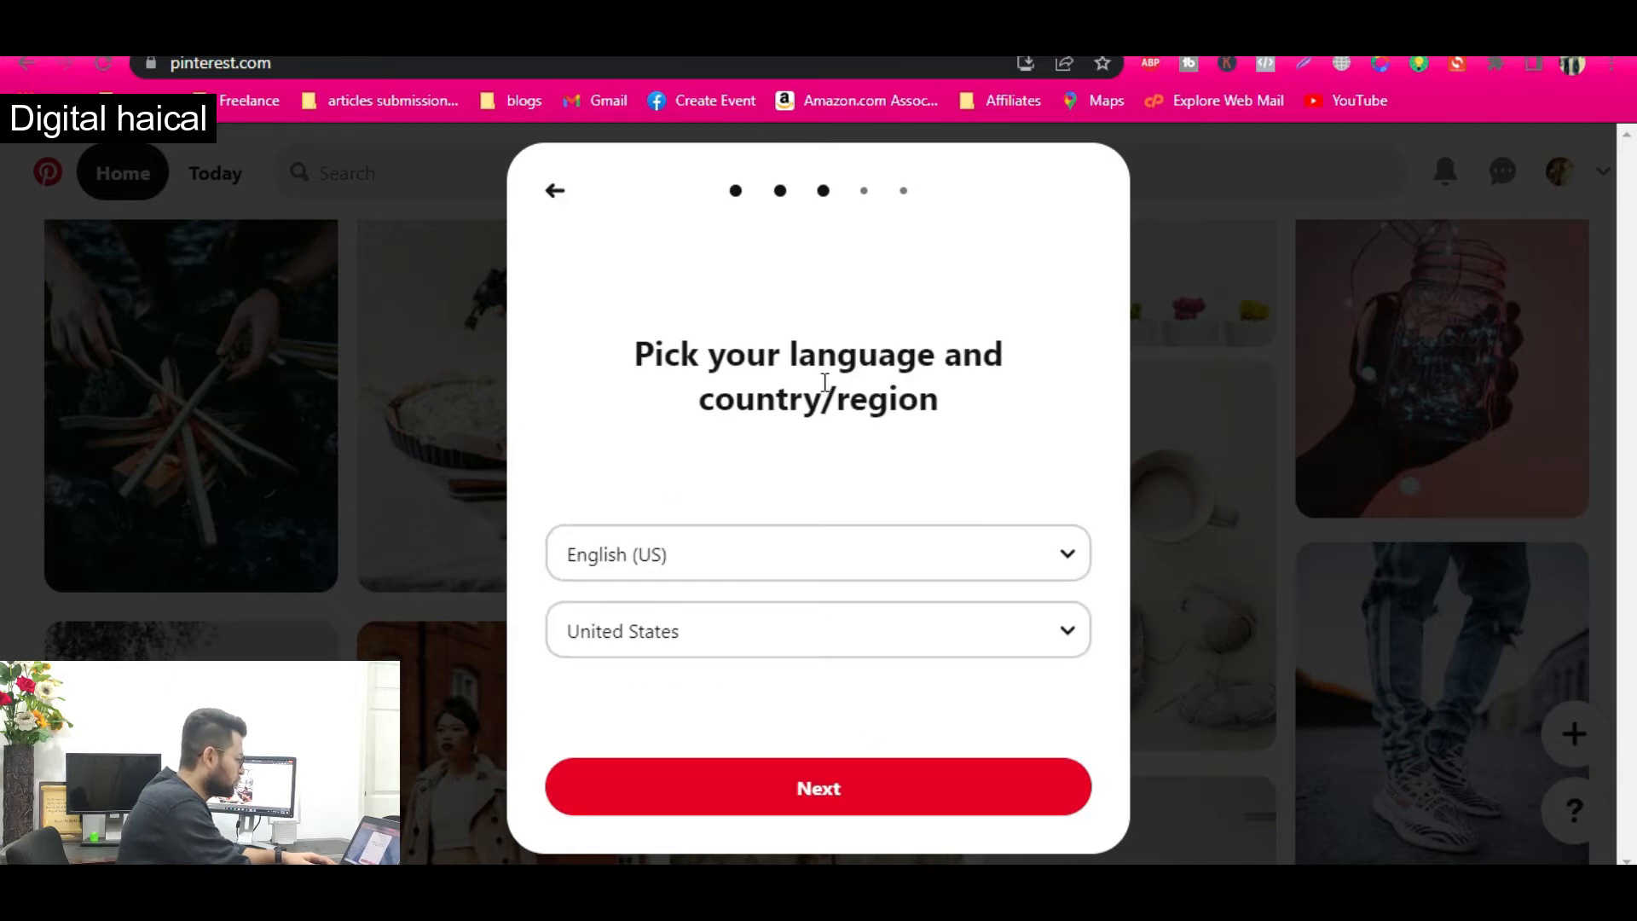
- Keep the language as English (US), set the country/region to Pakistan, and continue to the interests
{"action": "left_click", "coordinate": [797, 573]}
{"action": "left_click", "coordinate": [799, 568]}
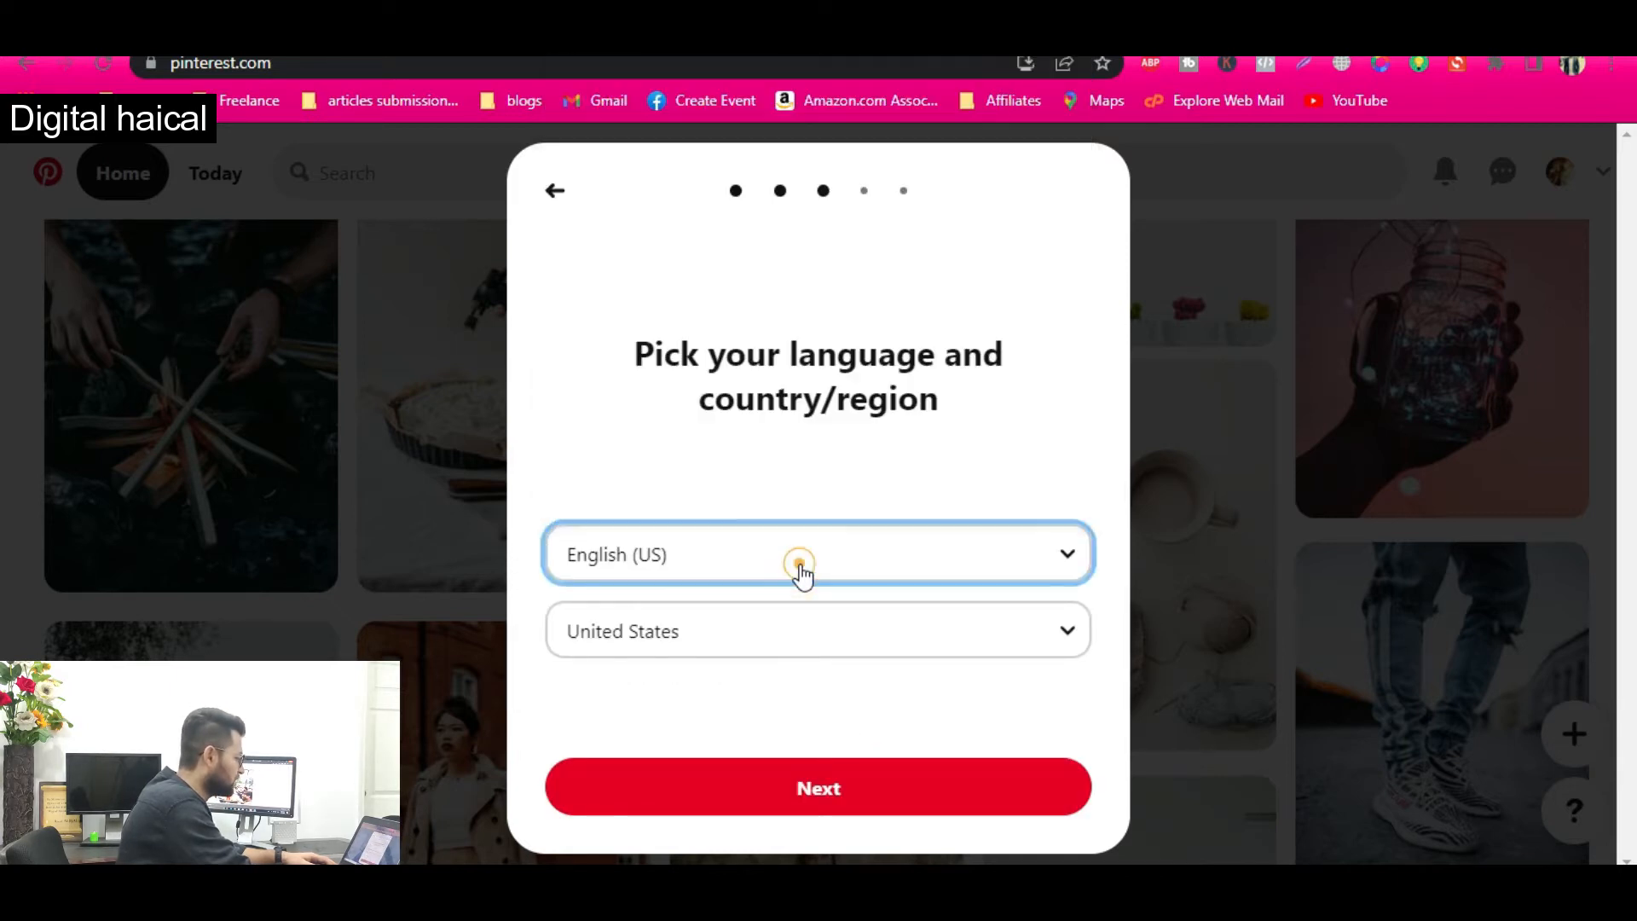
{"action": "left_click", "coordinate": [791, 649]}
{"action": "key", "text": "p"}
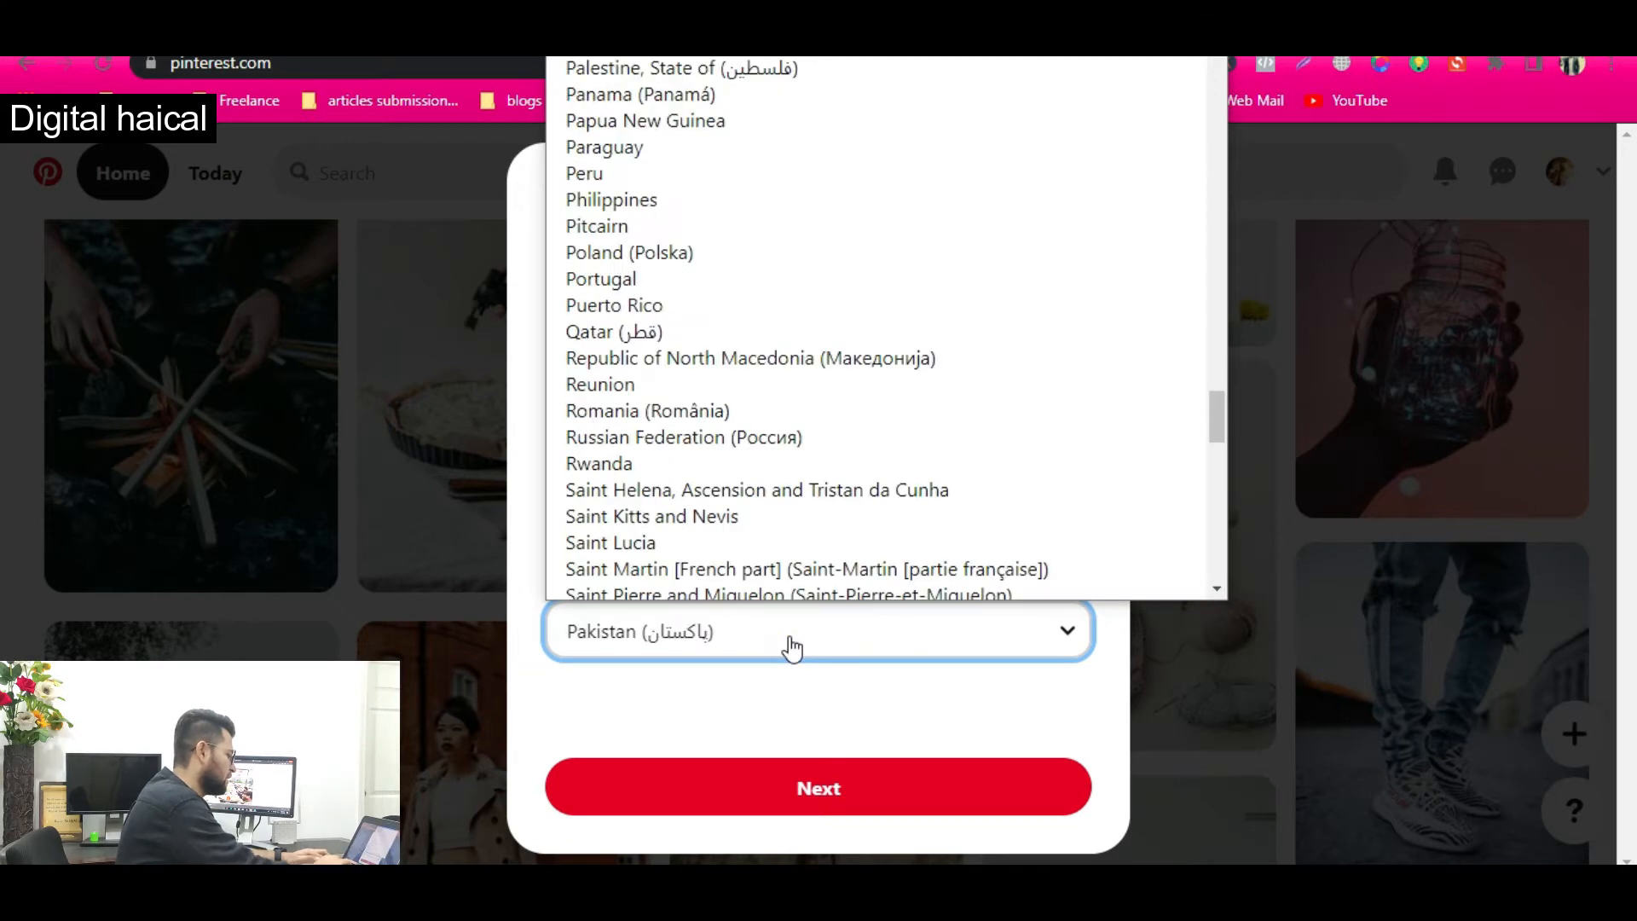
{"action": "key", "text": "Return"}
{"action": "left_click", "coordinate": [847, 779]}
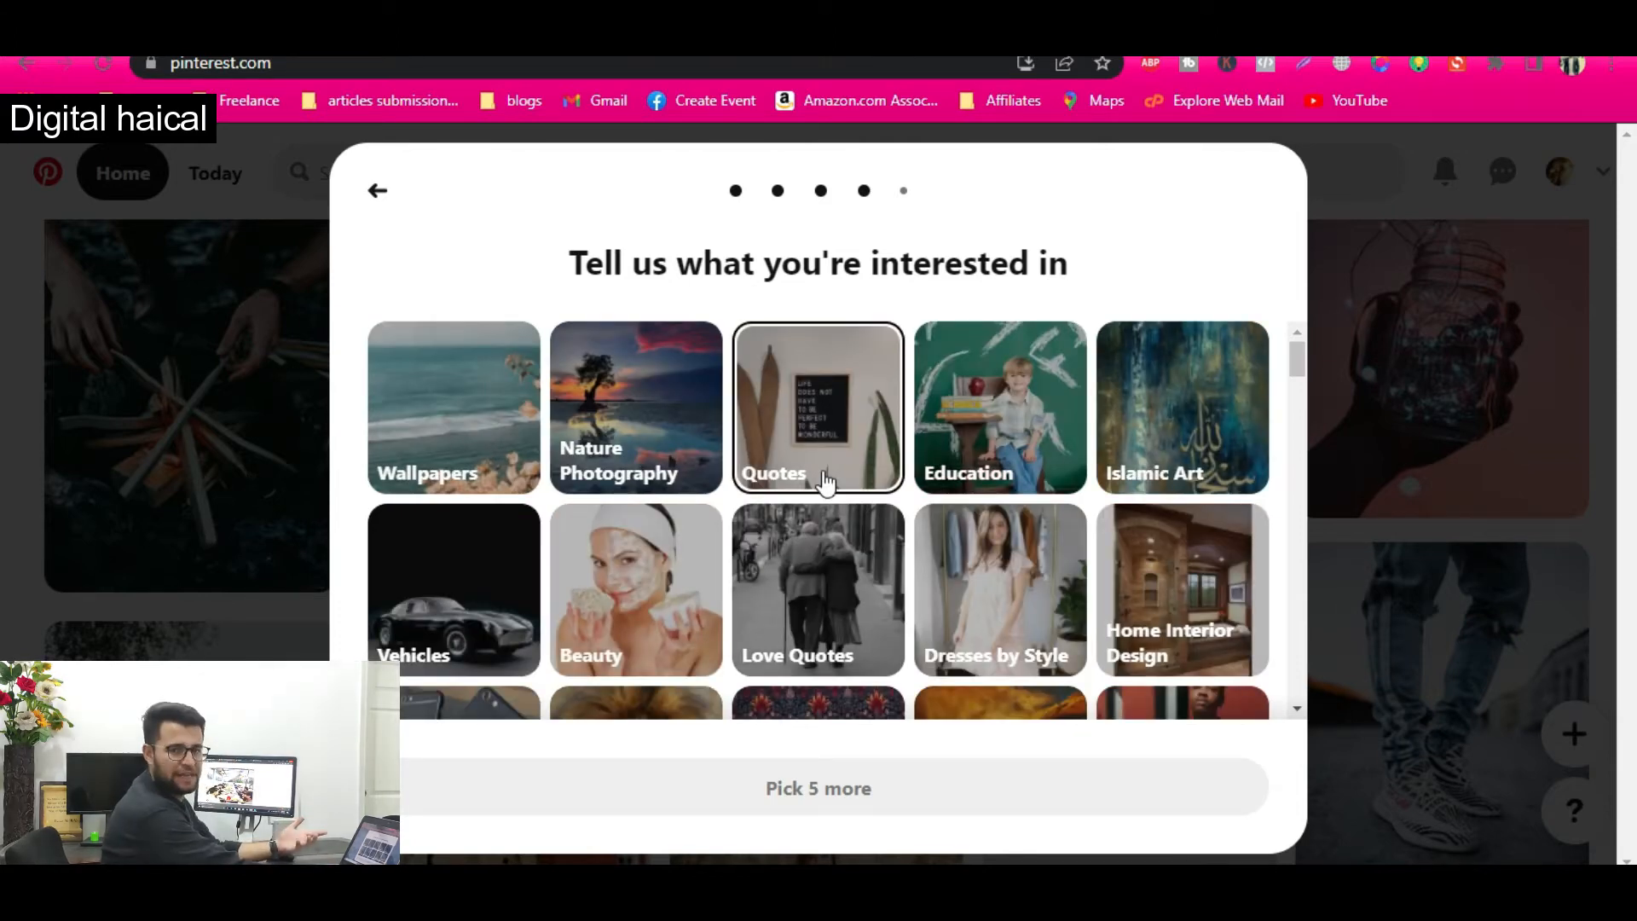
- Look through the interest topics and pick Gadgets
{"action": "scroll", "coordinate": [825, 482], "scroll_direction": "down", "scroll_amount": 5}
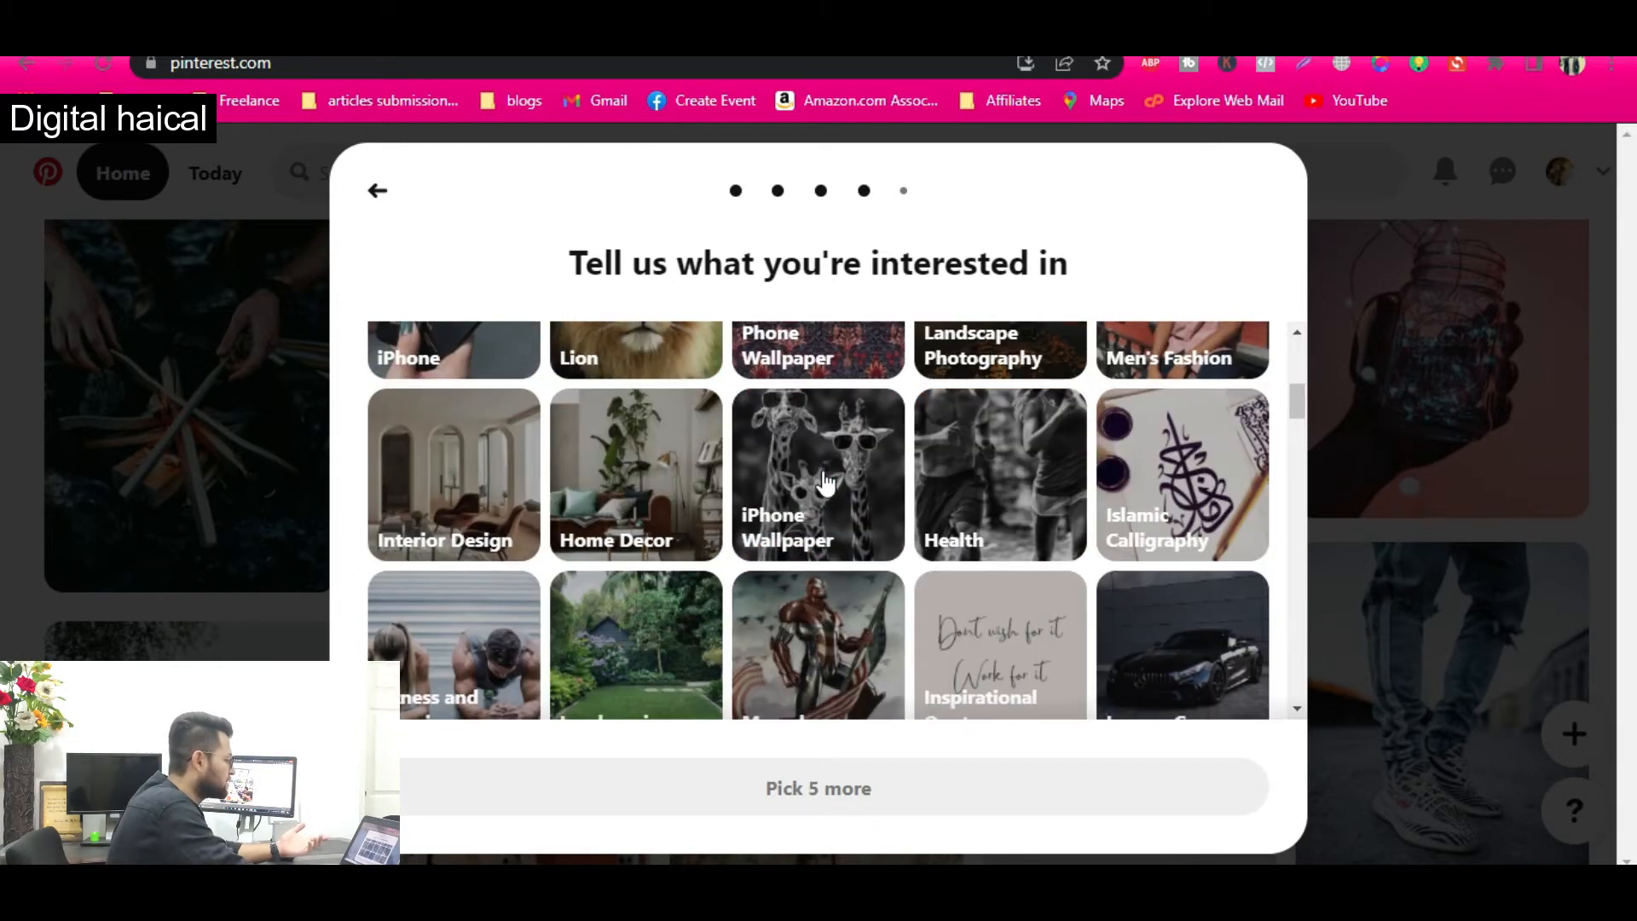
{"action": "scroll", "coordinate": [825, 483], "scroll_direction": "down", "scroll_amount": 3}
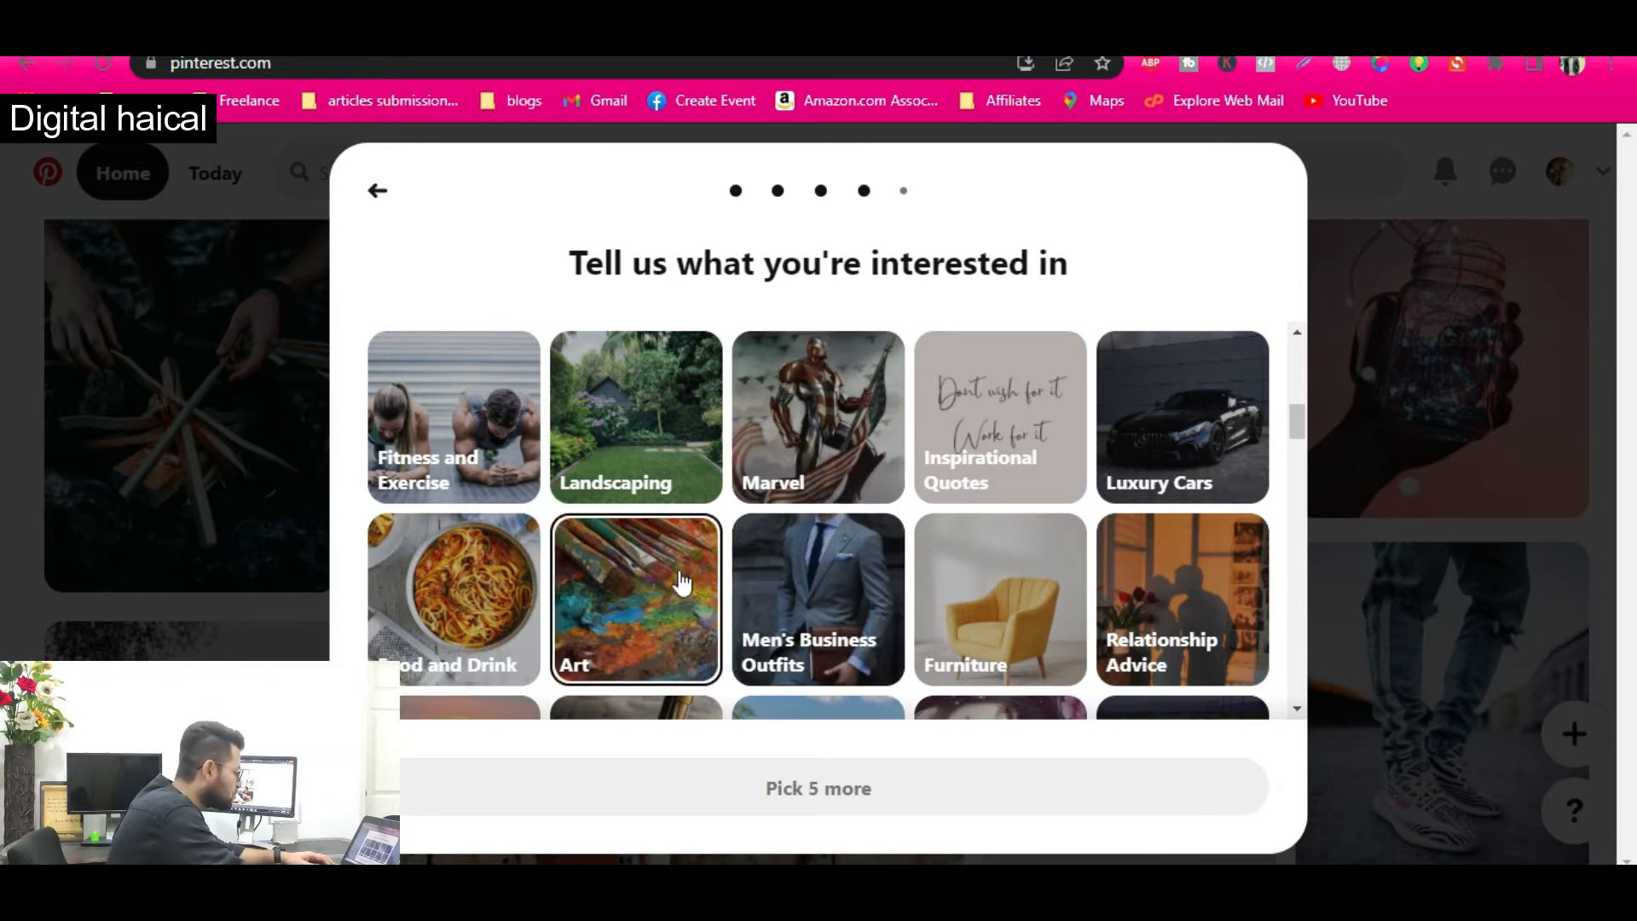
{"action": "scroll", "coordinate": [701, 559], "scroll_direction": "up", "scroll_amount": 4}
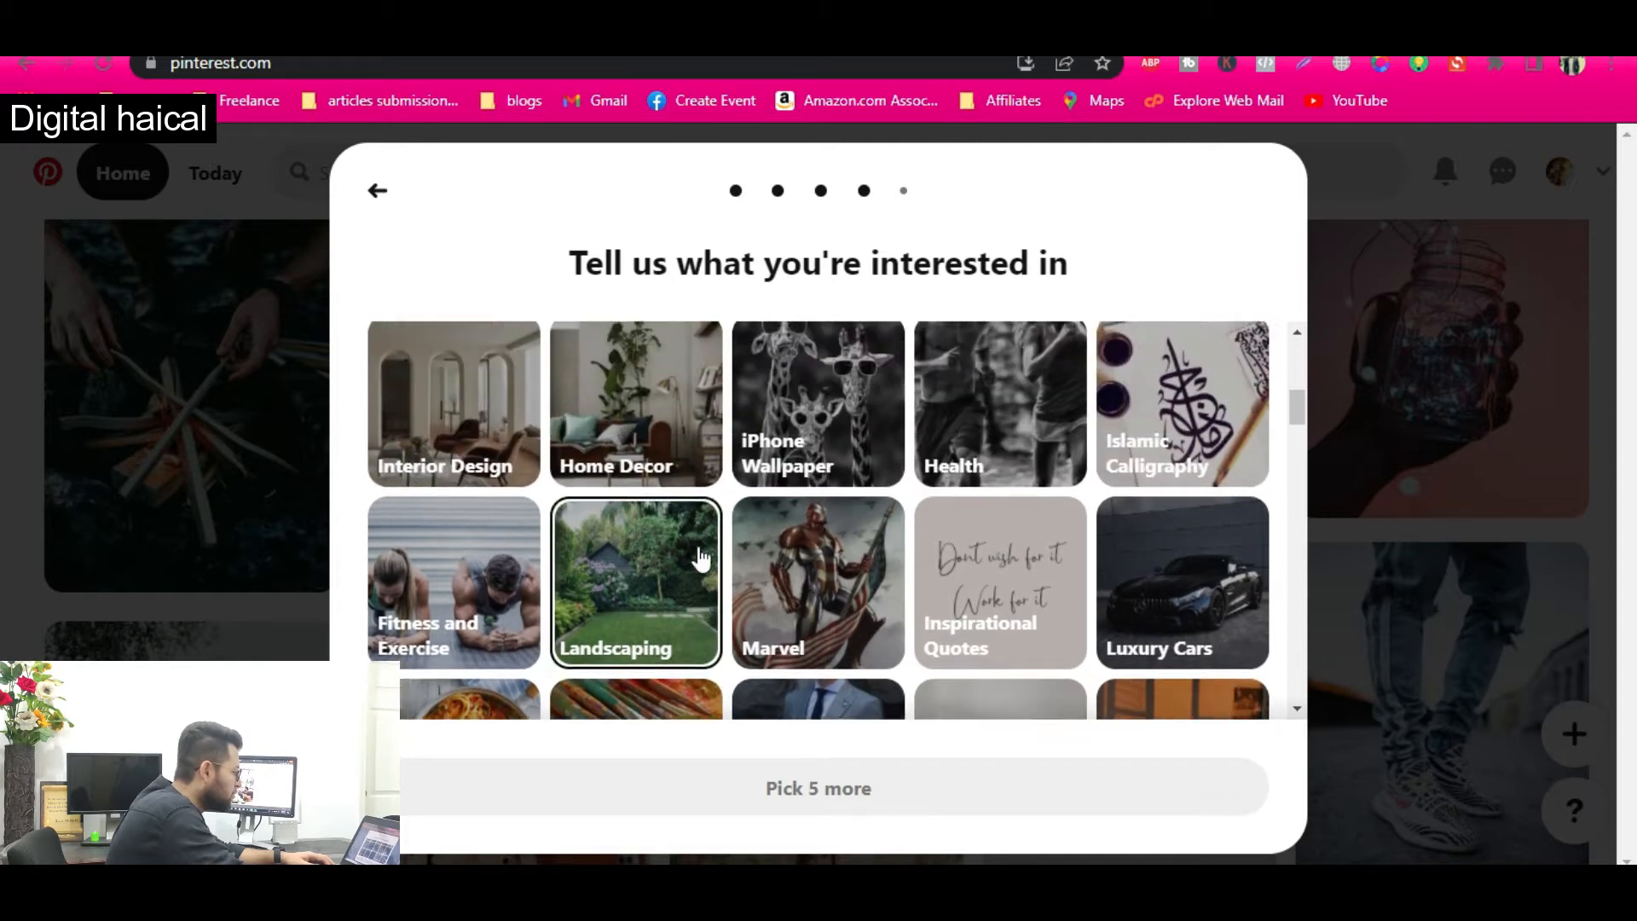
{"action": "scroll", "coordinate": [701, 559], "scroll_direction": "up", "scroll_amount": 2}
{"action": "scroll", "coordinate": [701, 555], "scroll_direction": "down", "scroll_amount": 10}
{"action": "scroll", "coordinate": [732, 545], "scroll_direction": "up", "scroll_amount": 2}
{"action": "scroll", "coordinate": [793, 567], "scroll_direction": "up", "scroll_amount": 2}
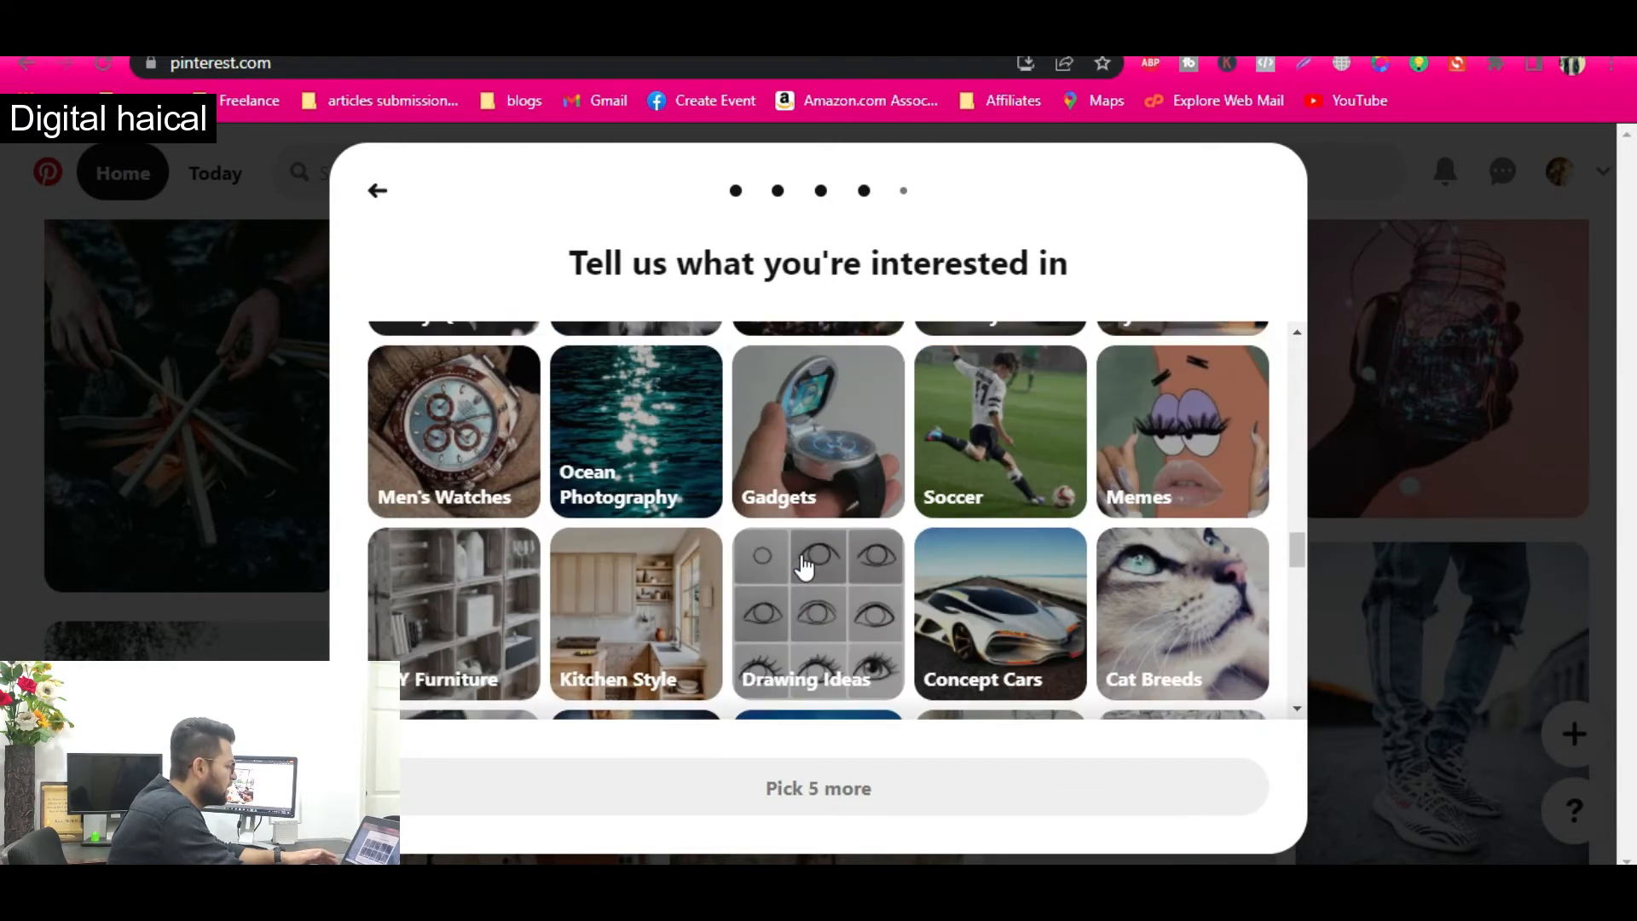
{"action": "scroll", "coordinate": [808, 448], "scroll_direction": "up", "scroll_amount": 1}
{"action": "left_click", "coordinate": [844, 477]}
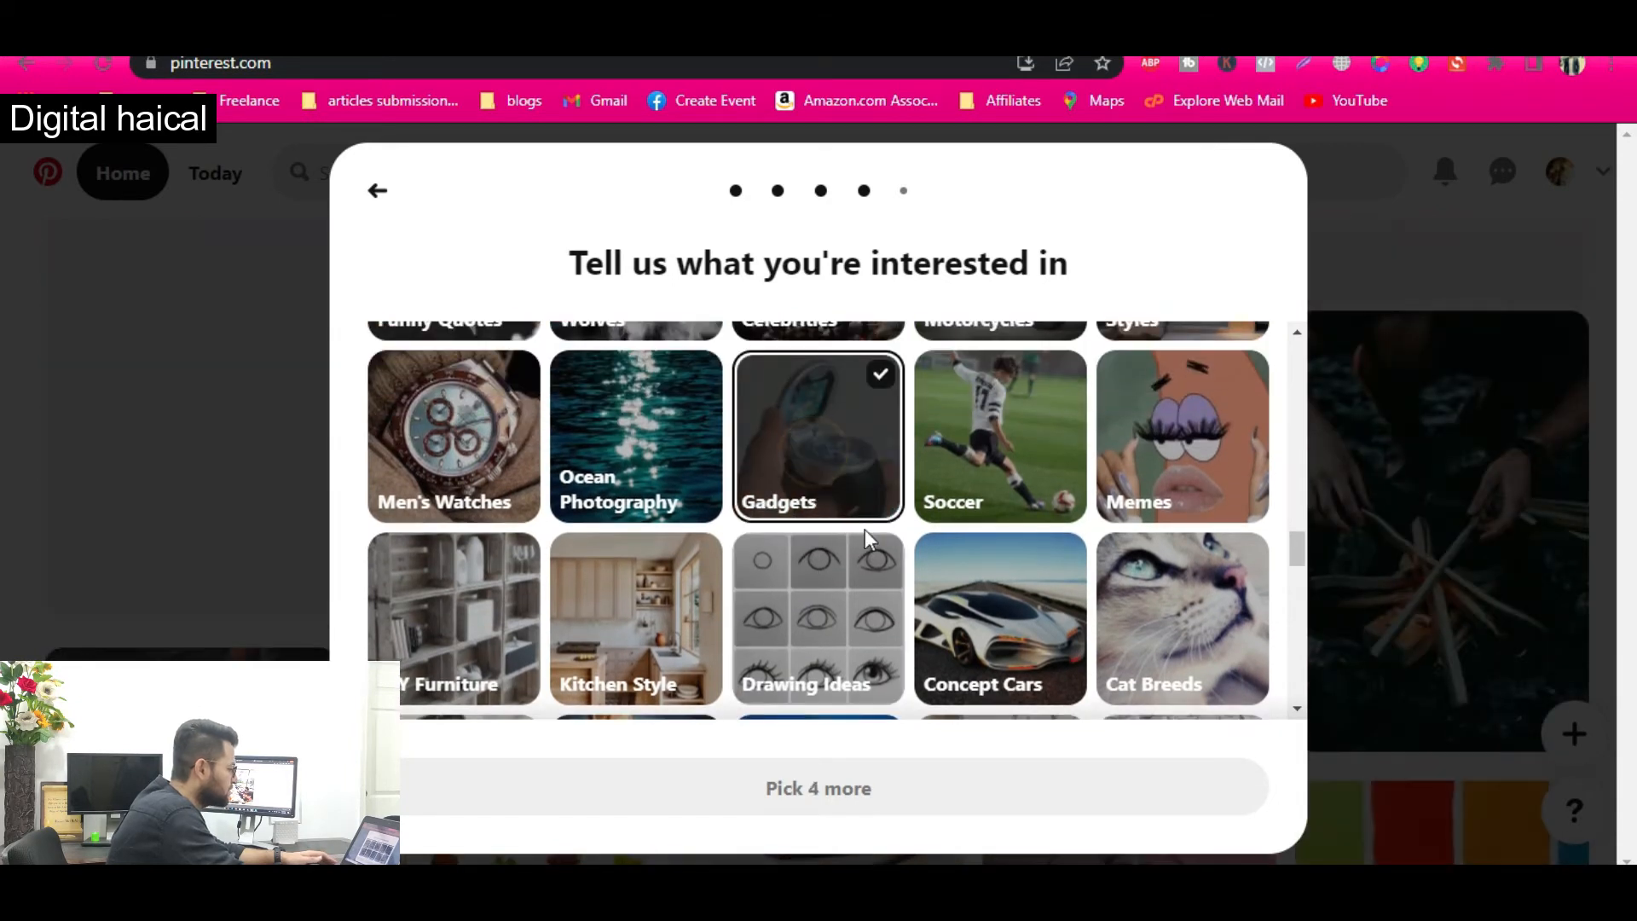
- Add Home Decor Styles and Technology to the selected interests
{"action": "scroll", "coordinate": [921, 556], "scroll_direction": "up", "scroll_amount": 2}
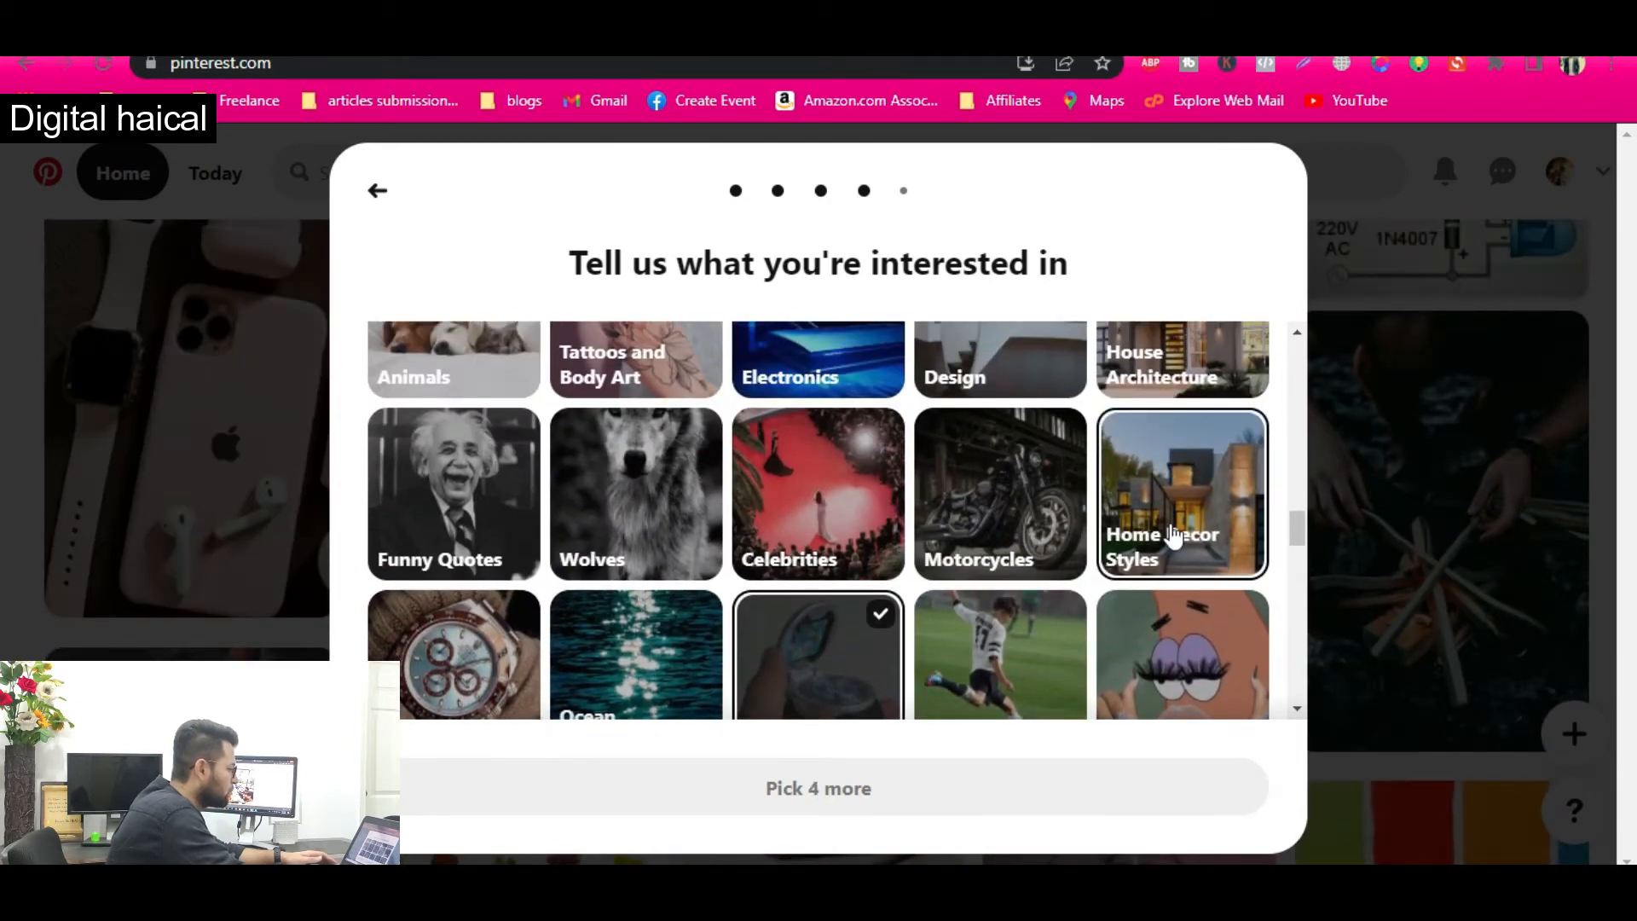
{"action": "left_click", "coordinate": [1174, 536]}
{"action": "scroll", "coordinate": [938, 545], "scroll_direction": "up", "scroll_amount": 5}
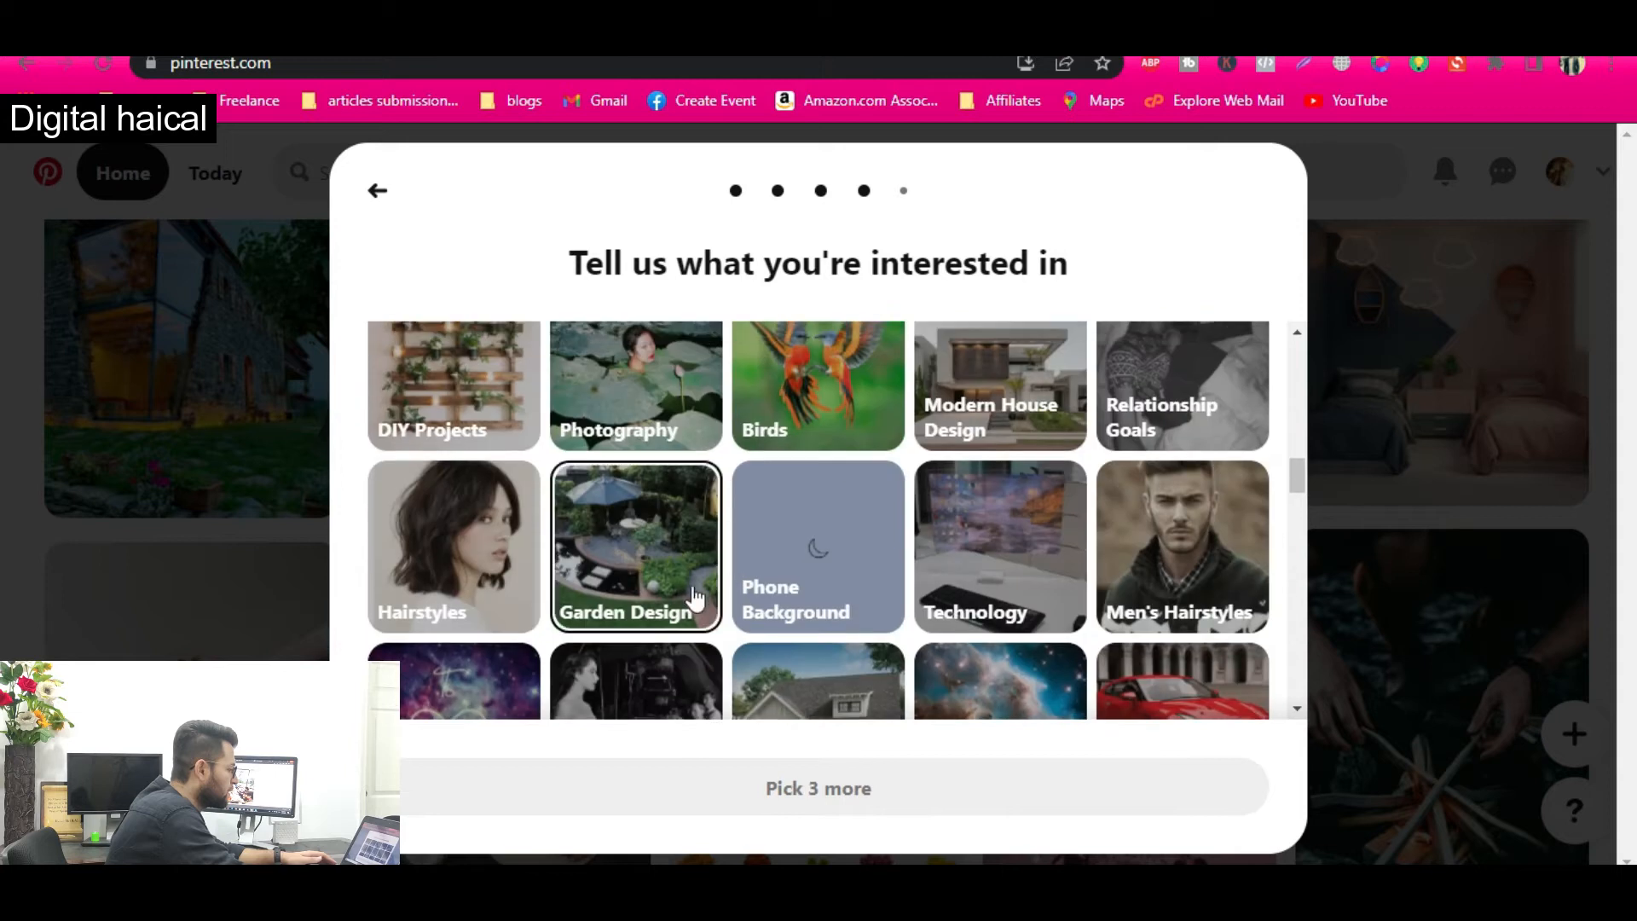
{"action": "scroll", "coordinate": [694, 597], "scroll_direction": "up", "scroll_amount": 1}
{"action": "left_click", "coordinate": [1034, 621]}
- Add Music and Life Quotes to the interests and submit the selection
{"action": "scroll", "coordinate": [986, 603], "scroll_direction": "down", "scroll_amount": 2}
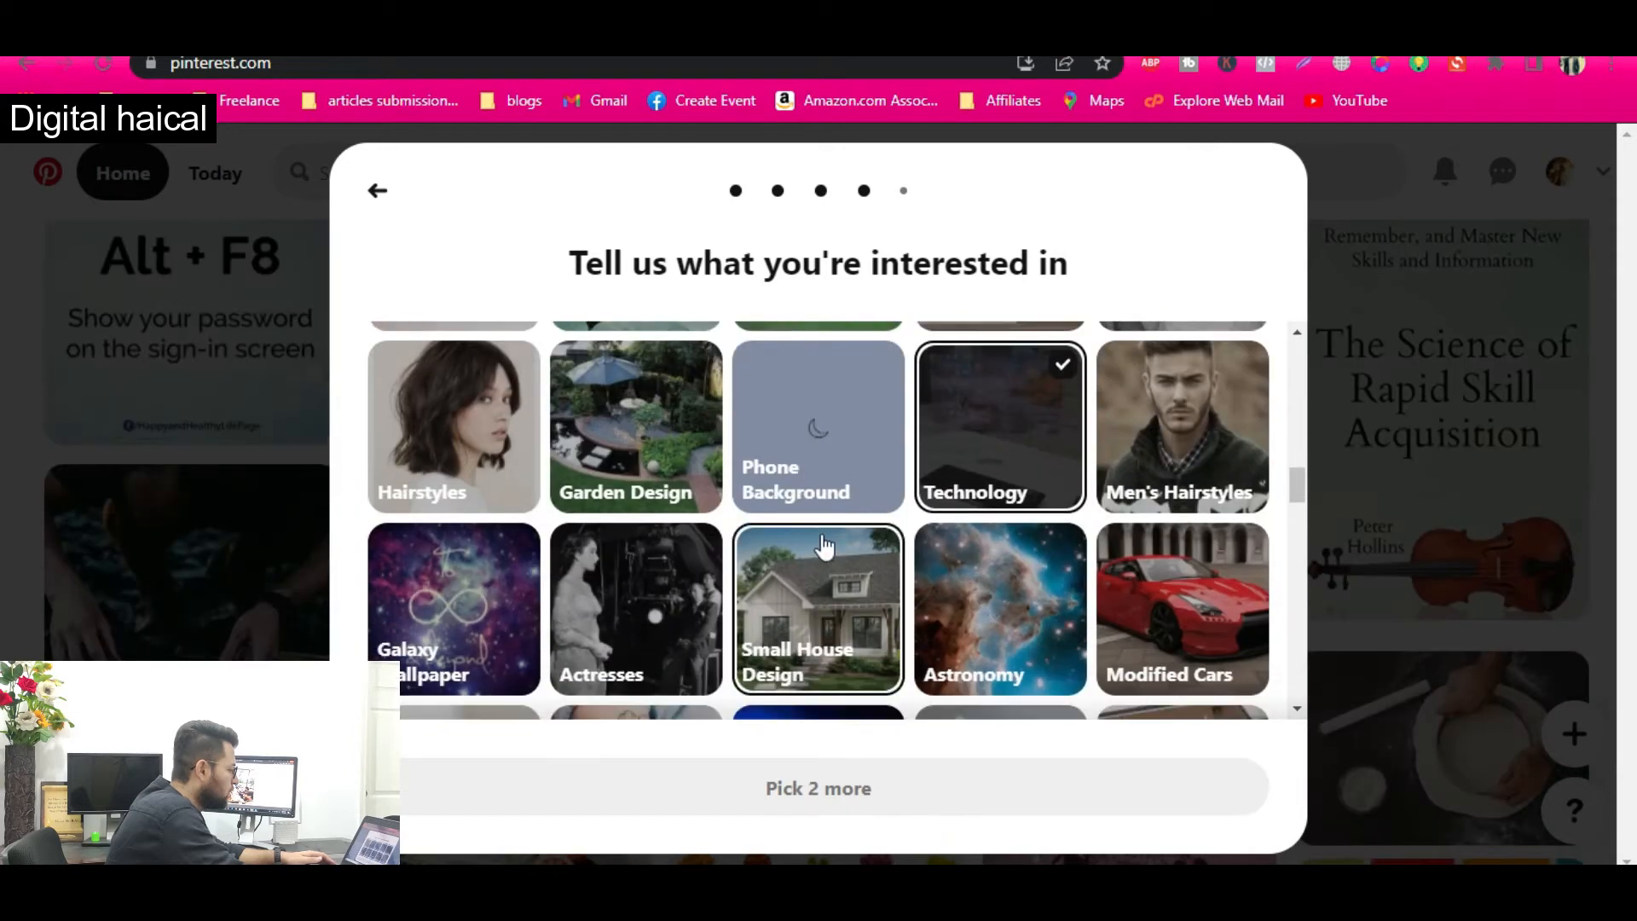
{"action": "scroll", "coordinate": [823, 545], "scroll_direction": "up", "scroll_amount": 5}
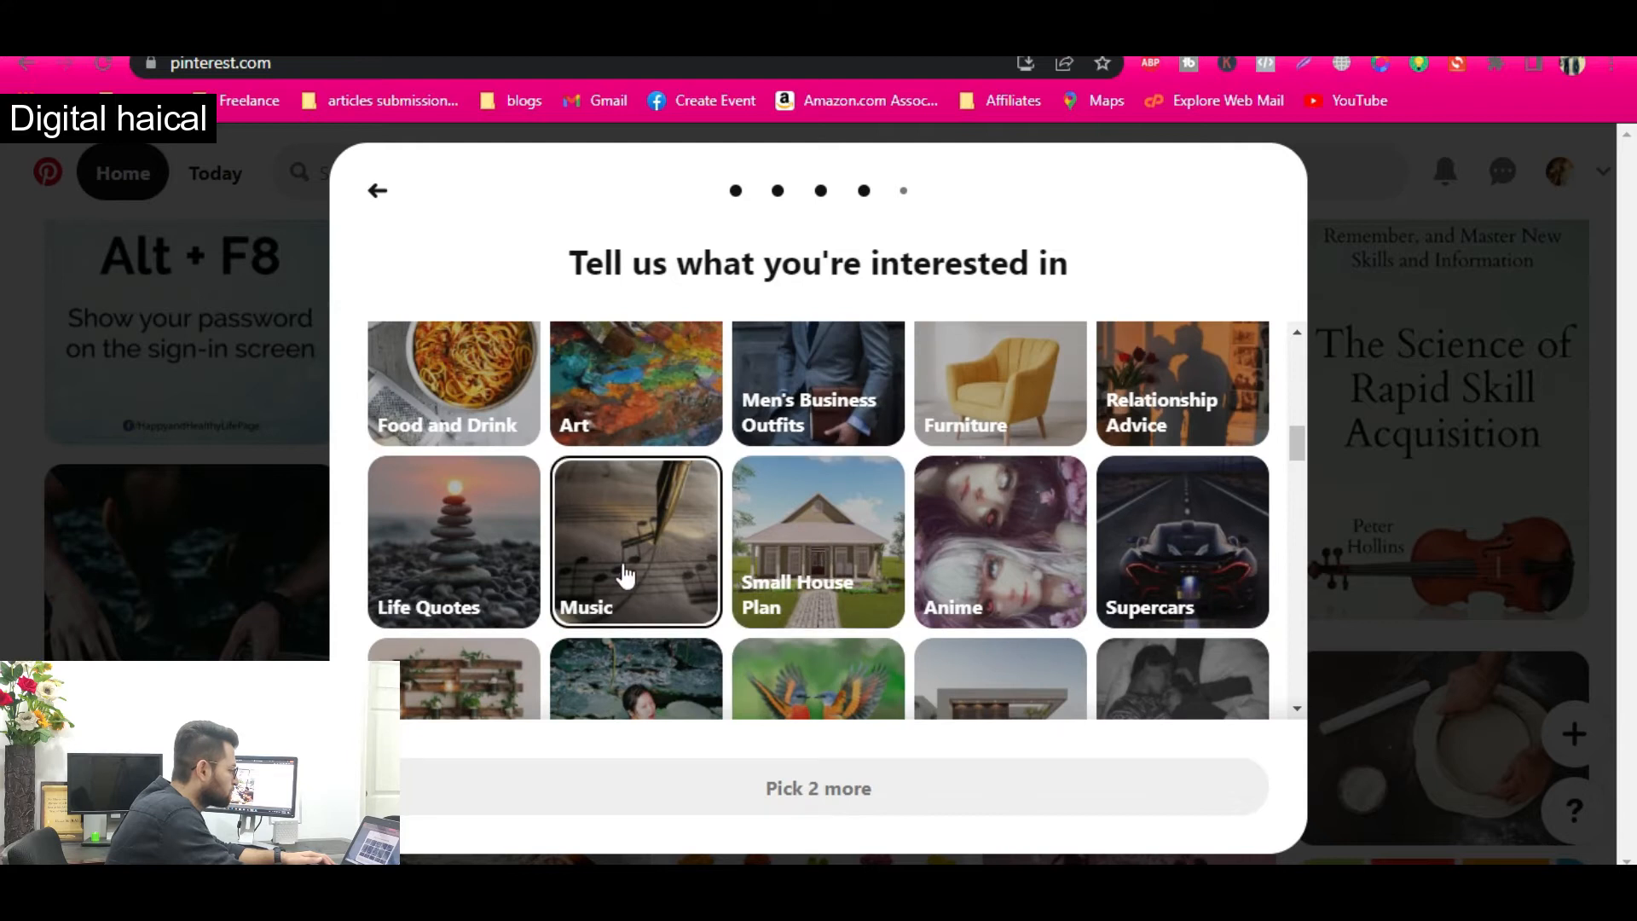
{"action": "left_click", "coordinate": [618, 574]}
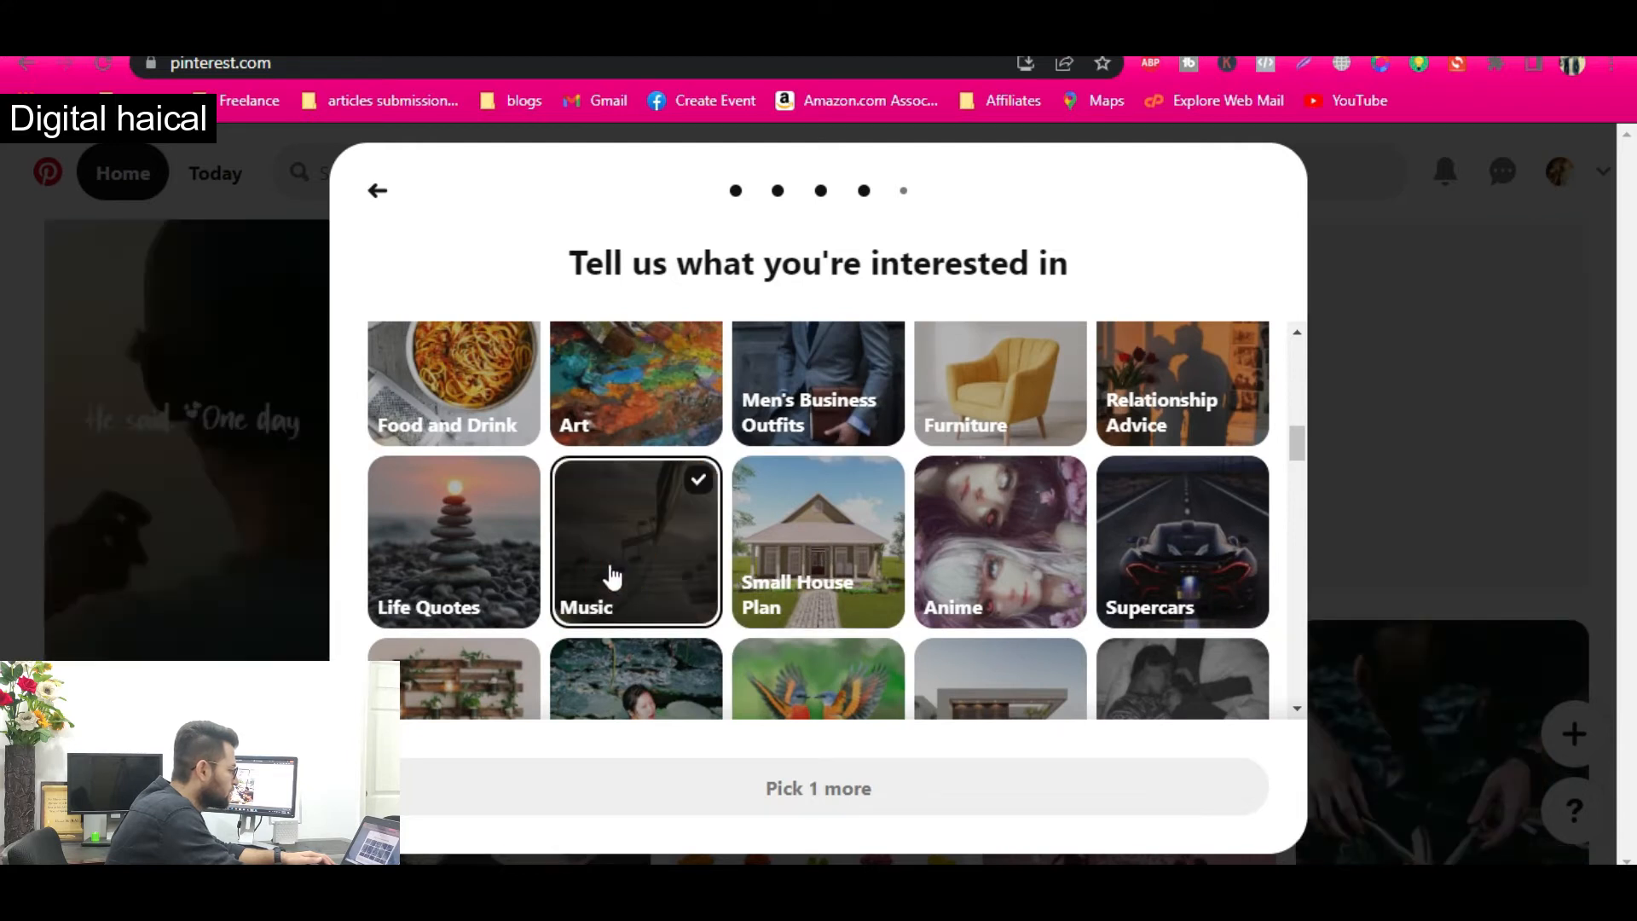
{"action": "left_click", "coordinate": [497, 573]}
{"action": "left_click", "coordinate": [806, 790]}
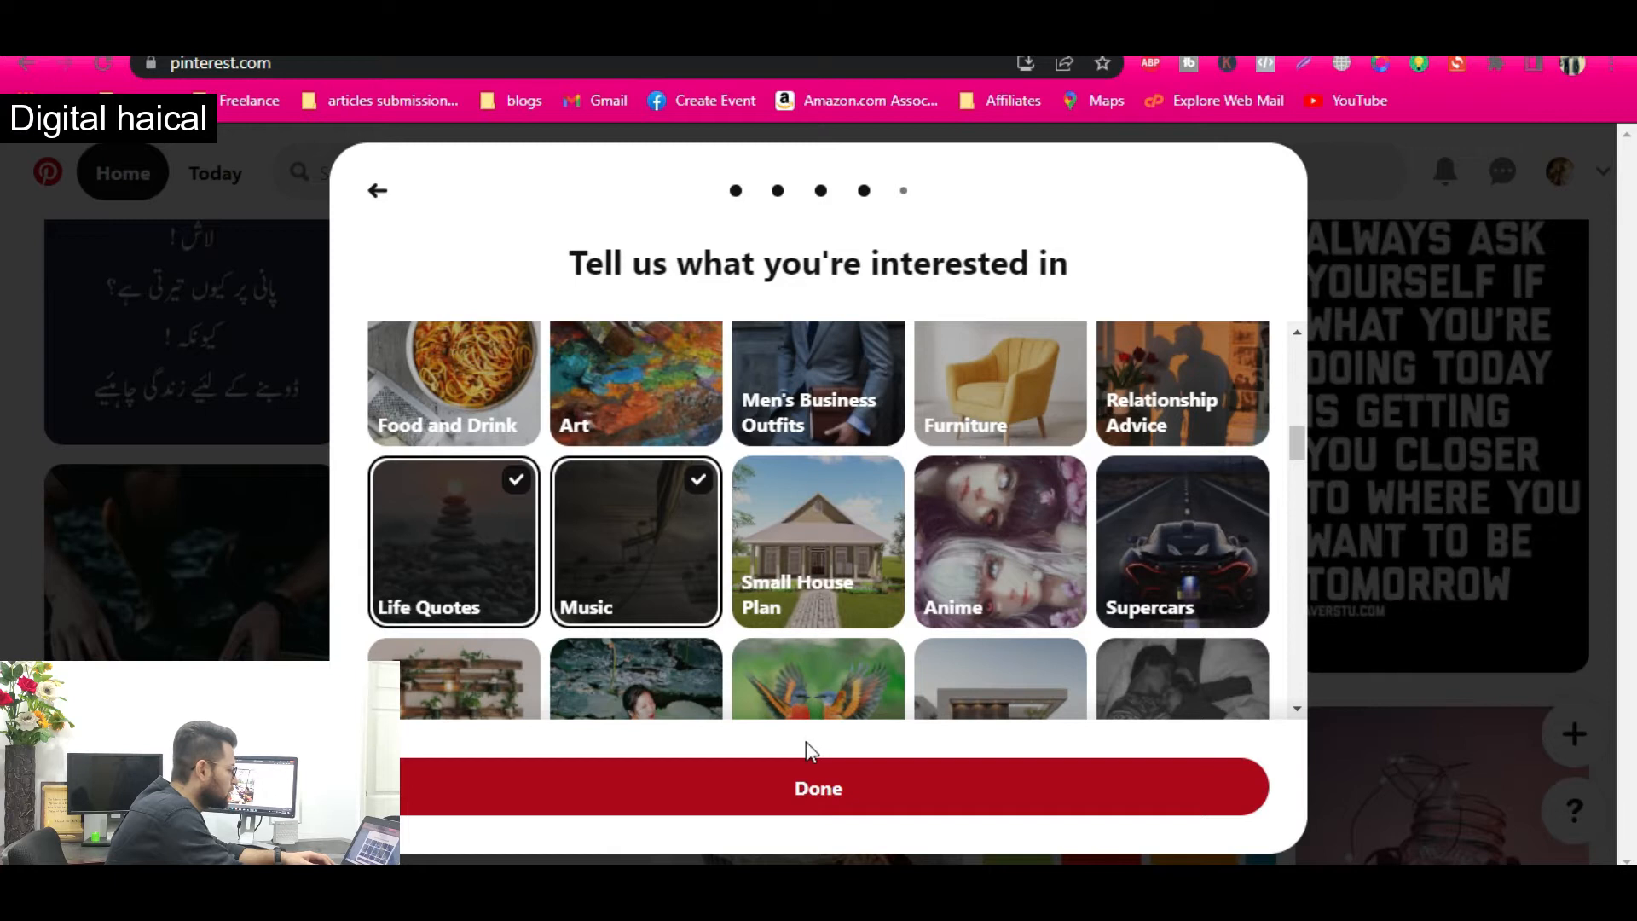
- Skip downloading the phone app and finish the account setup
{"action": "scroll", "coordinate": [774, 693], "scroll_direction": "down", "scroll_amount": 1}
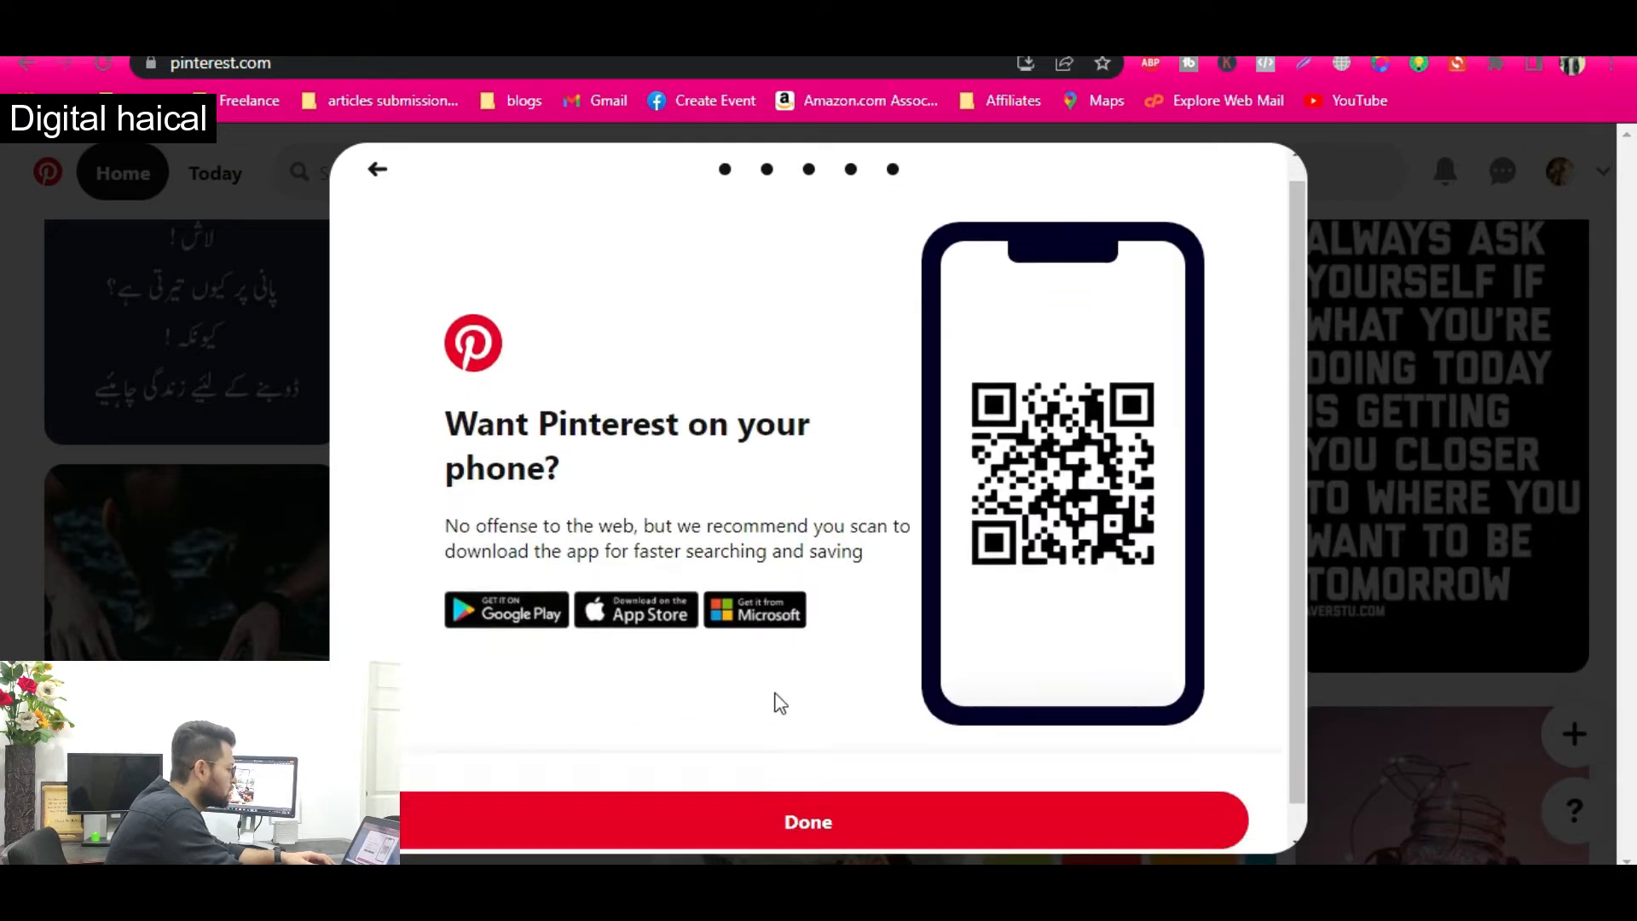
{"action": "scroll", "coordinate": [780, 704], "scroll_direction": "down", "scroll_amount": 1}
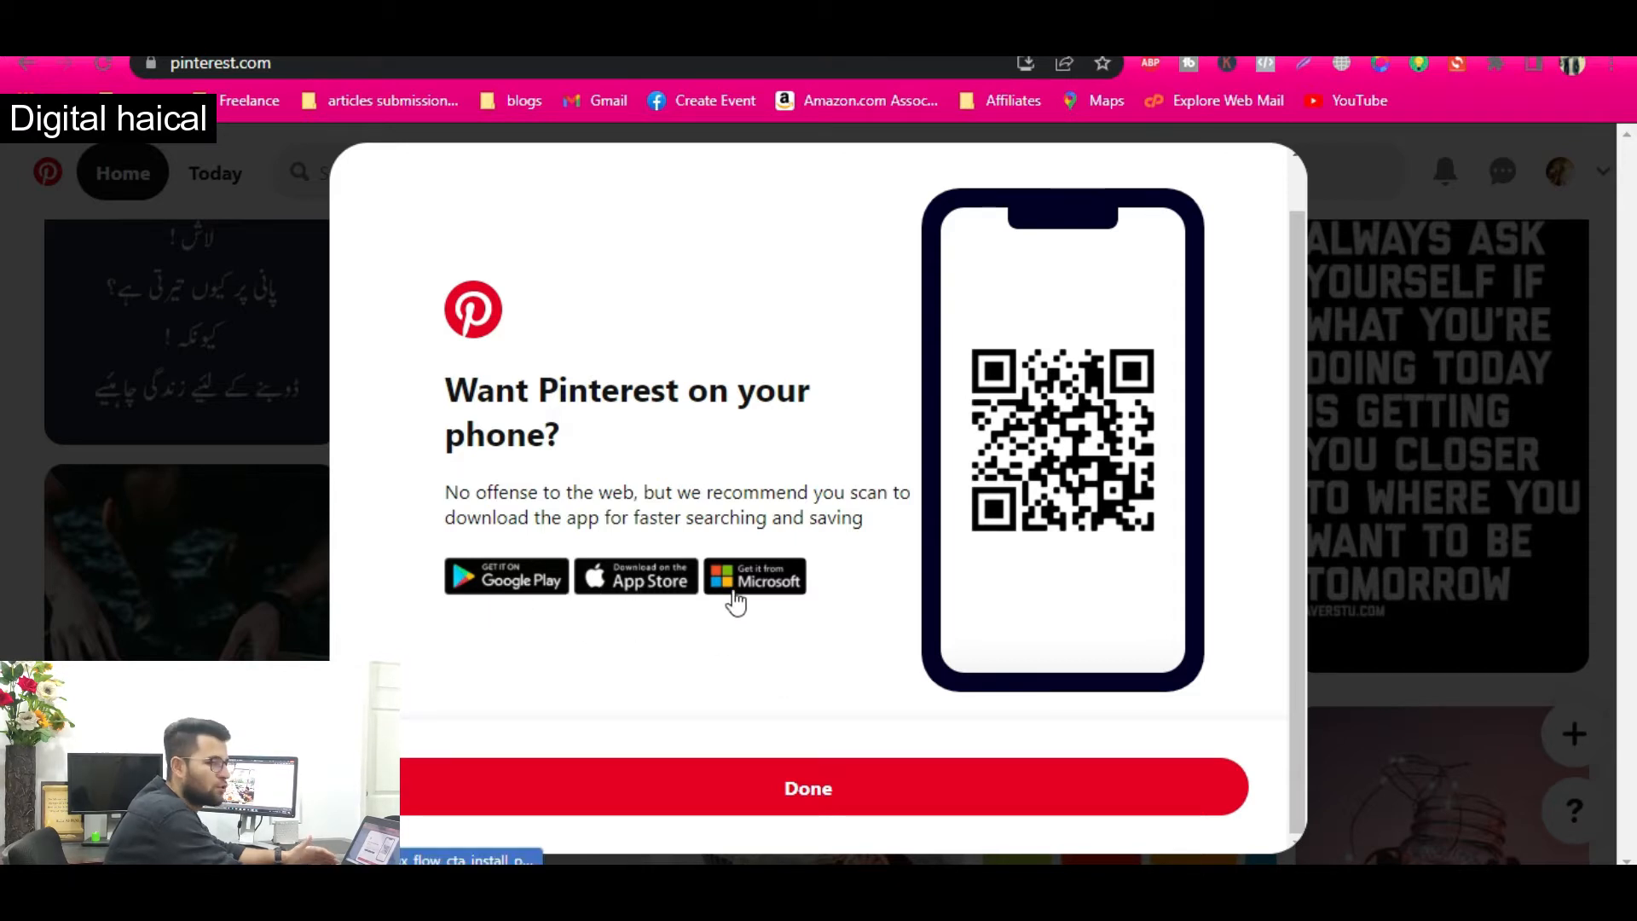
{"action": "left_click", "coordinate": [810, 789]}
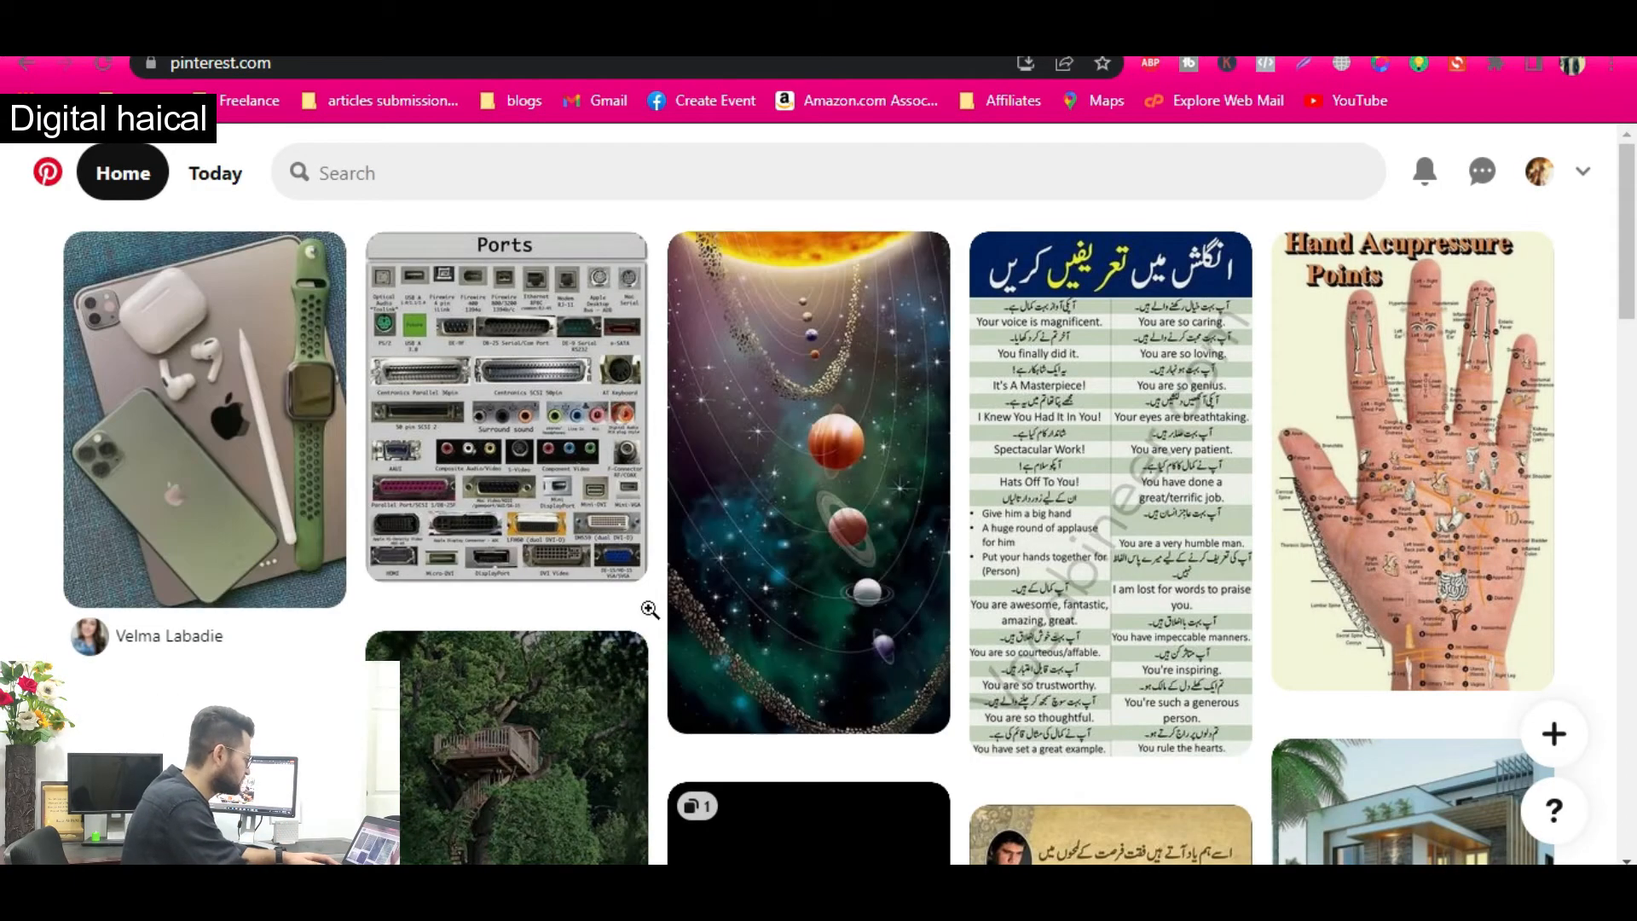
- Search Pinterest for "digital marketing"
{"action": "scroll", "coordinate": [648, 607], "scroll_direction": "down", "scroll_amount": 5}
{"action": "scroll", "coordinate": [648, 607], "scroll_direction": "up", "scroll_amount": 5}
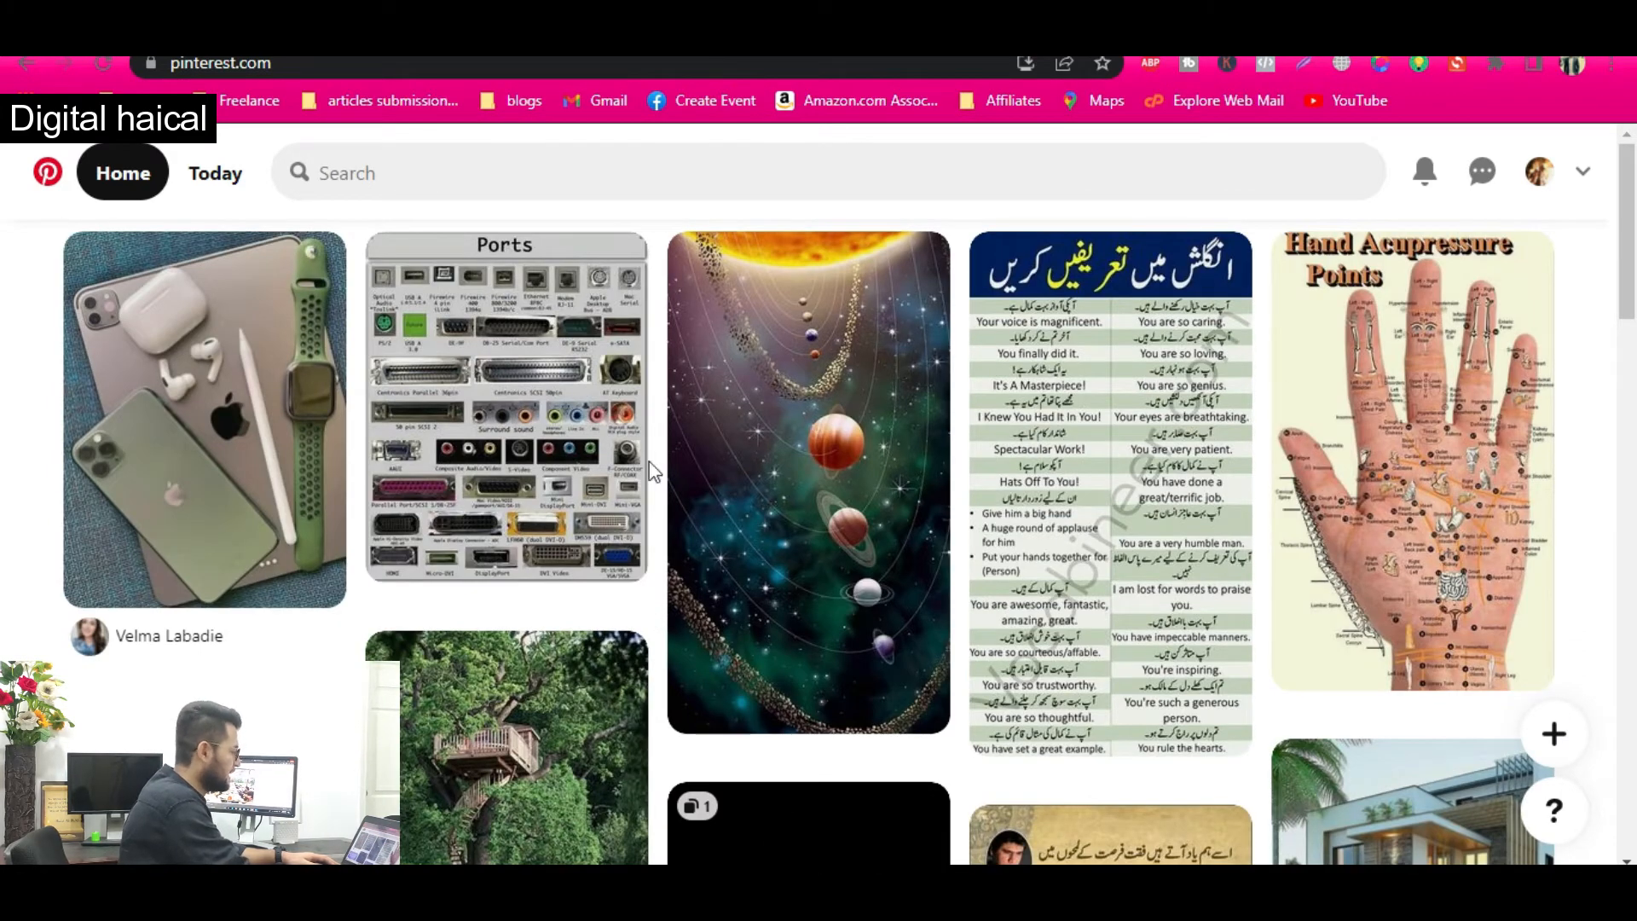
{"action": "mouse_move", "coordinate": [613, 325]}
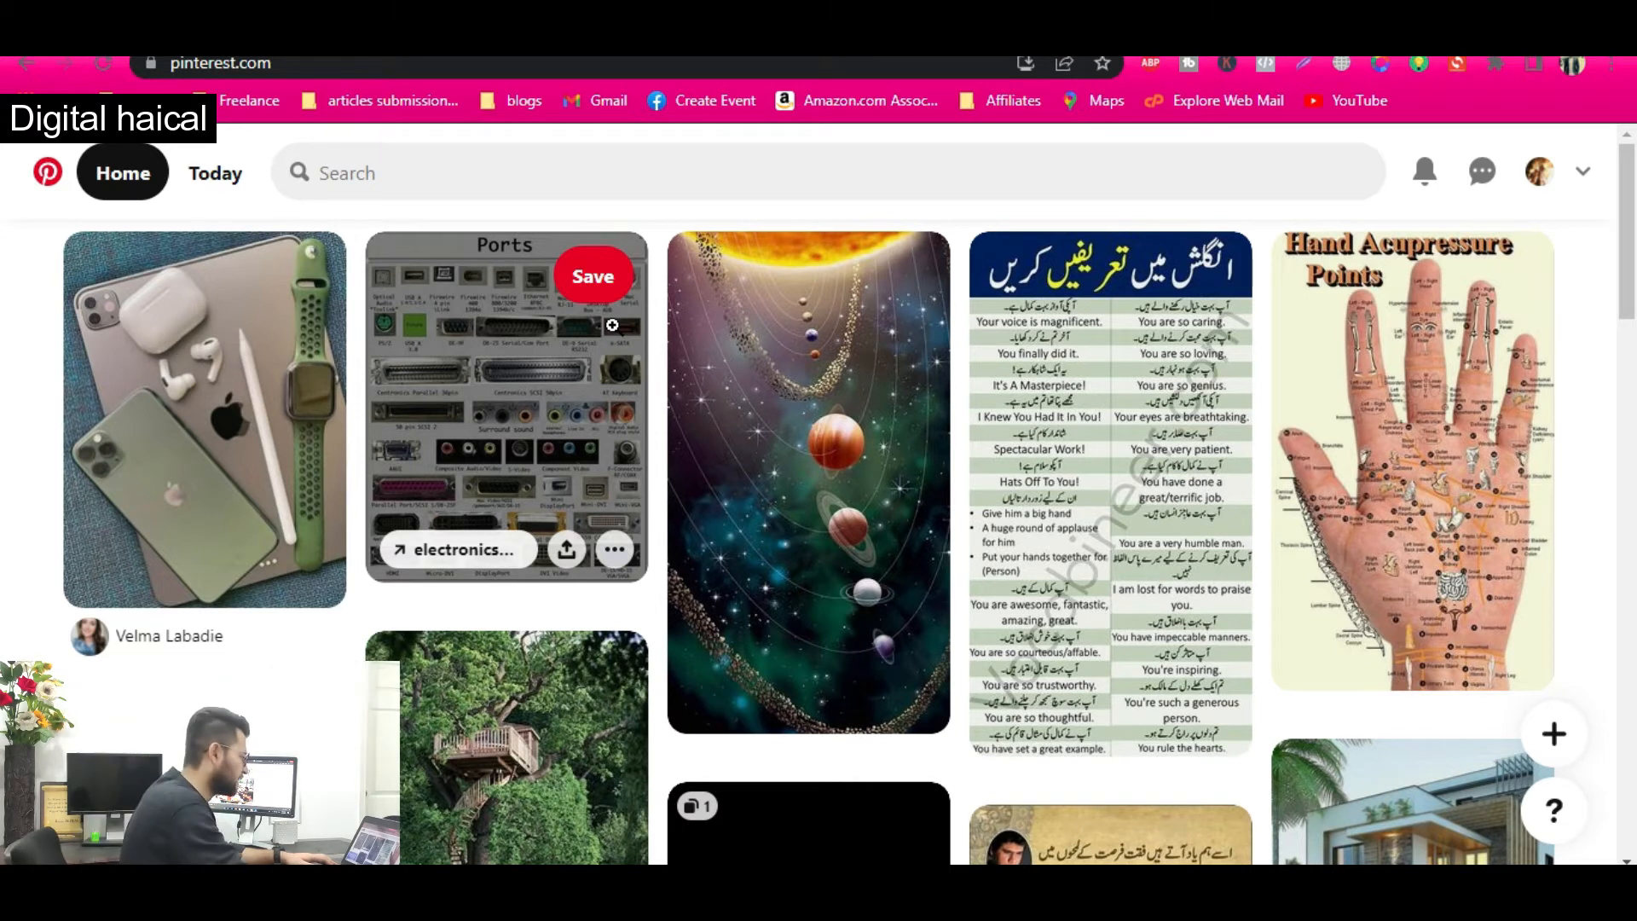
{"action": "left_click", "coordinate": [673, 179]}
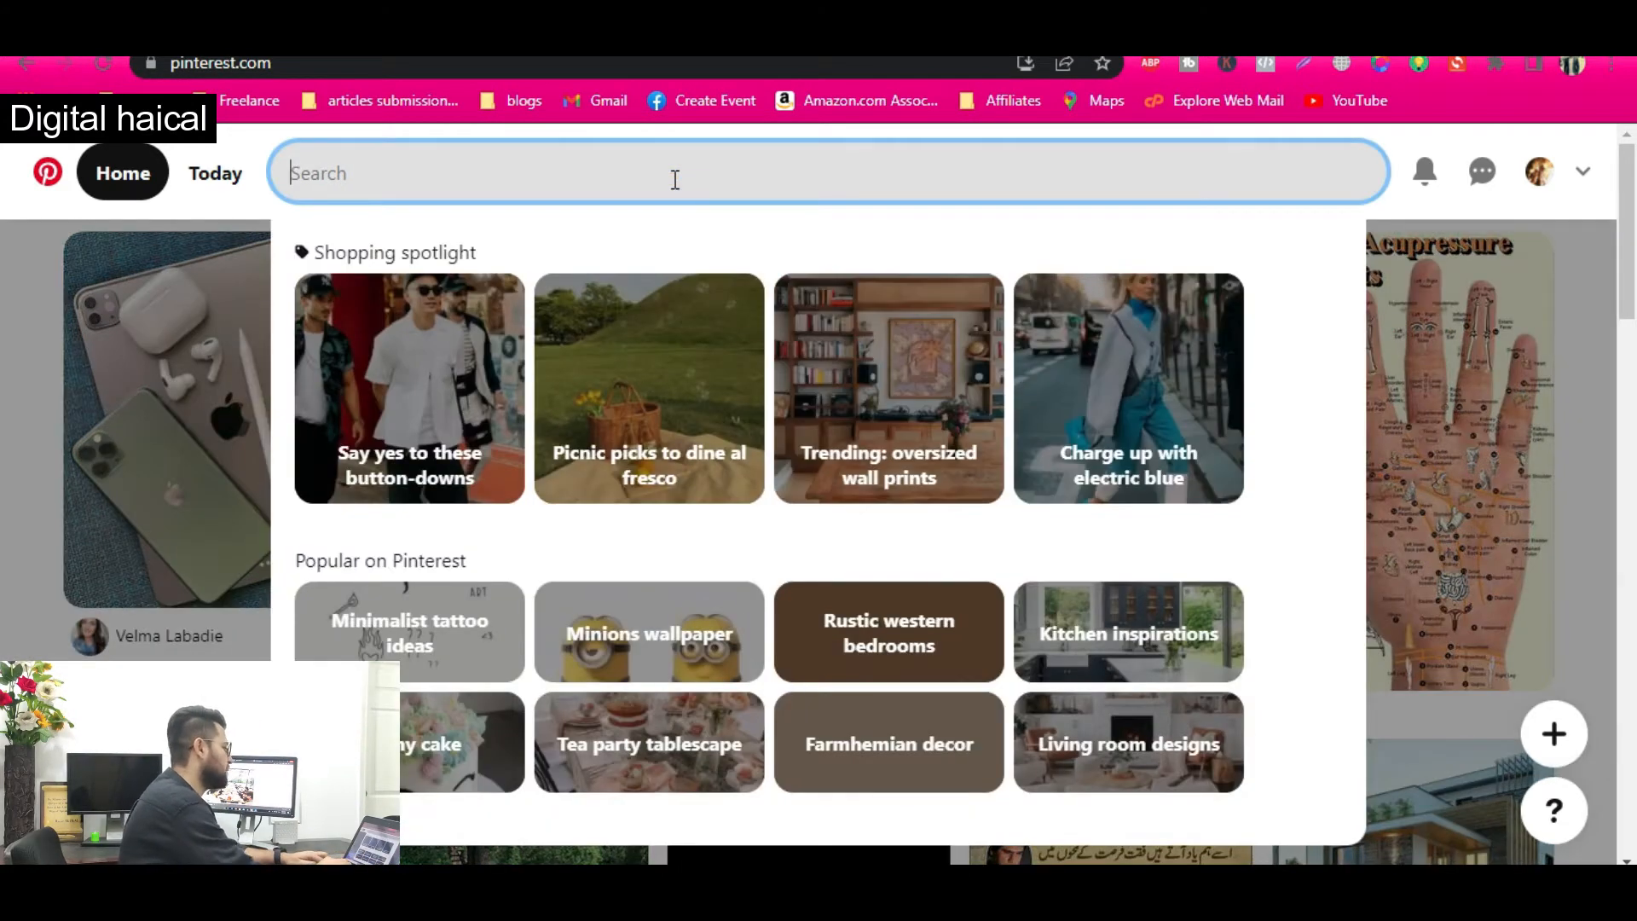
{"action": "type", "text": "digital"}
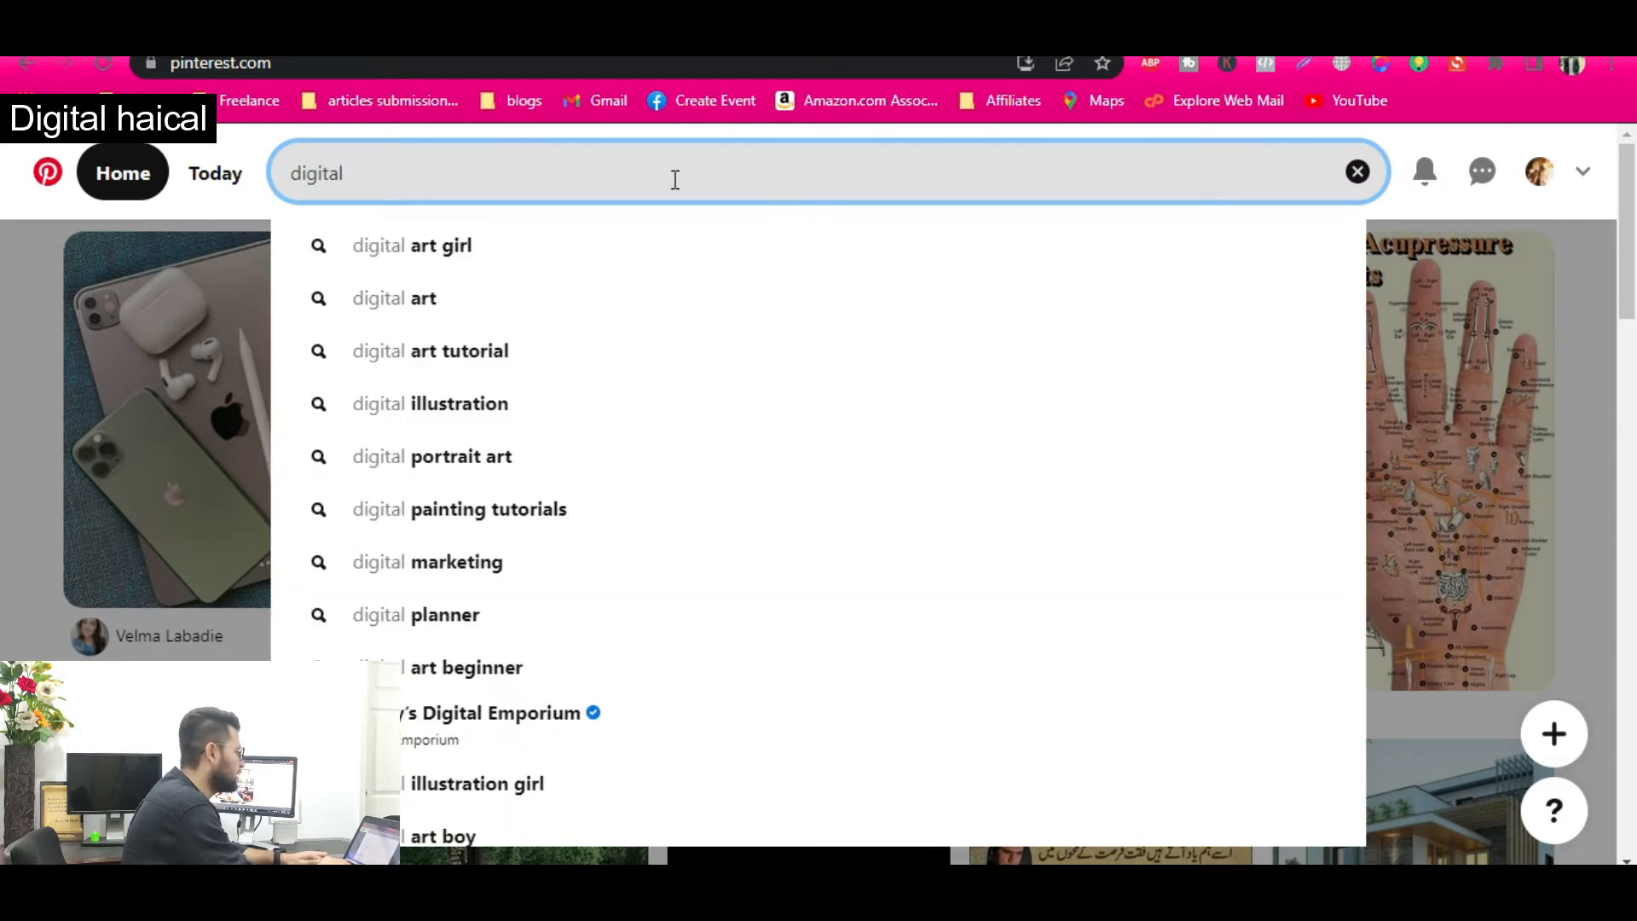
{"action": "type", "text": " mar"}
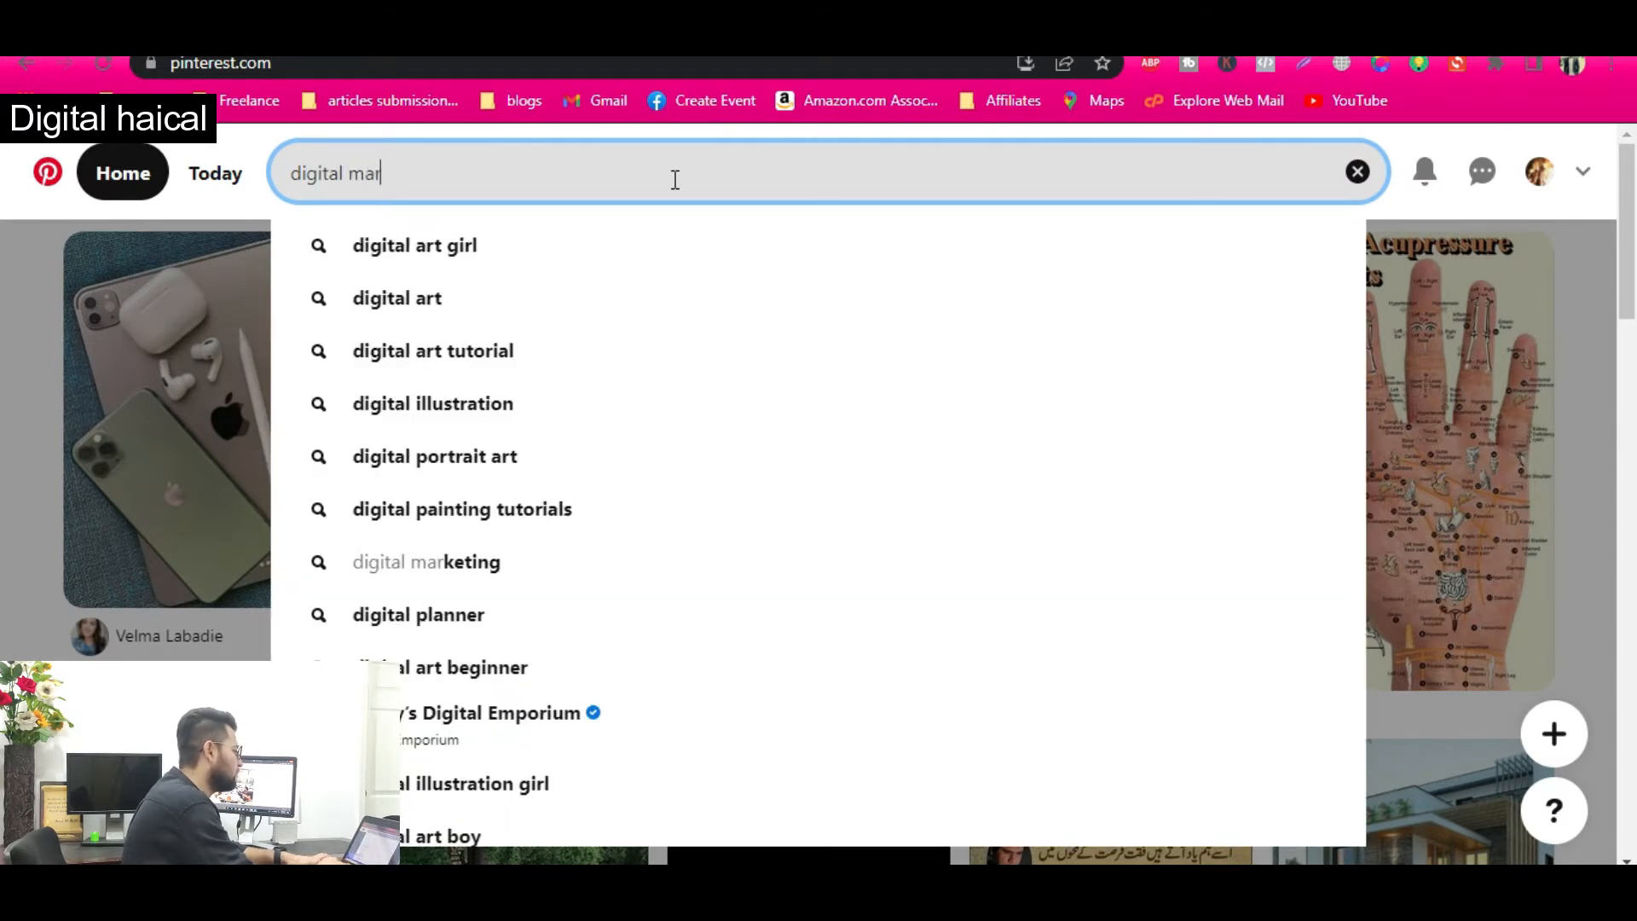
{"action": "type", "text": "keitn"}
{"action": "key", "text": "BackSpace"}
{"action": "key", "text": "BackSpace"}
{"action": "key", "text": "BackSpace"}
{"action": "key", "text": "BackSpace"}
{"action": "type", "text": "ting"}
{"action": "key", "text": "Return"}
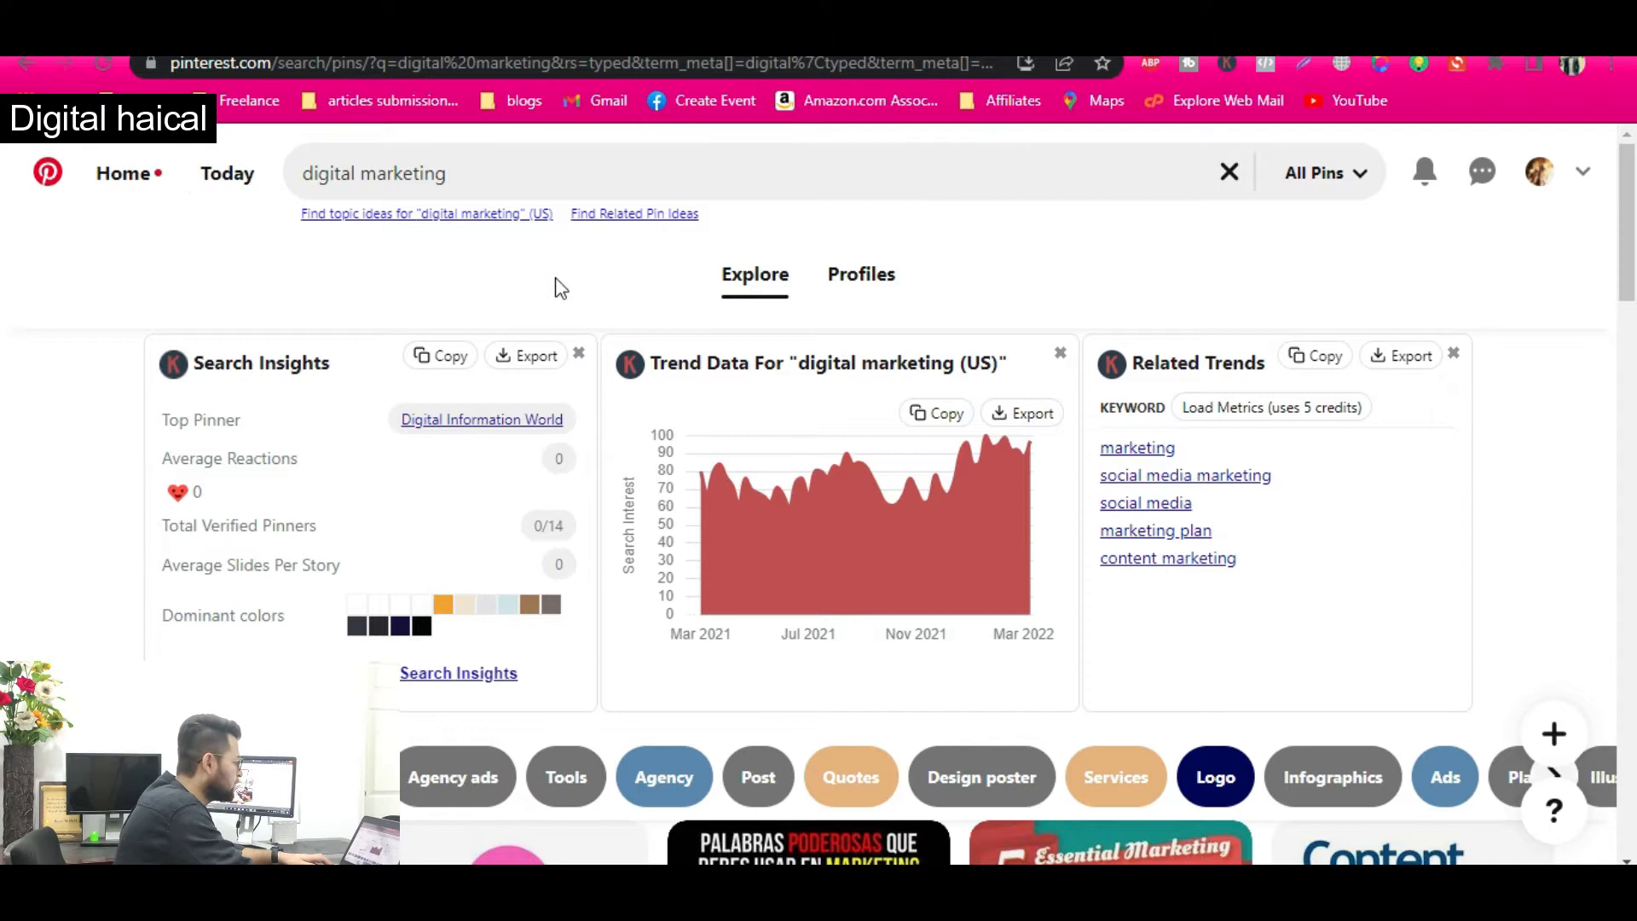
- Examine the search insights, trend data, related trends and pins for digital marketing
{"action": "scroll", "coordinate": [560, 288], "scroll_direction": "down", "scroll_amount": 3}
{"action": "scroll", "coordinate": [560, 288], "scroll_direction": "up", "scroll_amount": 3}
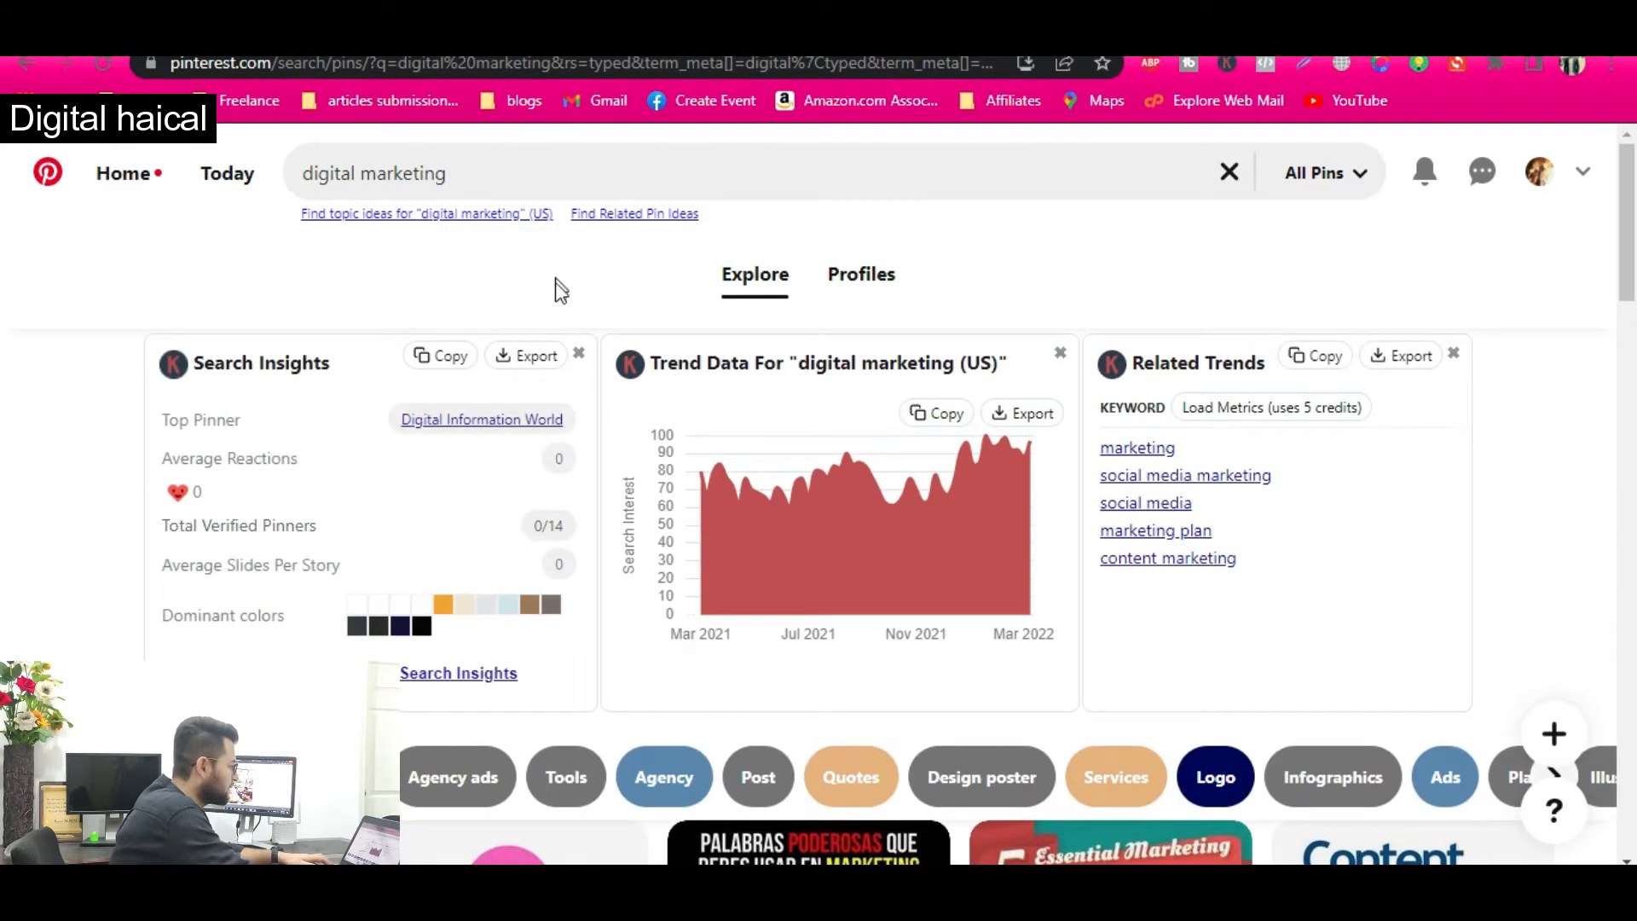
{"action": "left_click_drag", "start_coordinate": [532, 236], "coordinate": [125, 374]}
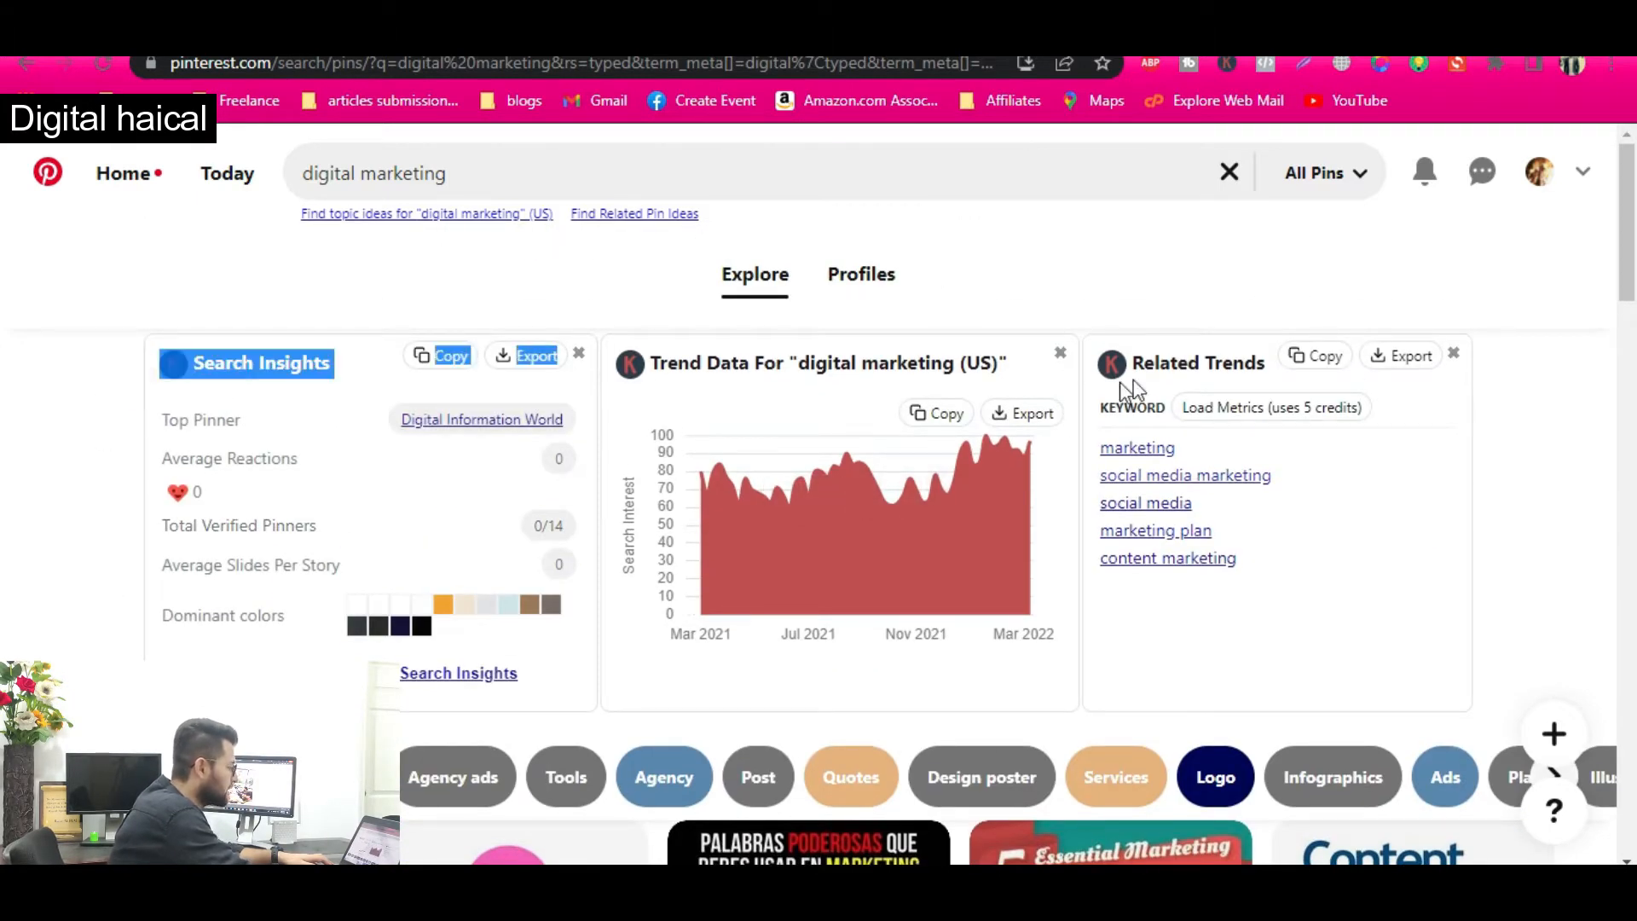
{"action": "left_click", "coordinate": [1266, 288]}
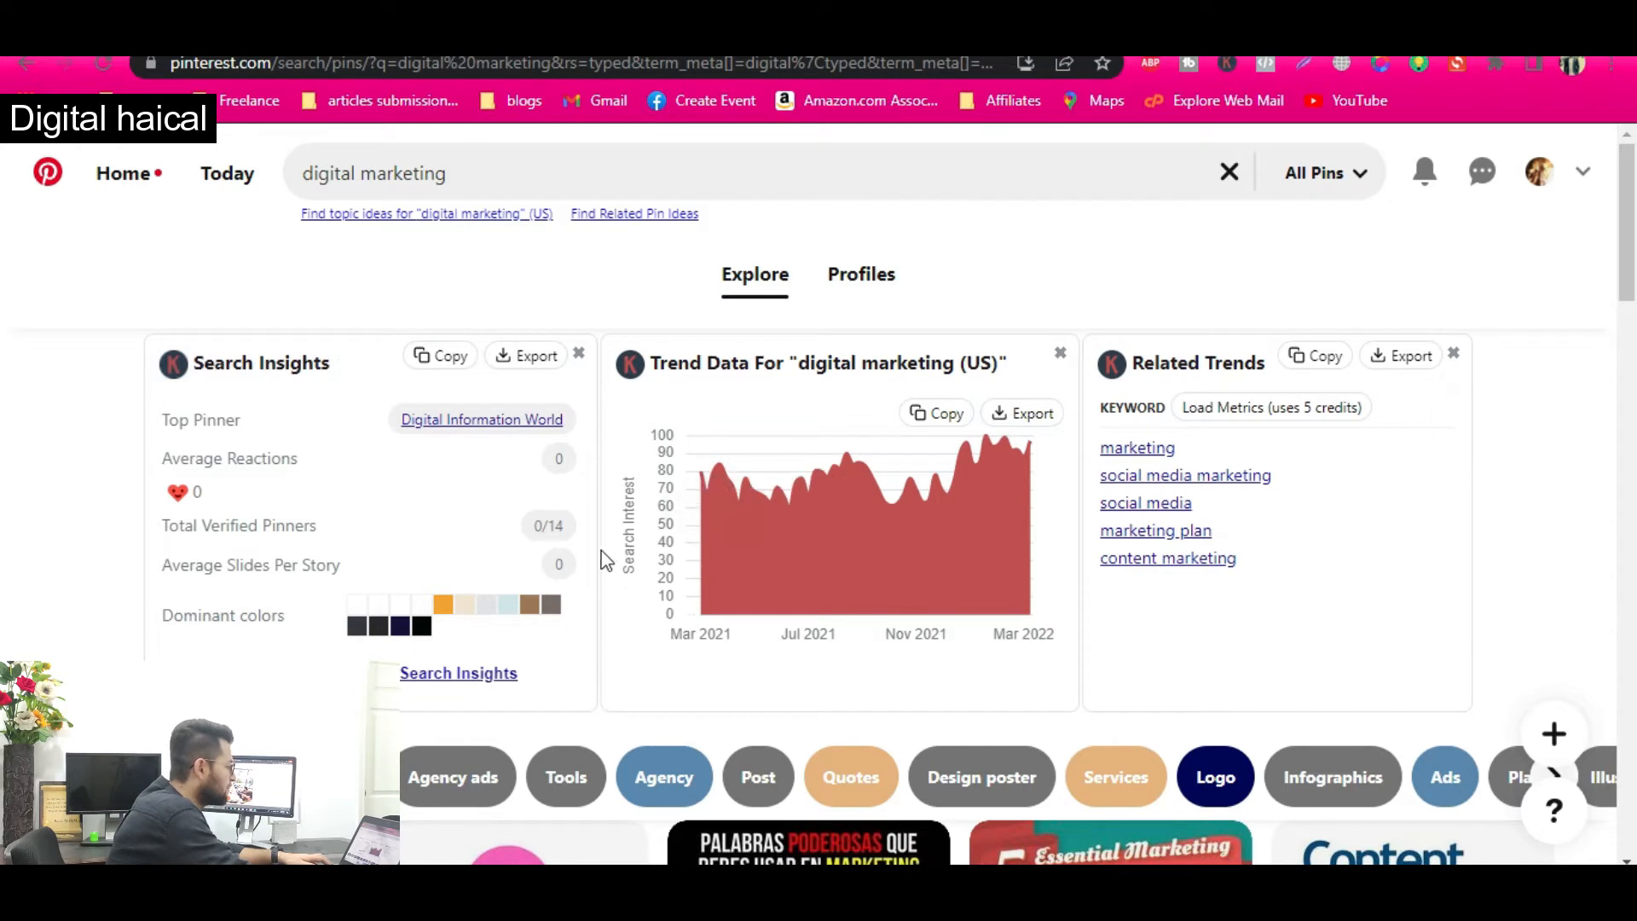
{"action": "scroll", "coordinate": [524, 294], "scroll_direction": "down", "scroll_amount": 6}
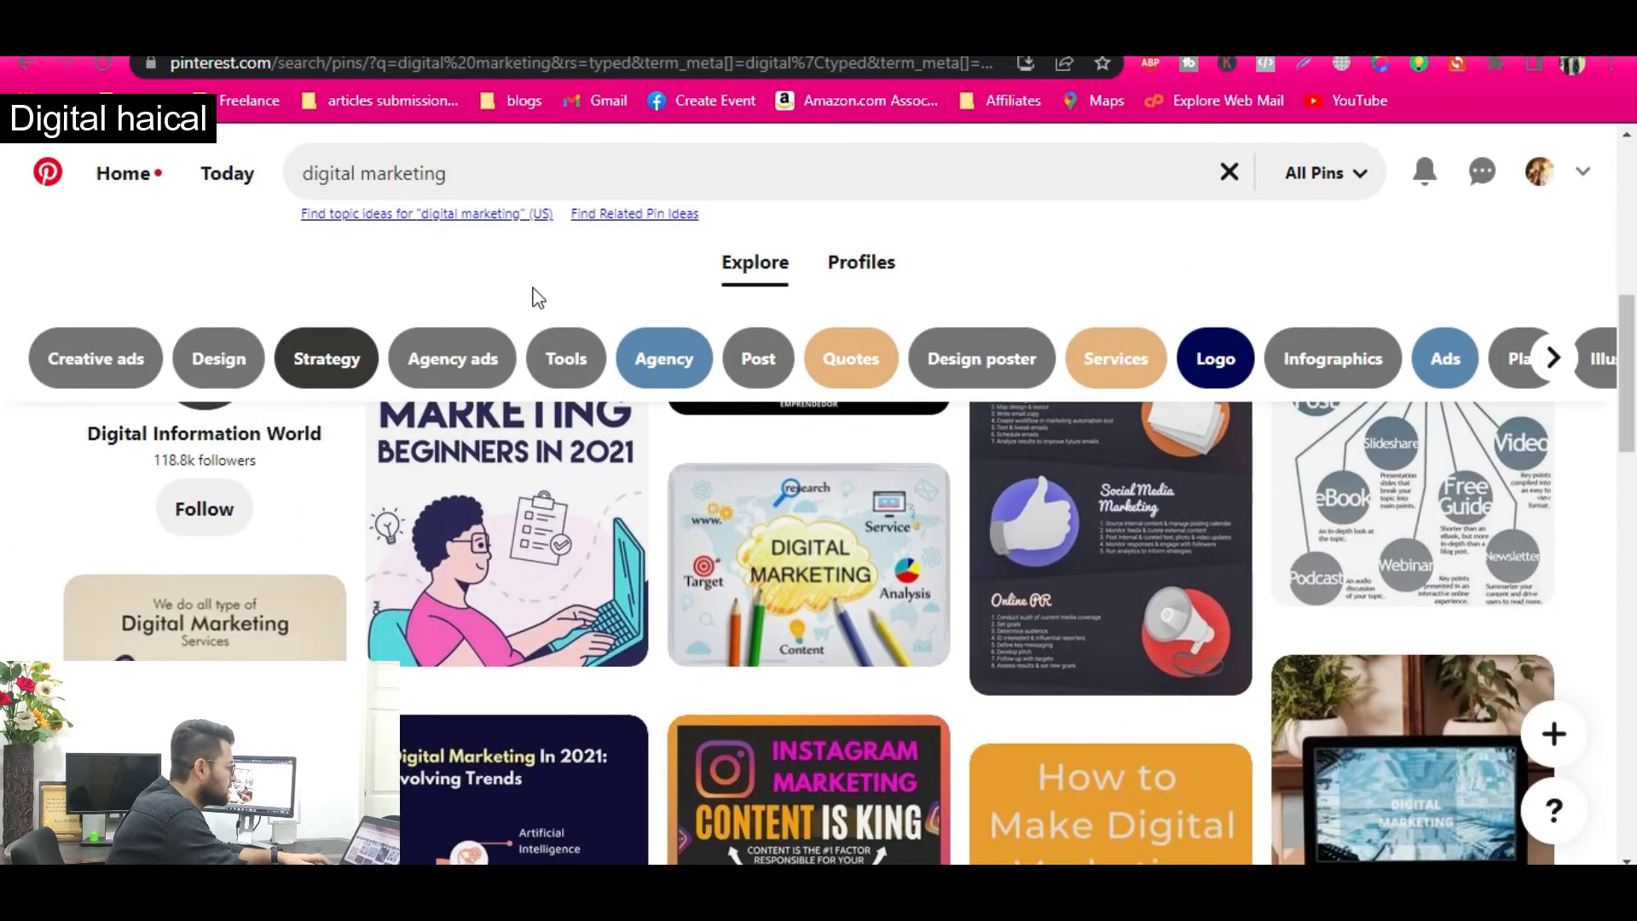
- Launch Excel 2013, dismiss the activation notice and create a blank workbook
{"action": "scroll", "coordinate": [452, 358], "scroll_direction": "up", "scroll_amount": 5}
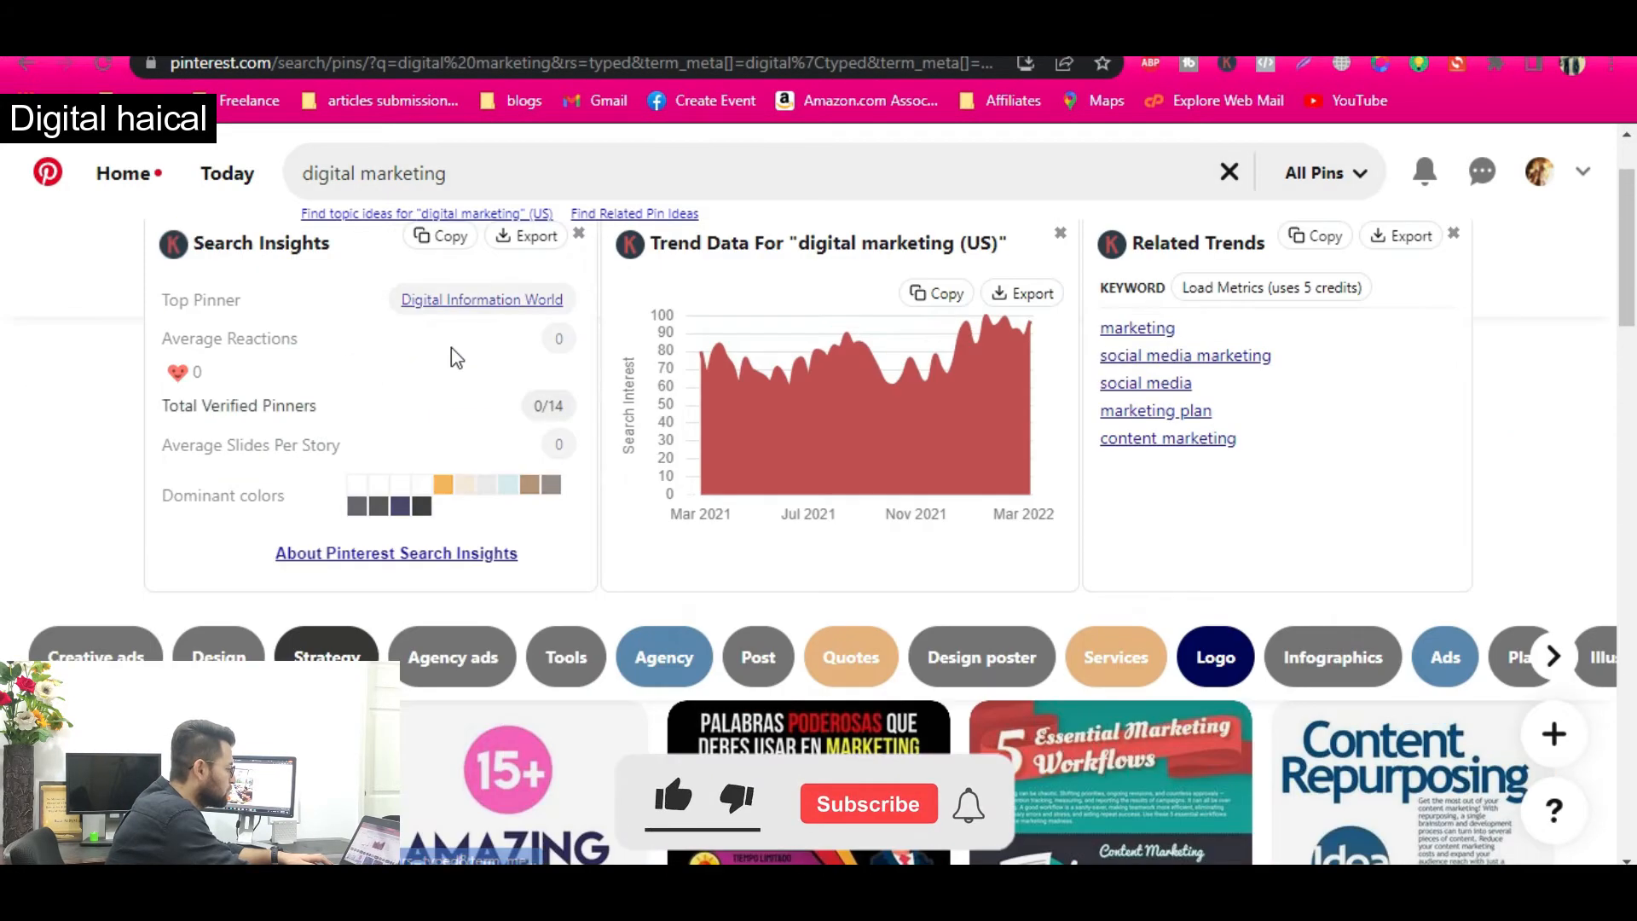
{"action": "scroll", "coordinate": [452, 358], "scroll_direction": "down", "scroll_amount": 4}
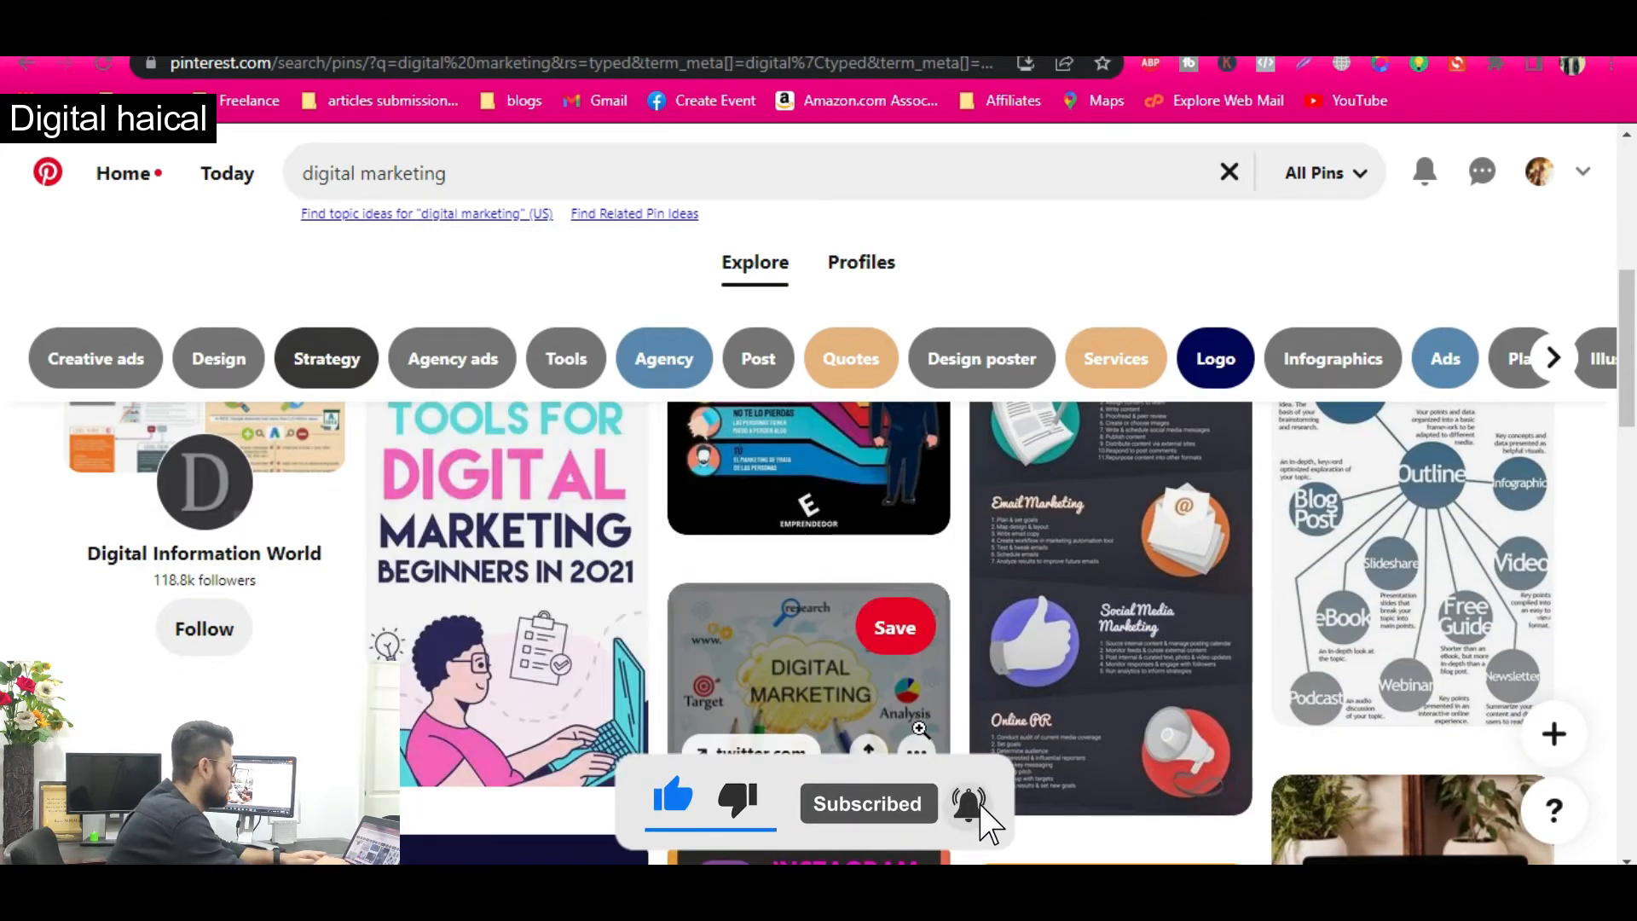
{"action": "key", "text": "super"}
{"action": "type", "text": "n"}
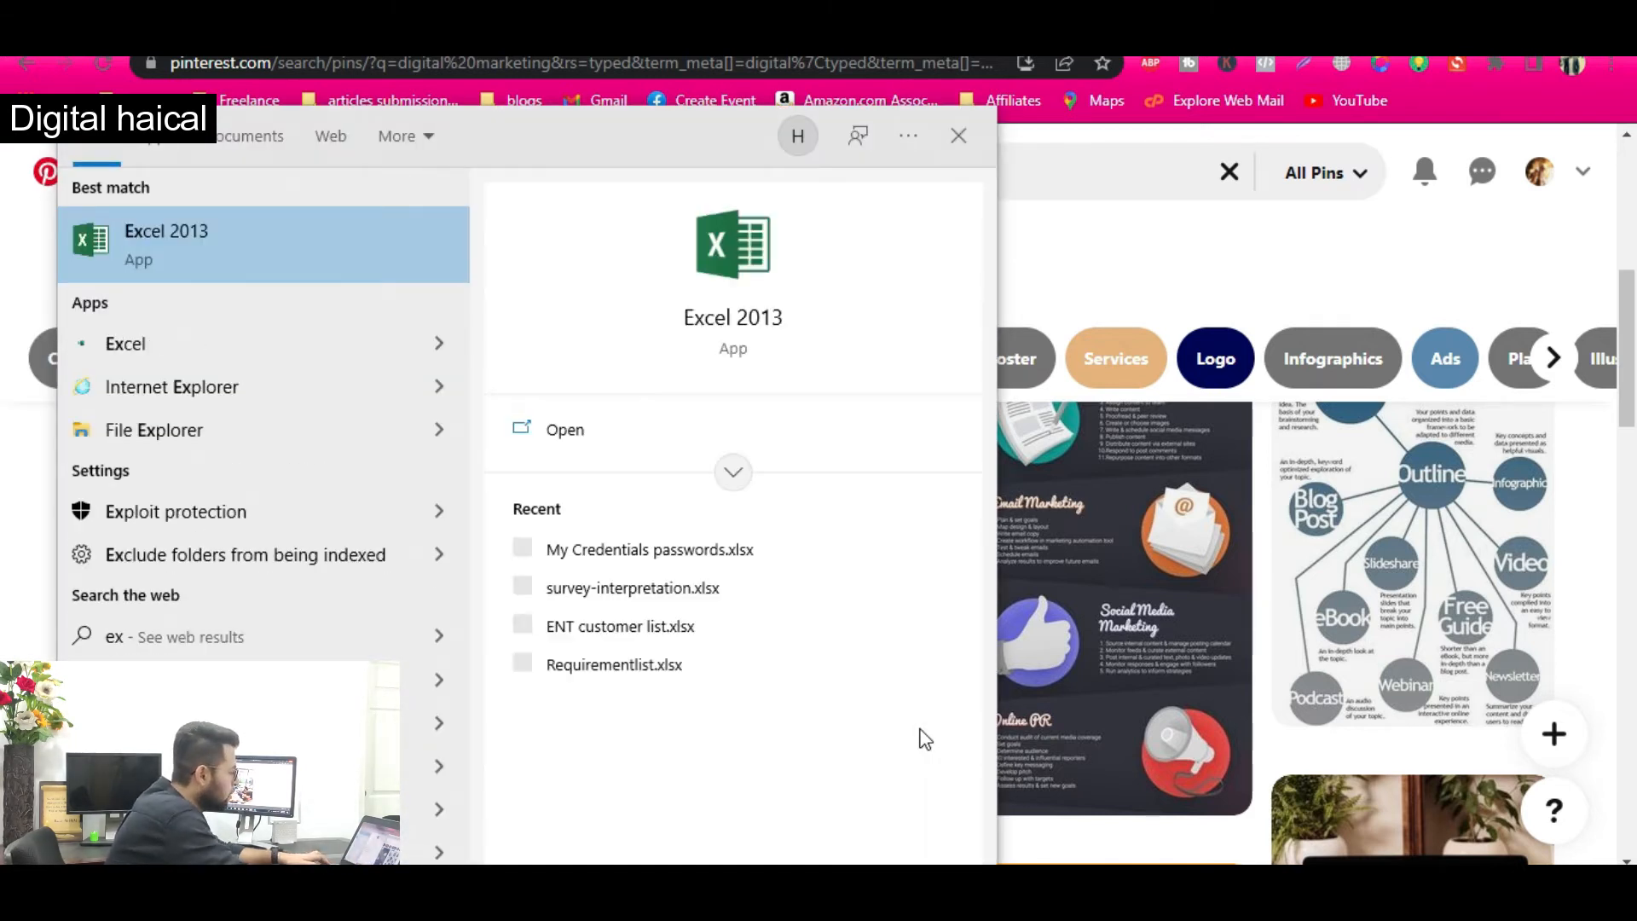
{"action": "key", "text": "Return"}
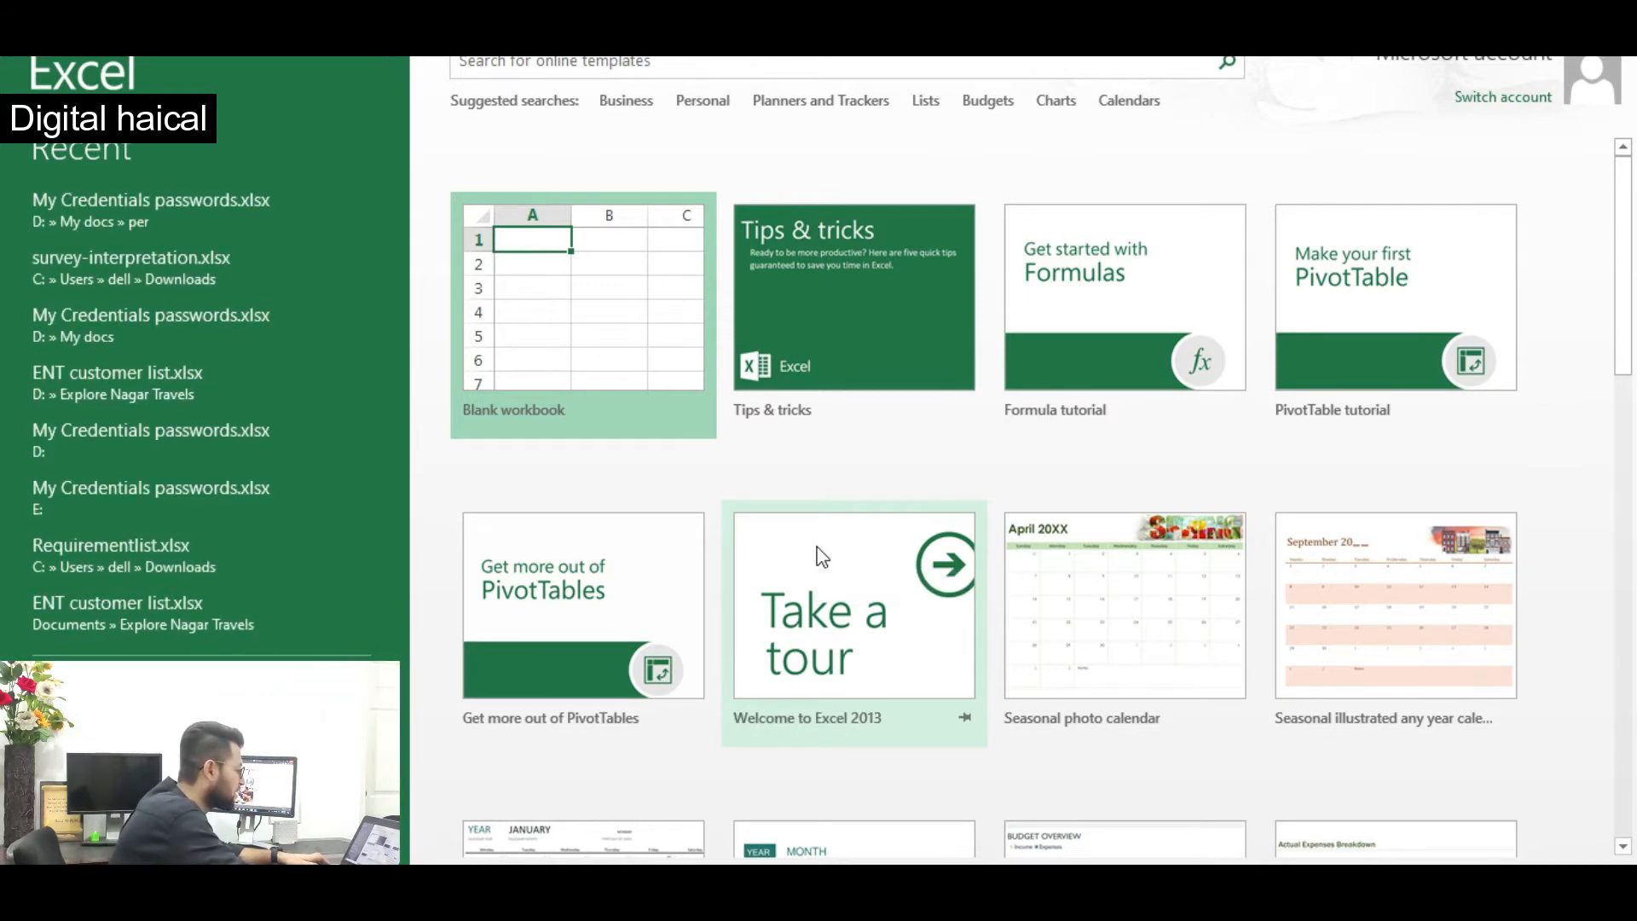
{"action": "left_click", "coordinate": [1062, 675]}
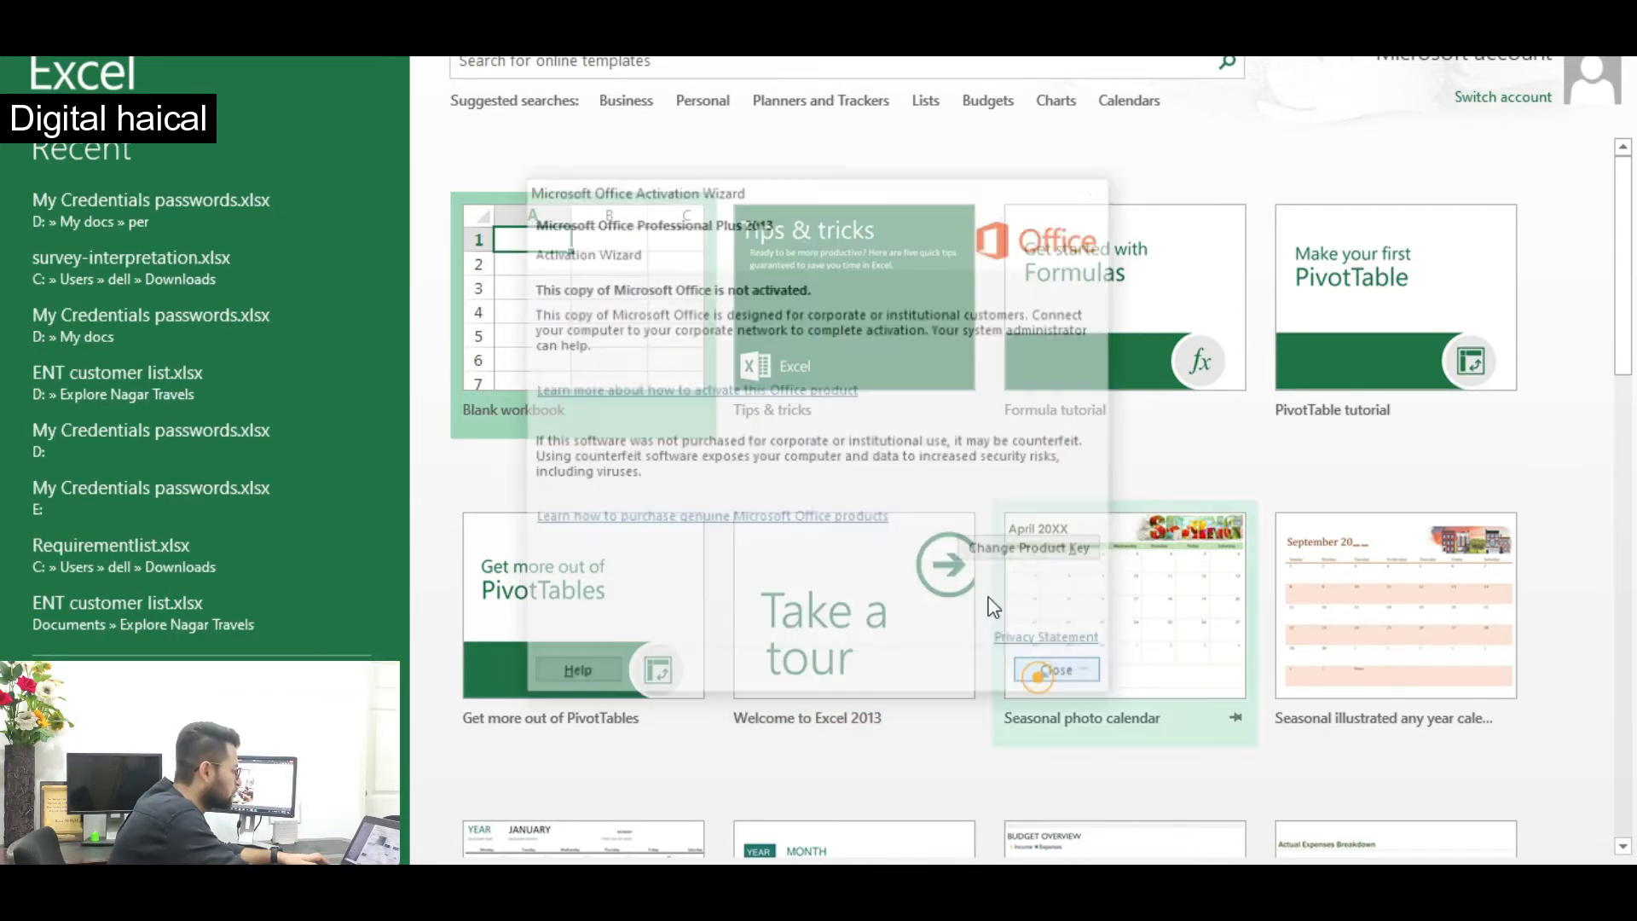
{"action": "left_click", "coordinate": [606, 283]}
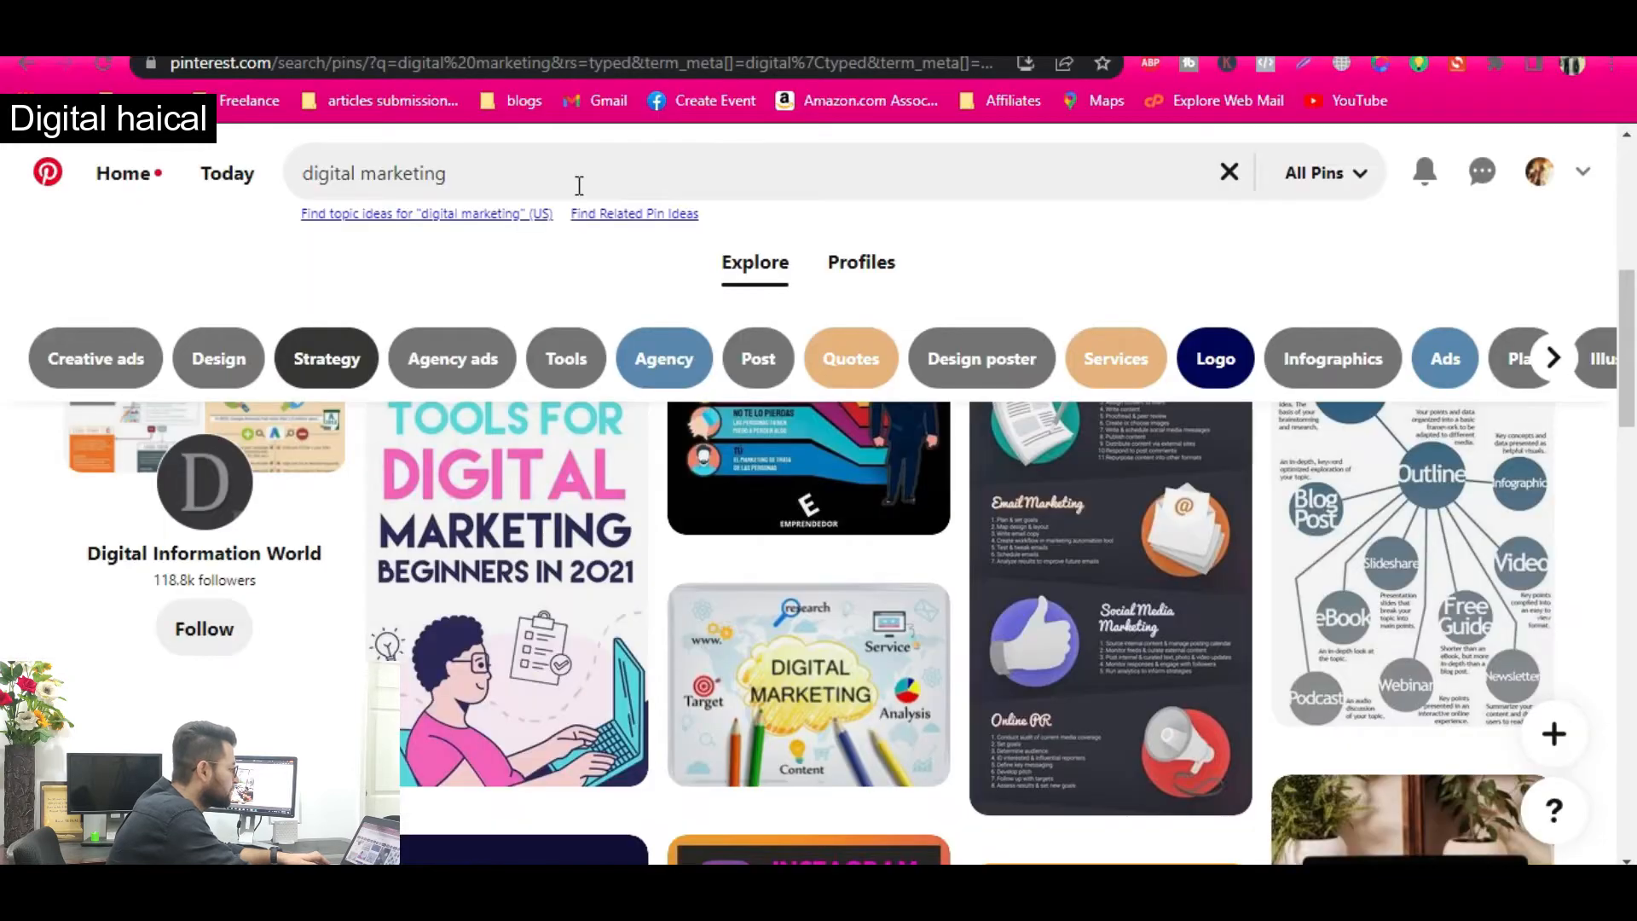
- Copy the search term "digital marketing" from Pinterest into cell F5 of the blank workbook
{"action": "left_click", "coordinate": [475, 173]}
{"action": "key", "text": "ctrl+c"}
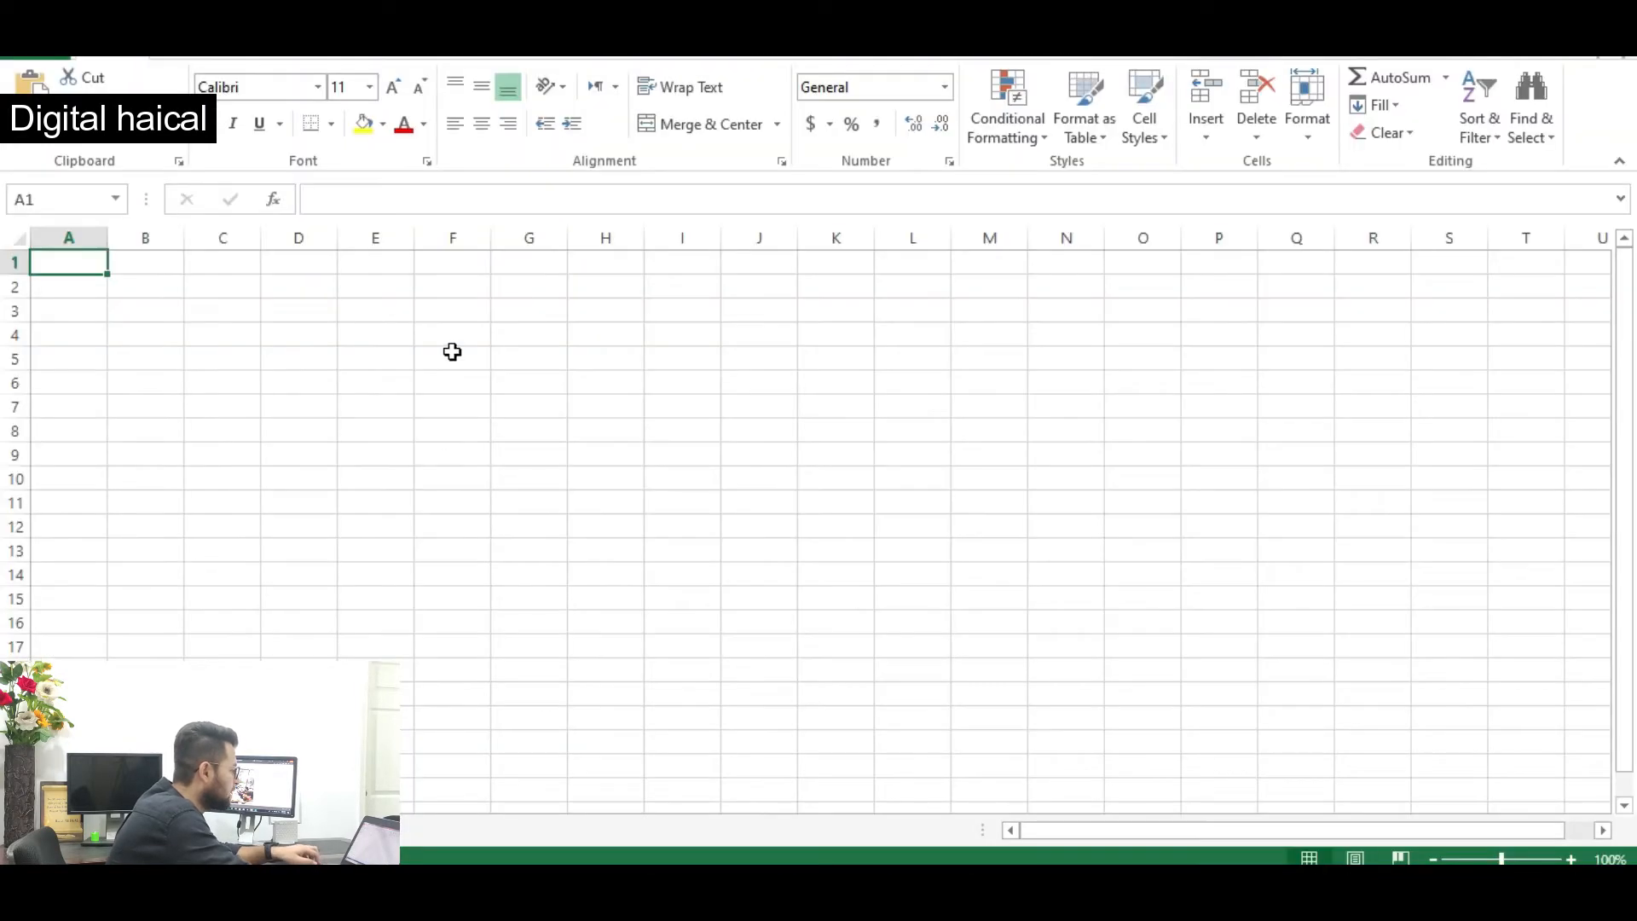
{"action": "left_click", "coordinate": [452, 352]}
{"action": "key", "text": "ctrl+v"}
- Copy the row of related keyword suggestions from Pinterest into the worksheet starting at G5, and fit column G to its contents
{"action": "key", "text": "alt+Tab"}
{"action": "left_click_drag", "start_coordinate": [33, 351], "coordinate": [1635, 368]}
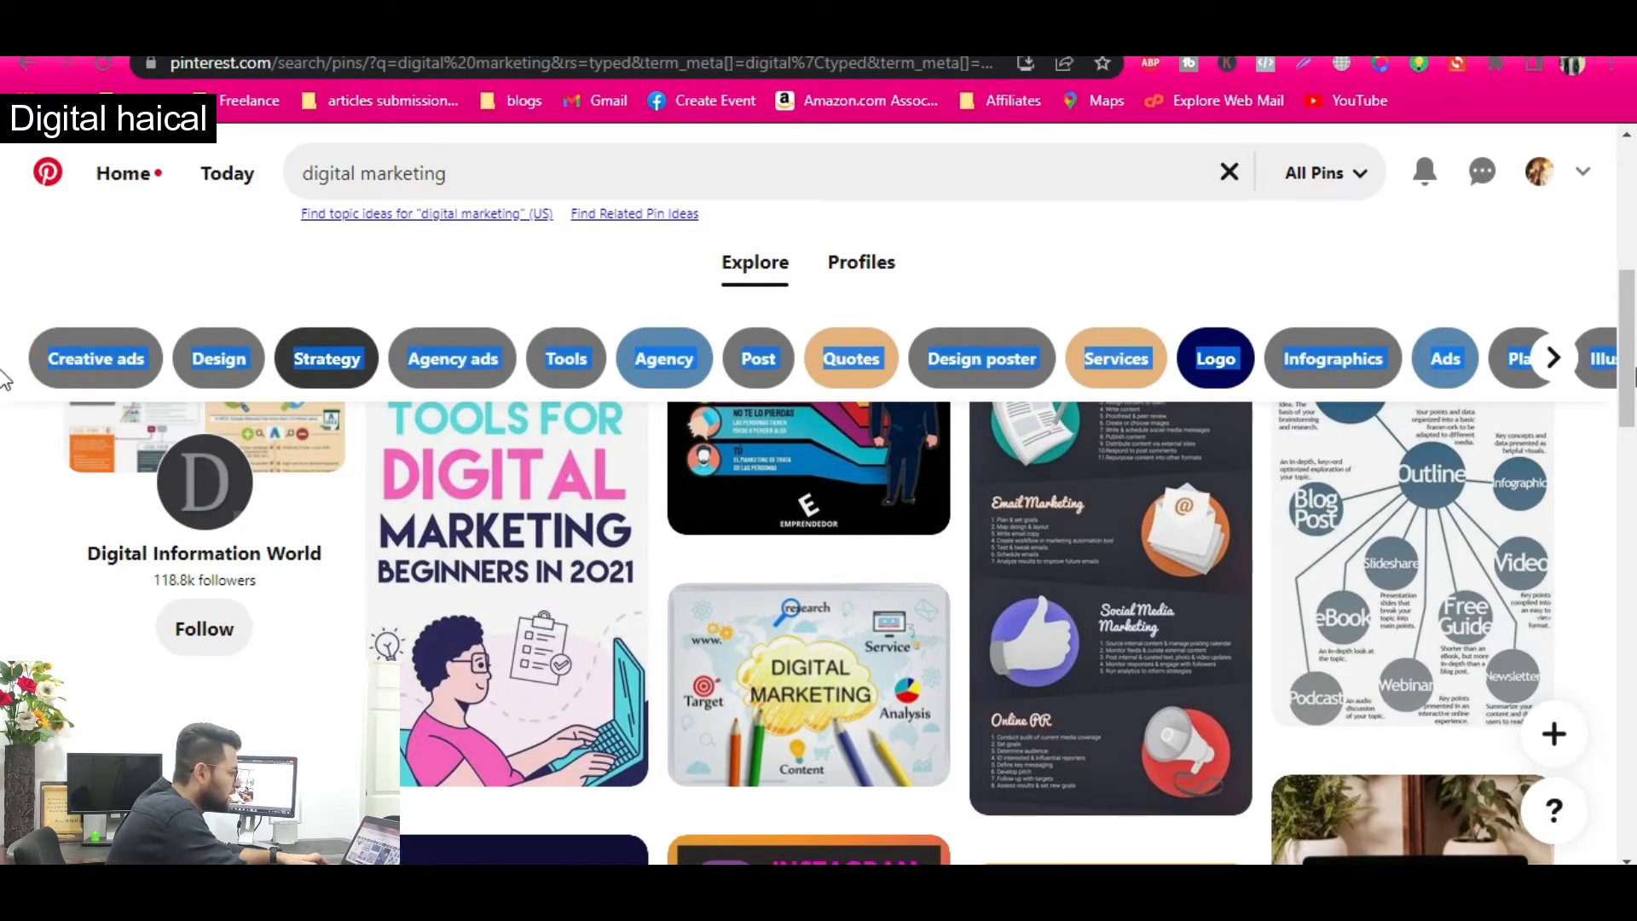
{"action": "key", "text": "alt+Tab"}
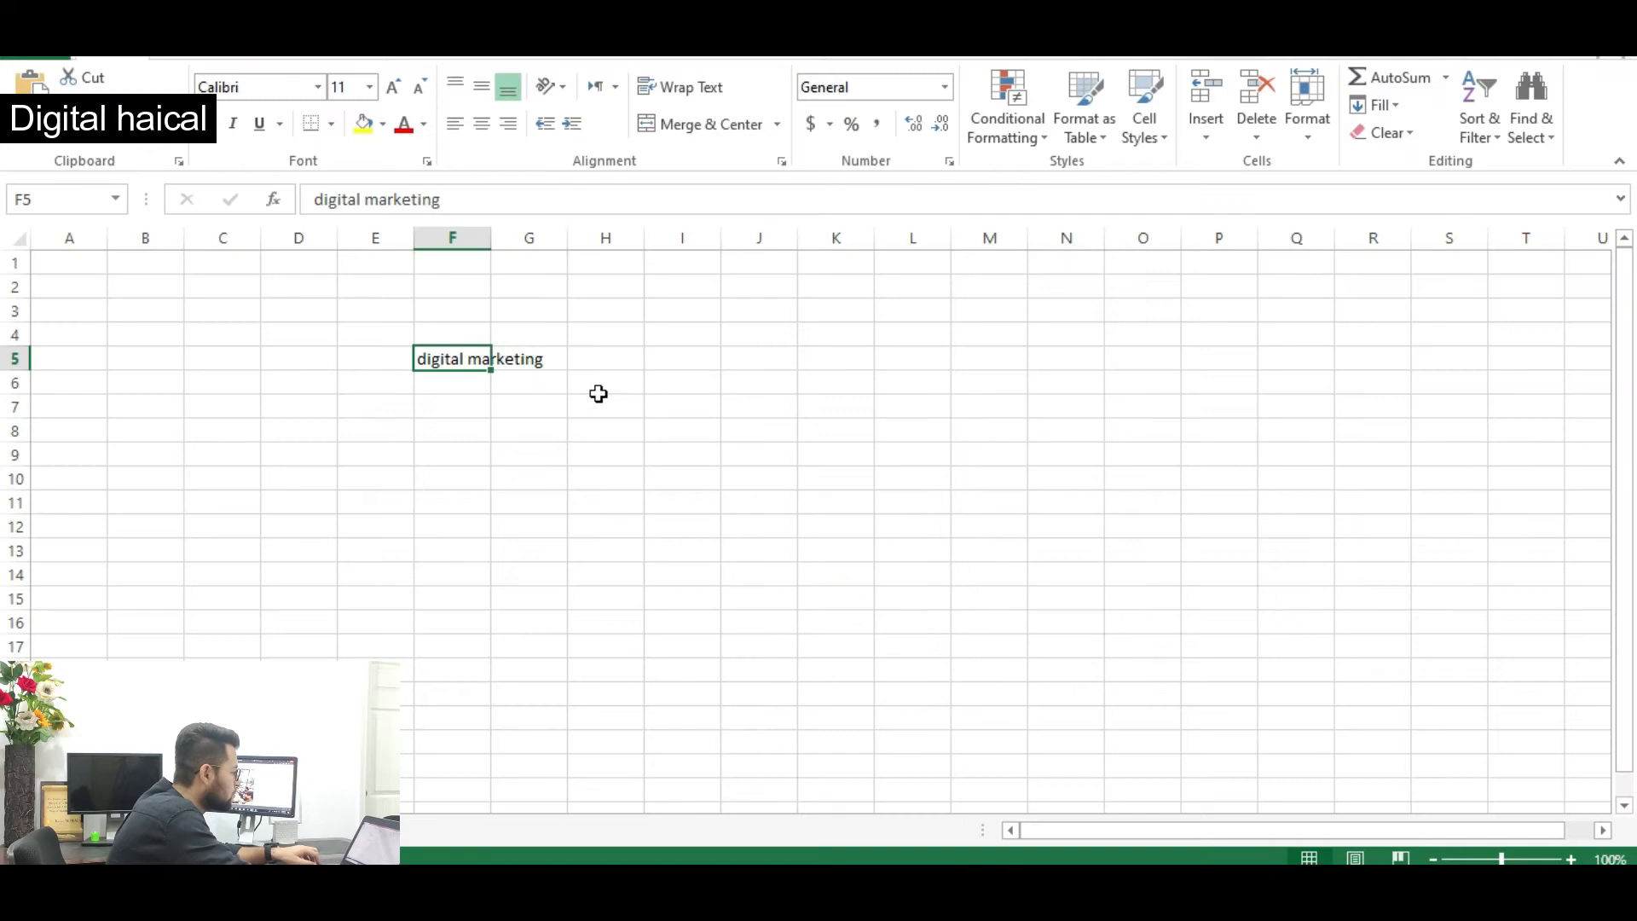
{"action": "left_click", "coordinate": [530, 359]}
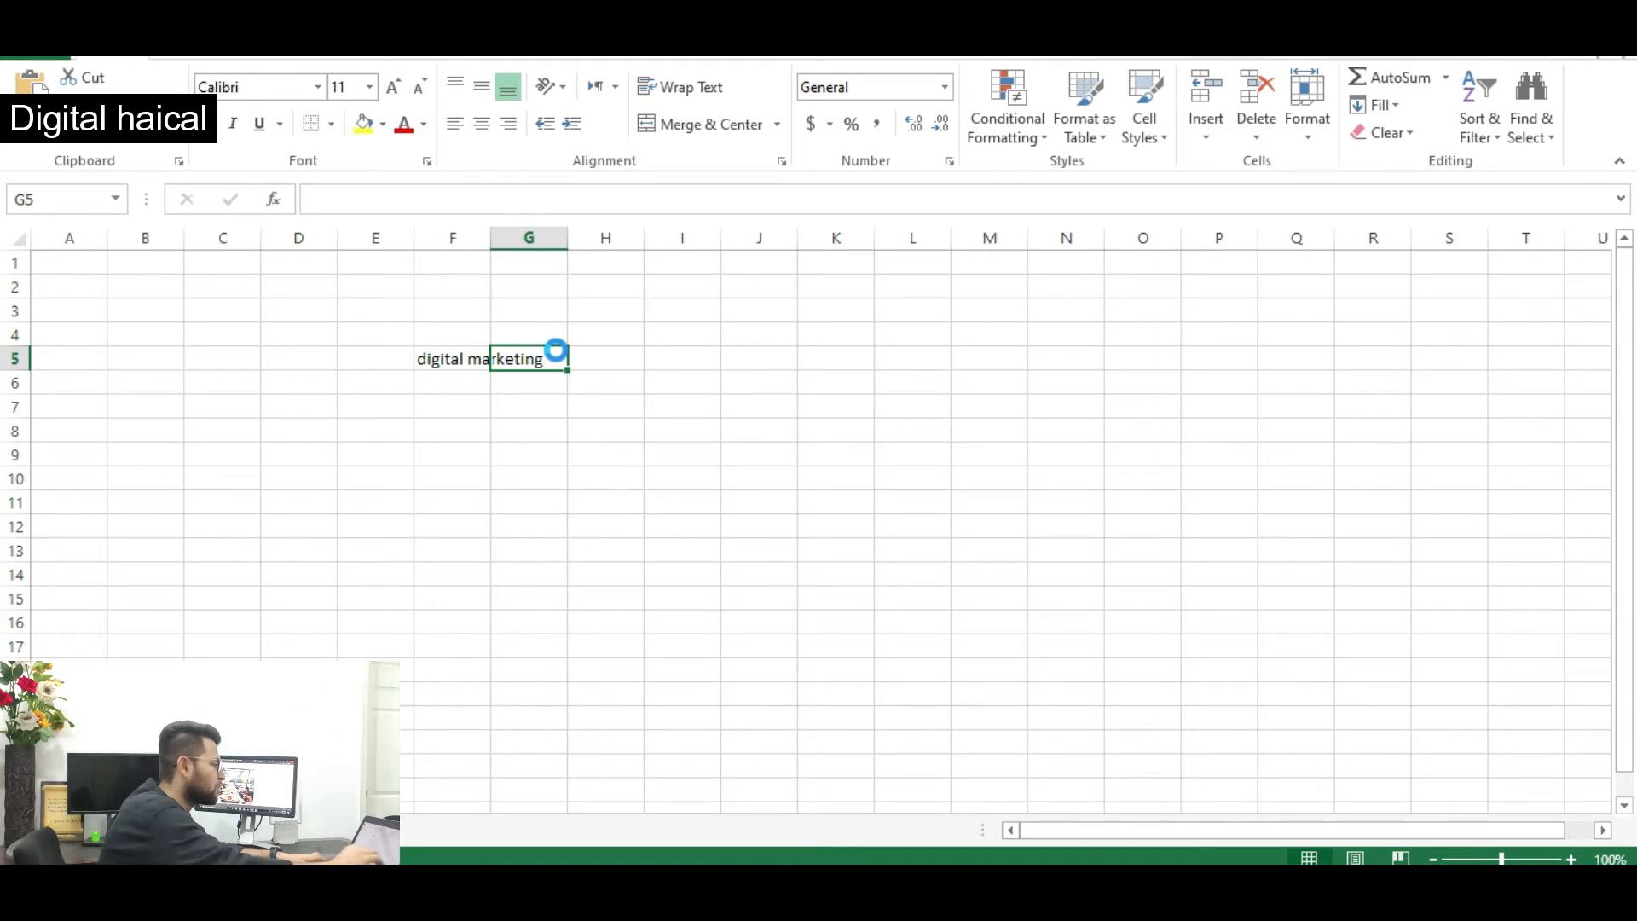
{"action": "key", "text": "ctrl+v"}
{"action": "double_click", "coordinate": [567, 237]}
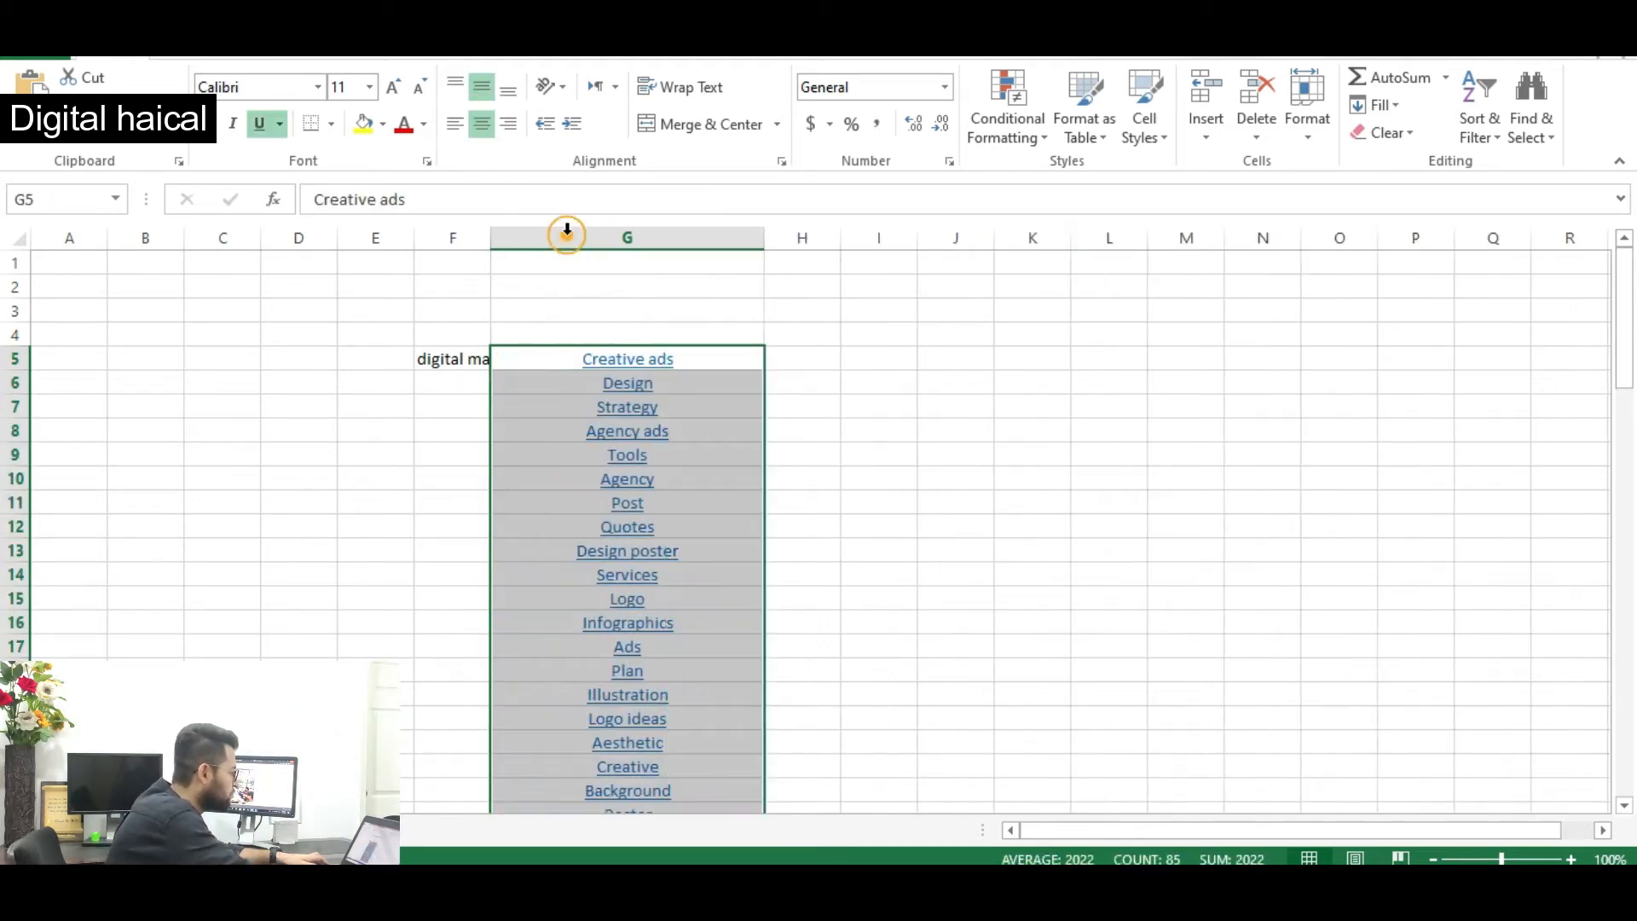
{"action": "left_click", "coordinate": [877, 427]}
- Try to strip the link formatting from the column G keywords by pasting them over themselves as values only
{"action": "left_click_drag", "start_coordinate": [724, 358], "coordinate": [705, 610]}
{"action": "key", "text": "ctrl+c"}
{"action": "right_click", "coordinate": [715, 466]}
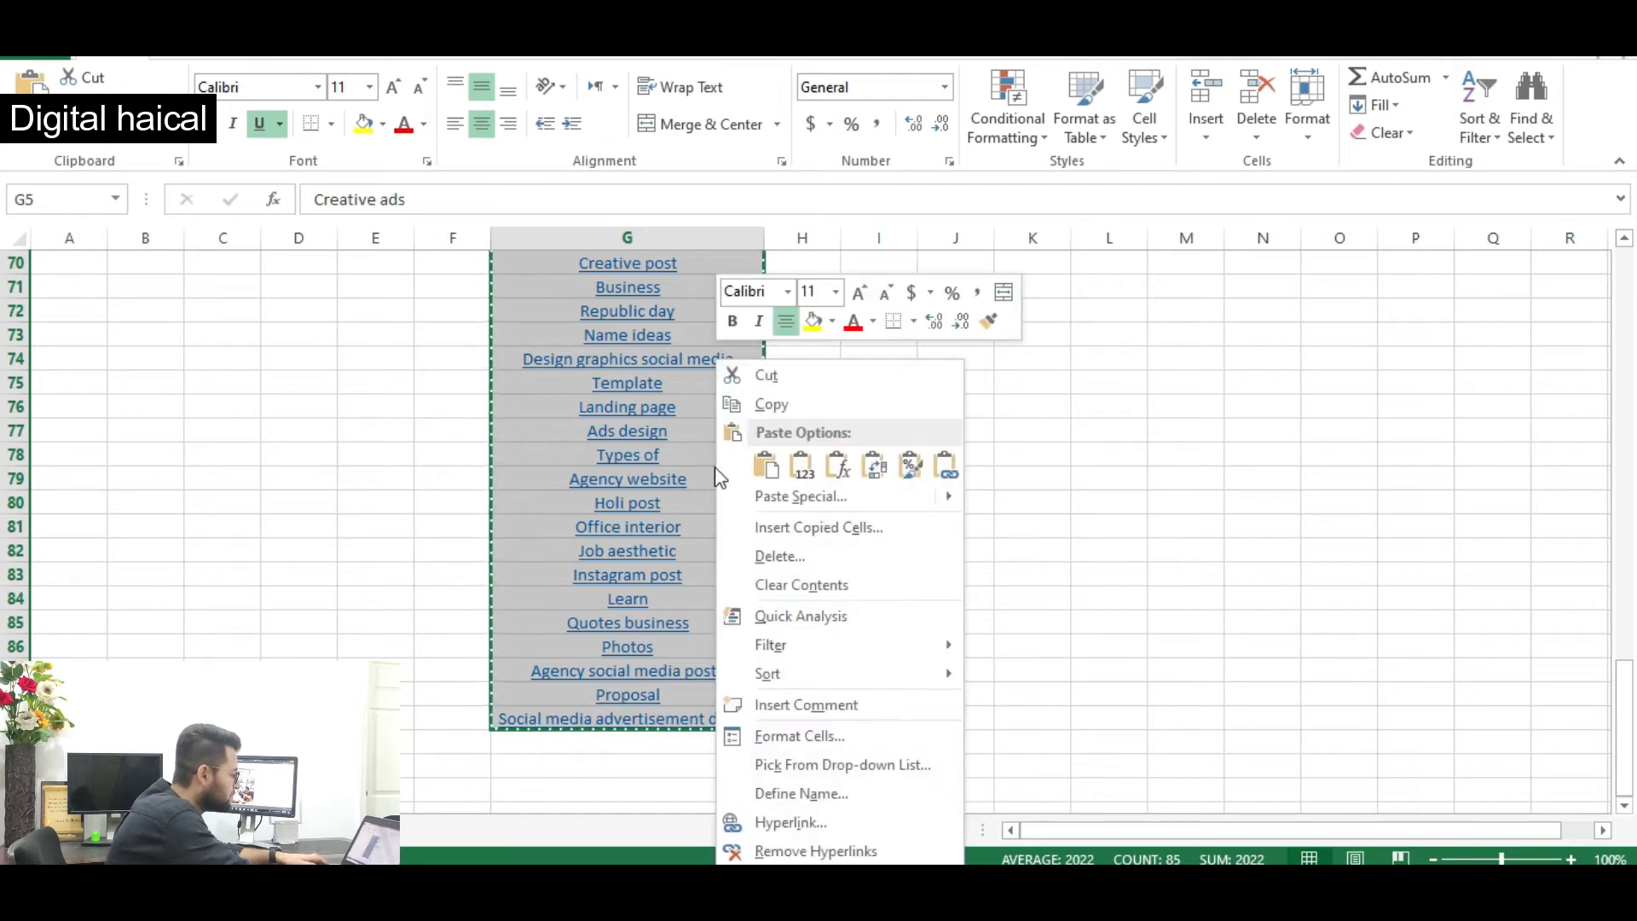
{"action": "left_click", "coordinate": [816, 498]}
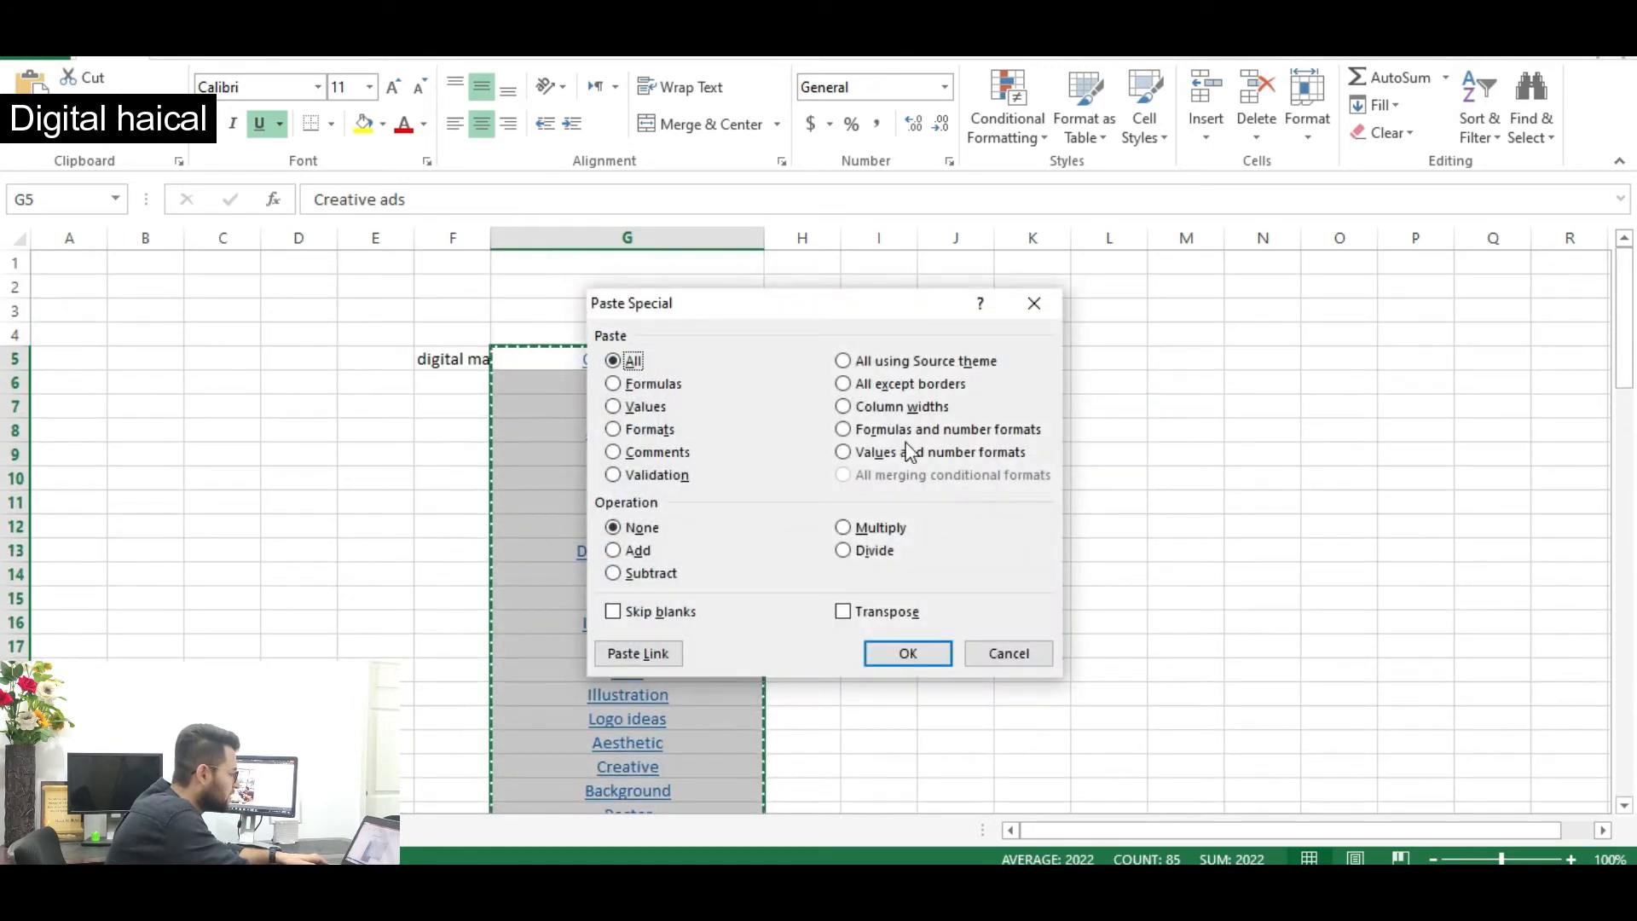
{"action": "left_click", "coordinate": [613, 407]}
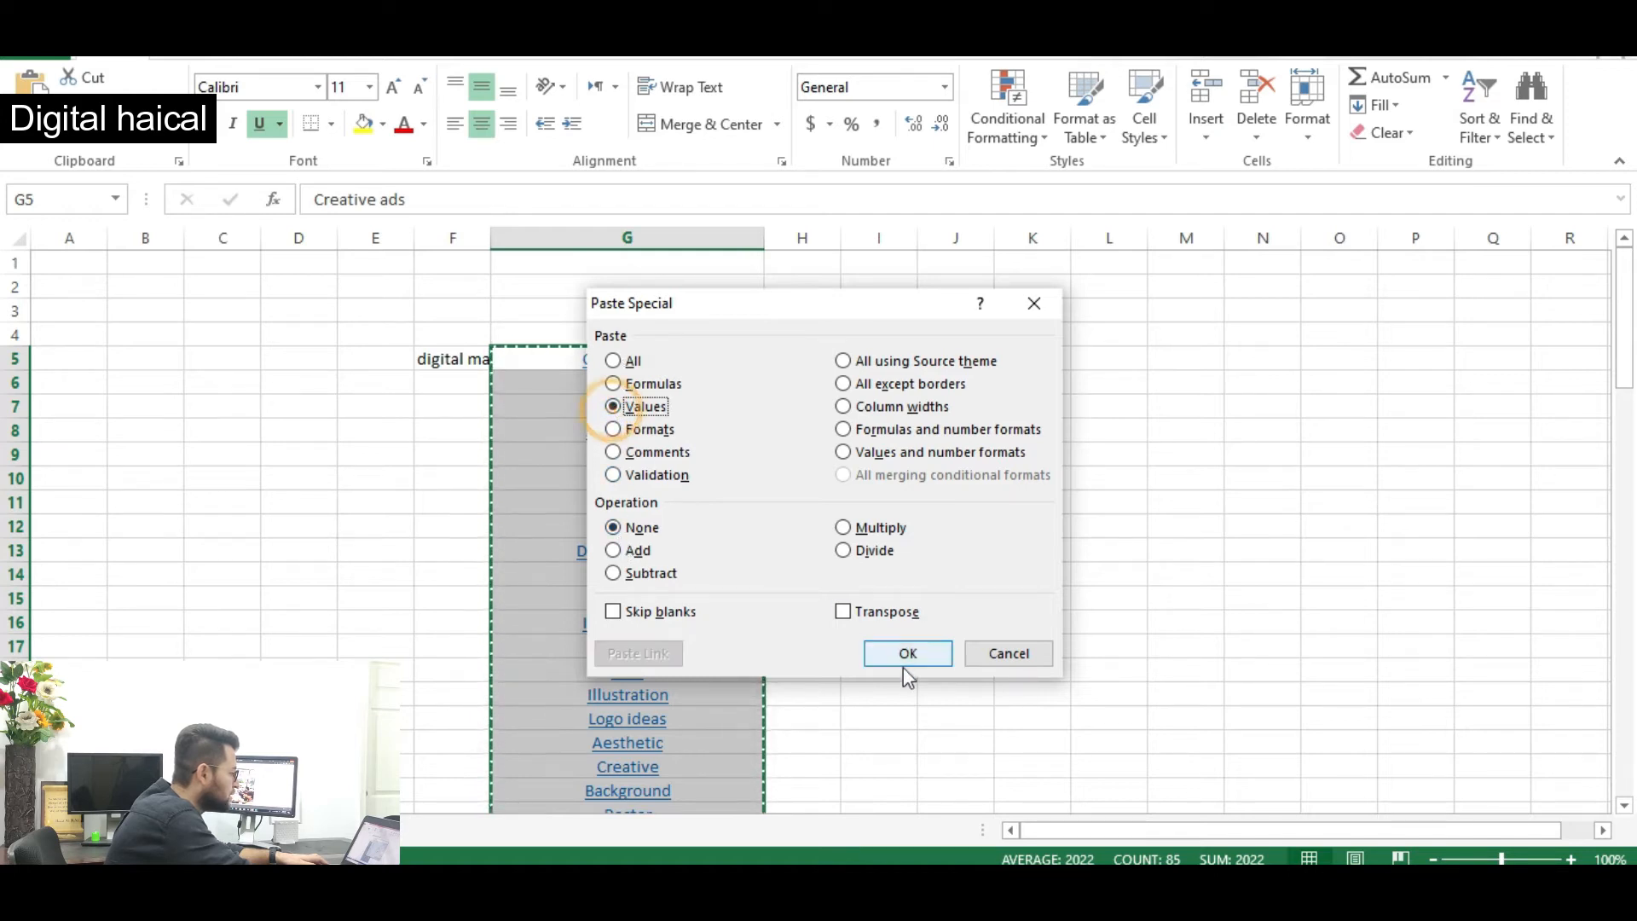
{"action": "left_click", "coordinate": [908, 653]}
{"action": "left_click", "coordinate": [804, 479]}
{"action": "left_click", "coordinate": [721, 384]}
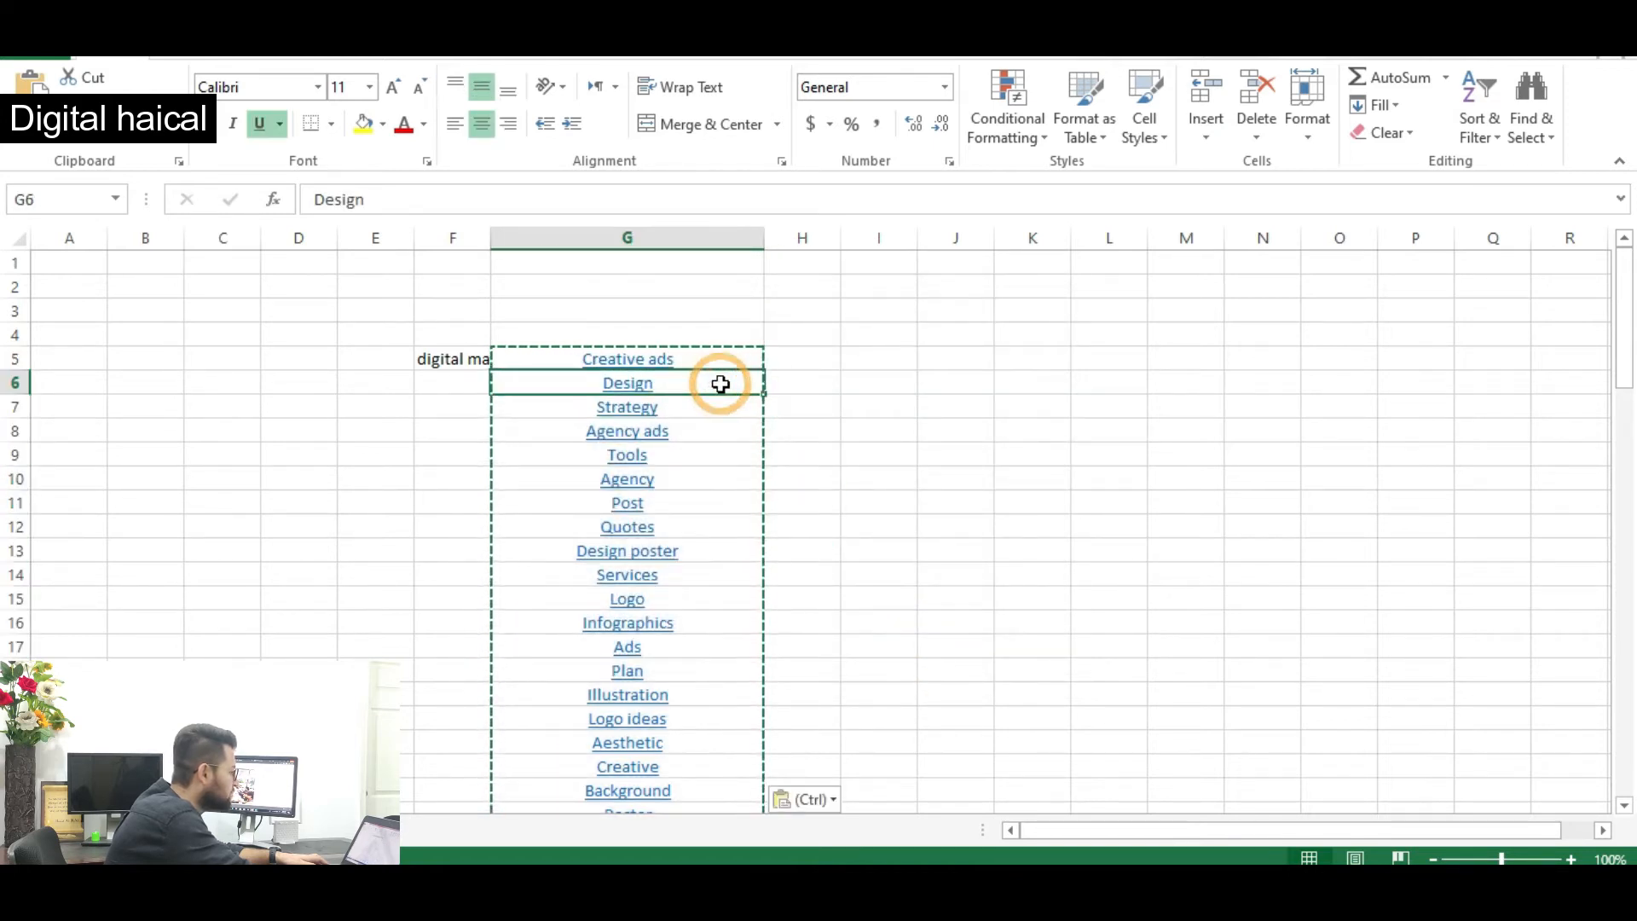
{"action": "left_click", "coordinate": [977, 390]}
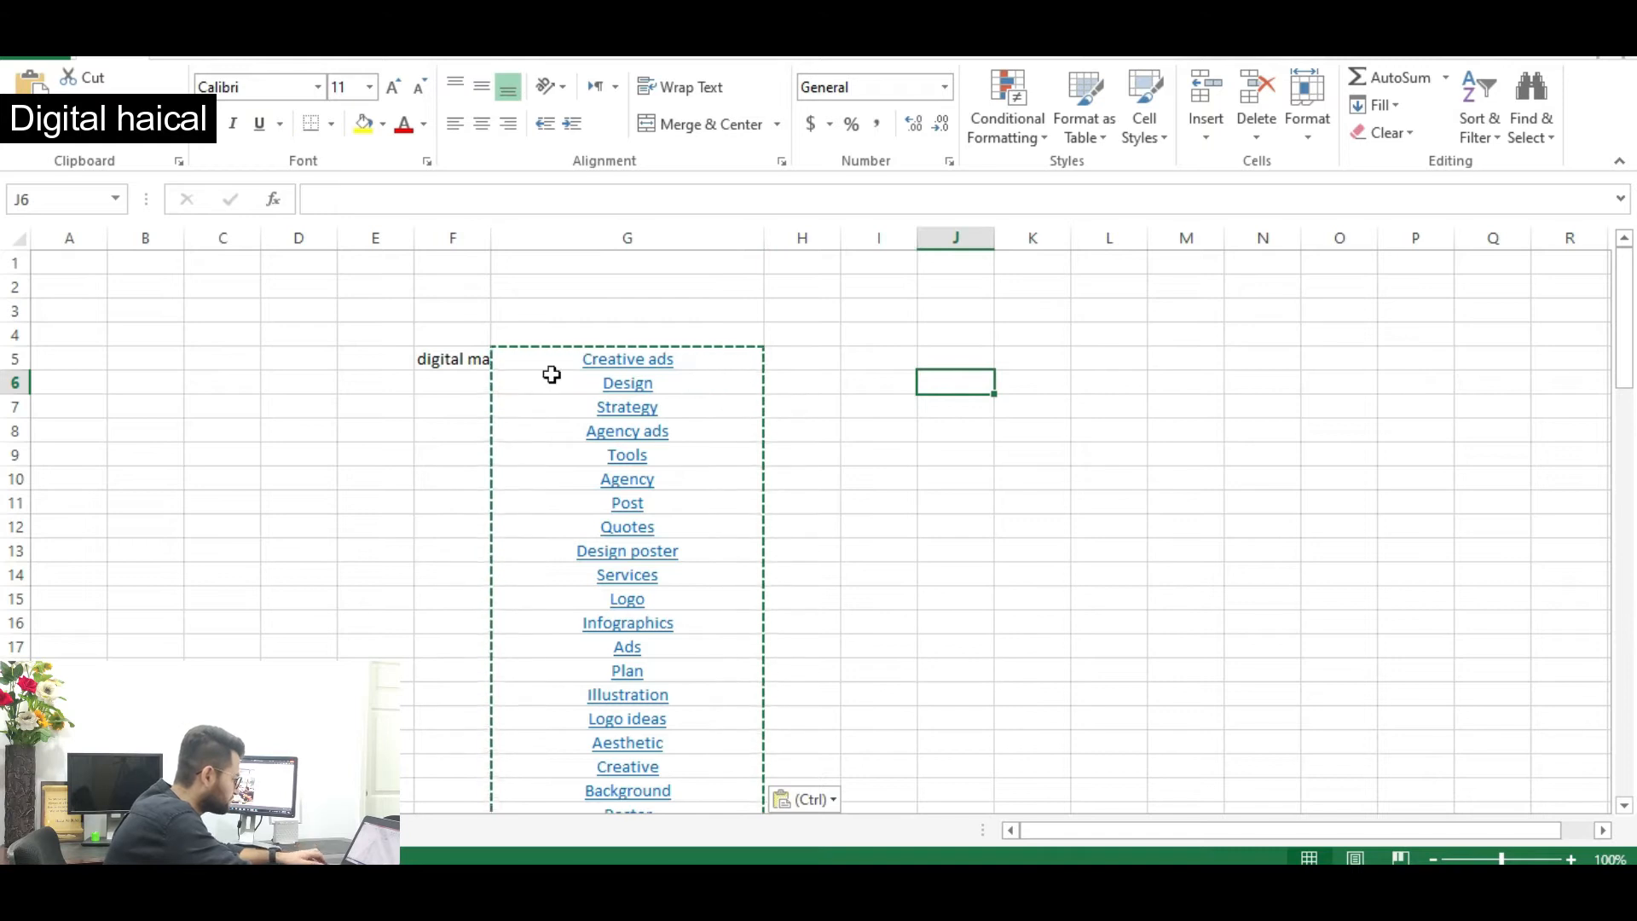
- Copy the plain formatting of F5 onto the whole keyword list in column G with Format Painter
{"action": "left_click", "coordinate": [466, 359]}
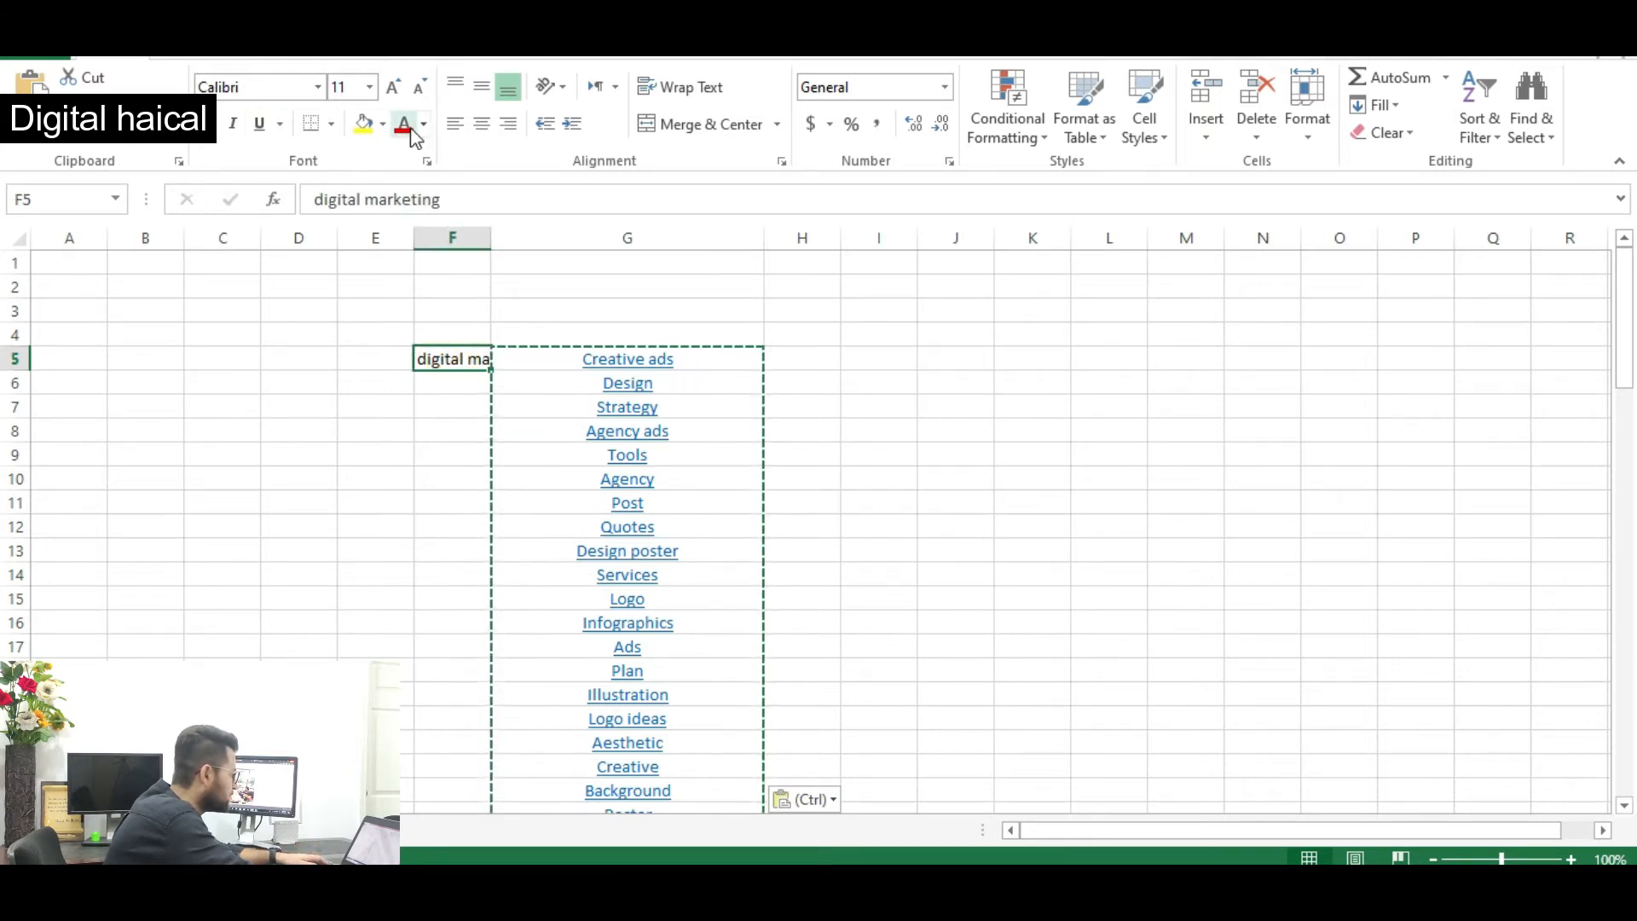
{"action": "left_click", "coordinate": [118, 143]}
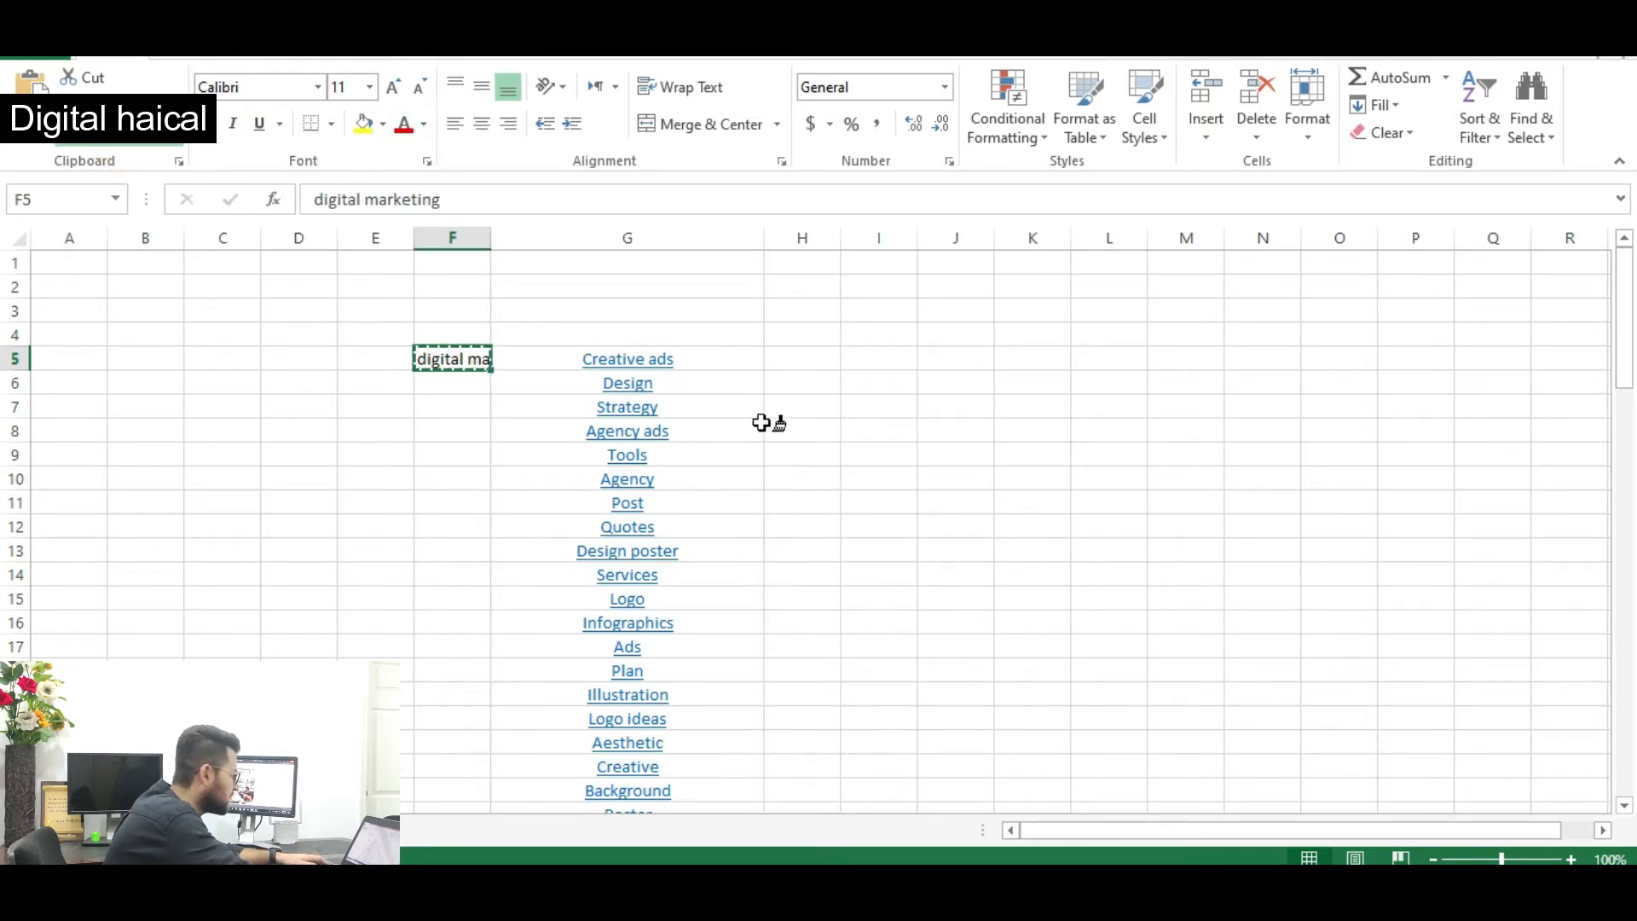
{"action": "mouse_move", "coordinate": [716, 358]}
{"action": "left_mouse_down"}
{"action": "mouse_move", "coordinate": [767, 789]}
{"action": "mouse_move", "coordinate": [683, 690]}
{"action": "mouse_move", "coordinate": [687, 740]}
{"action": "left_mouse_up"}
{"action": "left_click", "coordinate": [676, 552]}
- Select the whole sheet and autofit the column widths so the entry in F5 fits its cell
{"action": "left_click", "coordinate": [436, 355]}
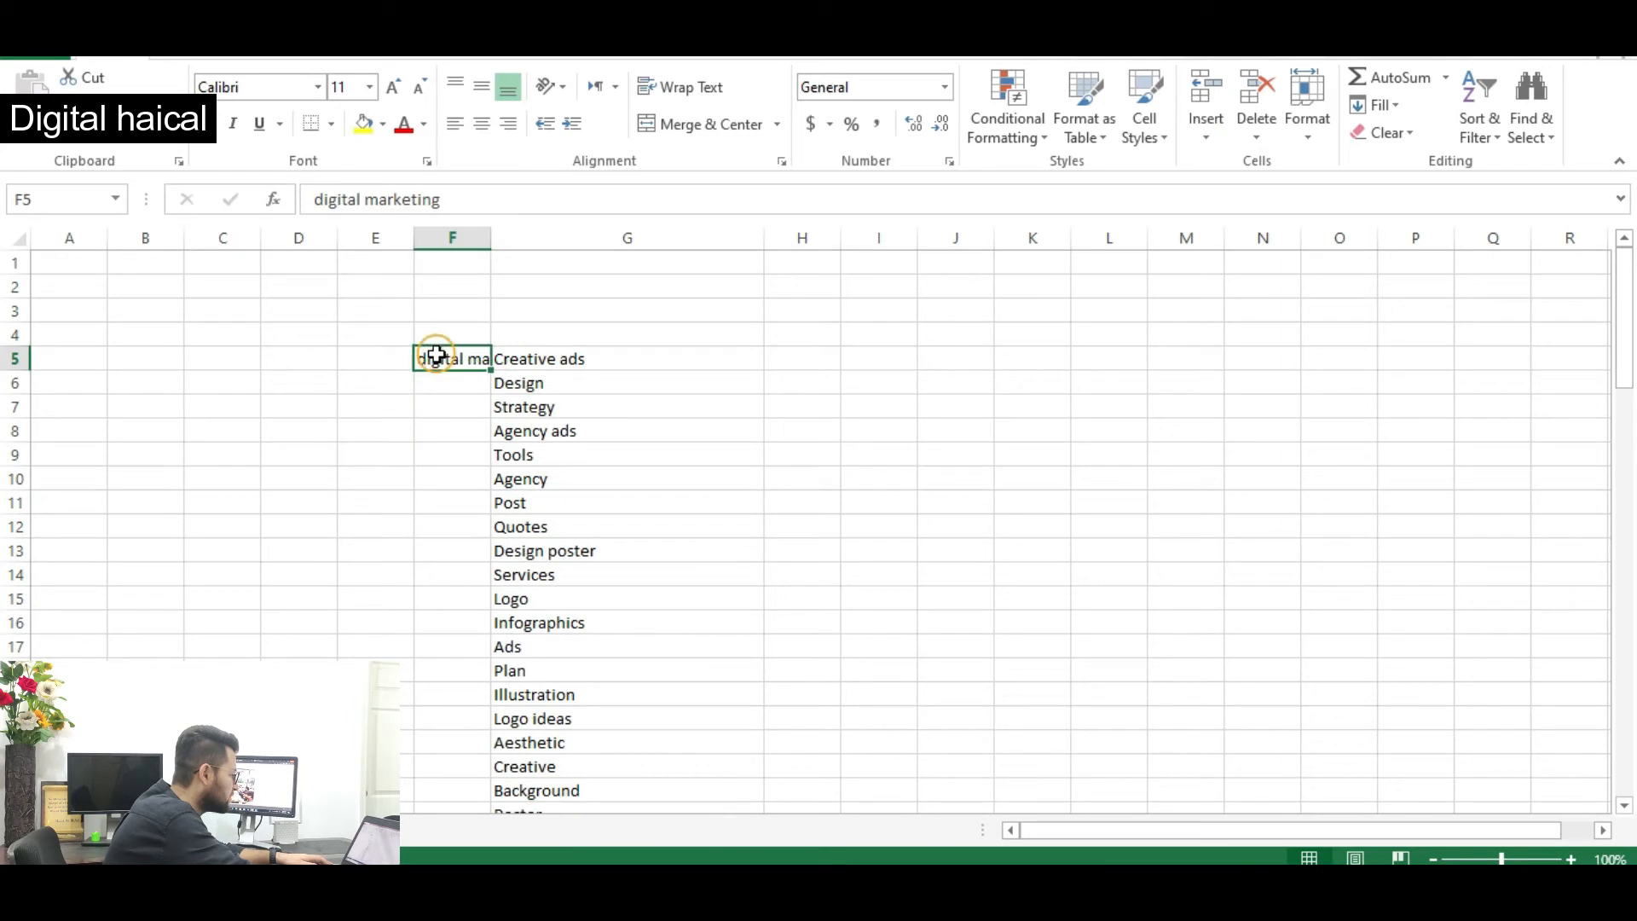
{"action": "left_click", "coordinate": [12, 239]}
{"action": "double_click", "coordinate": [107, 238]}
{"action": "left_click", "coordinate": [840, 431]}
{"action": "left_click", "coordinate": [490, 356]}
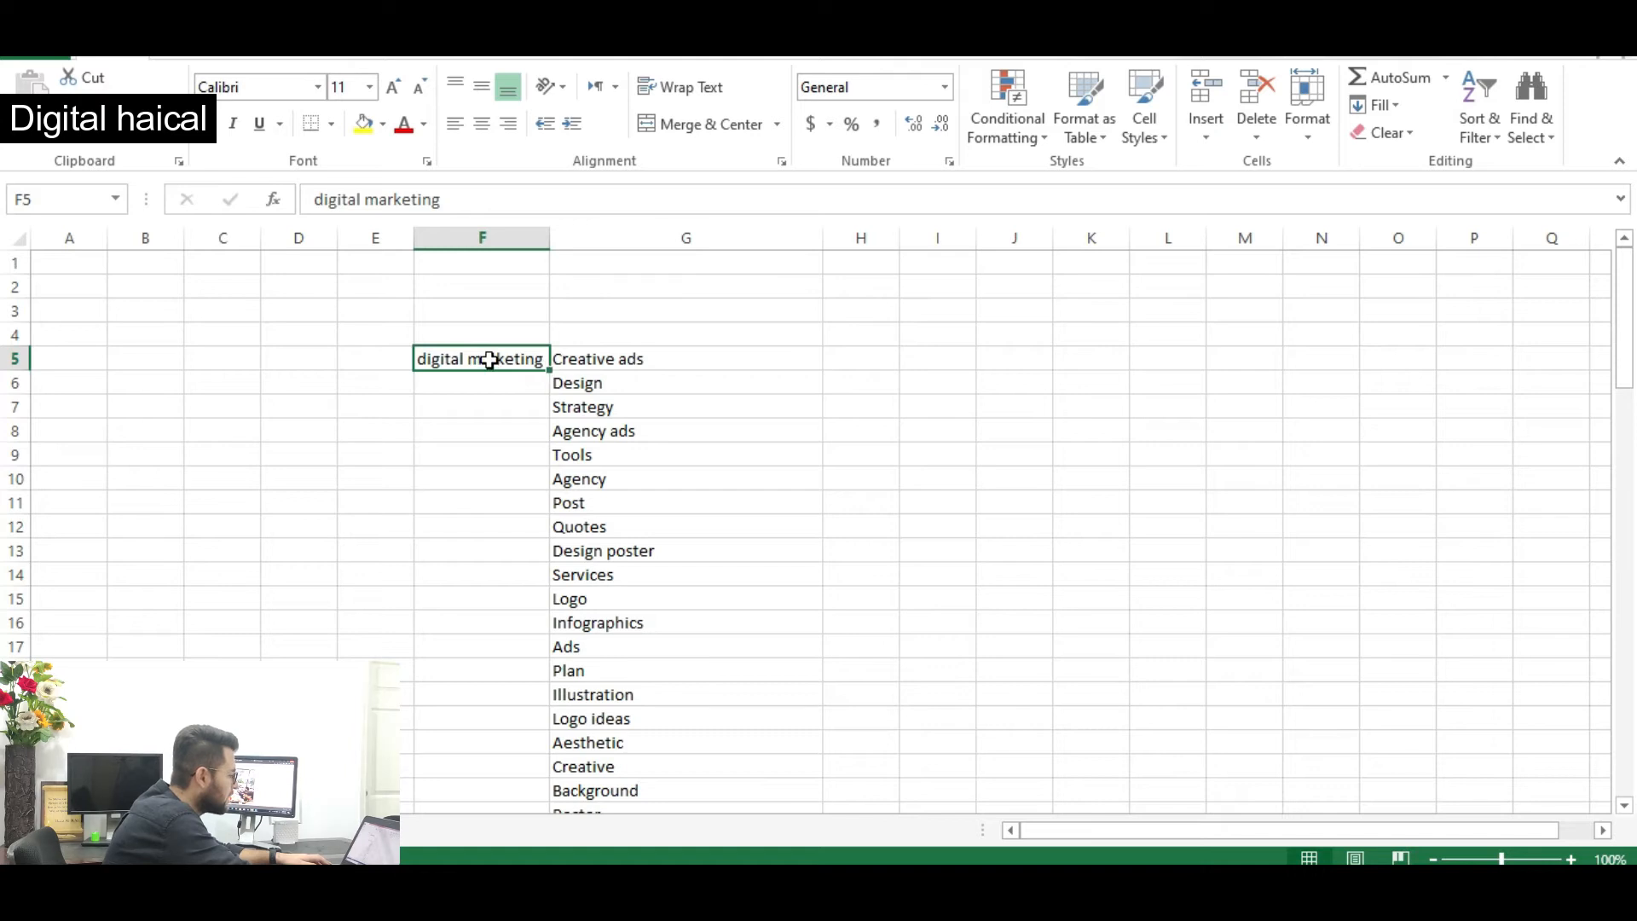
- Fill "digital marketing" from F5 down column F beside every keyword in column G
{"action": "left_click", "coordinate": [594, 368]}
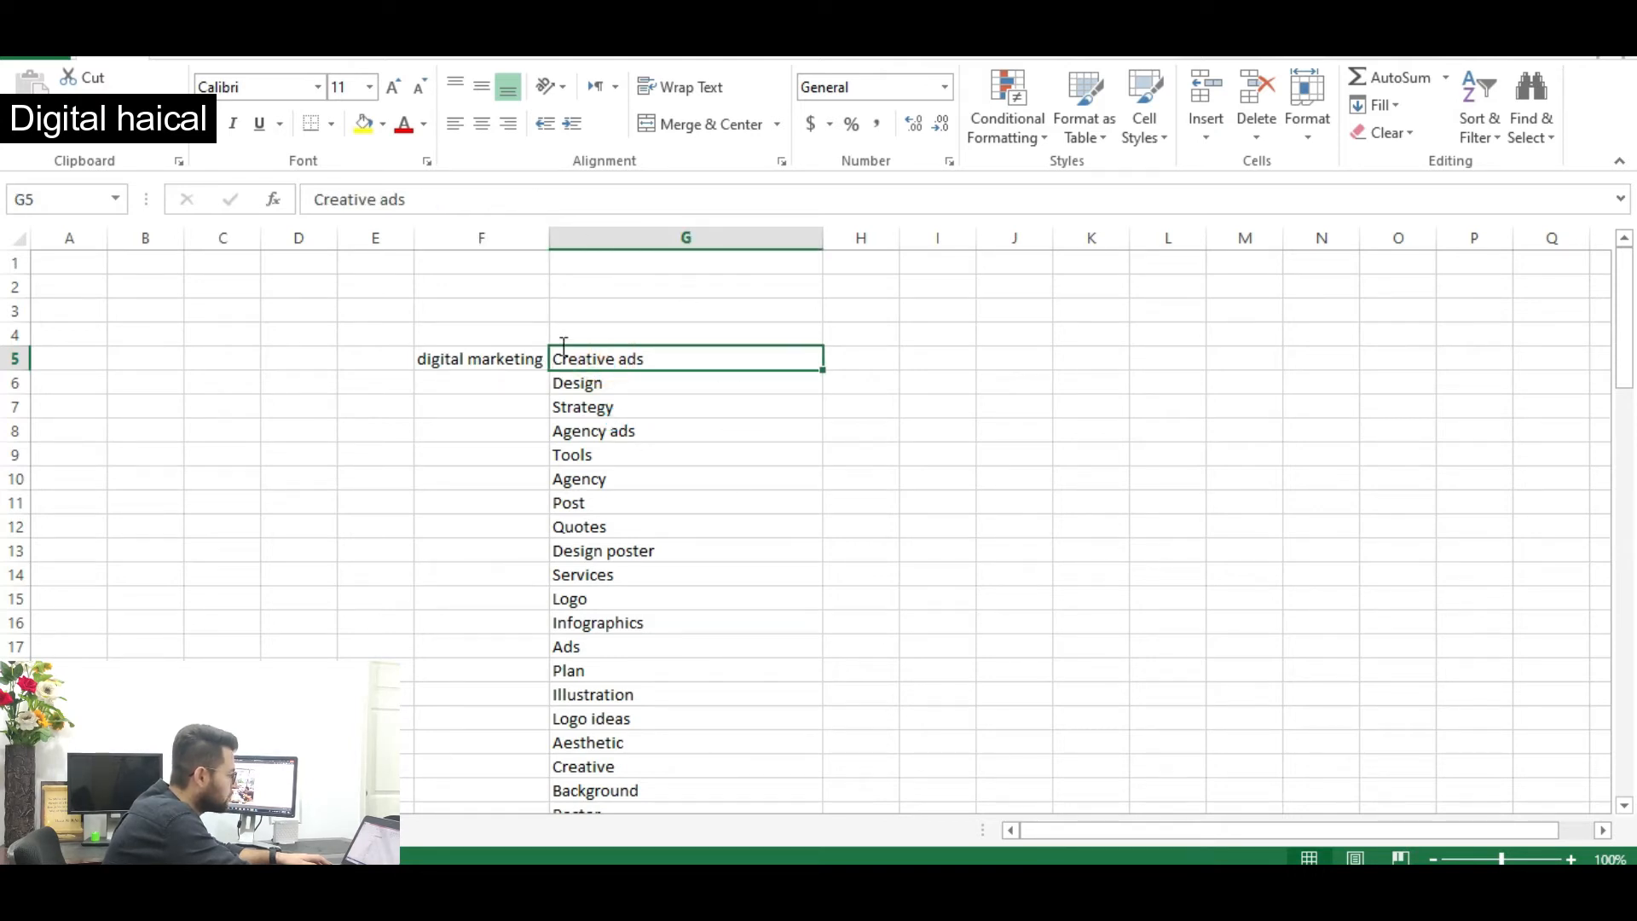
{"action": "left_click", "coordinate": [519, 355]}
{"action": "double_click", "coordinate": [549, 370]}
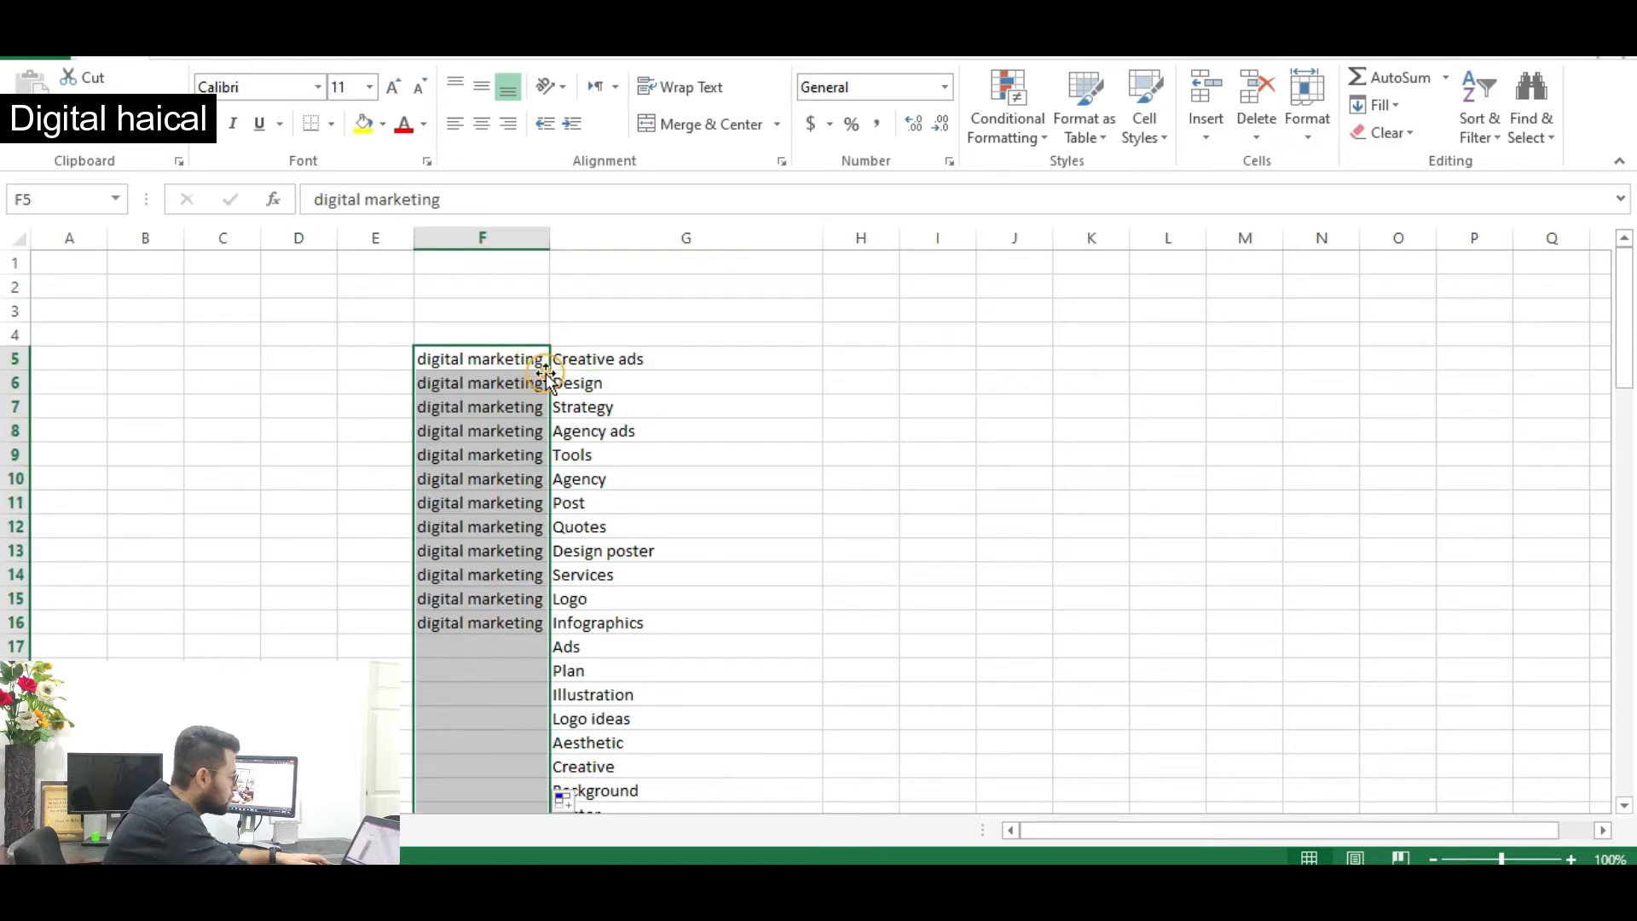
{"action": "scroll", "coordinate": [548, 379], "scroll_direction": "down", "scroll_amount": 10}
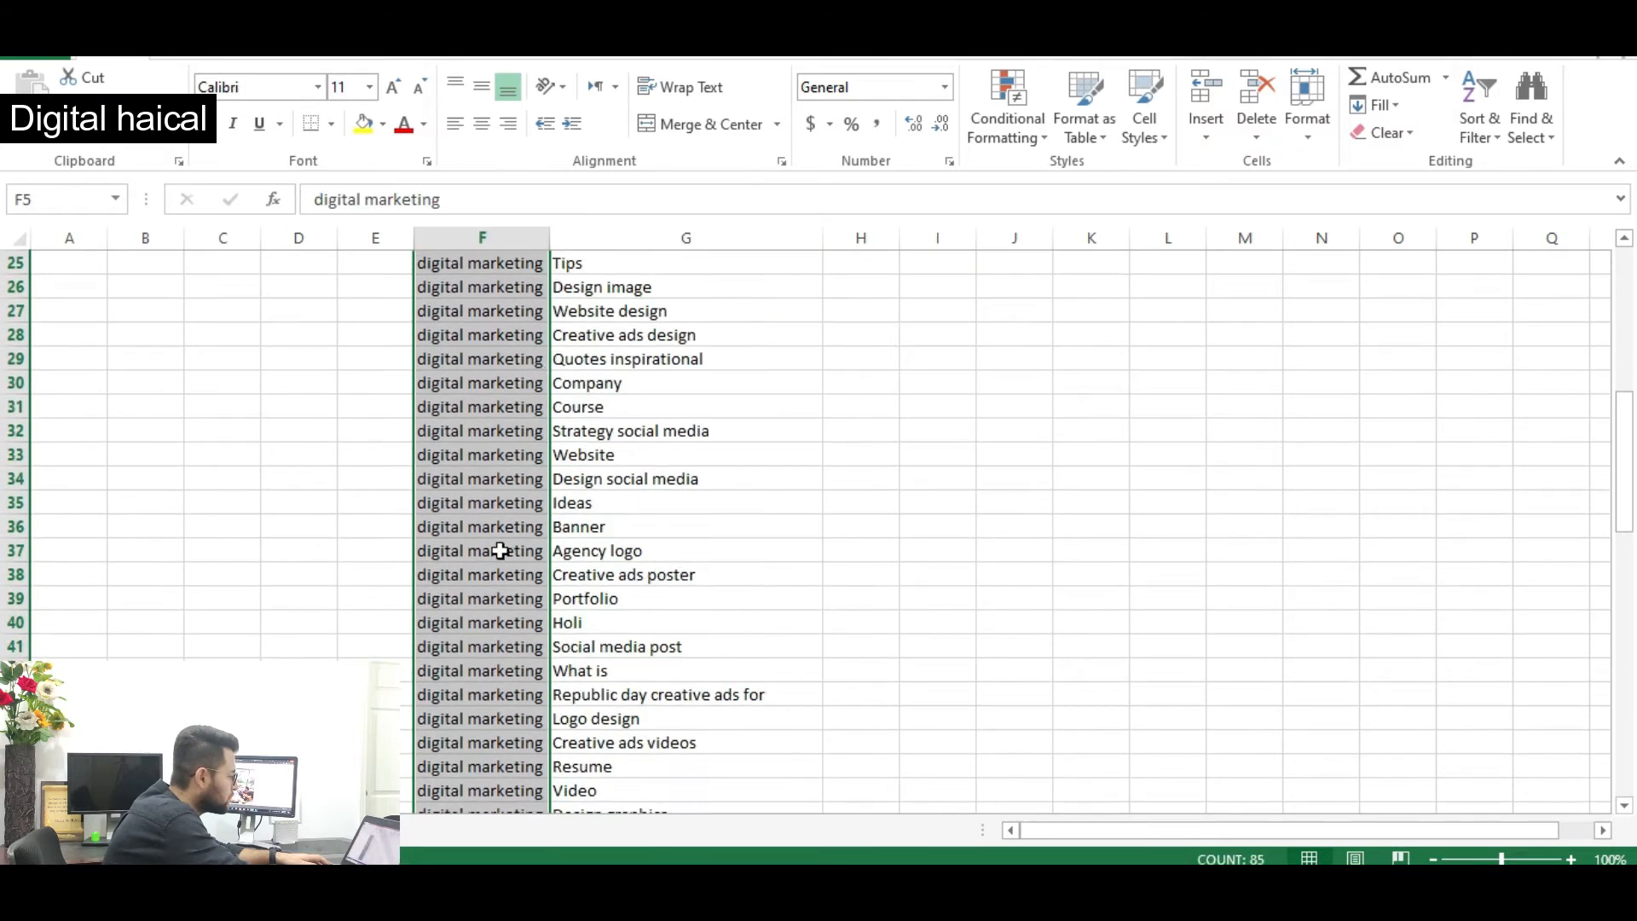
{"action": "scroll", "coordinate": [485, 587], "scroll_direction": "up", "scroll_amount": 6}
{"action": "scroll", "coordinate": [485, 586], "scroll_direction": "up", "scroll_amount": 4}
{"action": "left_click", "coordinate": [486, 588]}
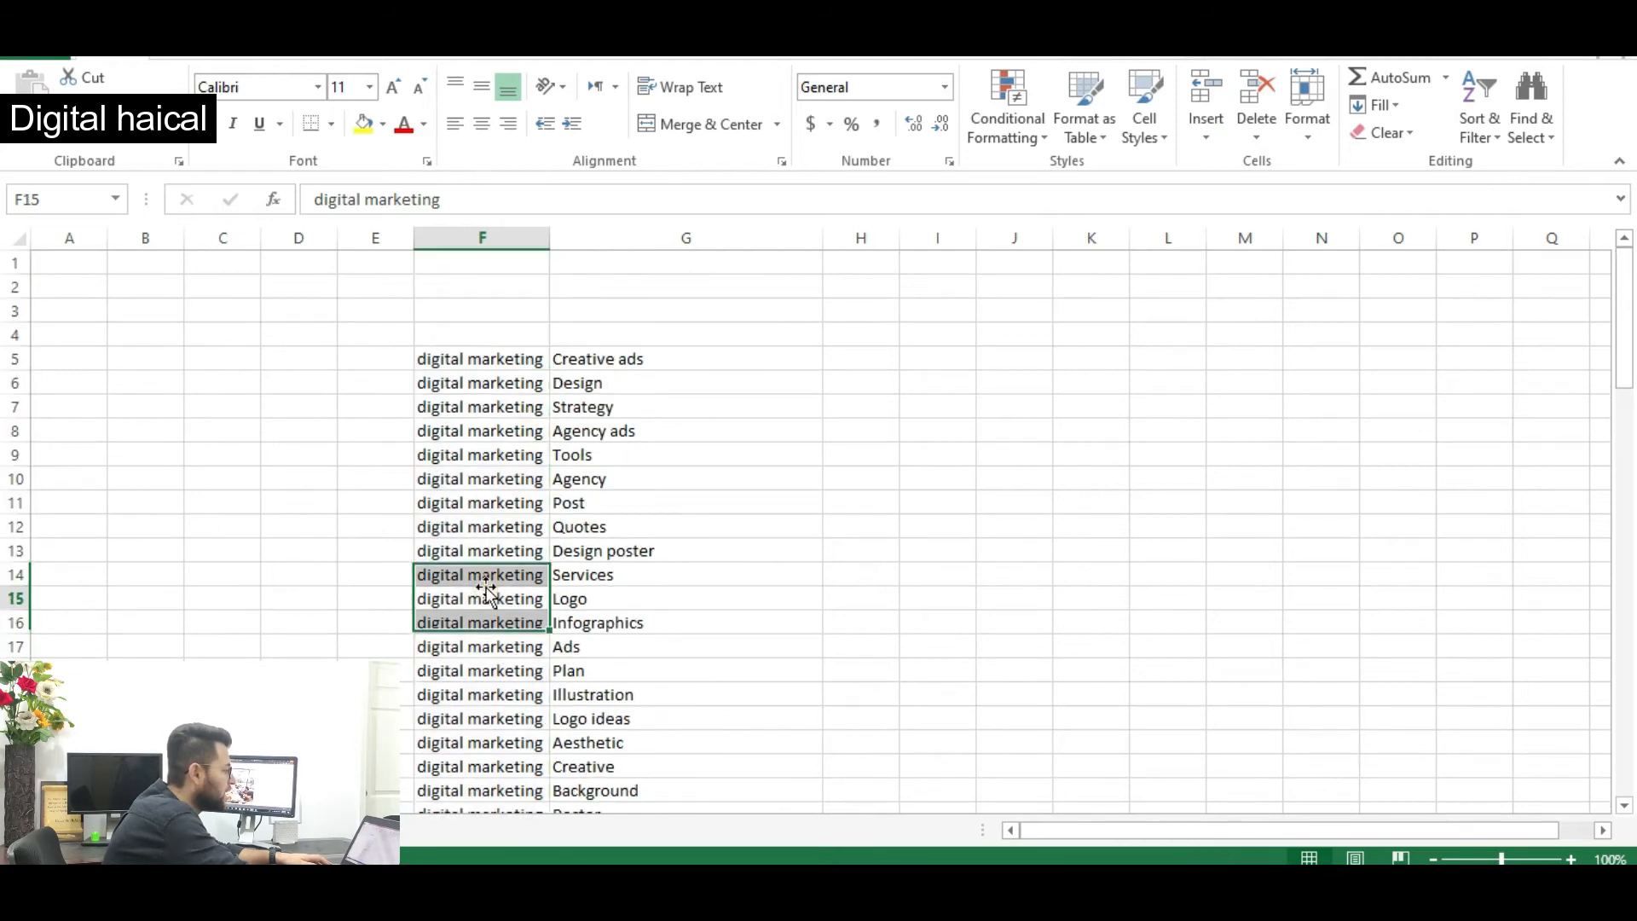
- Examine the keyword phrases formed by pairing "digital marketing" in column F with the suggestions in column G
{"action": "left_click", "coordinate": [620, 369]}
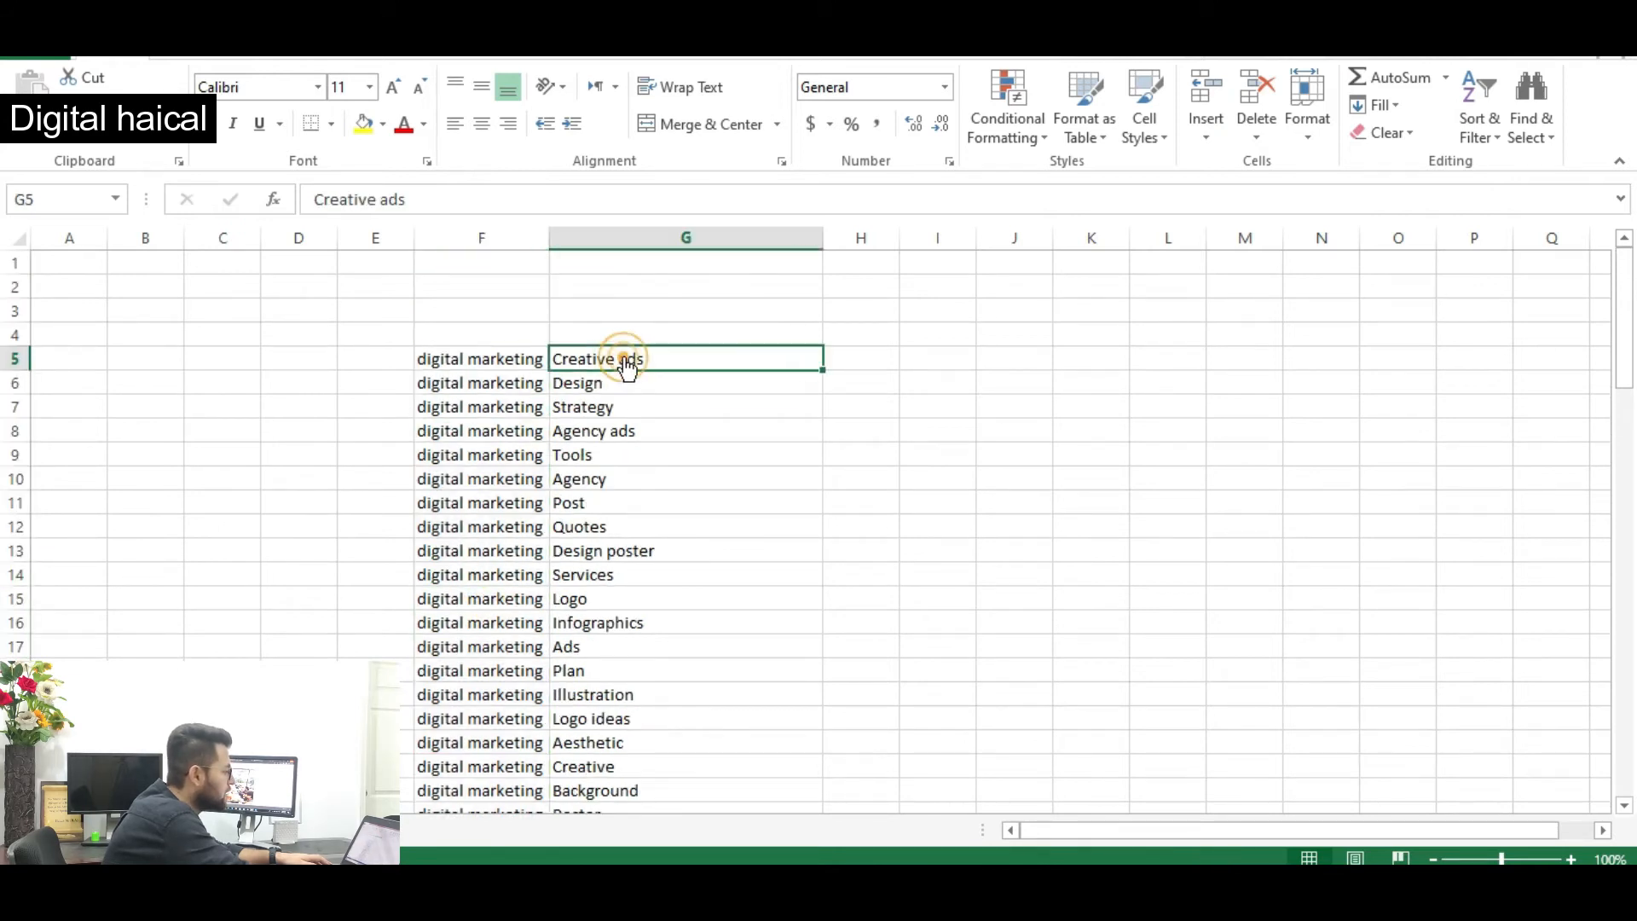
{"action": "left_click", "coordinate": [483, 400]}
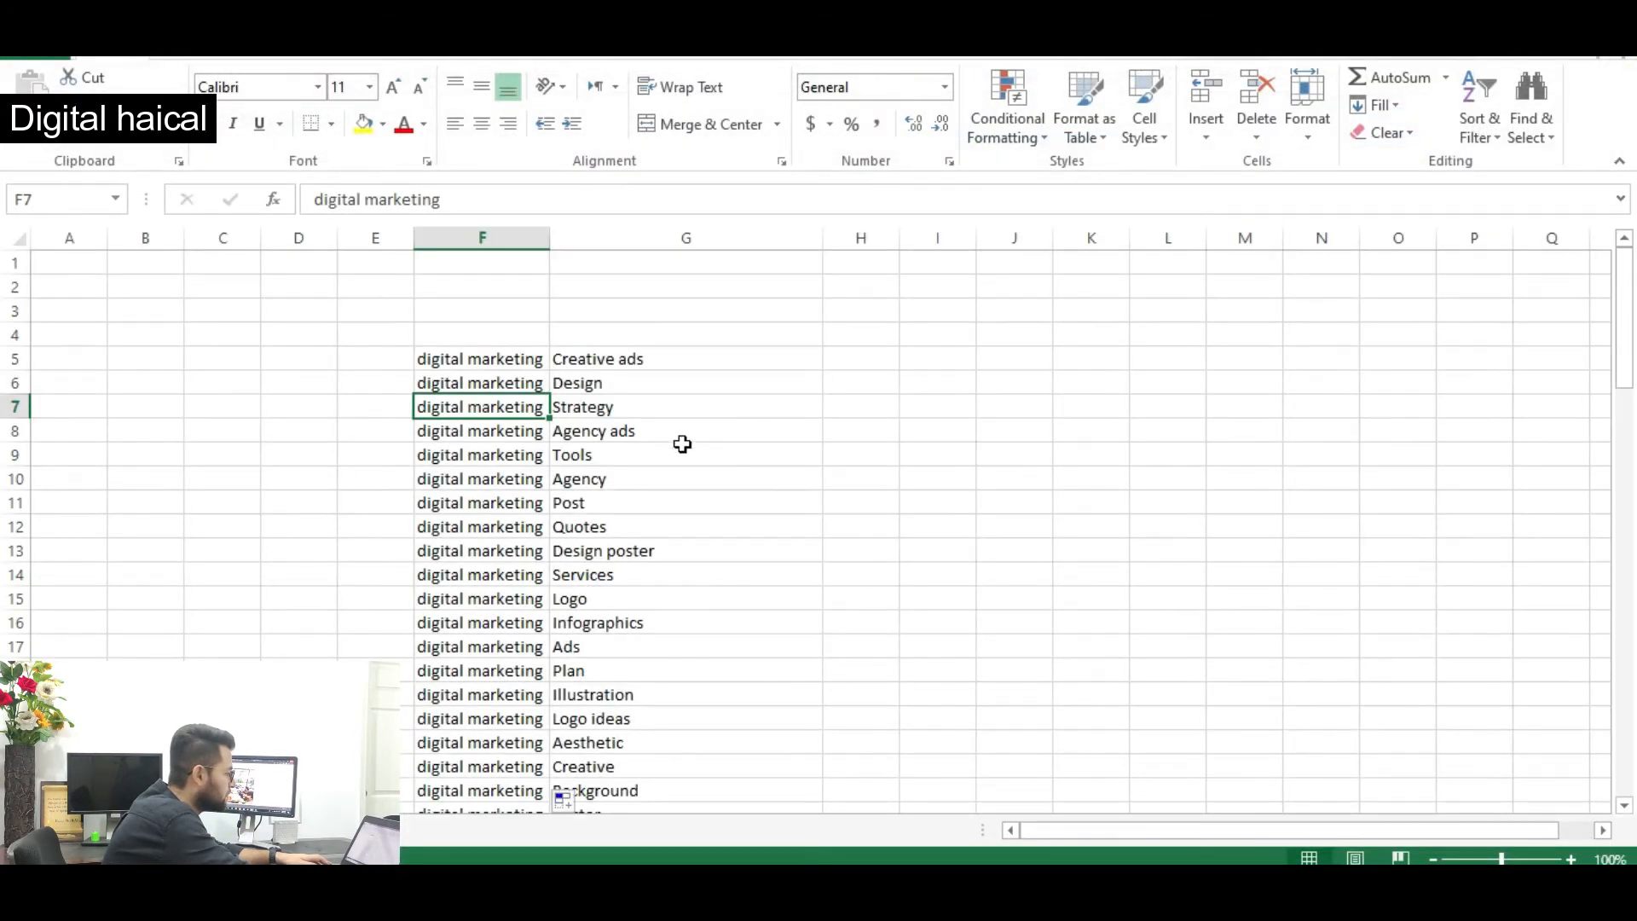
{"action": "left_click", "coordinate": [715, 436]}
{"action": "left_click", "coordinate": [511, 432]}
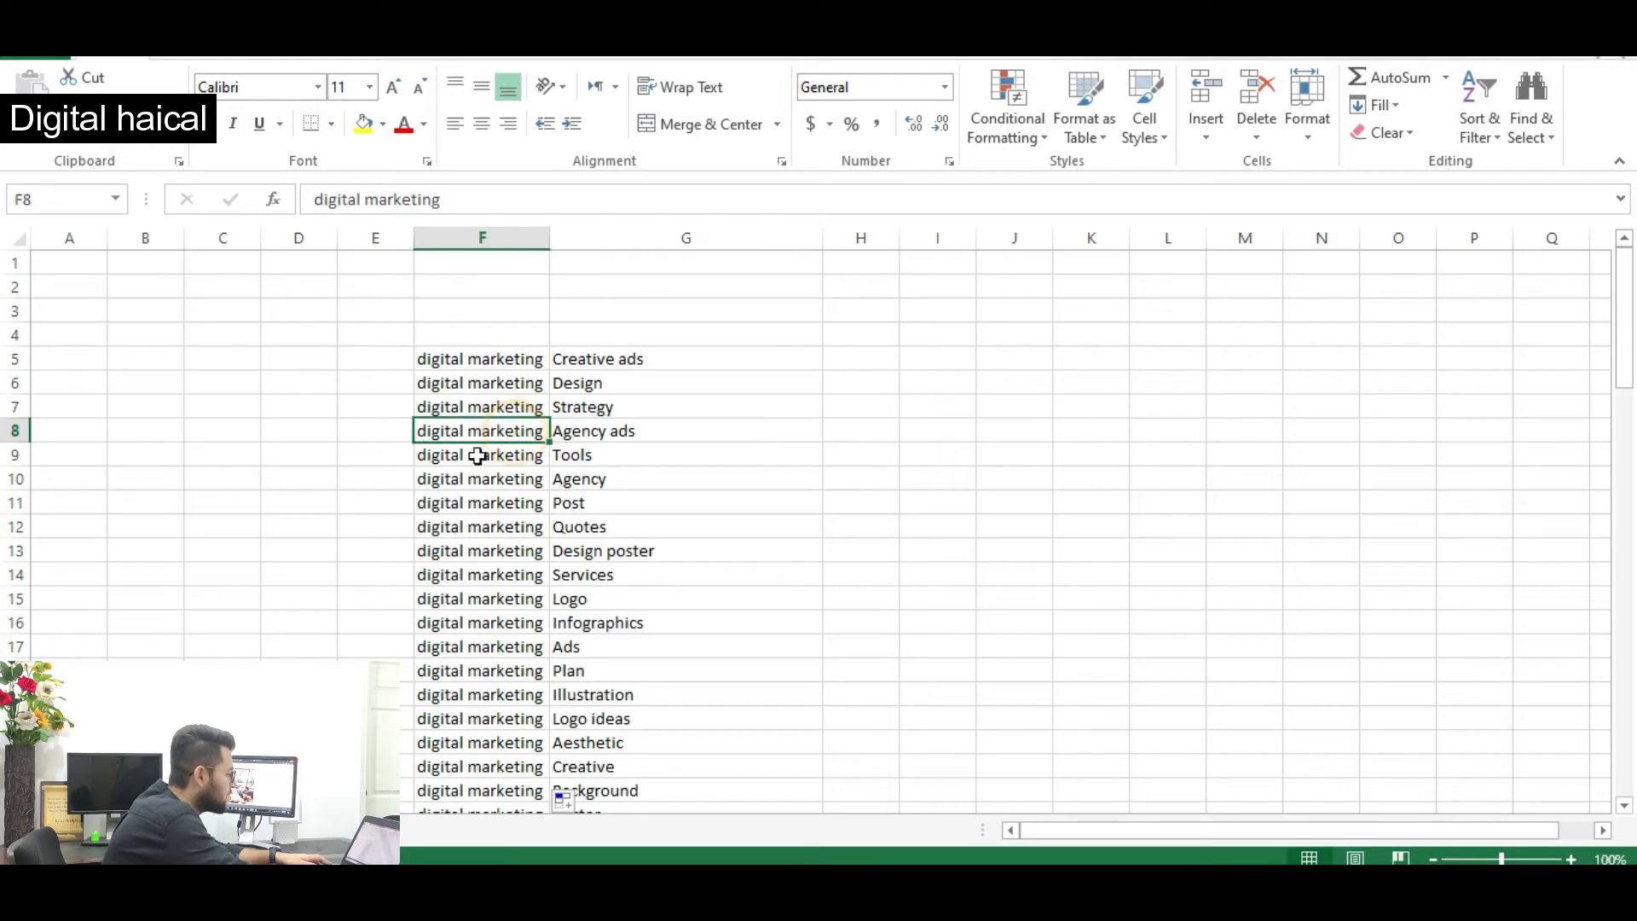
{"action": "left_click", "coordinate": [508, 462]}
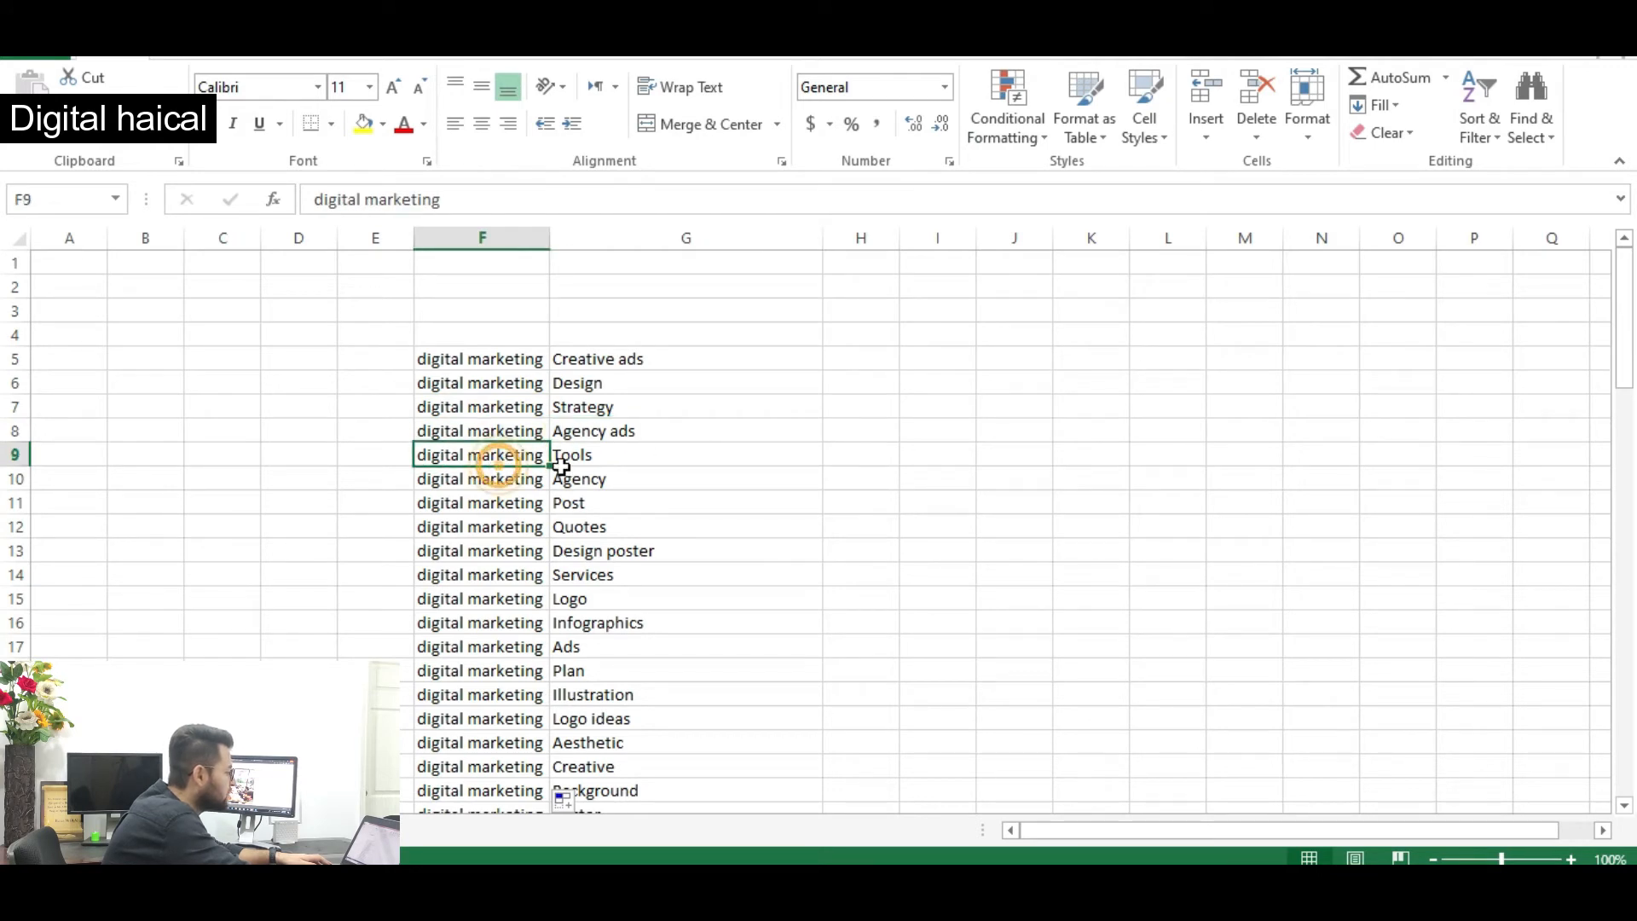
{"action": "left_click", "coordinate": [524, 480]}
{"action": "left_click", "coordinate": [426, 528]}
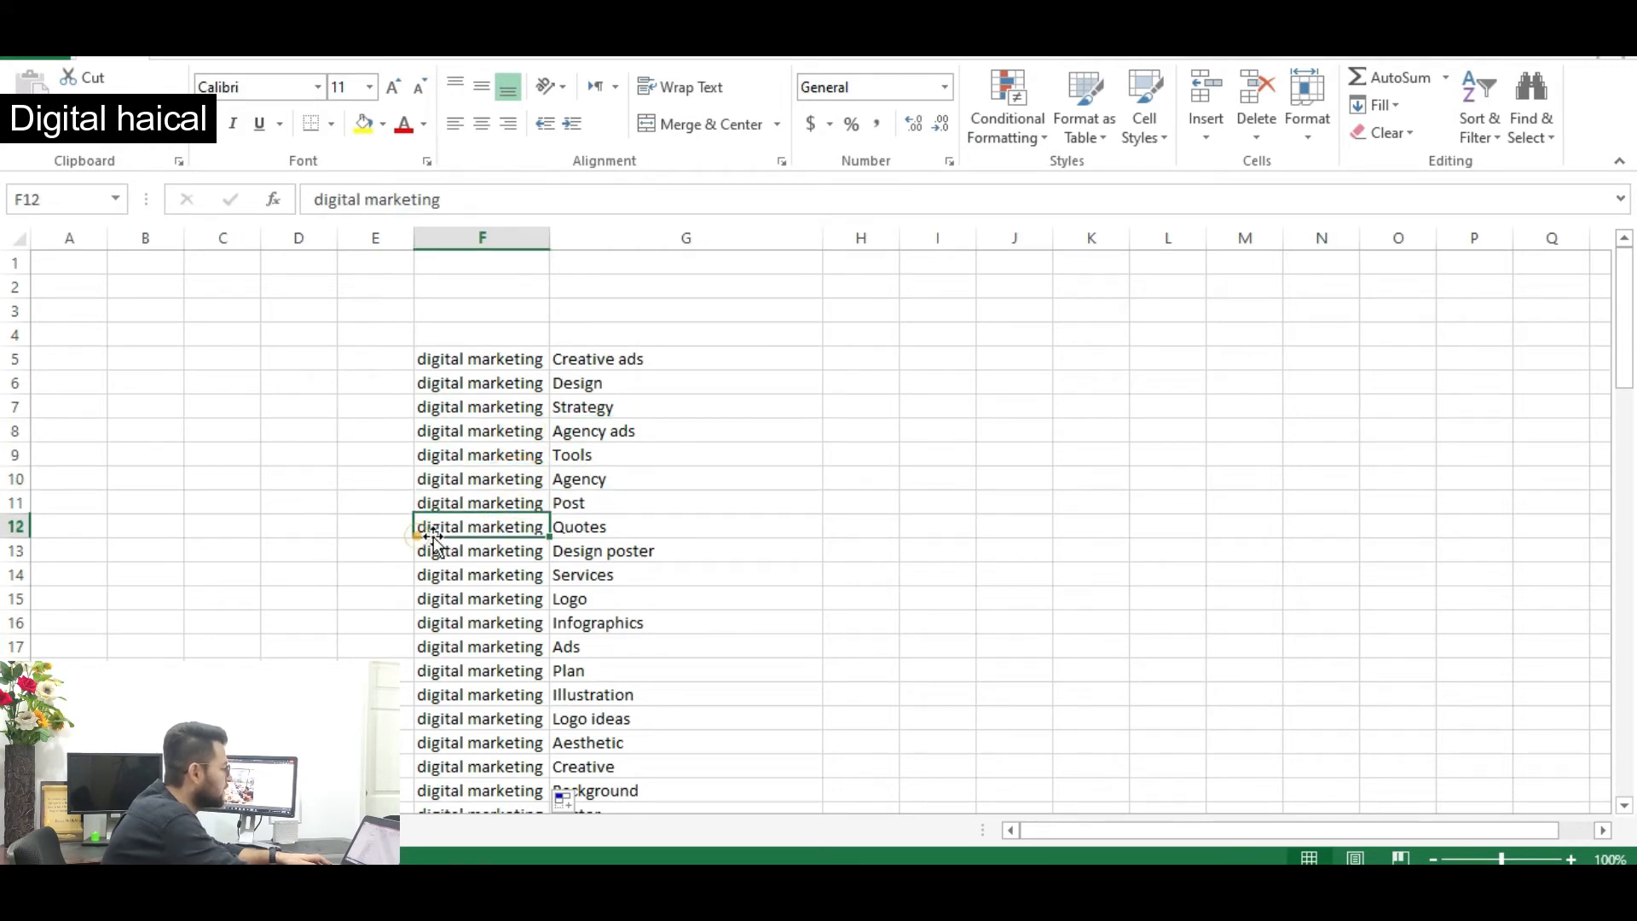
{"action": "scroll", "coordinate": [480, 598], "scroll_direction": "down", "scroll_amount": 3}
{"action": "scroll", "coordinate": [480, 598], "scroll_direction": "down", "scroll_amount": 3}
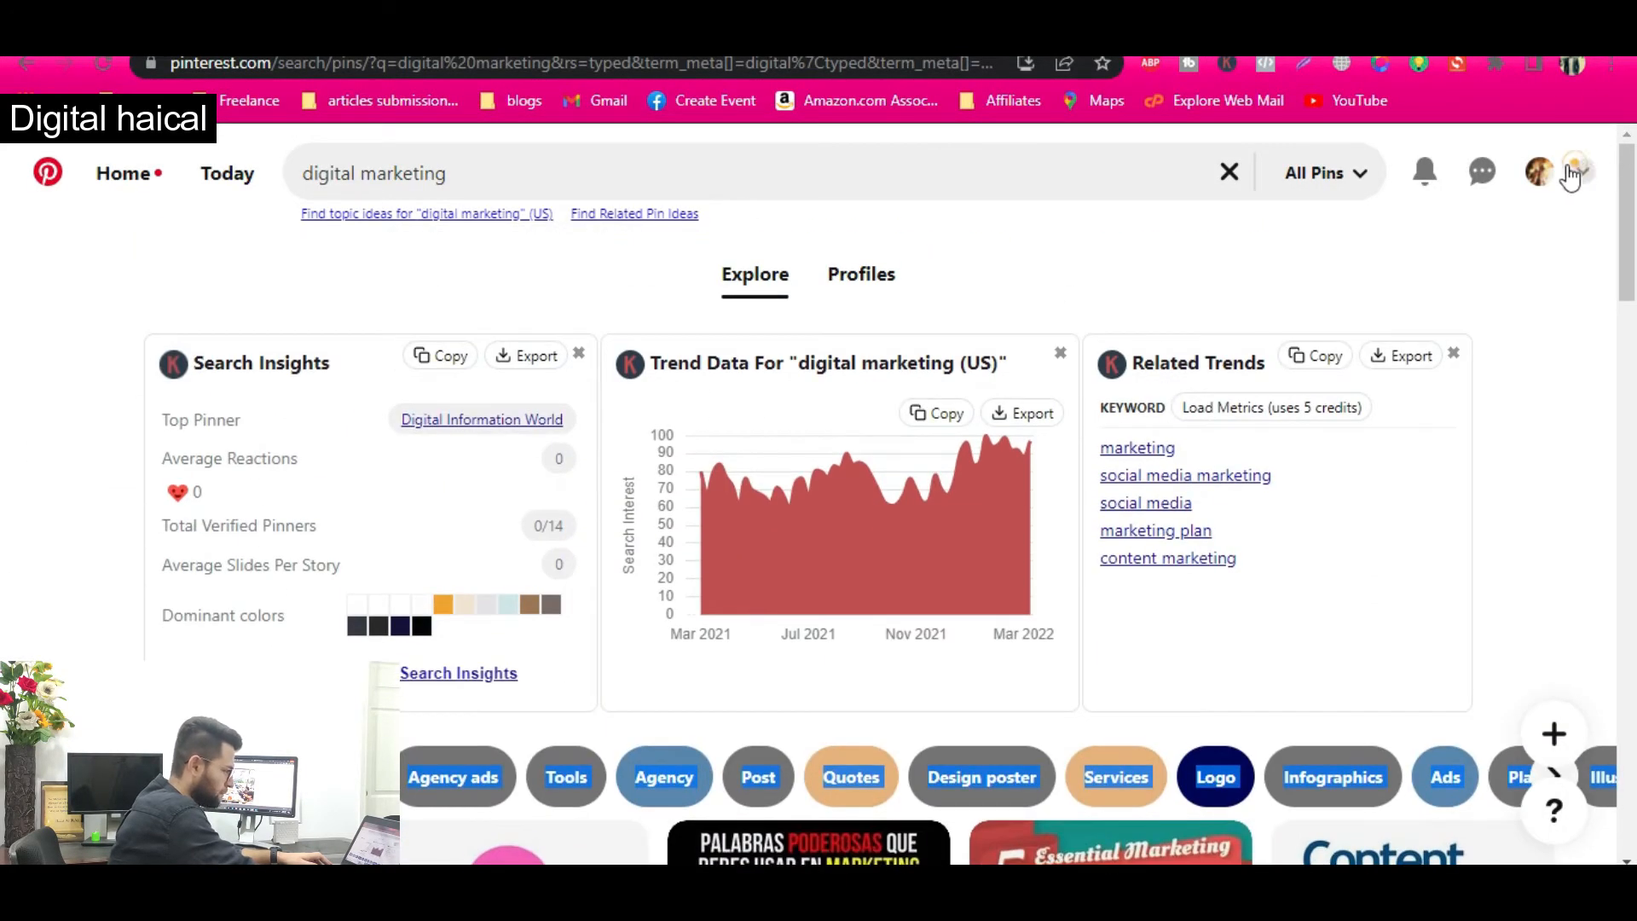
- Open the account's public profile settings and set the first name to "Earning Using" and the last name to "Internet"
{"action": "left_click", "coordinate": [1570, 178]}
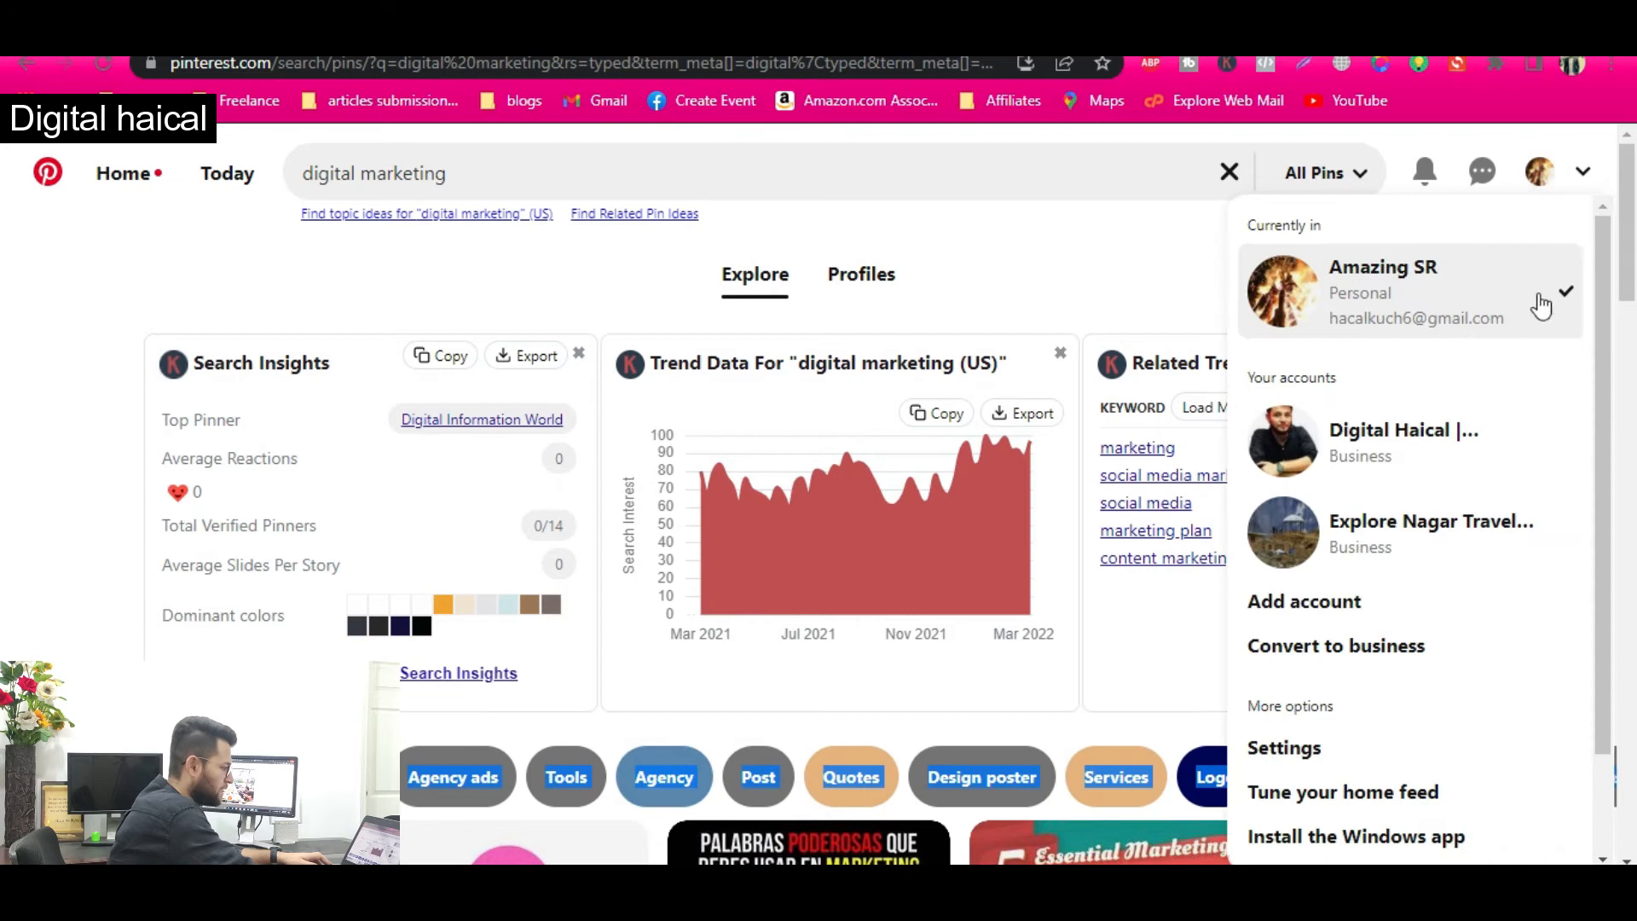
{"action": "left_click", "coordinate": [1317, 747]}
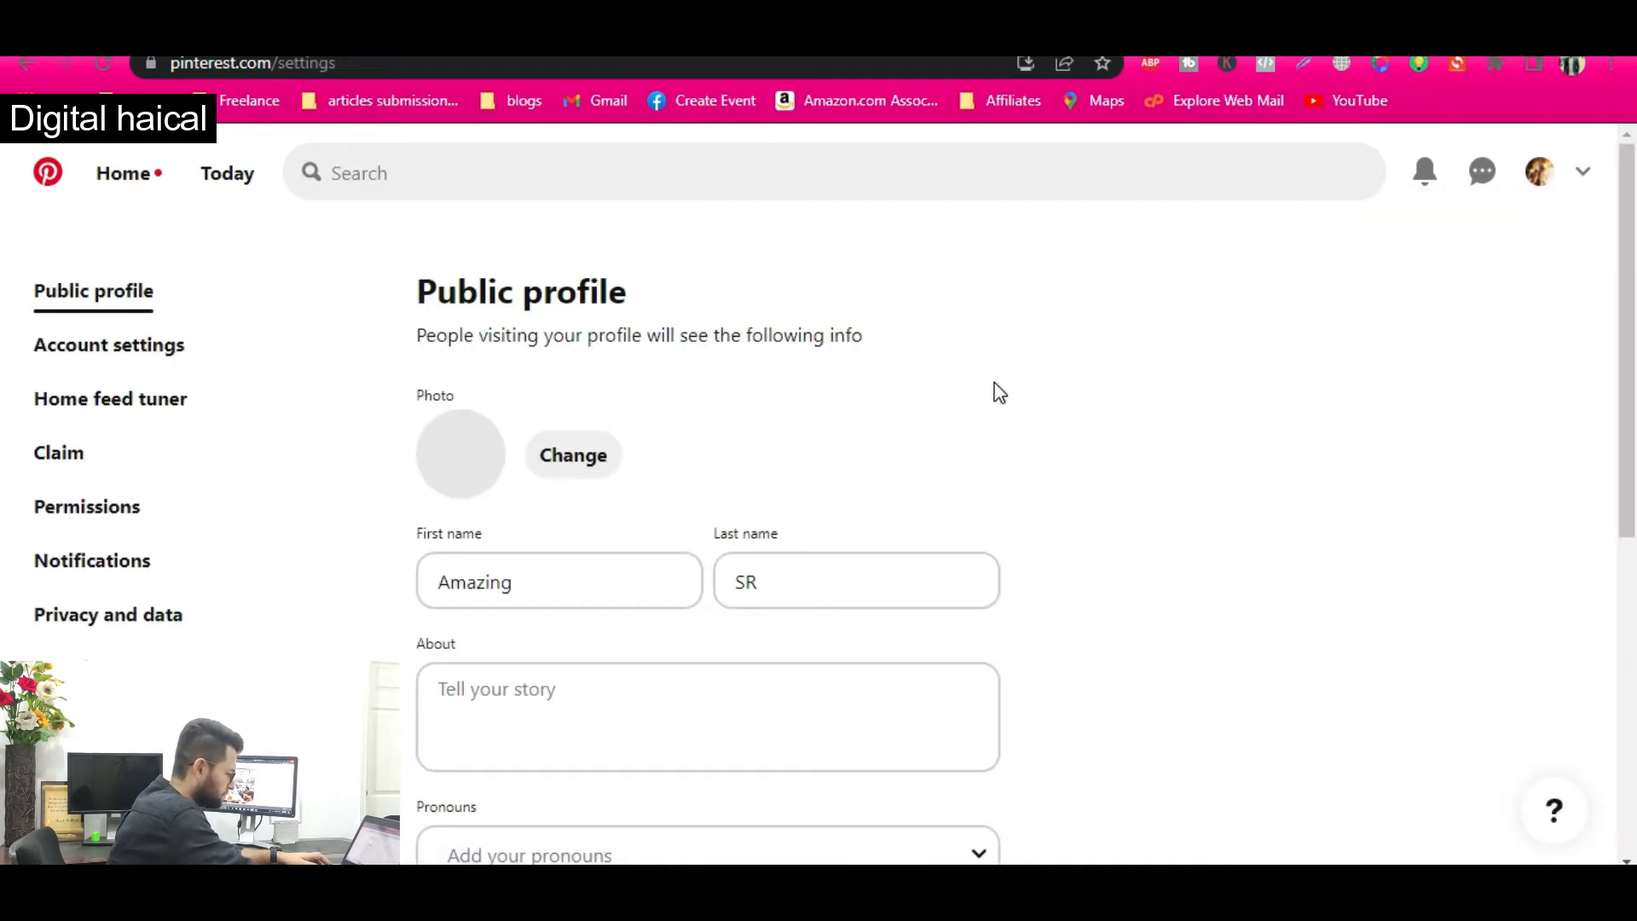
{"action": "double_click", "coordinate": [605, 587]}
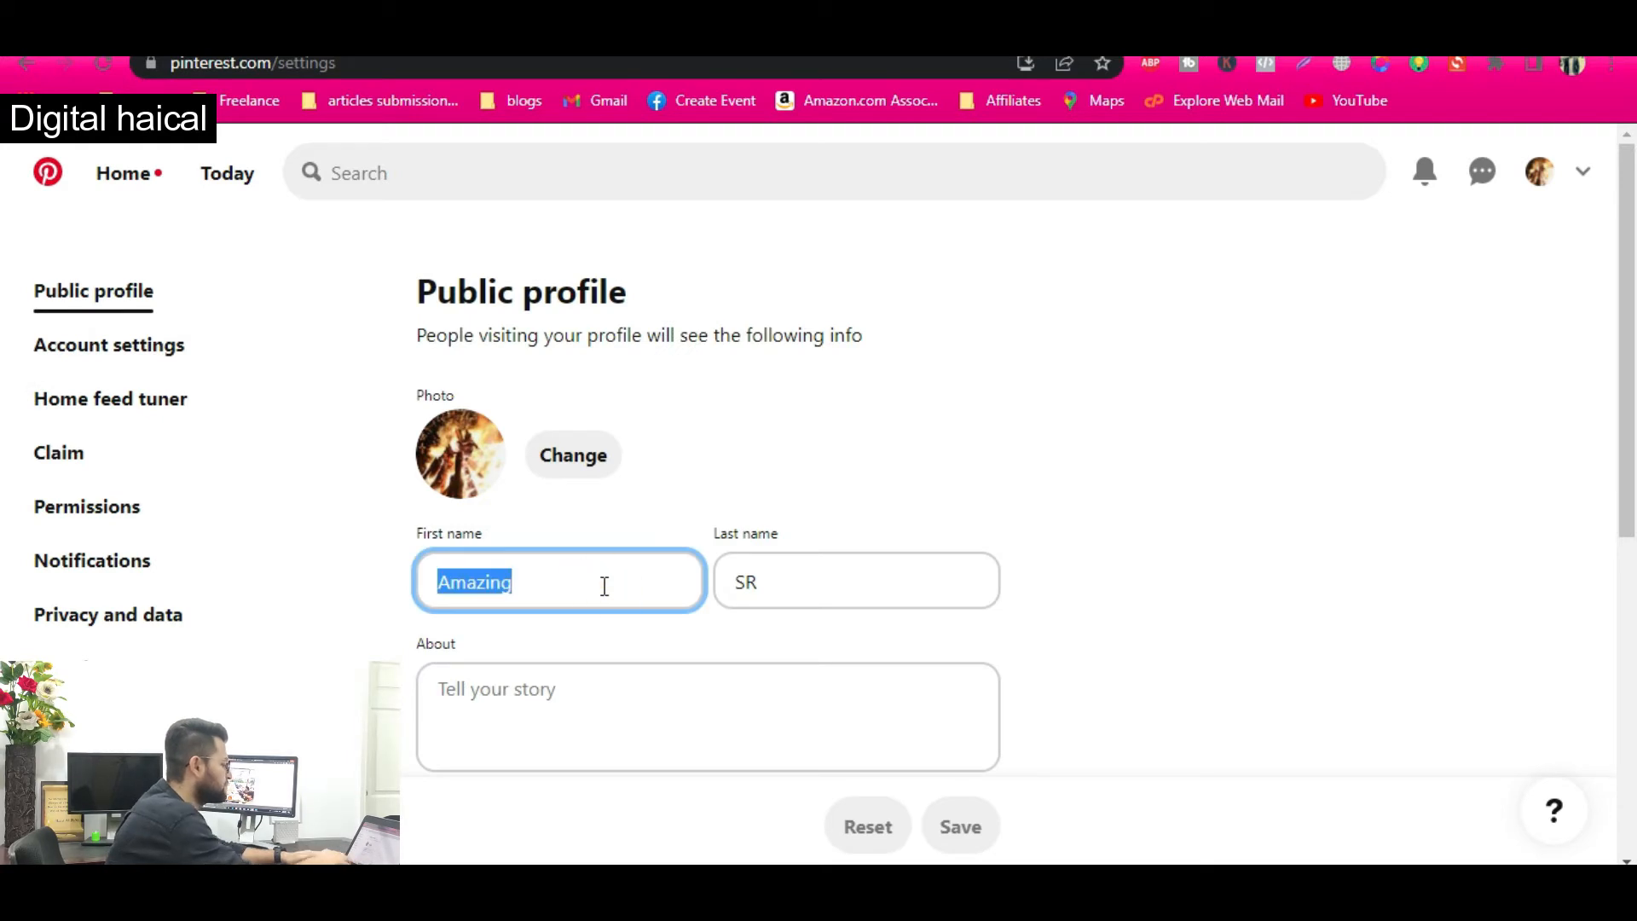
{"action": "type", "text": "Earn"}
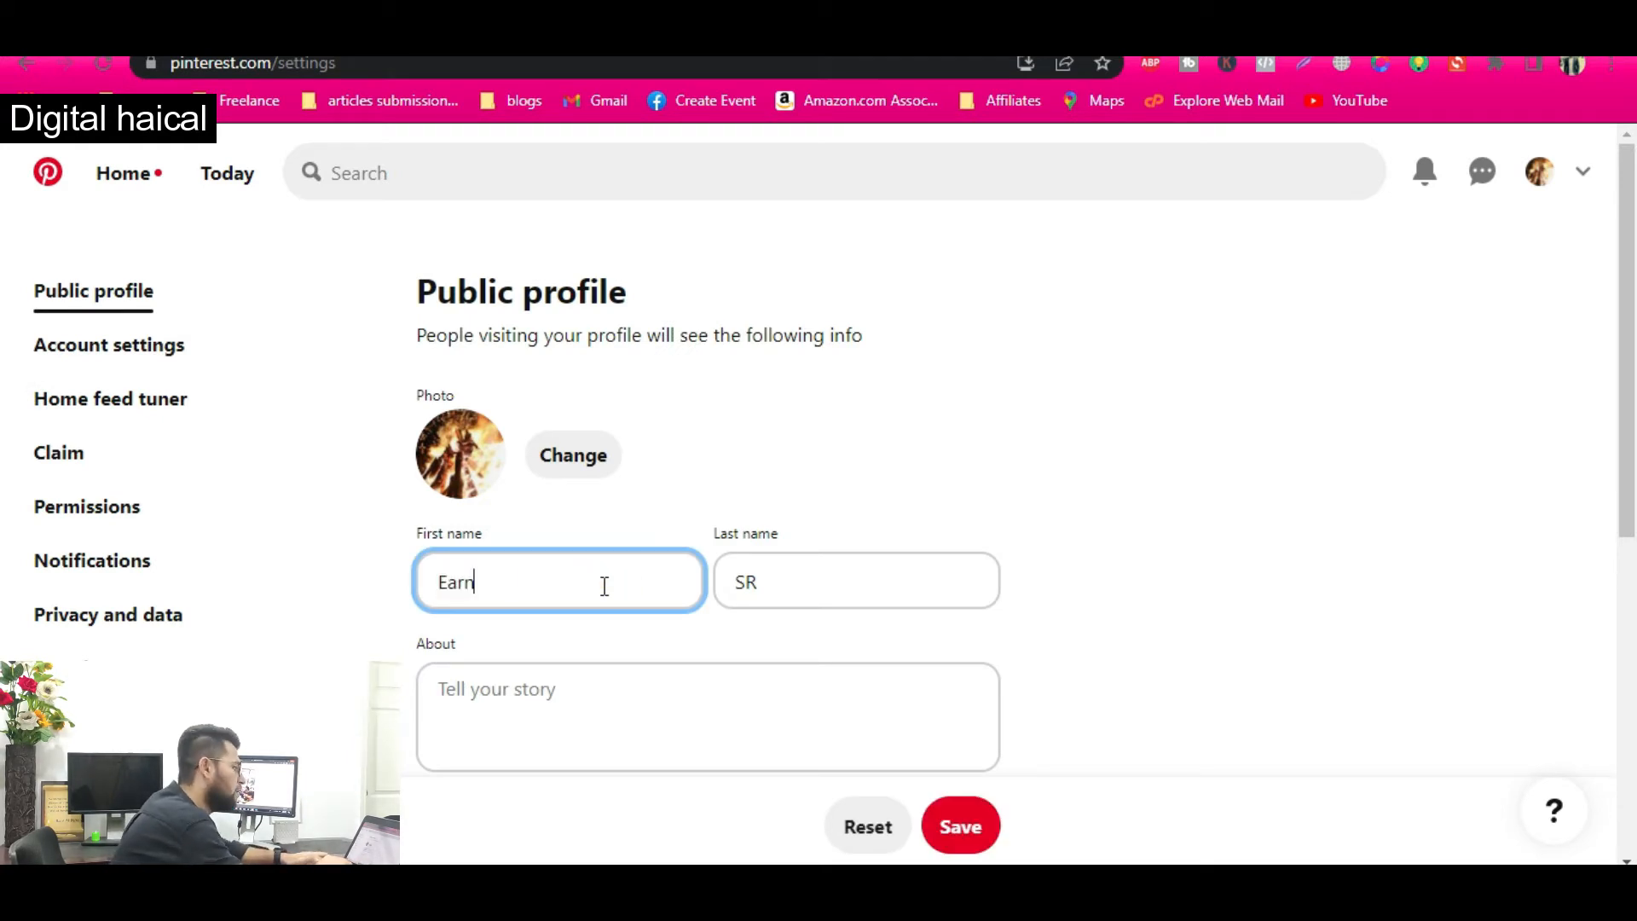
{"action": "type", "text": "ing Usin"}
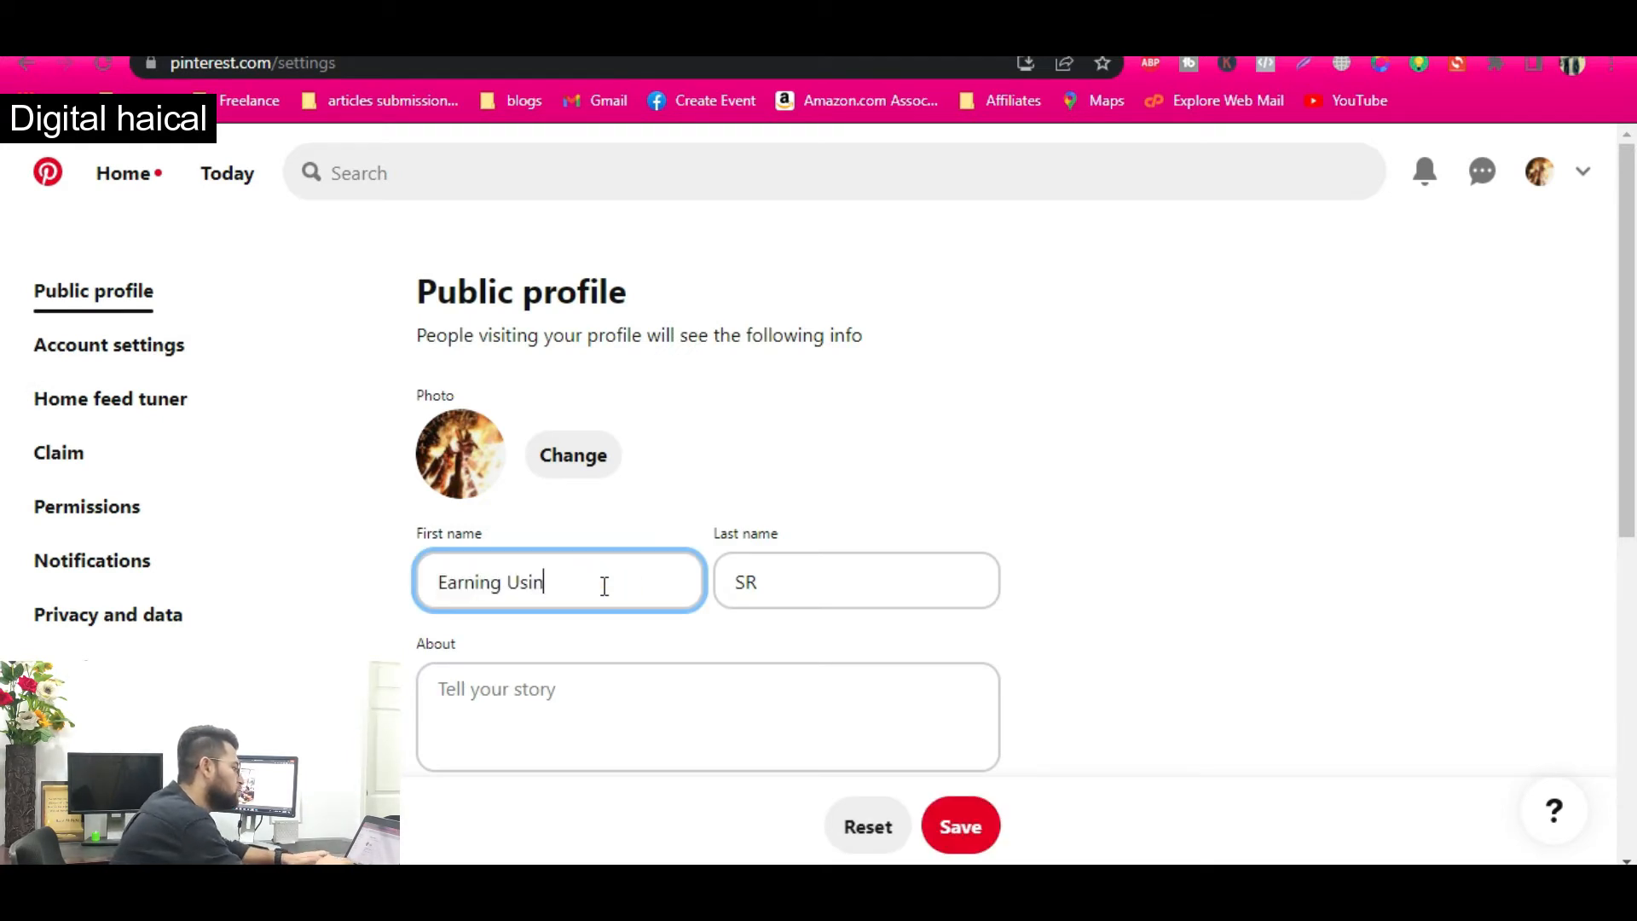
{"action": "type", "text": "g"}
{"action": "key", "text": "Tab"}
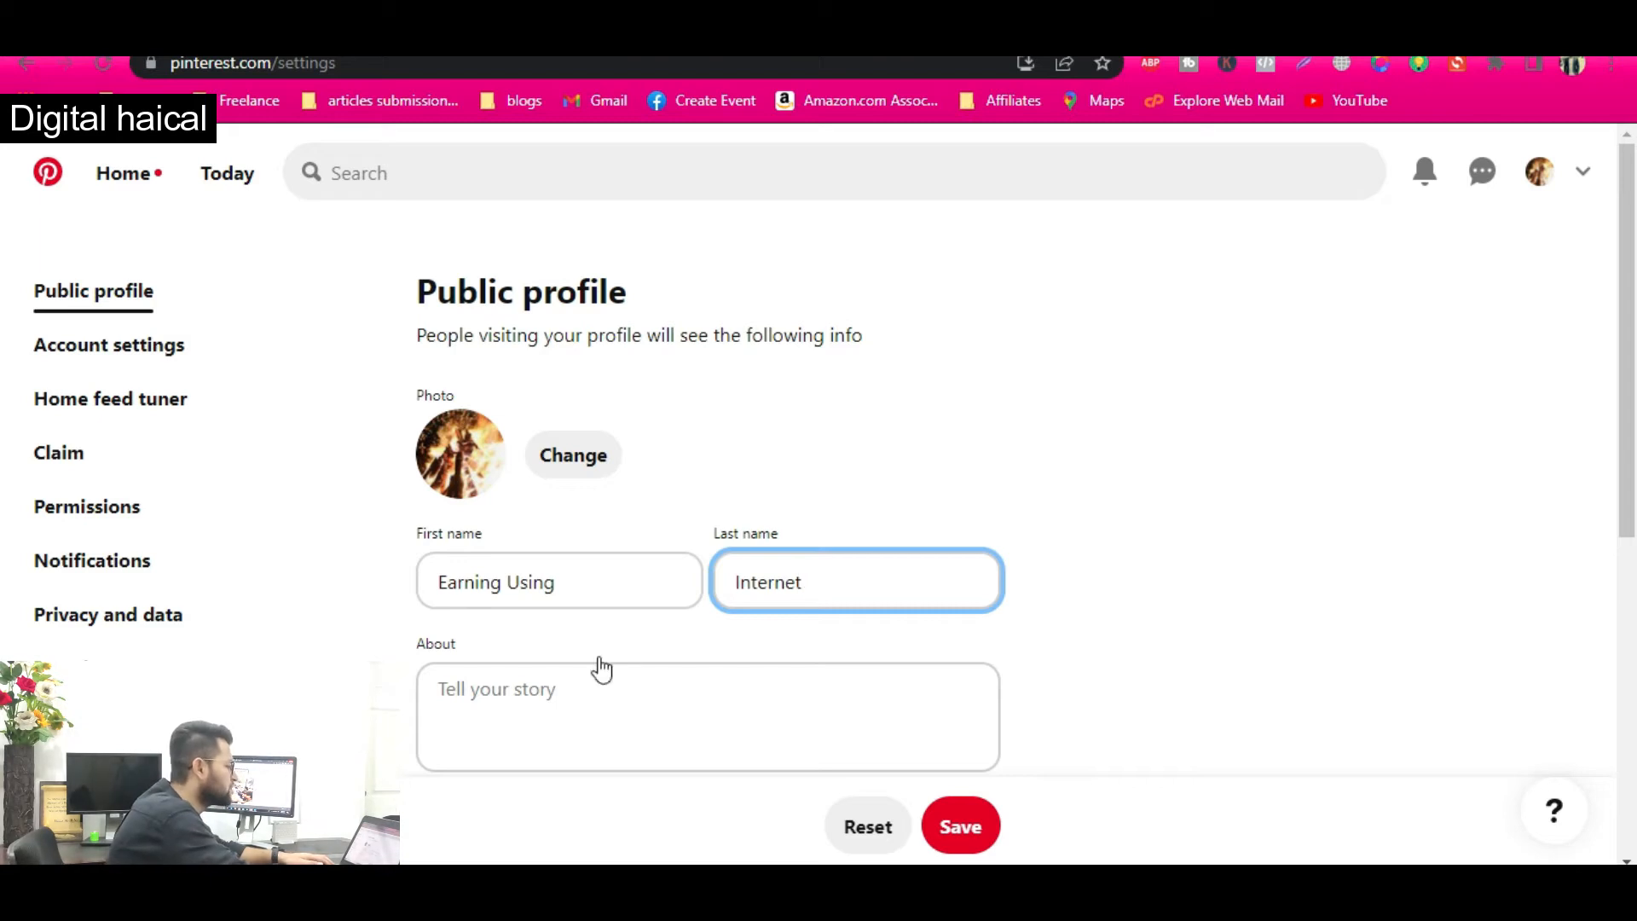
- Write "I am digital marketer. I will be sharing social media marketing strategy and inforgraphics about earn money online." as the About text
{"action": "left_click", "coordinate": [616, 723]}
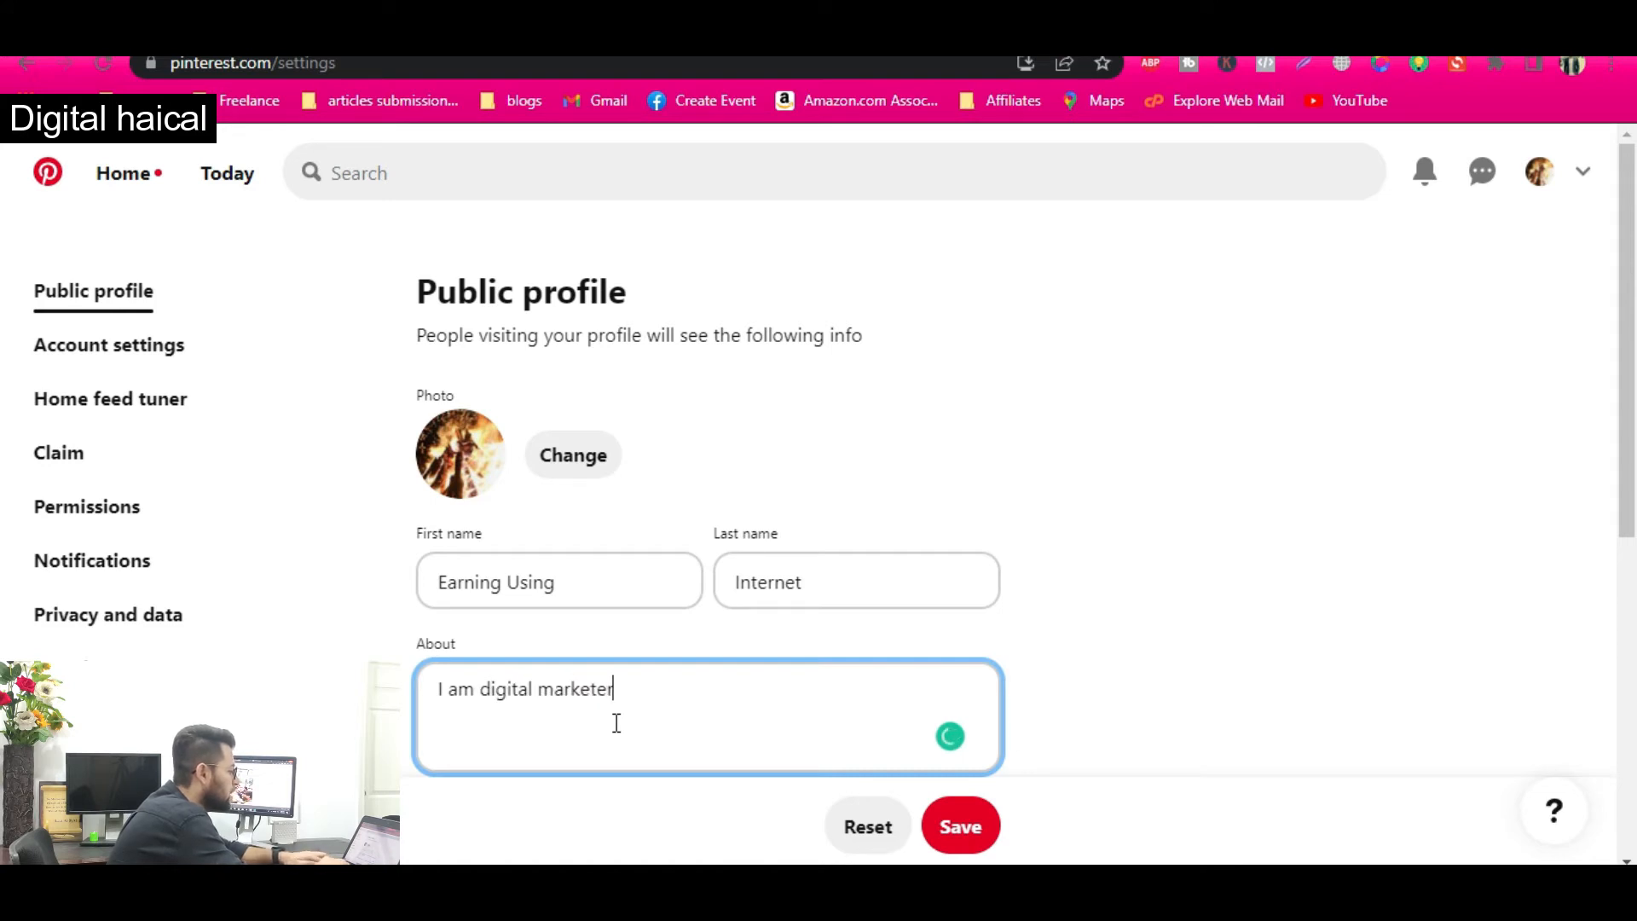
{"action": "key", "text": "alt+Tab"}
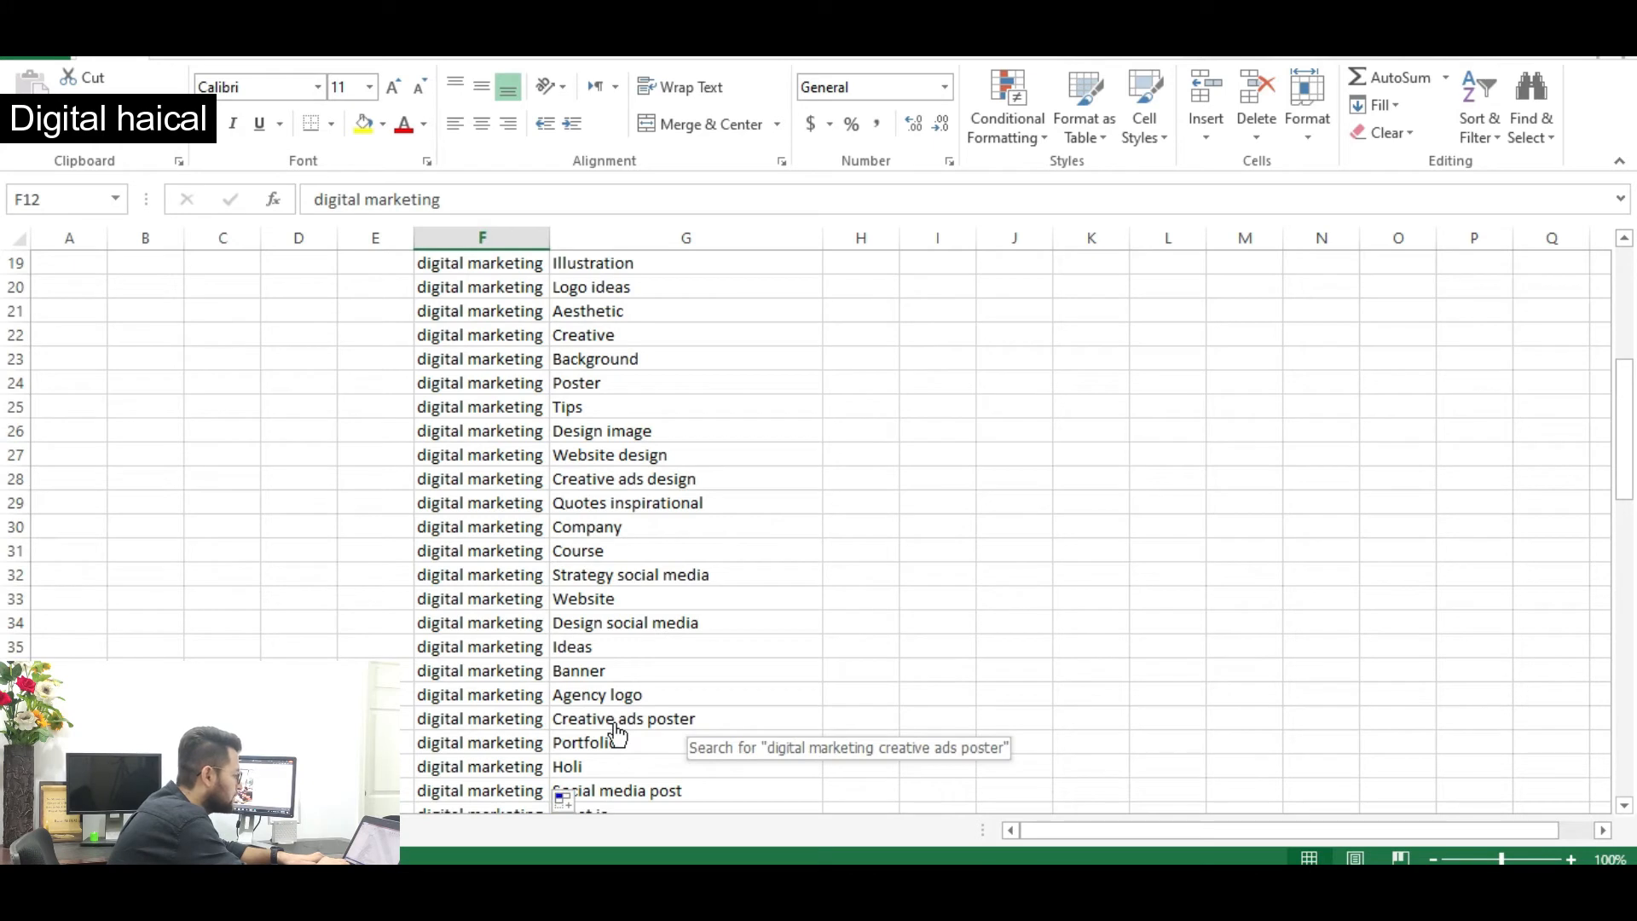
{"action": "key", "text": "alt+Tab"}
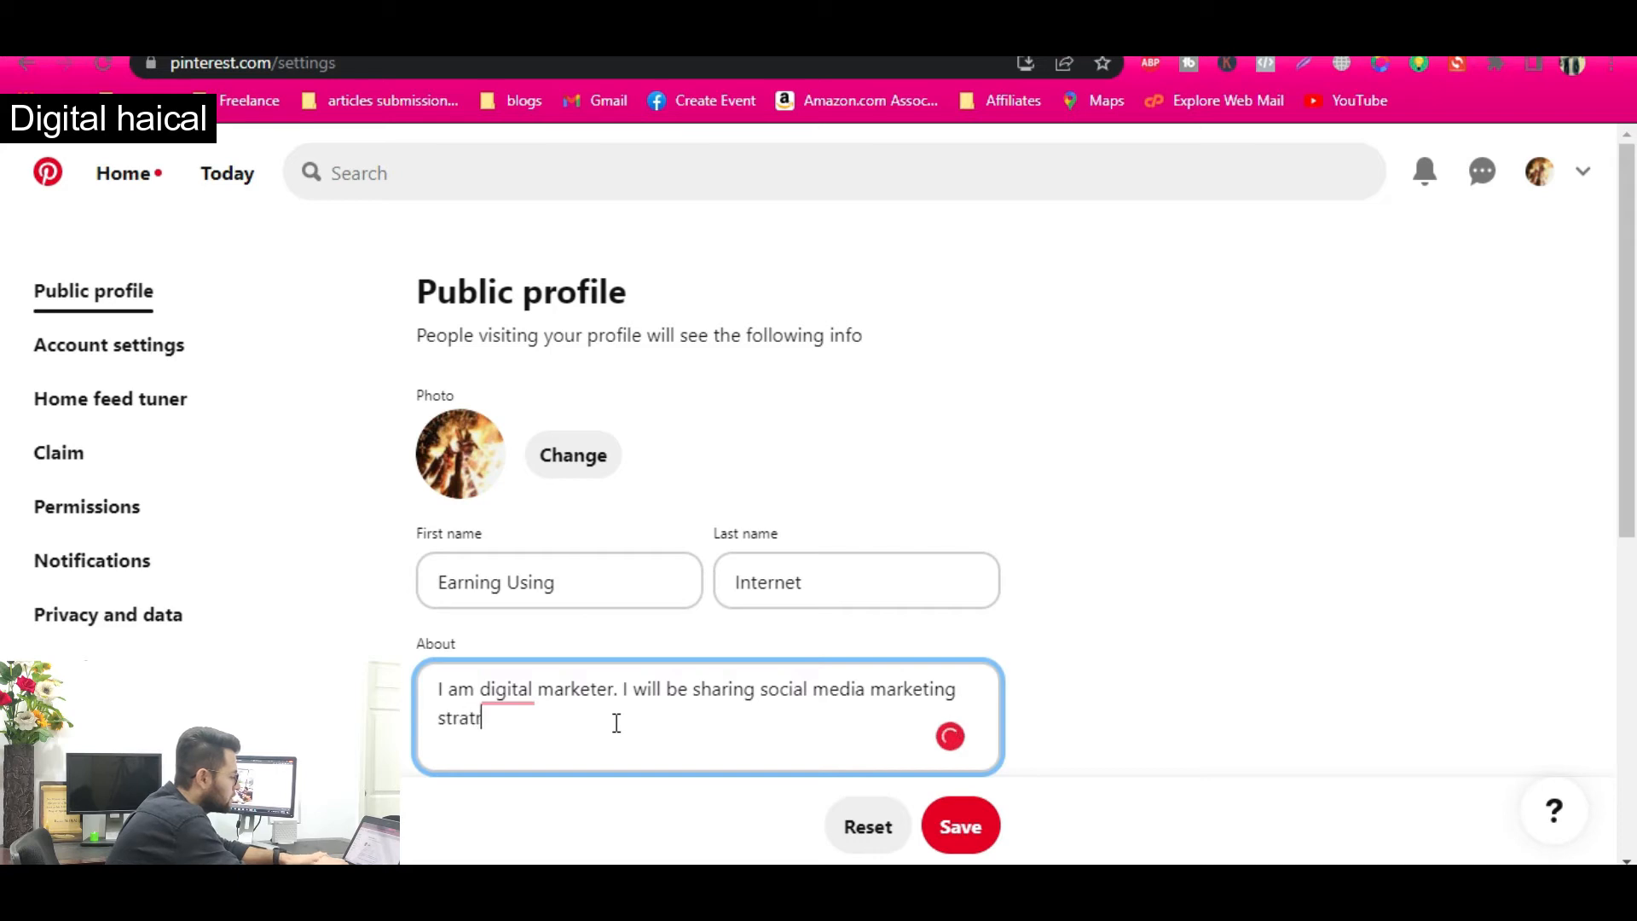
{"action": "type", "text": "egy and inforgr"}
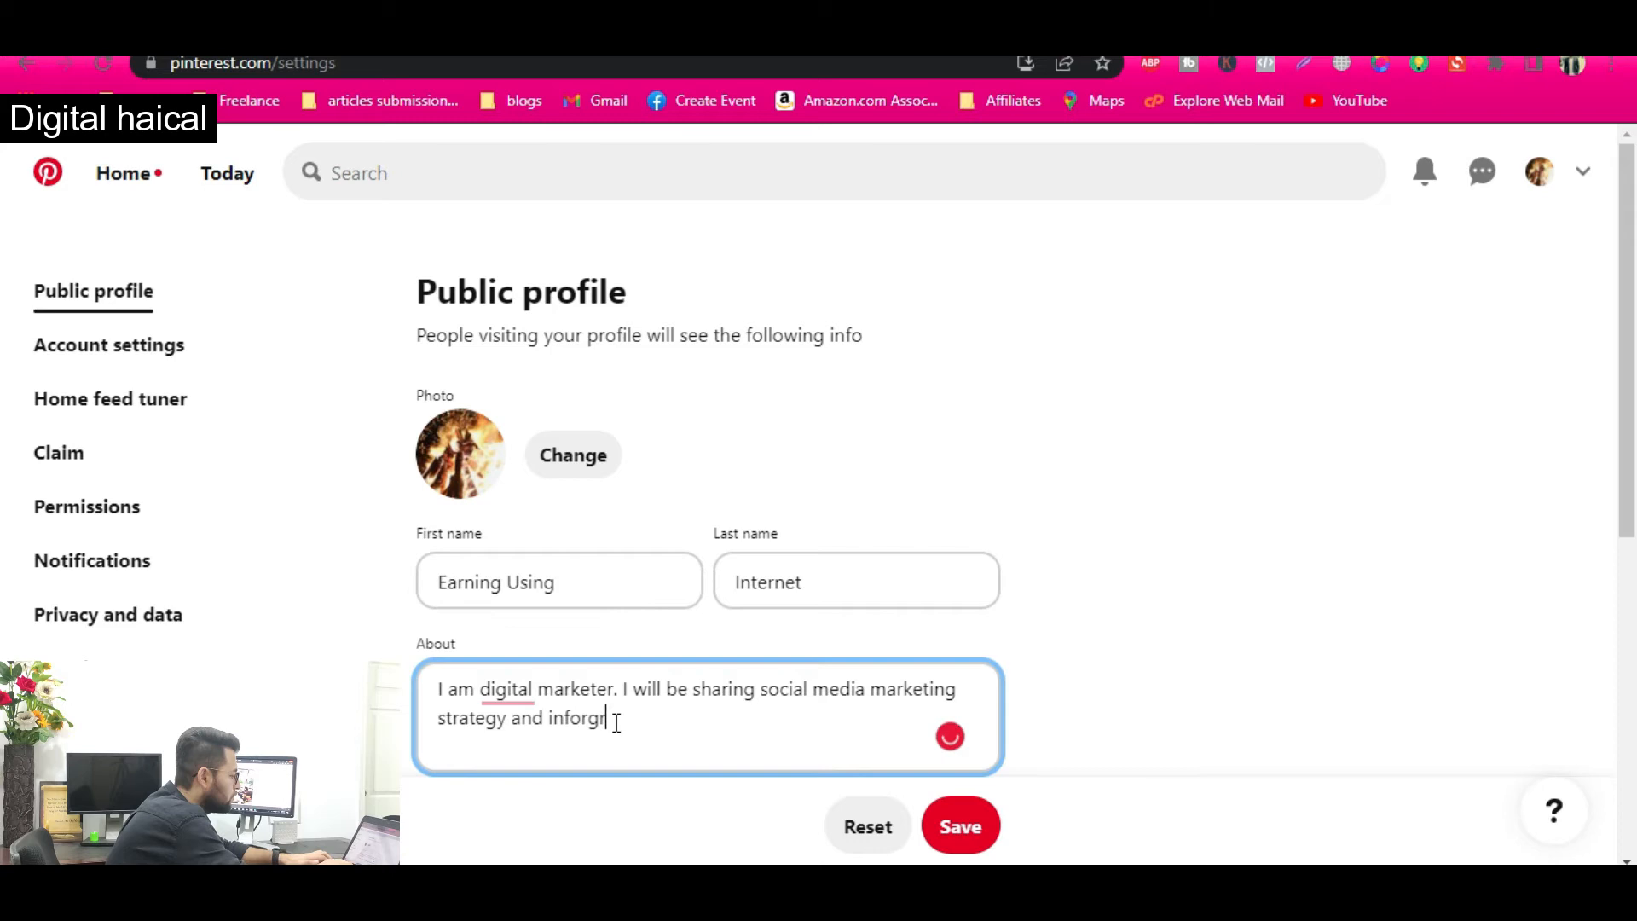
{"action": "type", "text": "aphics about earn monwy"}
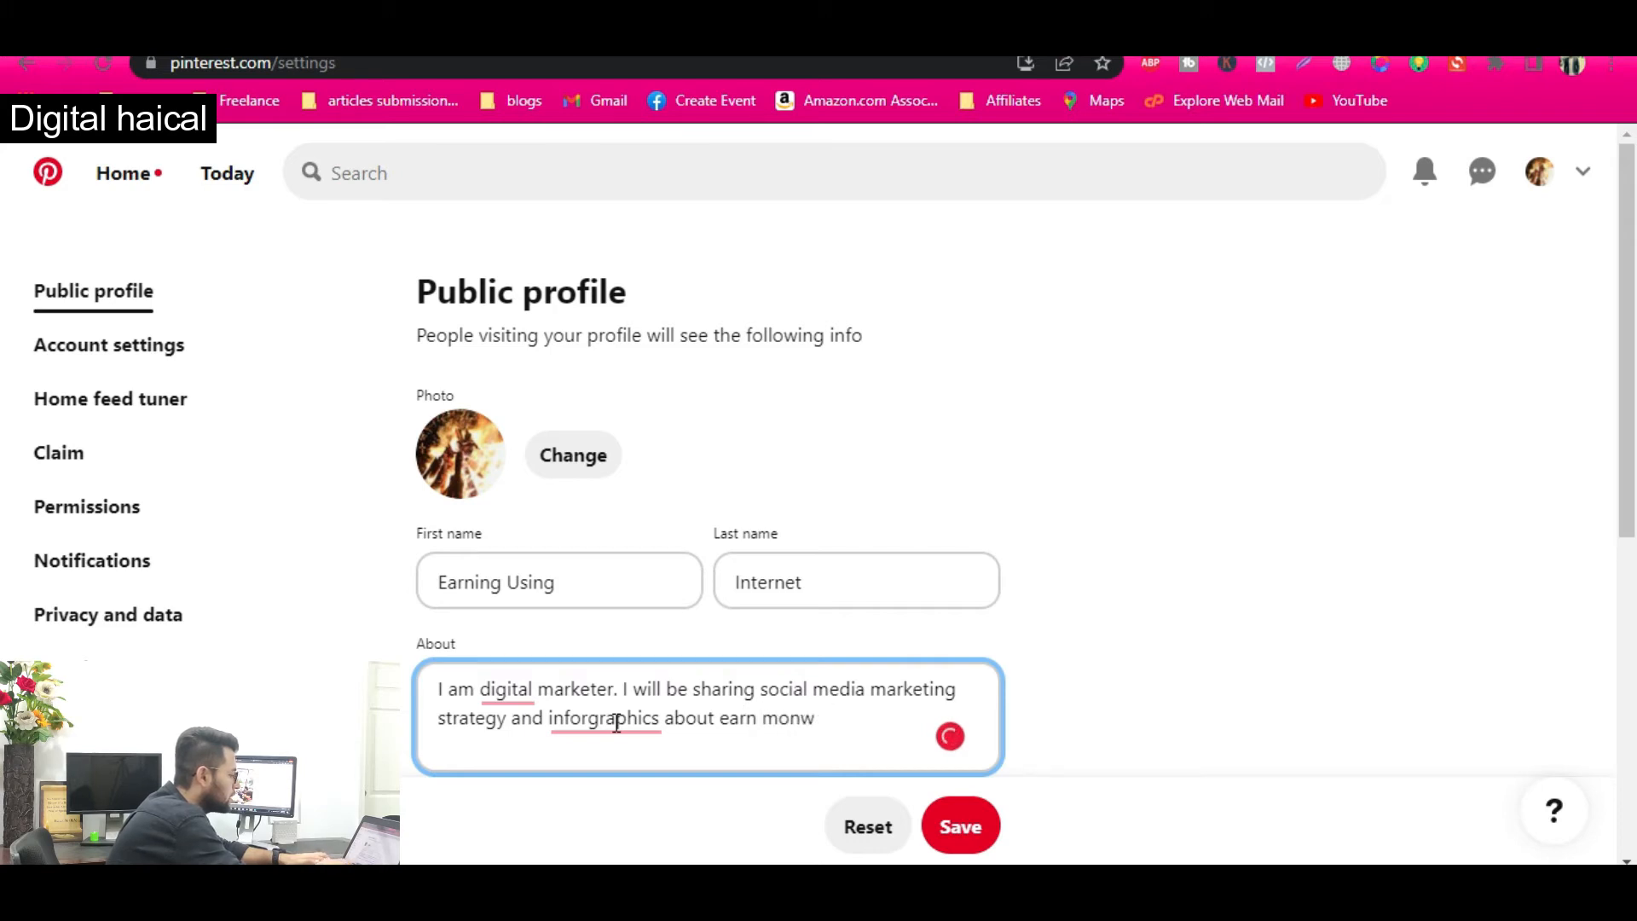
{"action": "type", "text": " online."}
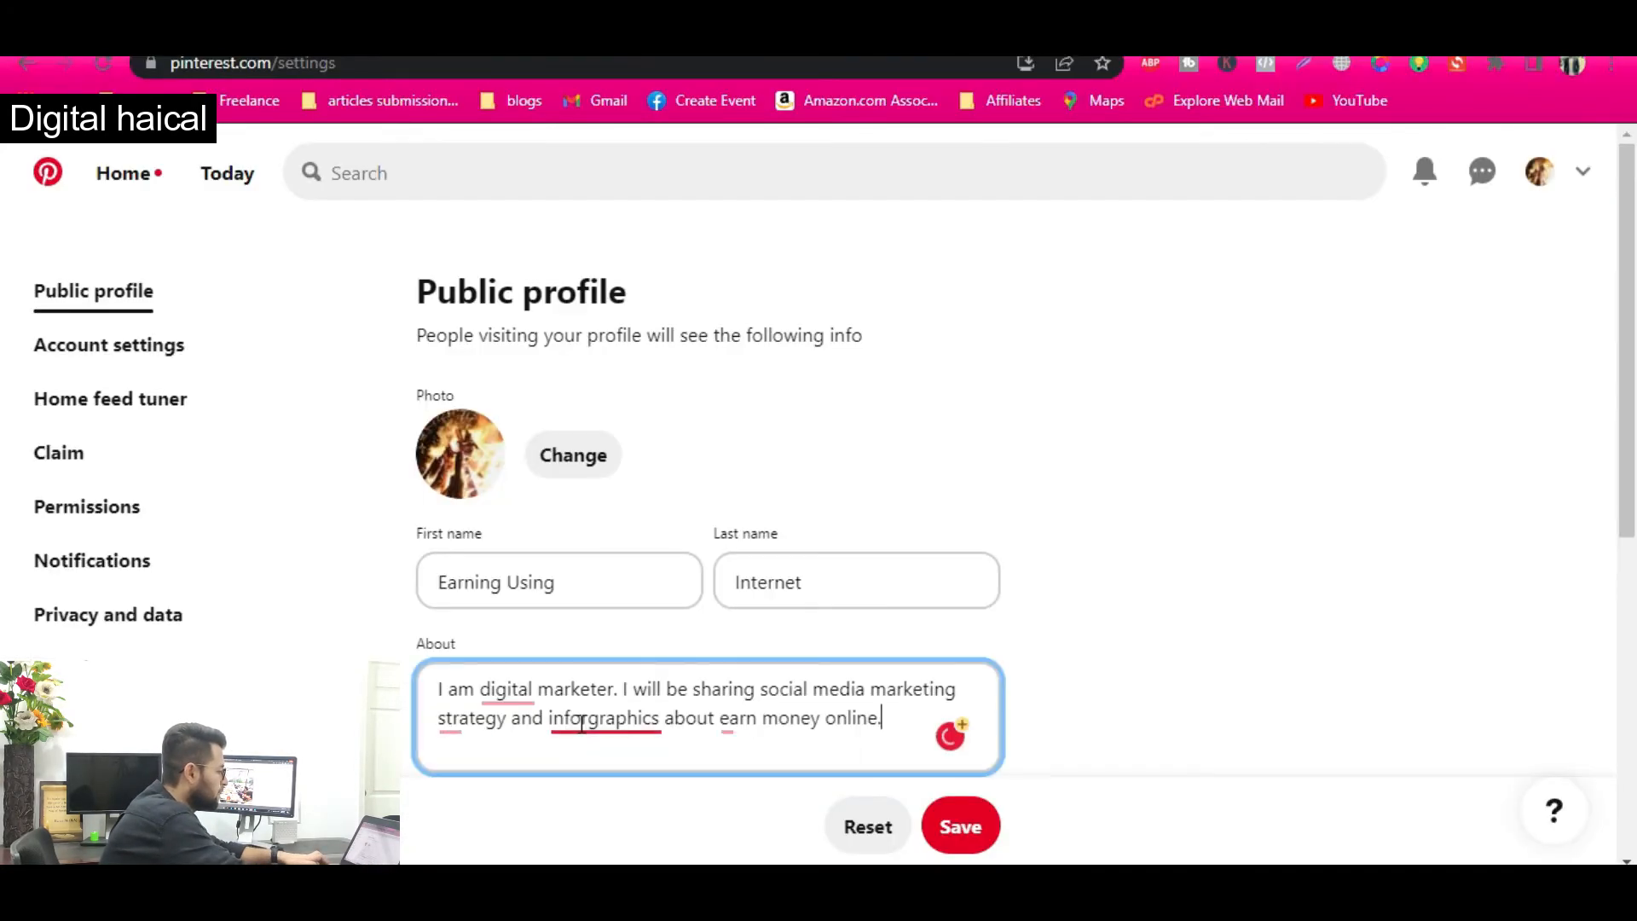
- Accept the Grammarly corrections "infographics", "strategies", "a digital" and "earning" in the About text
{"action": "left_click", "coordinate": [601, 720]}
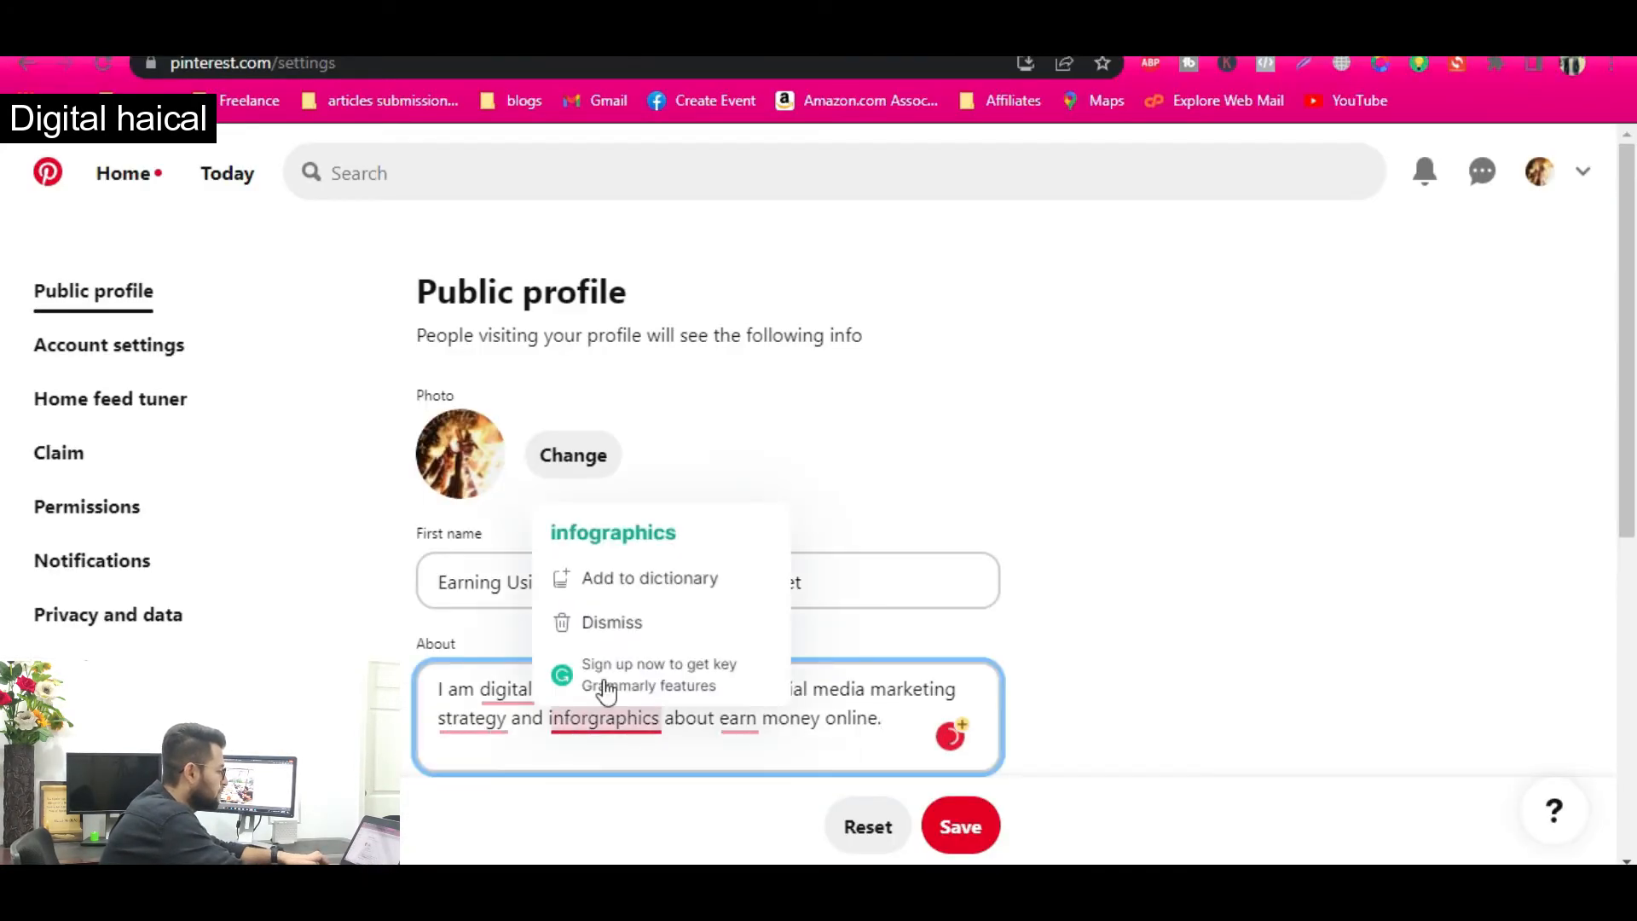
{"action": "left_click", "coordinate": [612, 532]}
{"action": "mouse_move", "coordinate": [476, 713]}
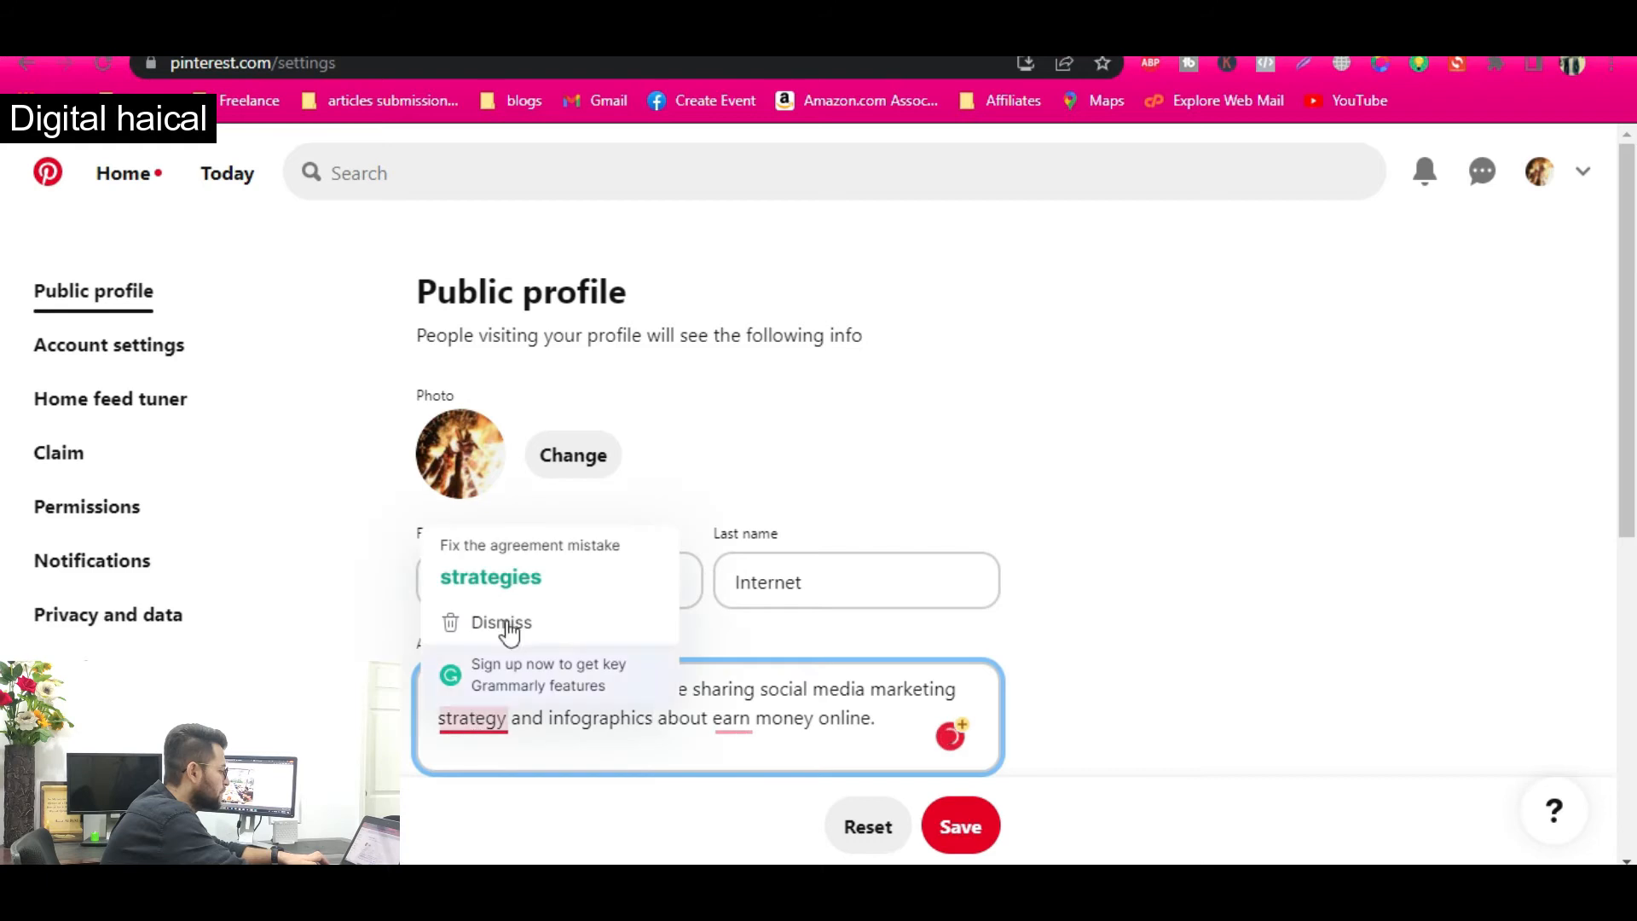
{"action": "left_click", "coordinate": [491, 577]}
{"action": "mouse_move", "coordinate": [516, 689]}
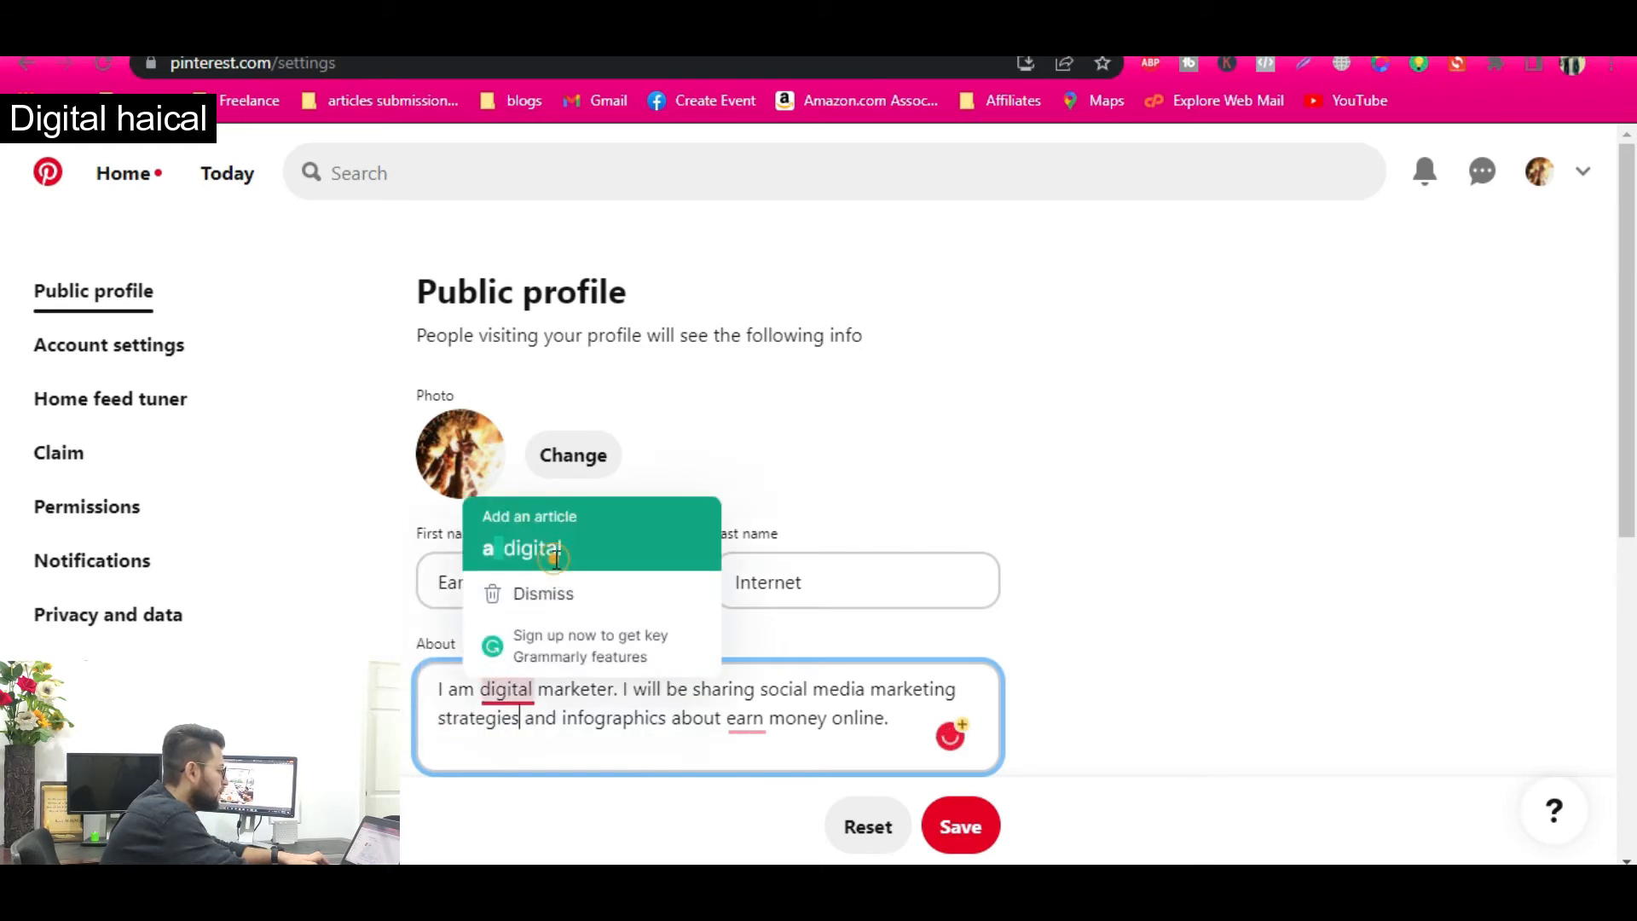
{"action": "left_click", "coordinate": [537, 548]}
{"action": "mouse_move", "coordinate": [759, 723]}
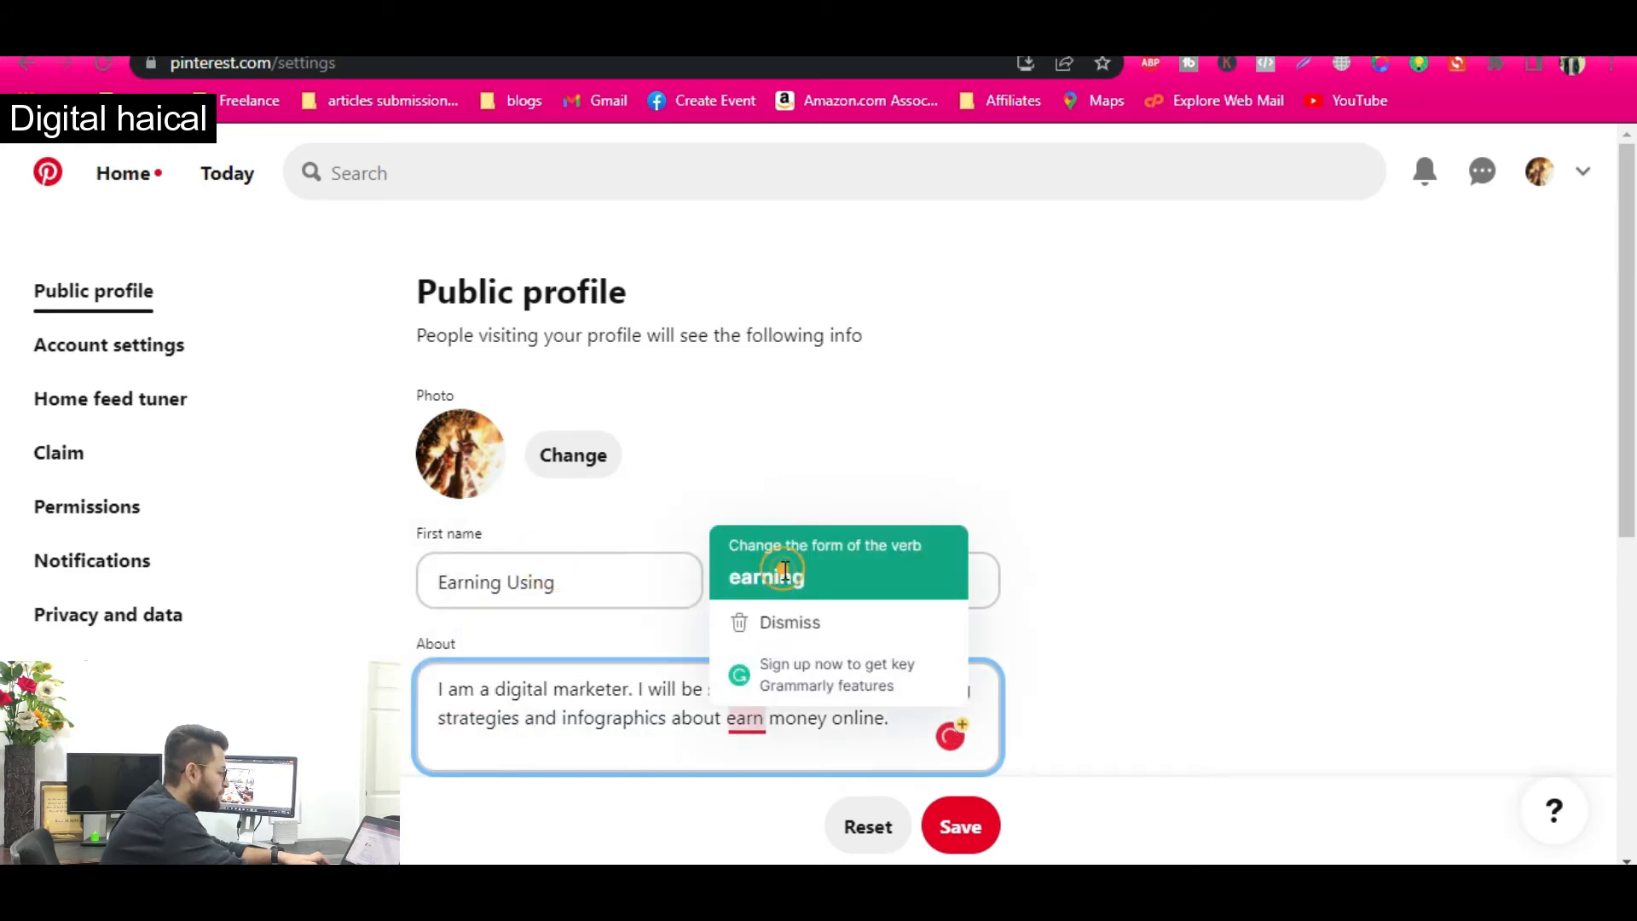
{"action": "left_click", "coordinate": [767, 577]}
- Consult the Excel keyword list for a phrase and append "My pins help you in getting digital marketing trends 2022." to the About text
{"action": "scroll", "coordinate": [861, 630], "scroll_direction": "down", "scroll_amount": 3}
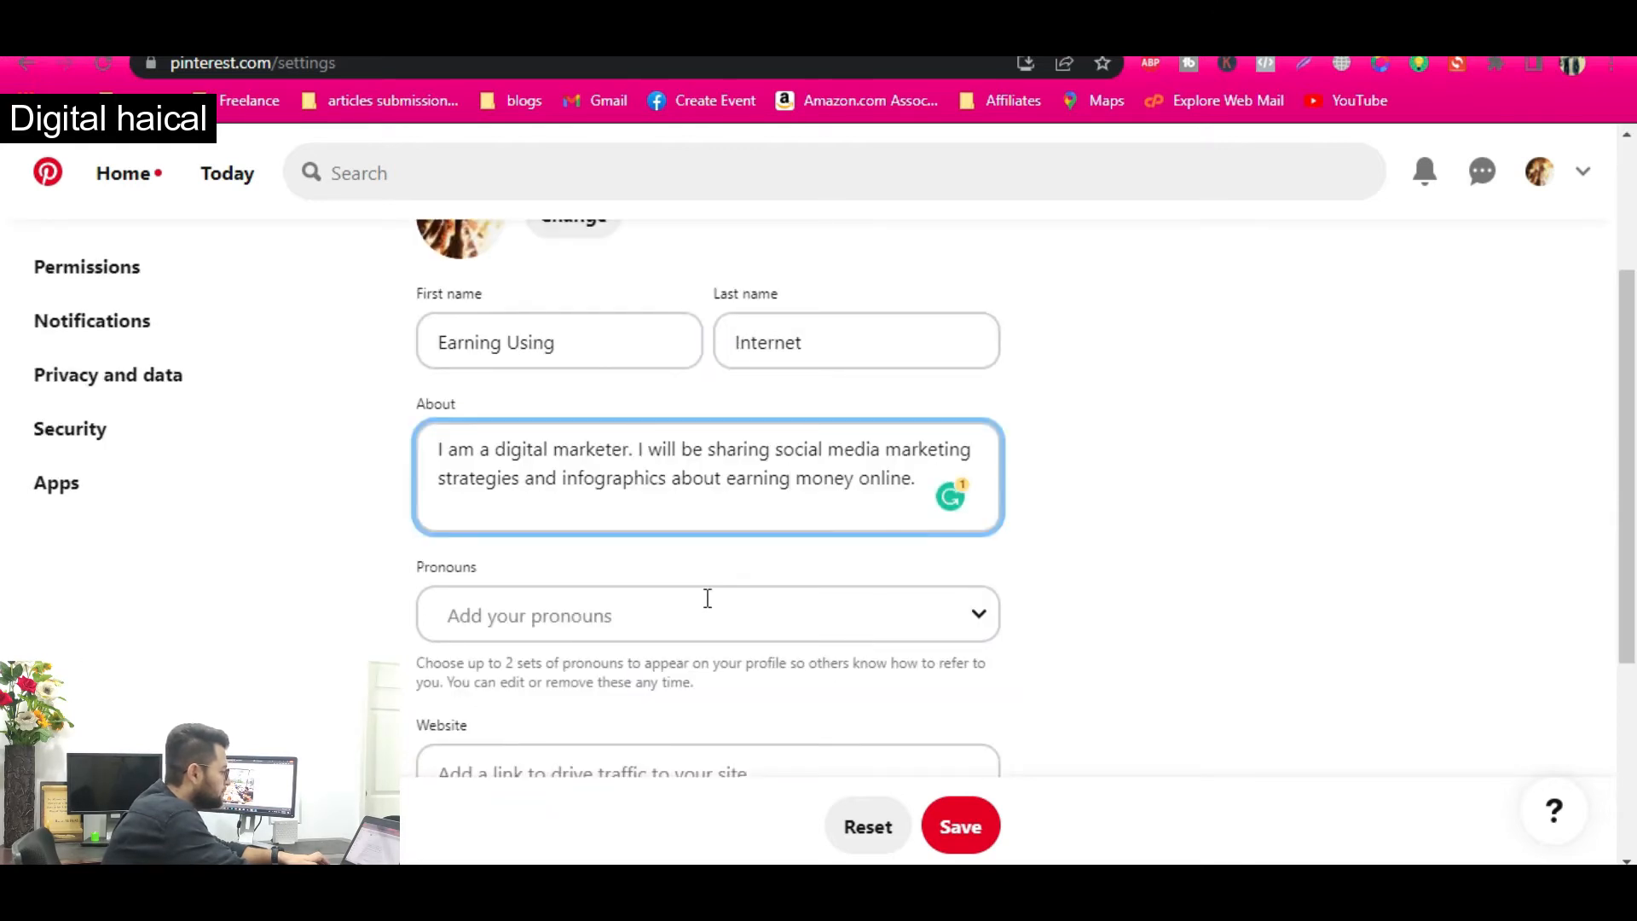
{"action": "key", "text": "alt+Tab"}
{"action": "scroll", "coordinate": [611, 639], "scroll_direction": "down", "scroll_amount": 2}
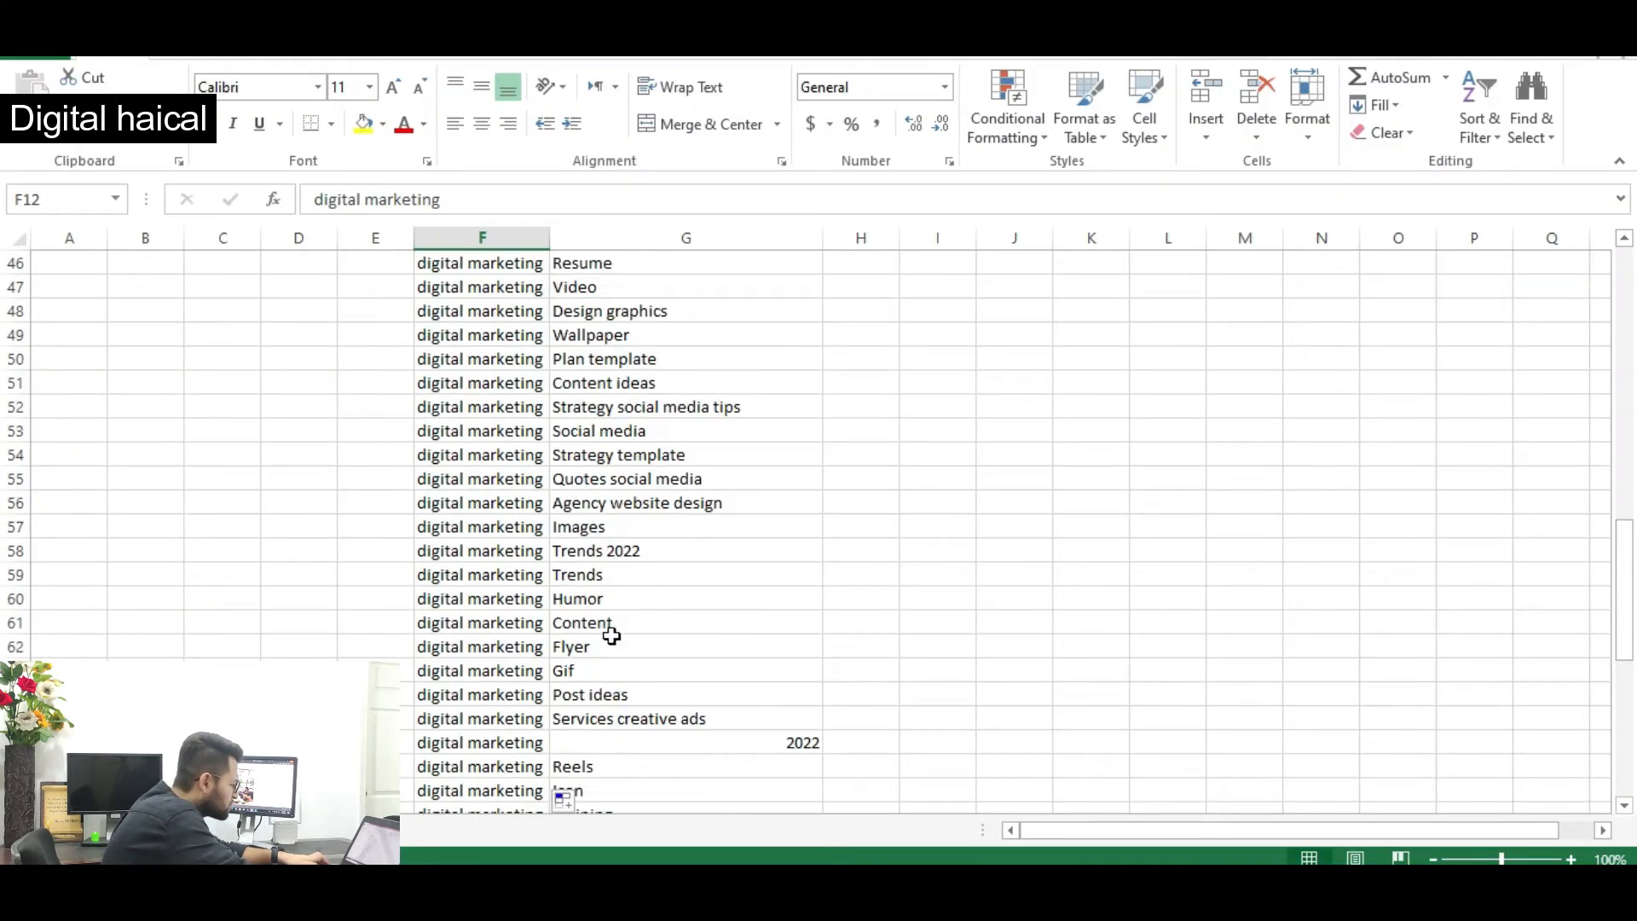
{"action": "key", "text": "alt+Tab"}
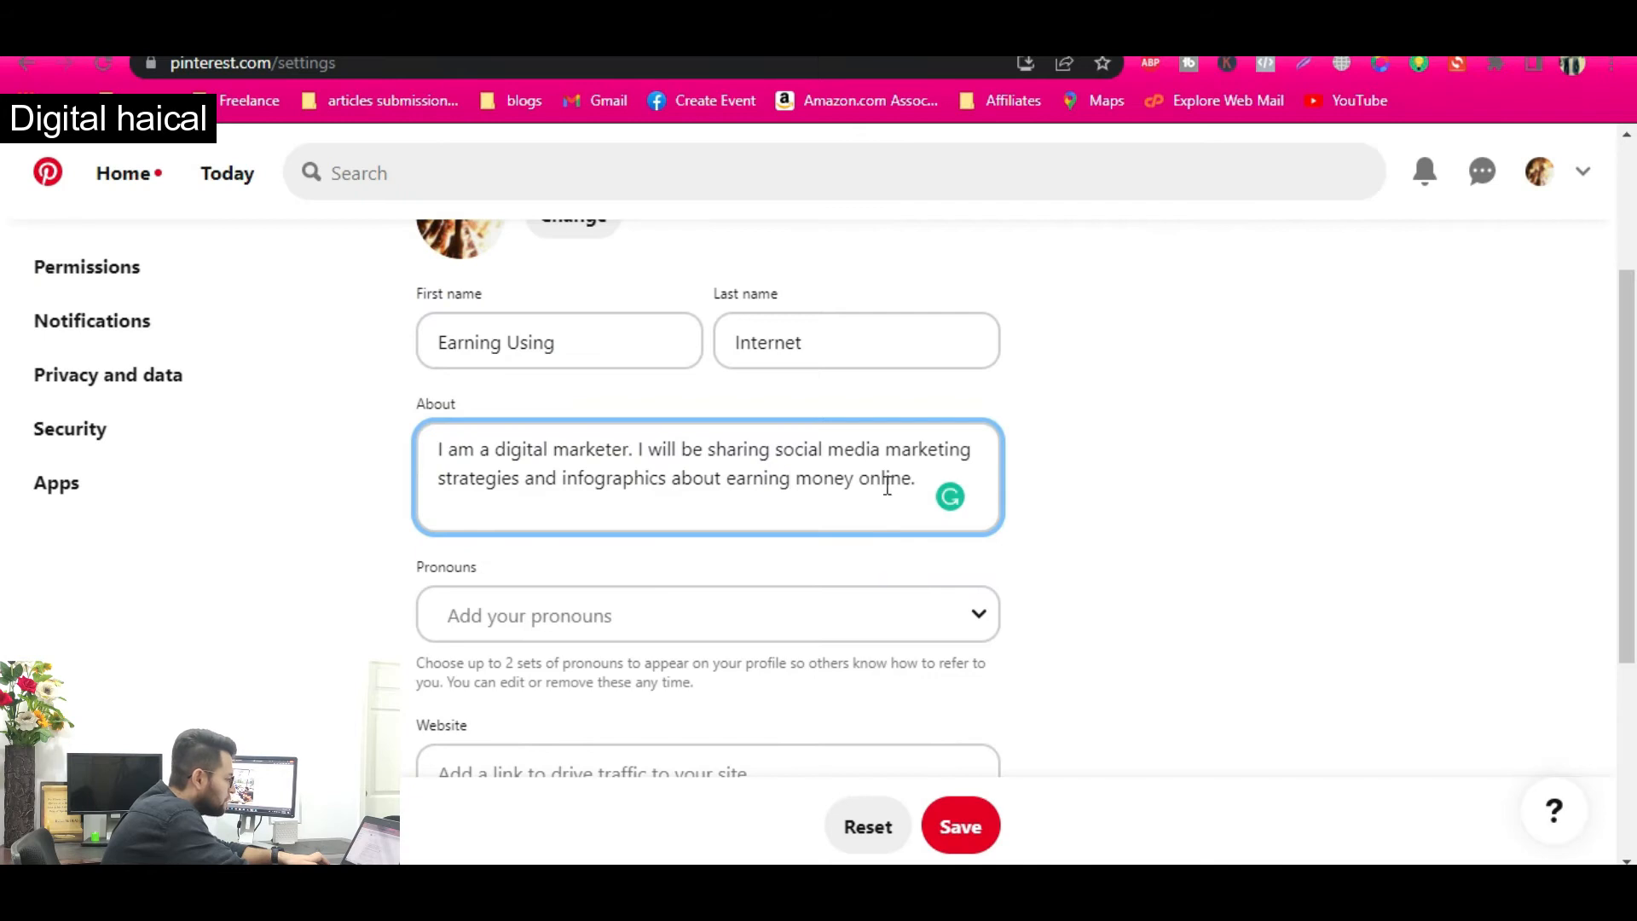
{"action": "key", "text": "alt+Tab"}
{"action": "left_click", "coordinate": [635, 554]}
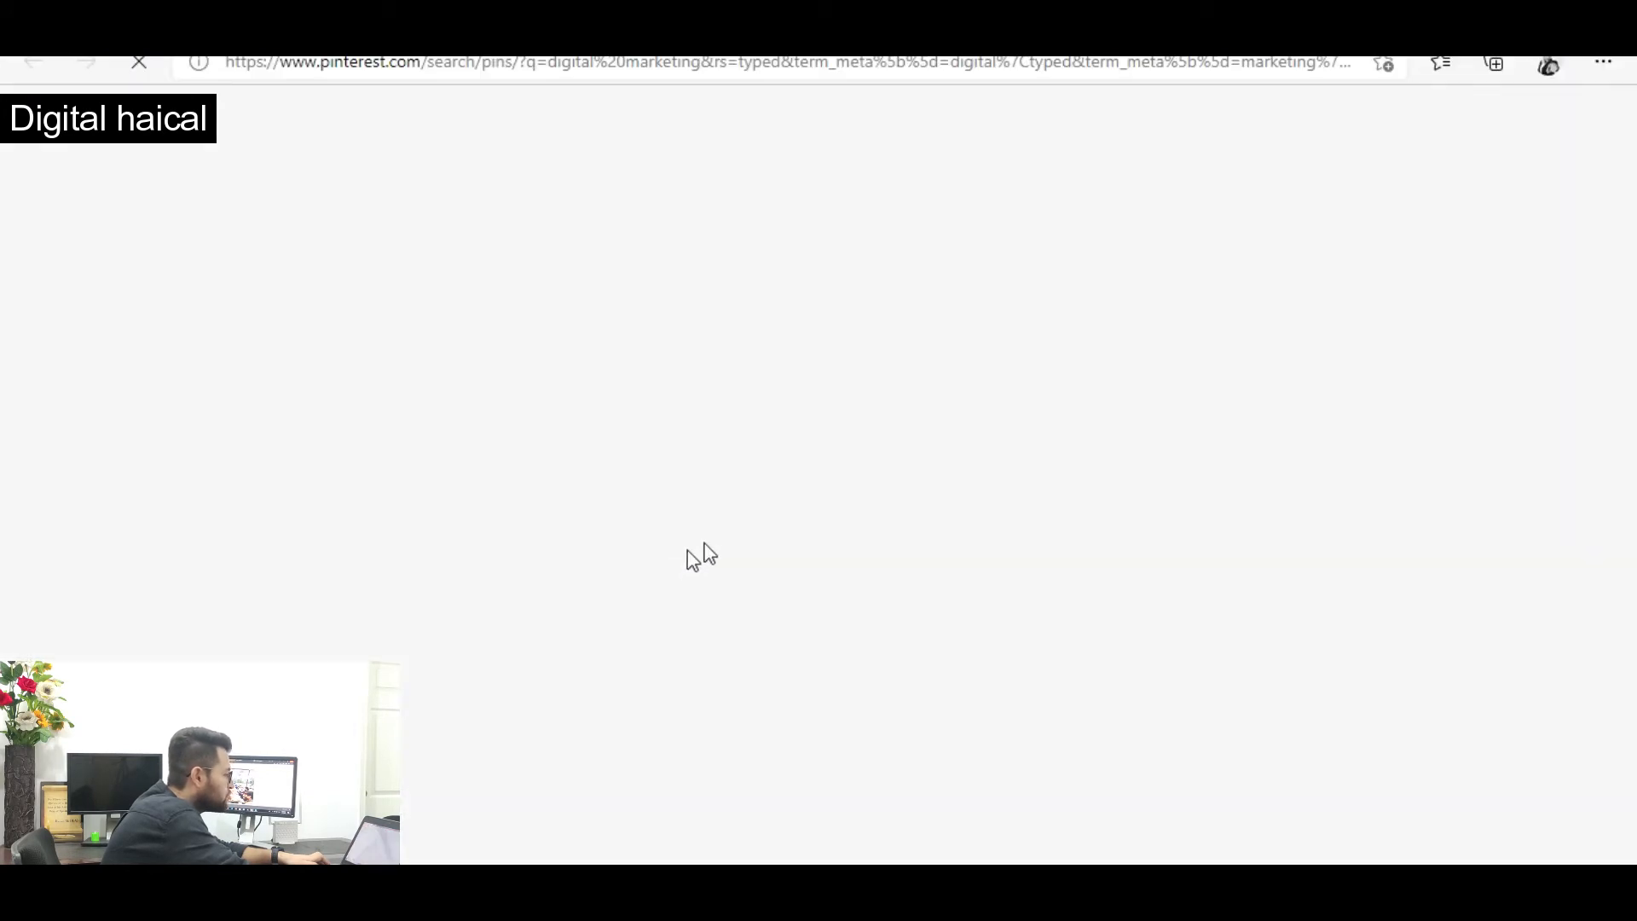
{"action": "left_click", "coordinate": [1608, 19]}
{"action": "key", "text": "alt+Tab"}
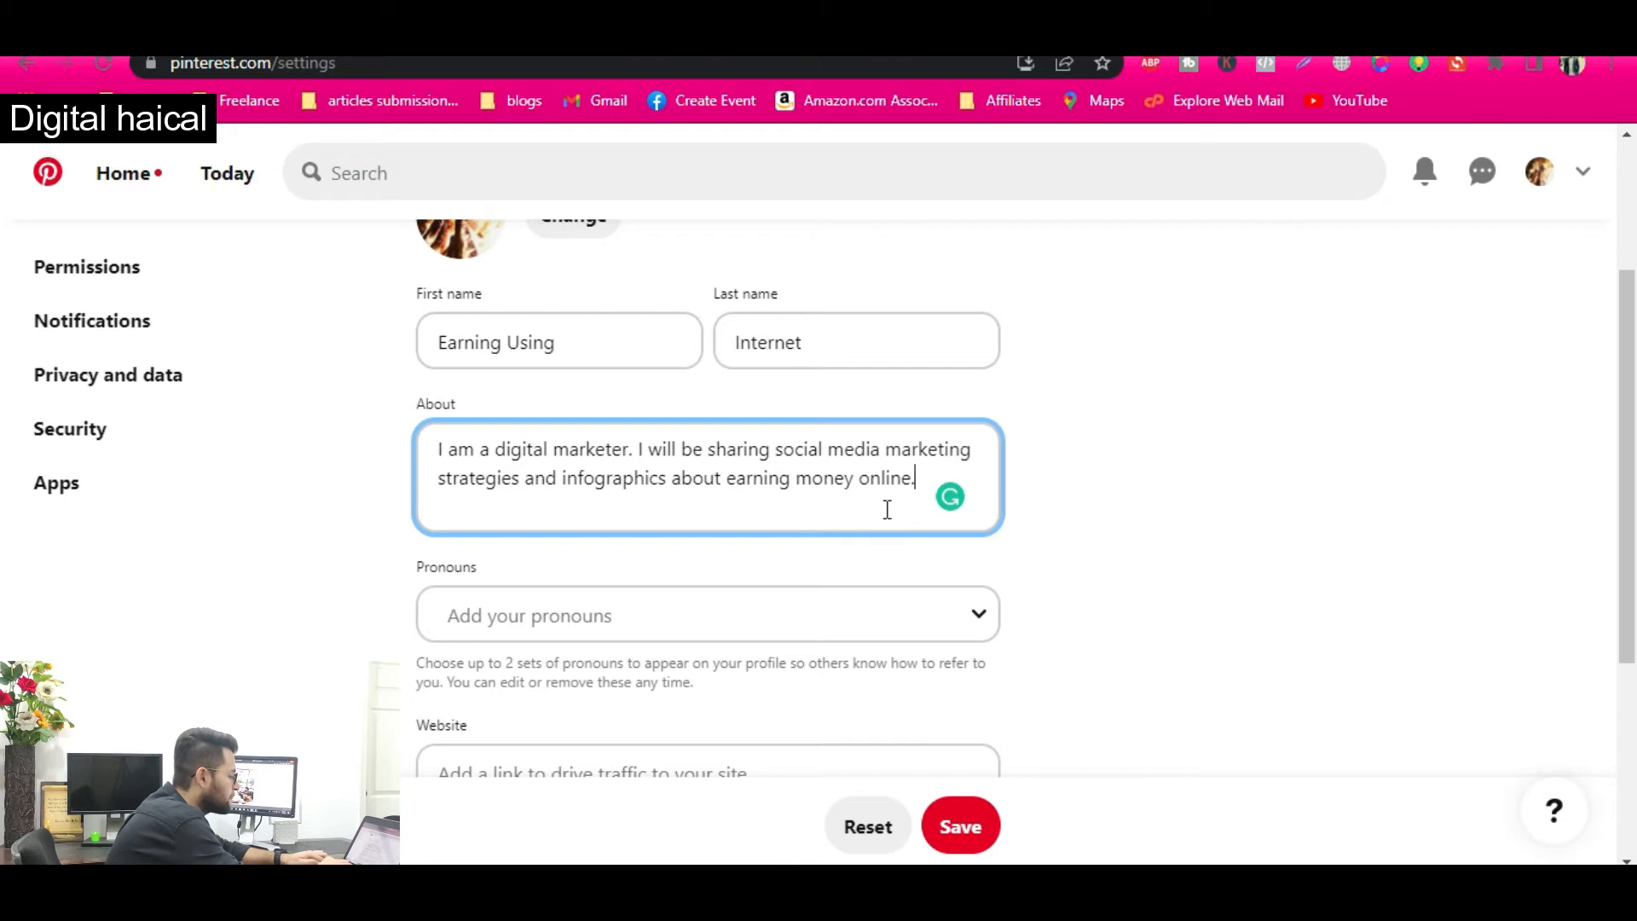
{"action": "type", "text": "My pins help you in ge"}
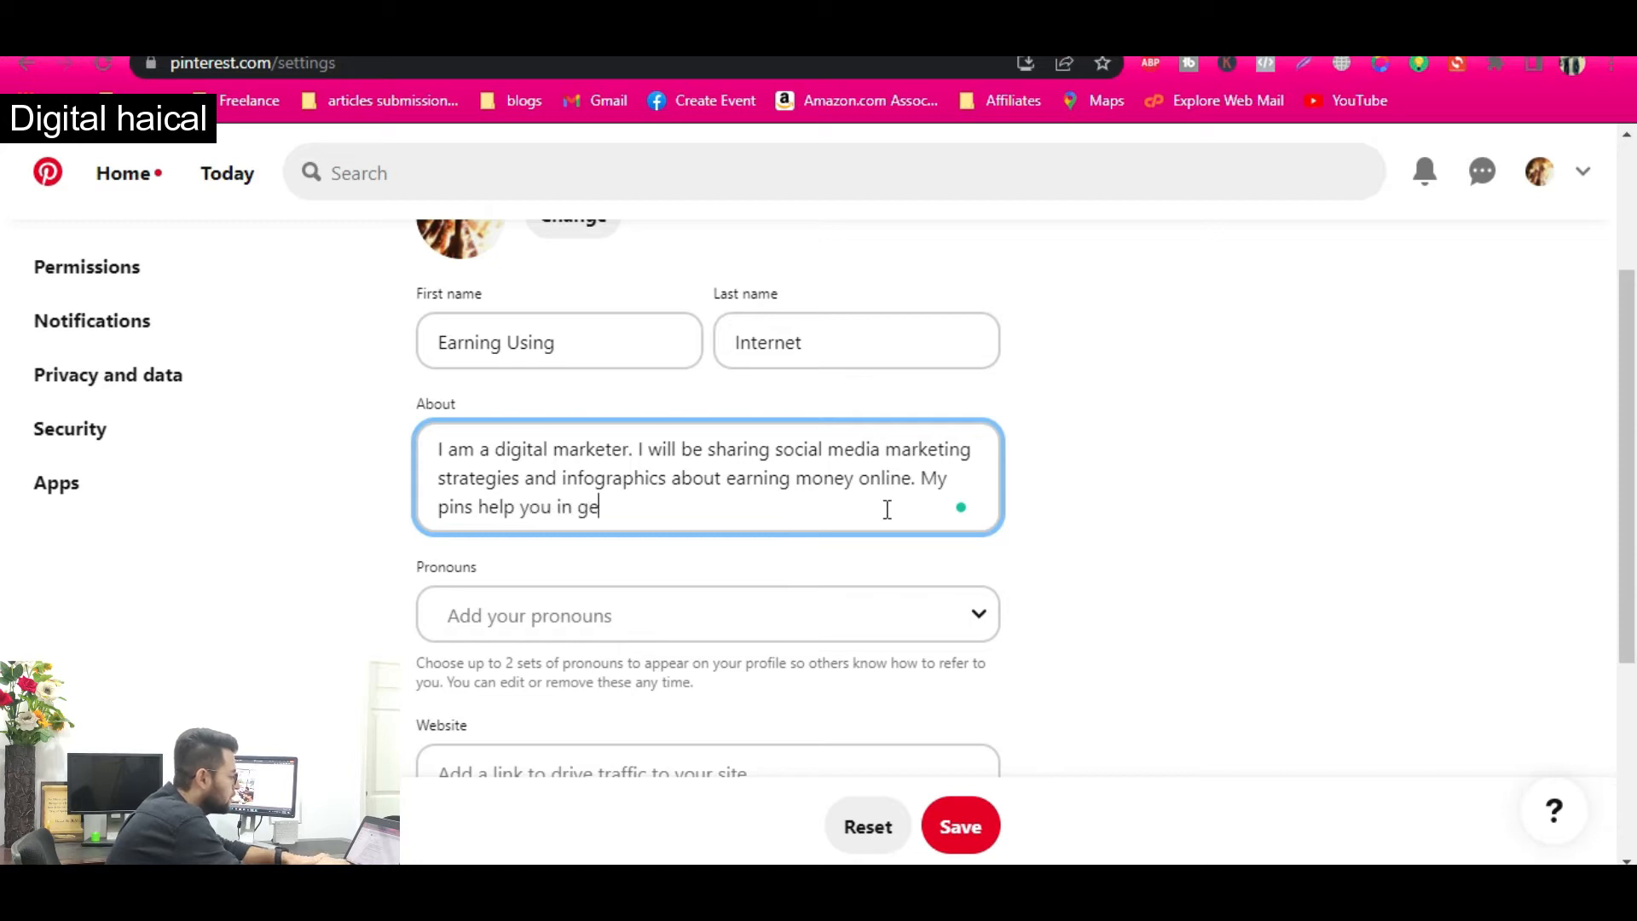
{"action": "type", "text": "digital marketing trends 2022"}
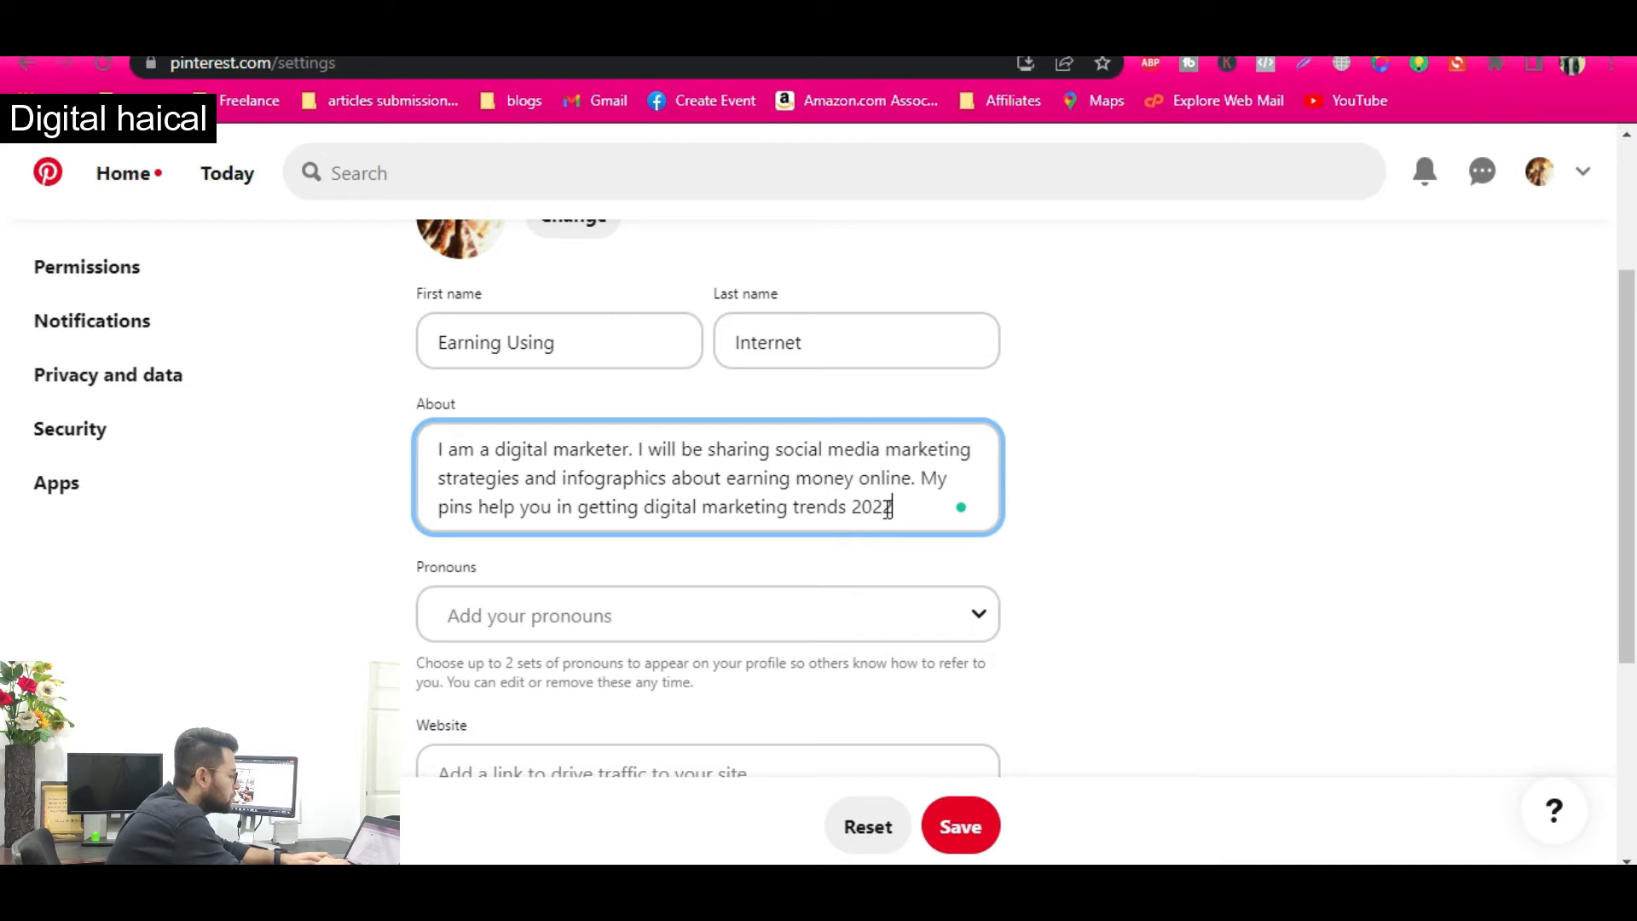
{"action": "type", "text": "."}
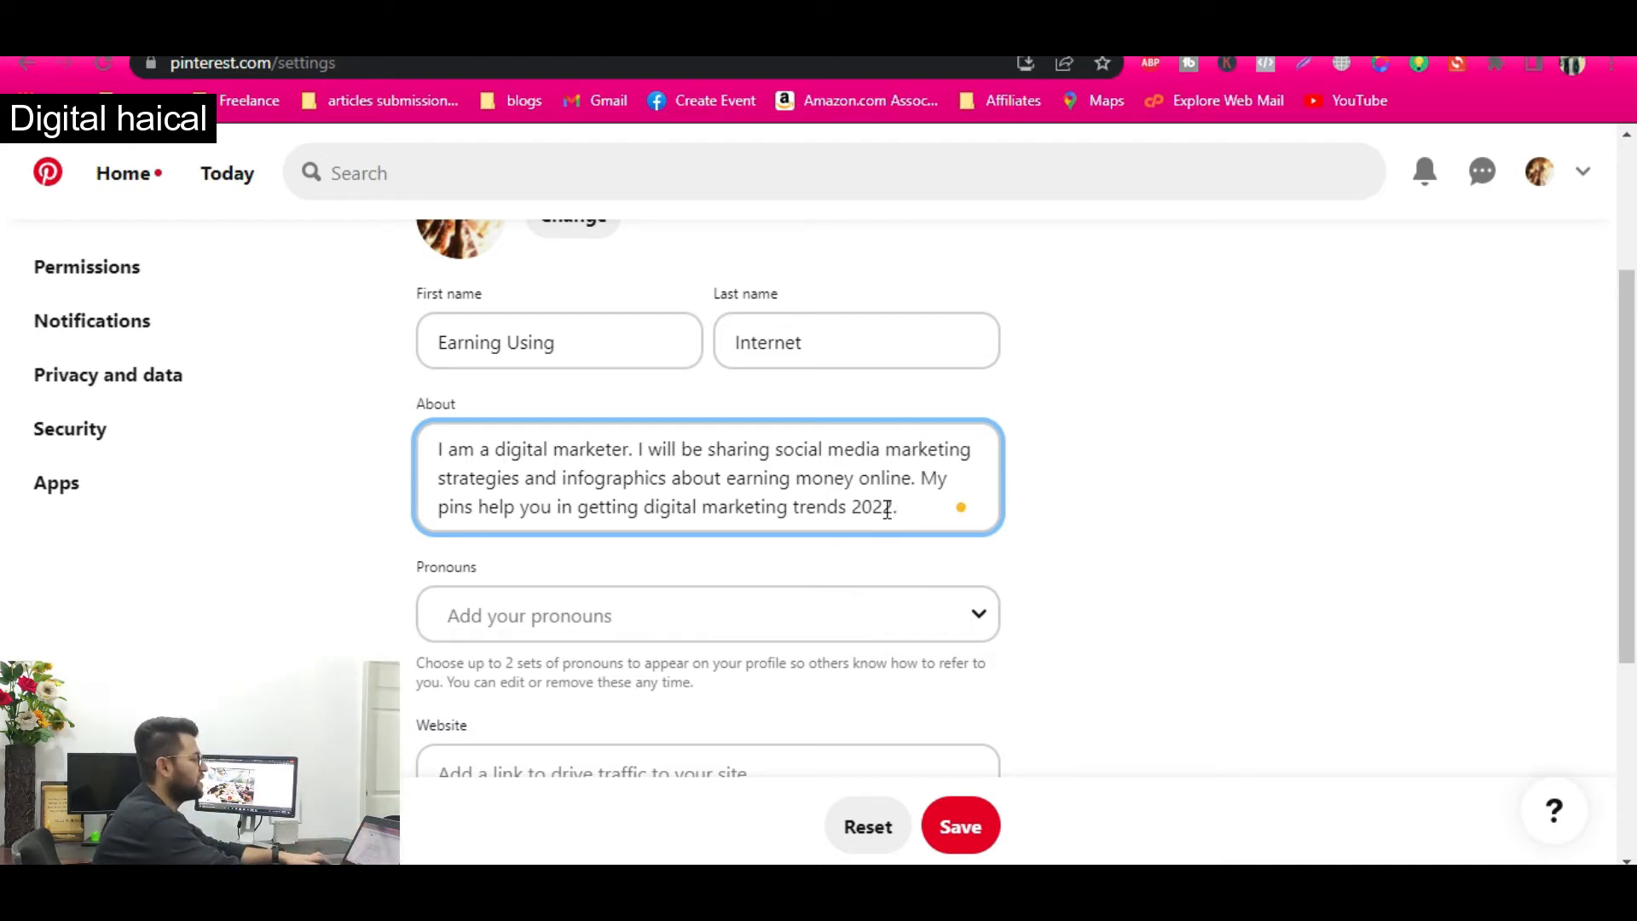
- Set the profile's pronouns to he/him
{"action": "scroll", "coordinate": [828, 590], "scroll_direction": "down", "scroll_amount": 1}
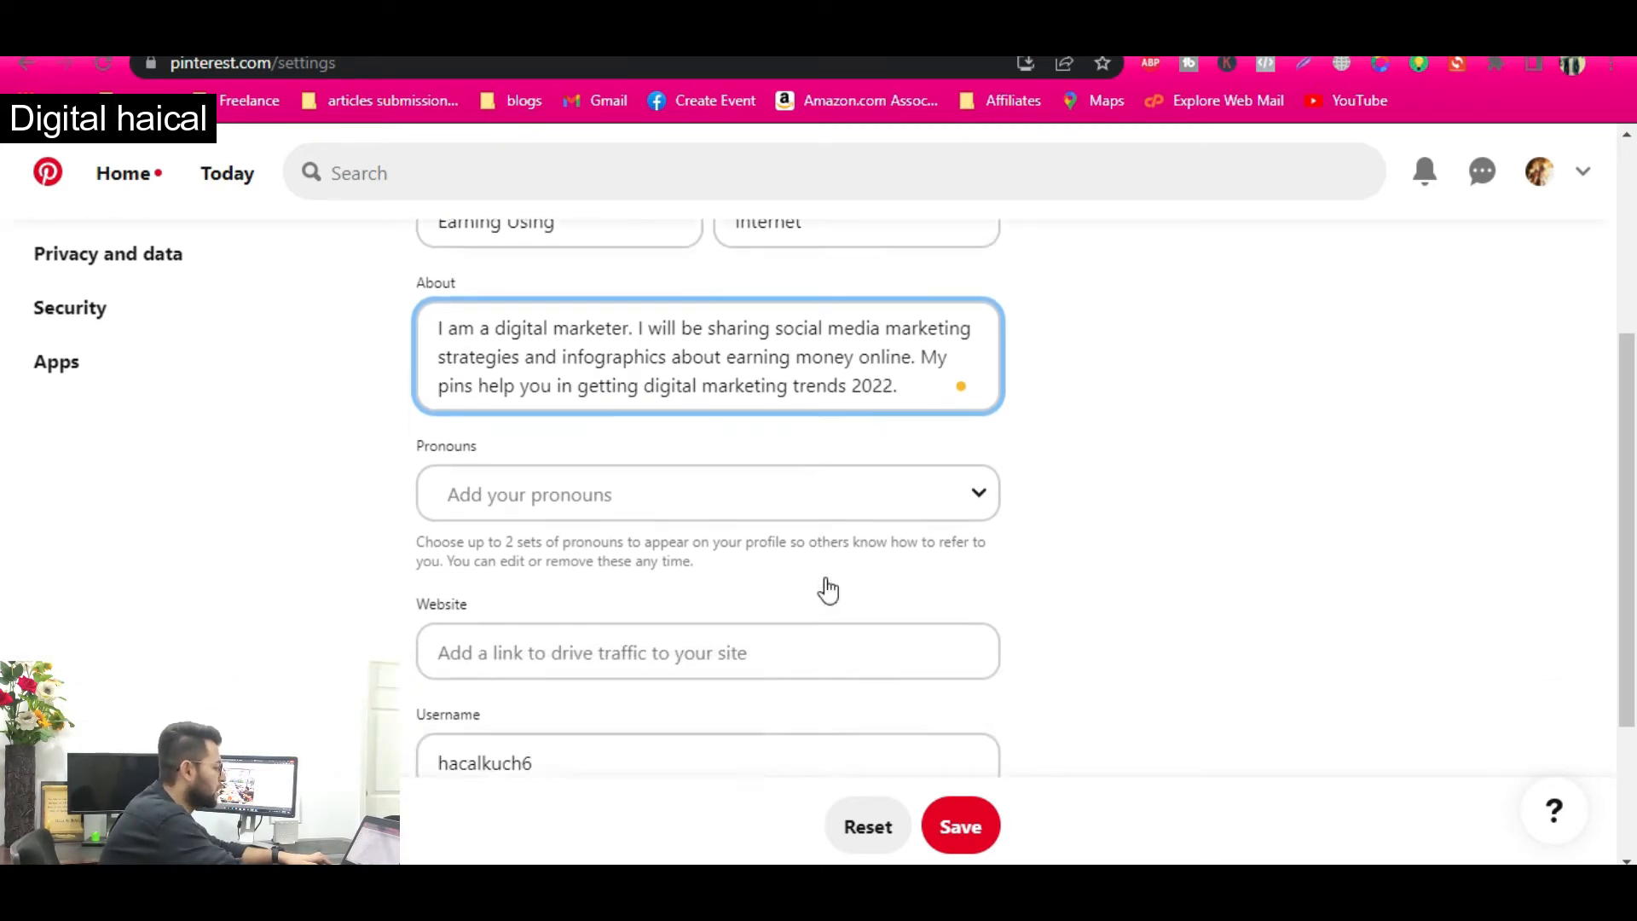
{"action": "scroll", "coordinate": [828, 590], "scroll_direction": "down", "scroll_amount": 1}
{"action": "left_click", "coordinate": [669, 390]}
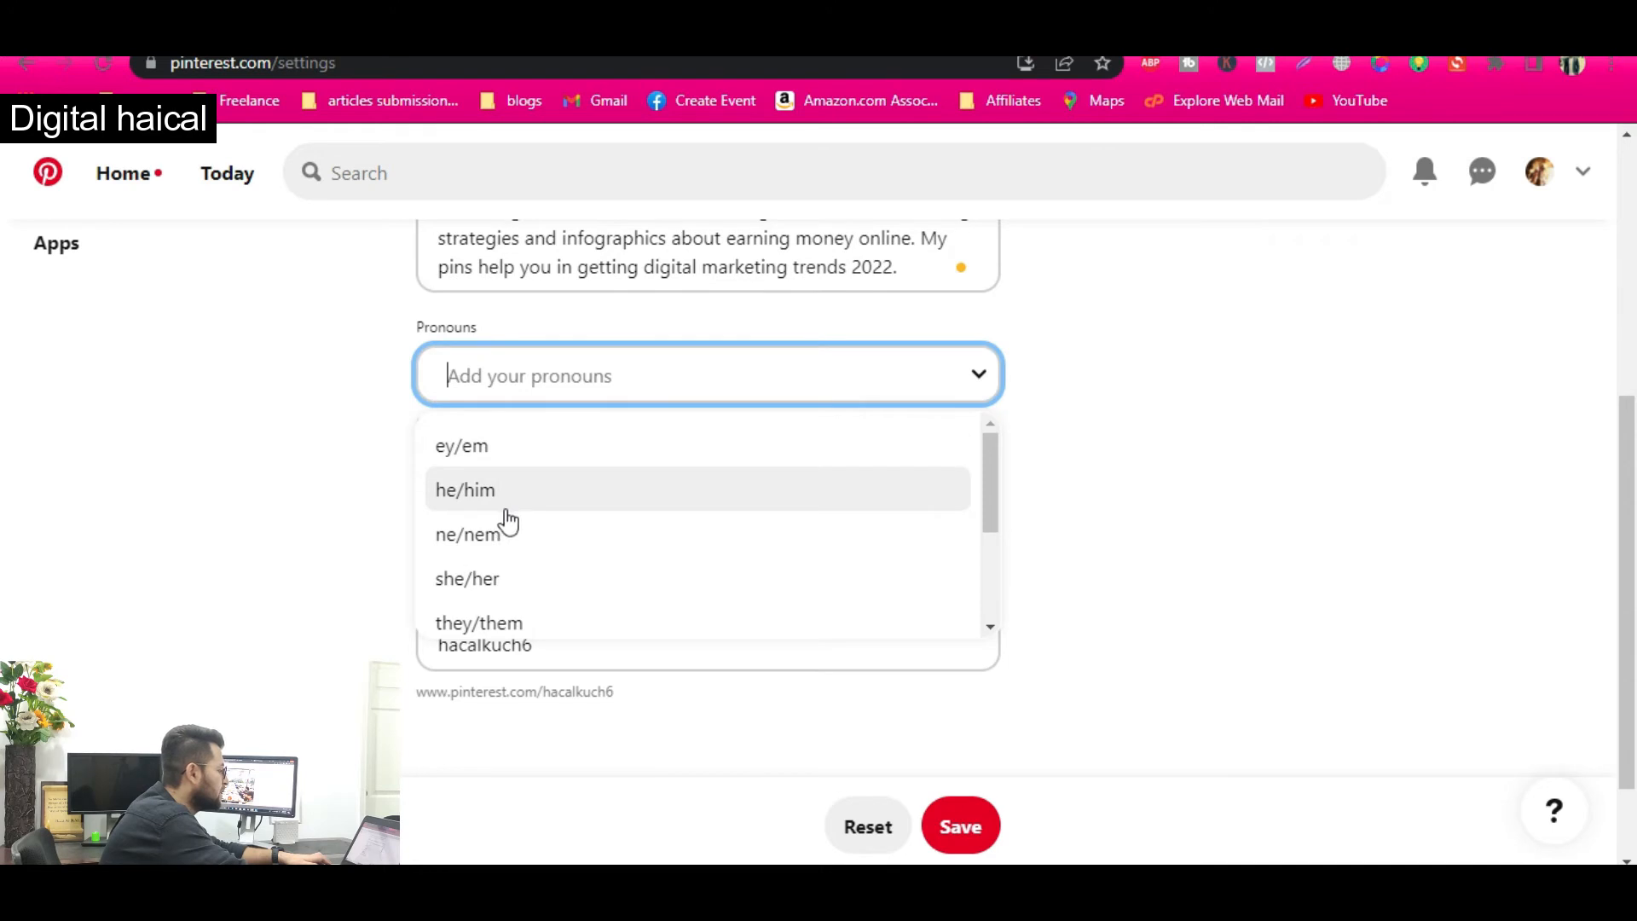
{"action": "left_click", "coordinate": [1230, 470]}
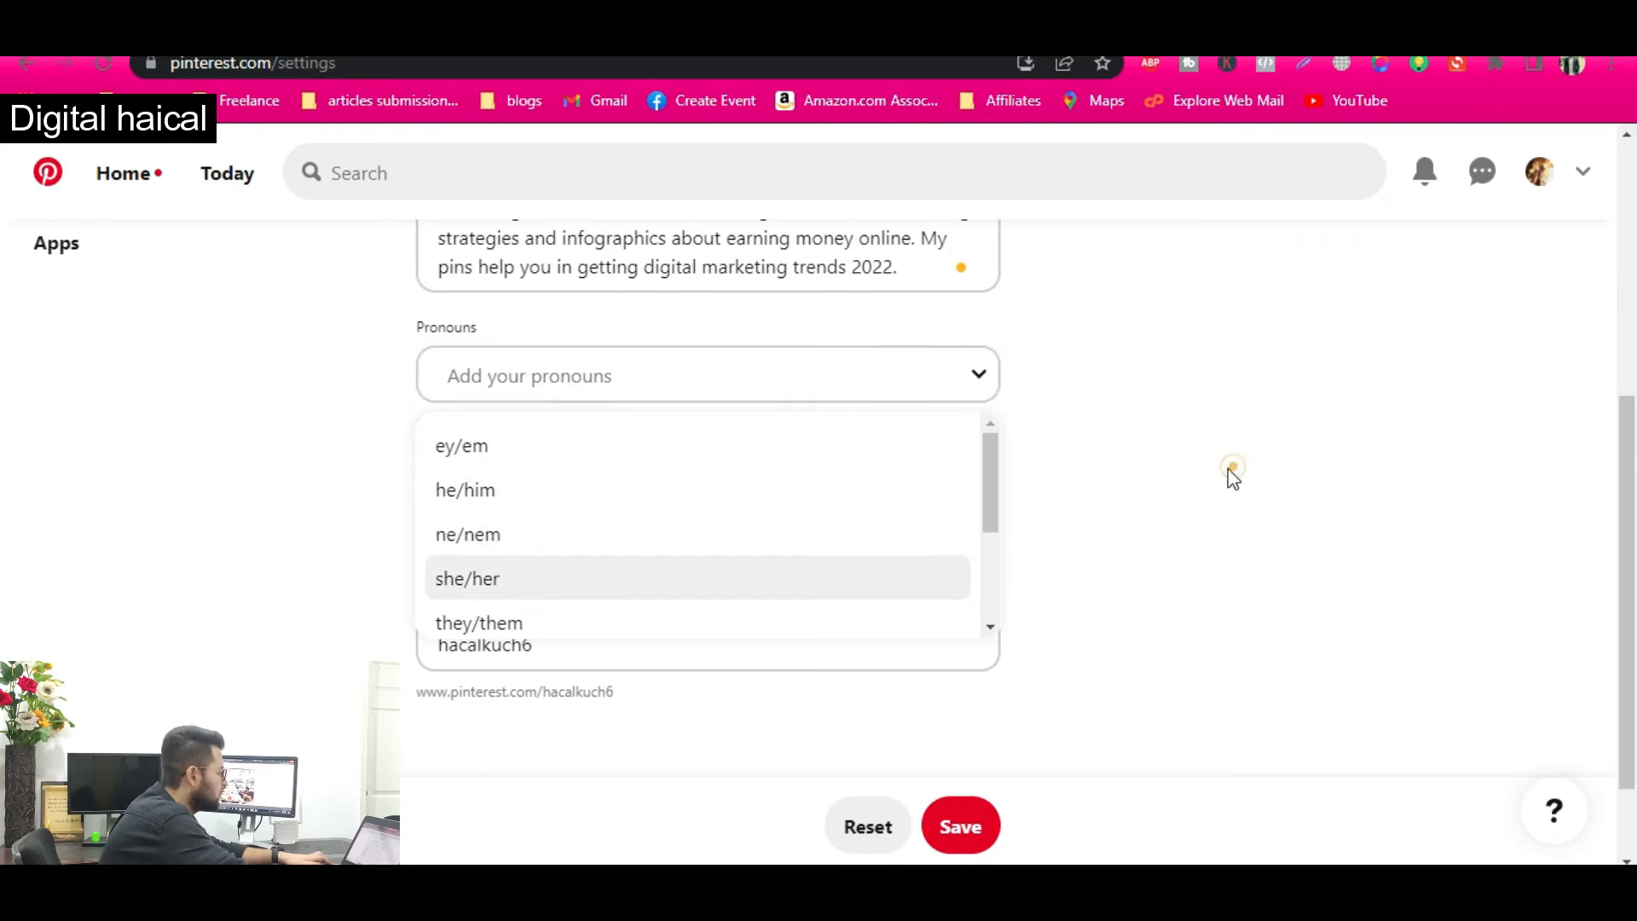
{"action": "left_click", "coordinate": [811, 381]}
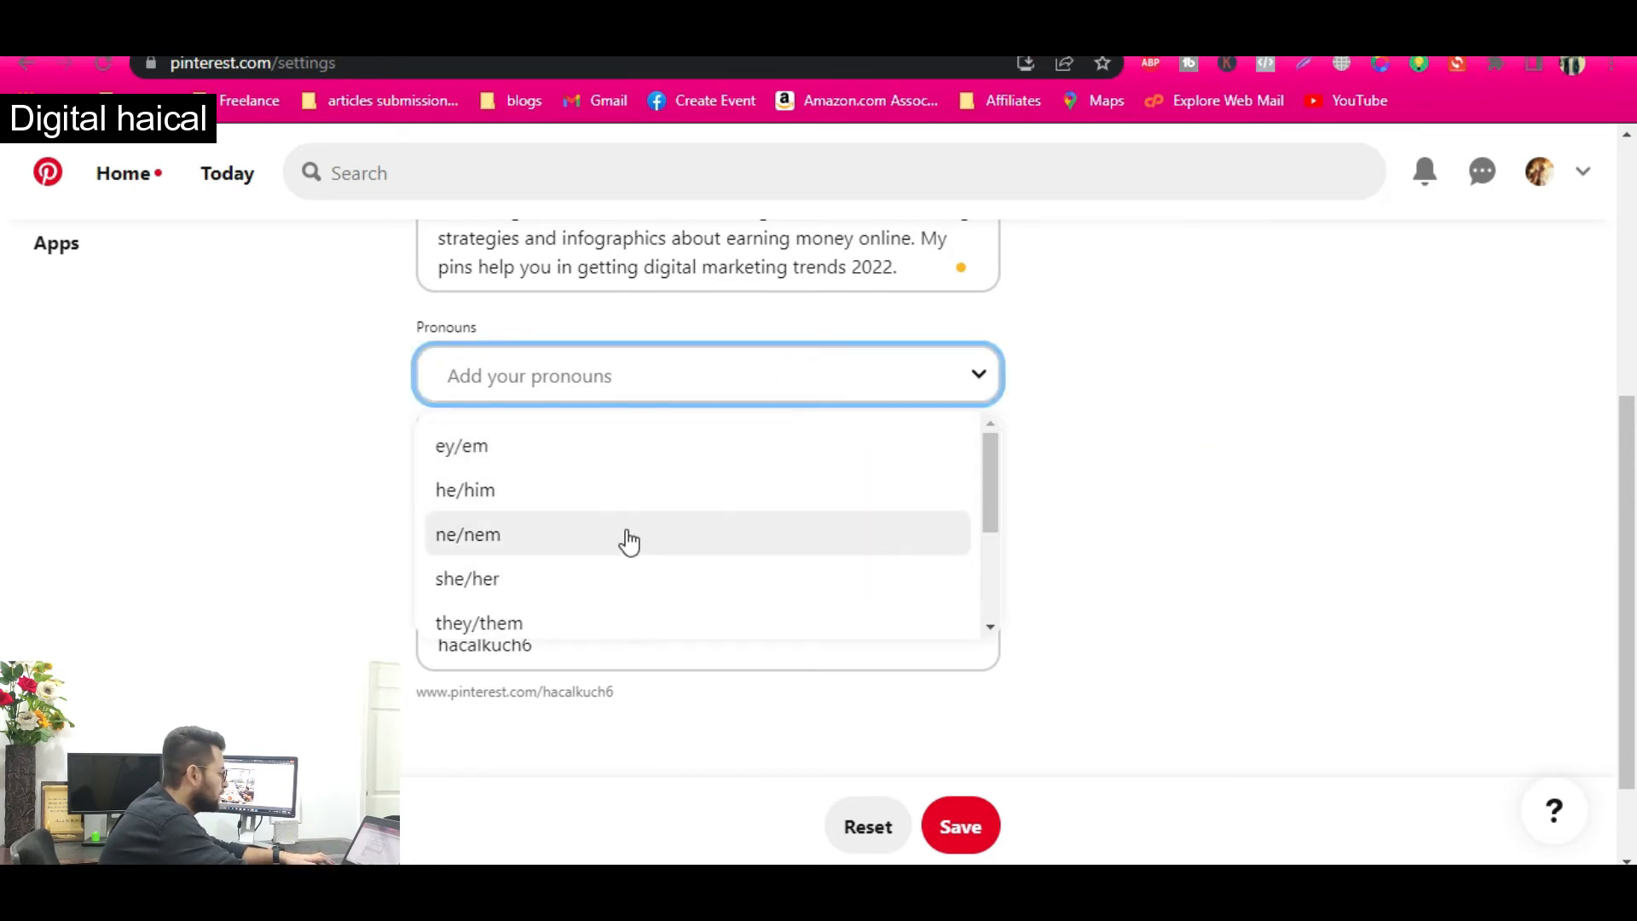
{"action": "left_click", "coordinate": [589, 499]}
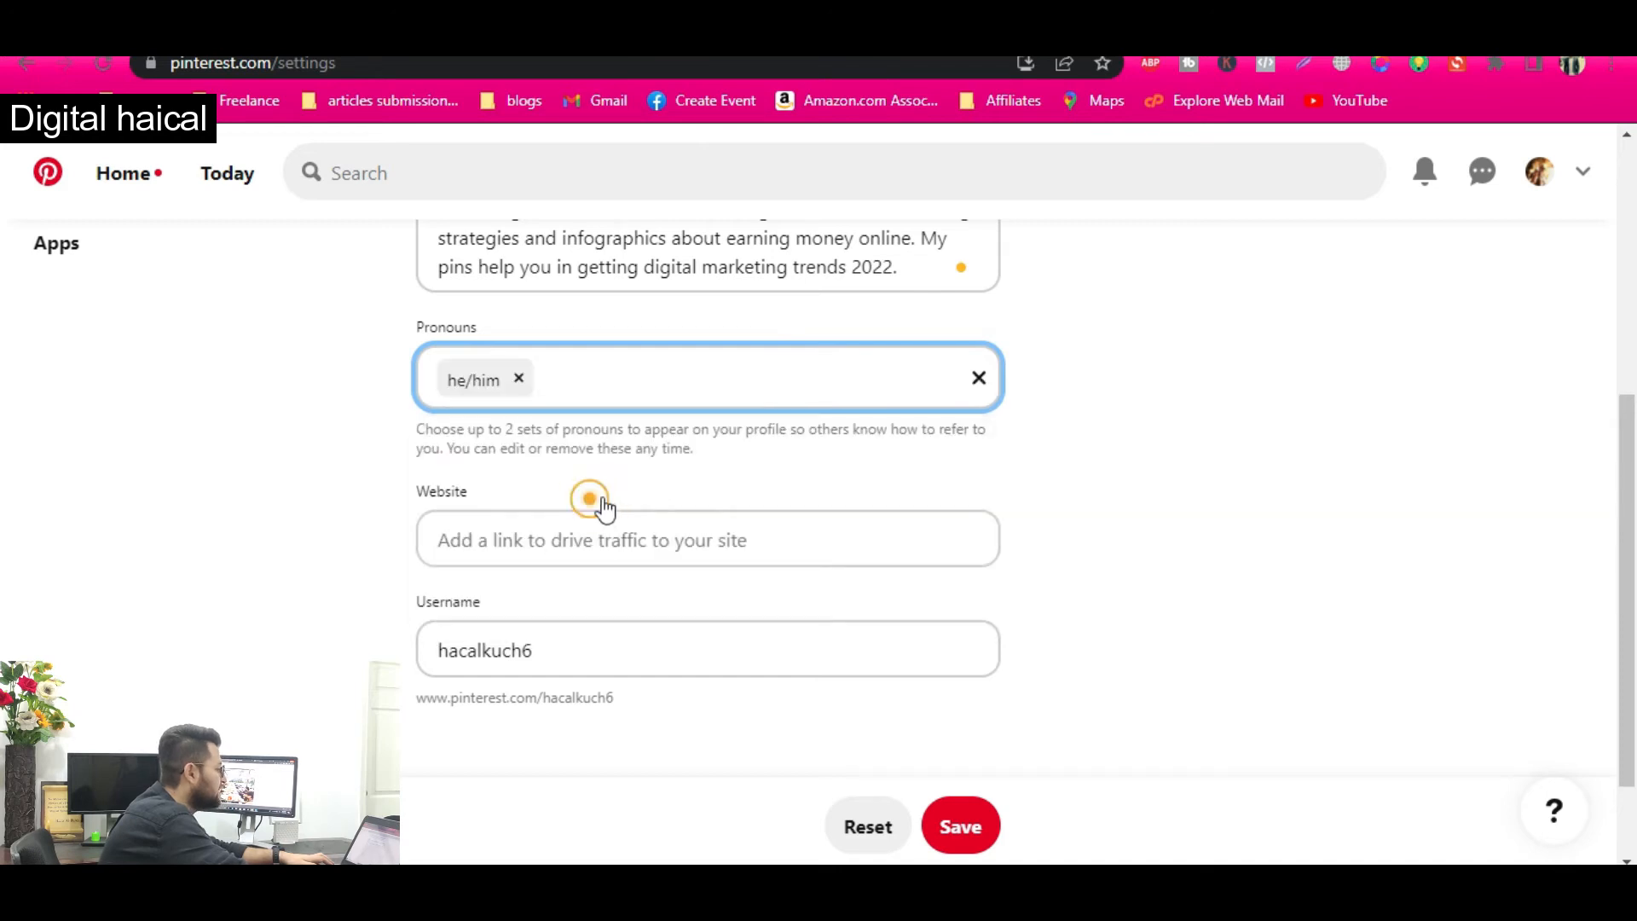
{"action": "left_click", "coordinate": [705, 548]}
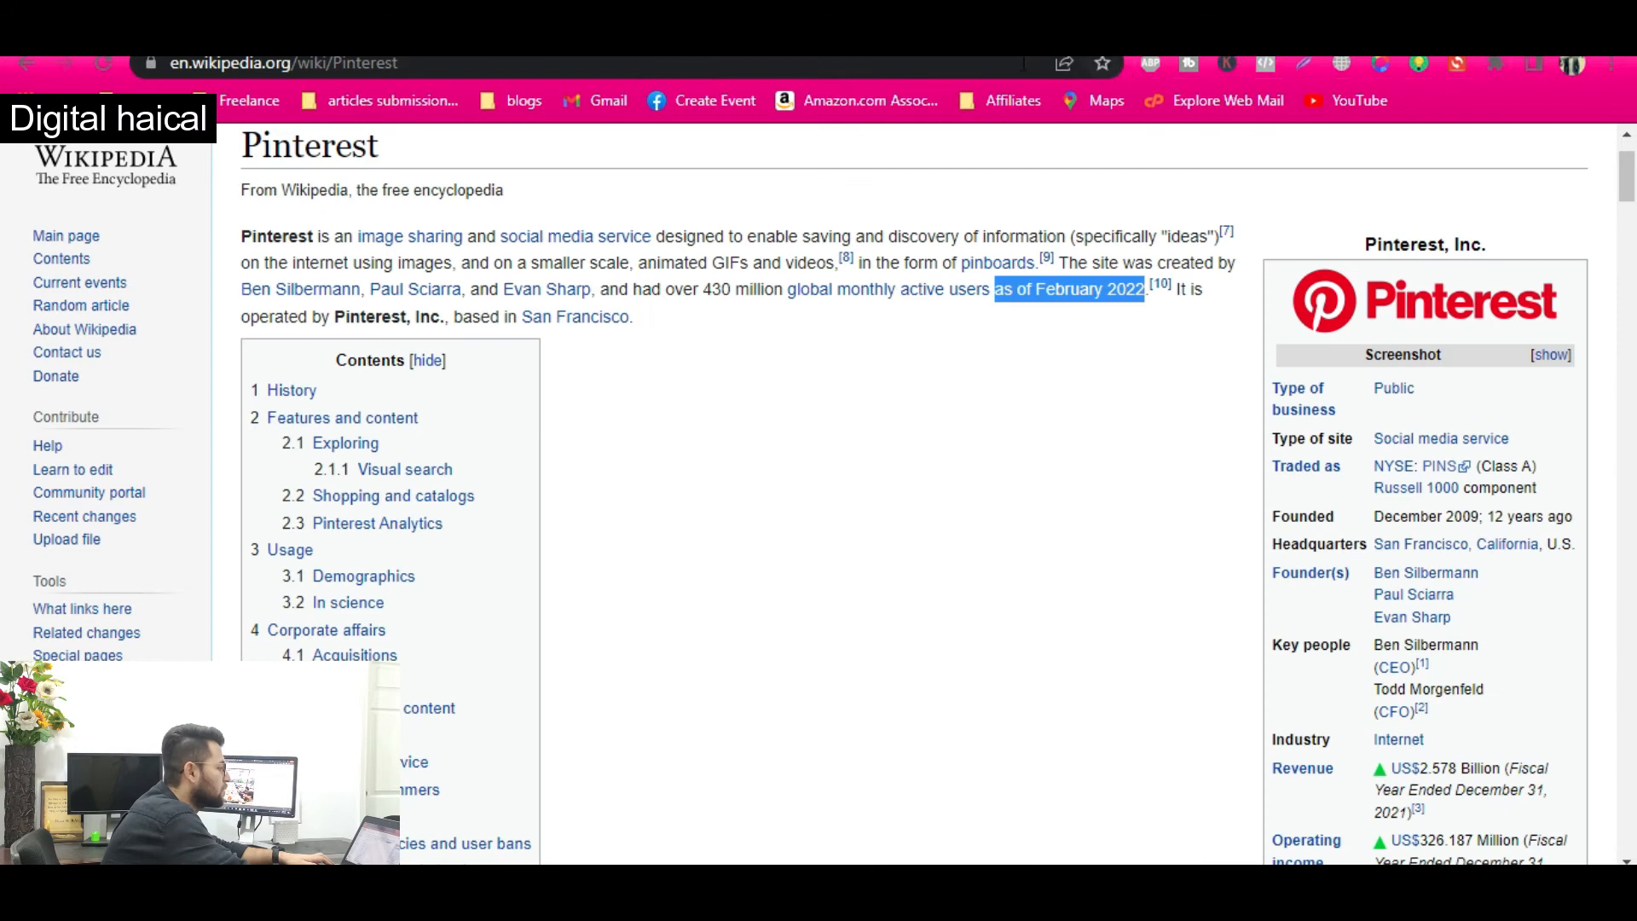
{"action": "left_click", "coordinate": [1023, 64]}
{"action": "type", "text": "explorenagartravels.com"}
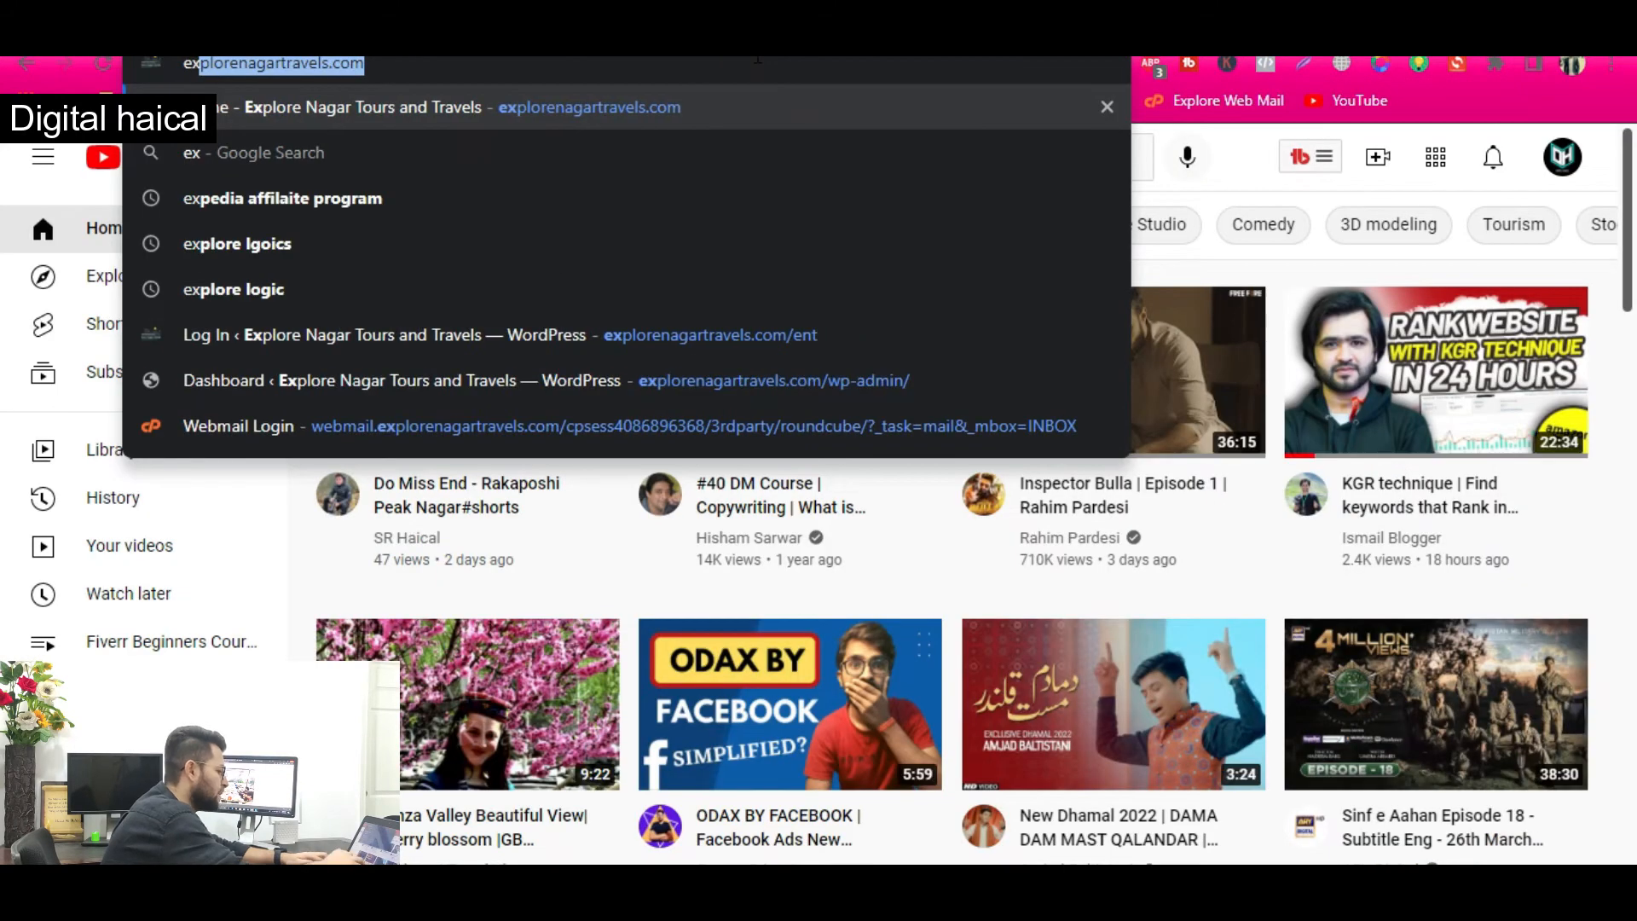
{"action": "key", "text": "Return"}
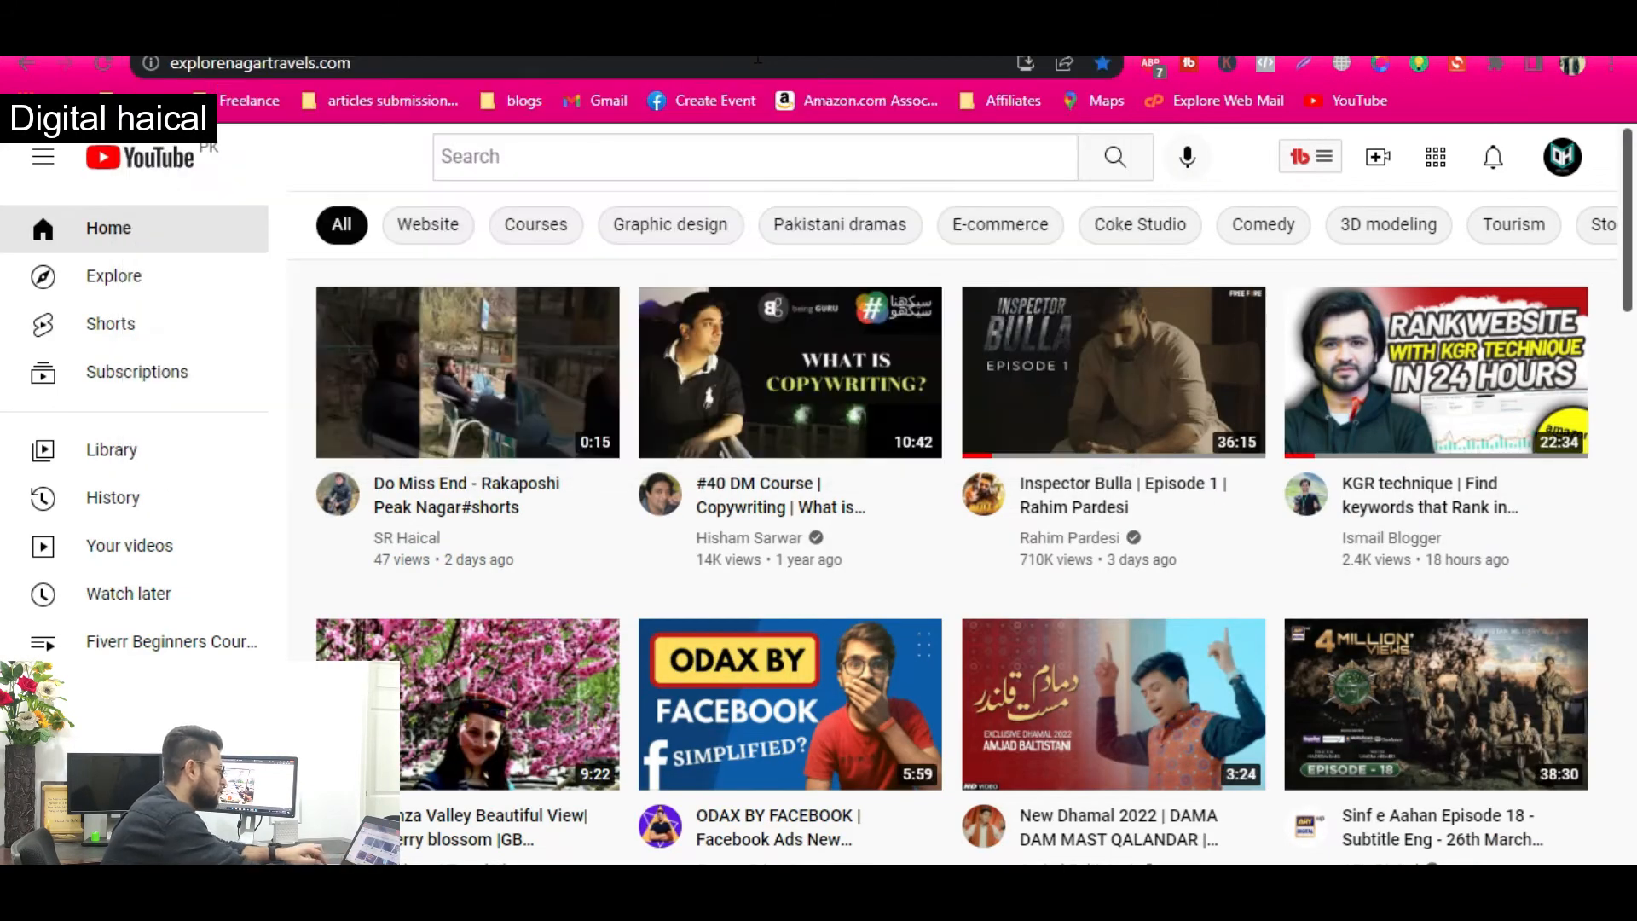
{"action": "left_click", "coordinate": [757, 61]}
{"action": "key", "text": "ctrl+c"}
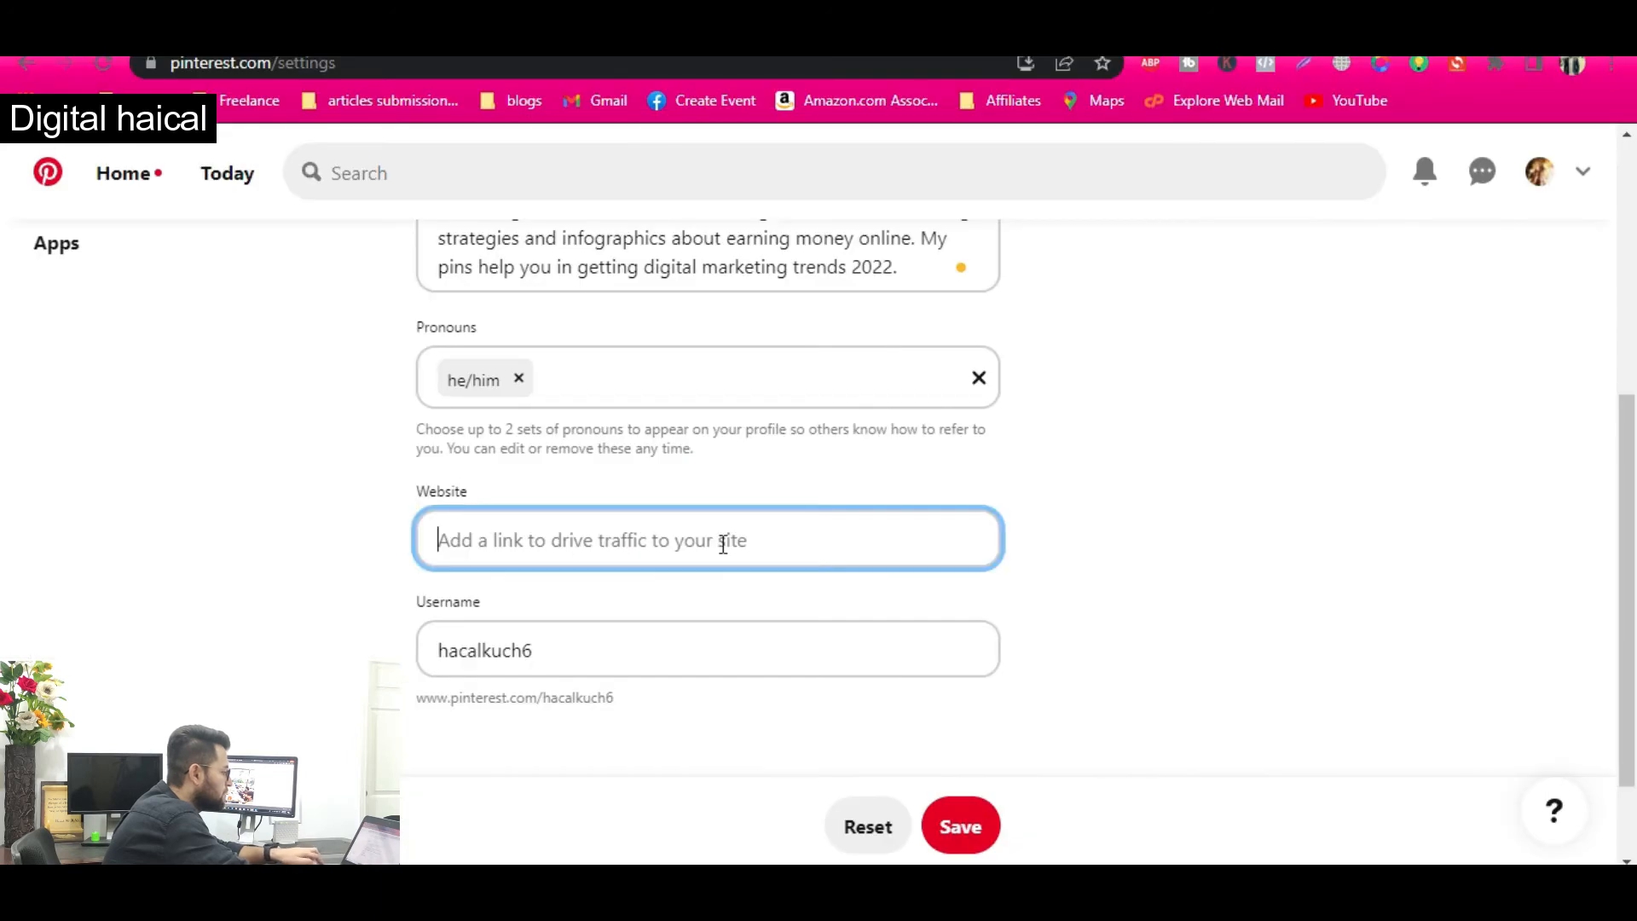
{"action": "left_click", "coordinate": [722, 543]}
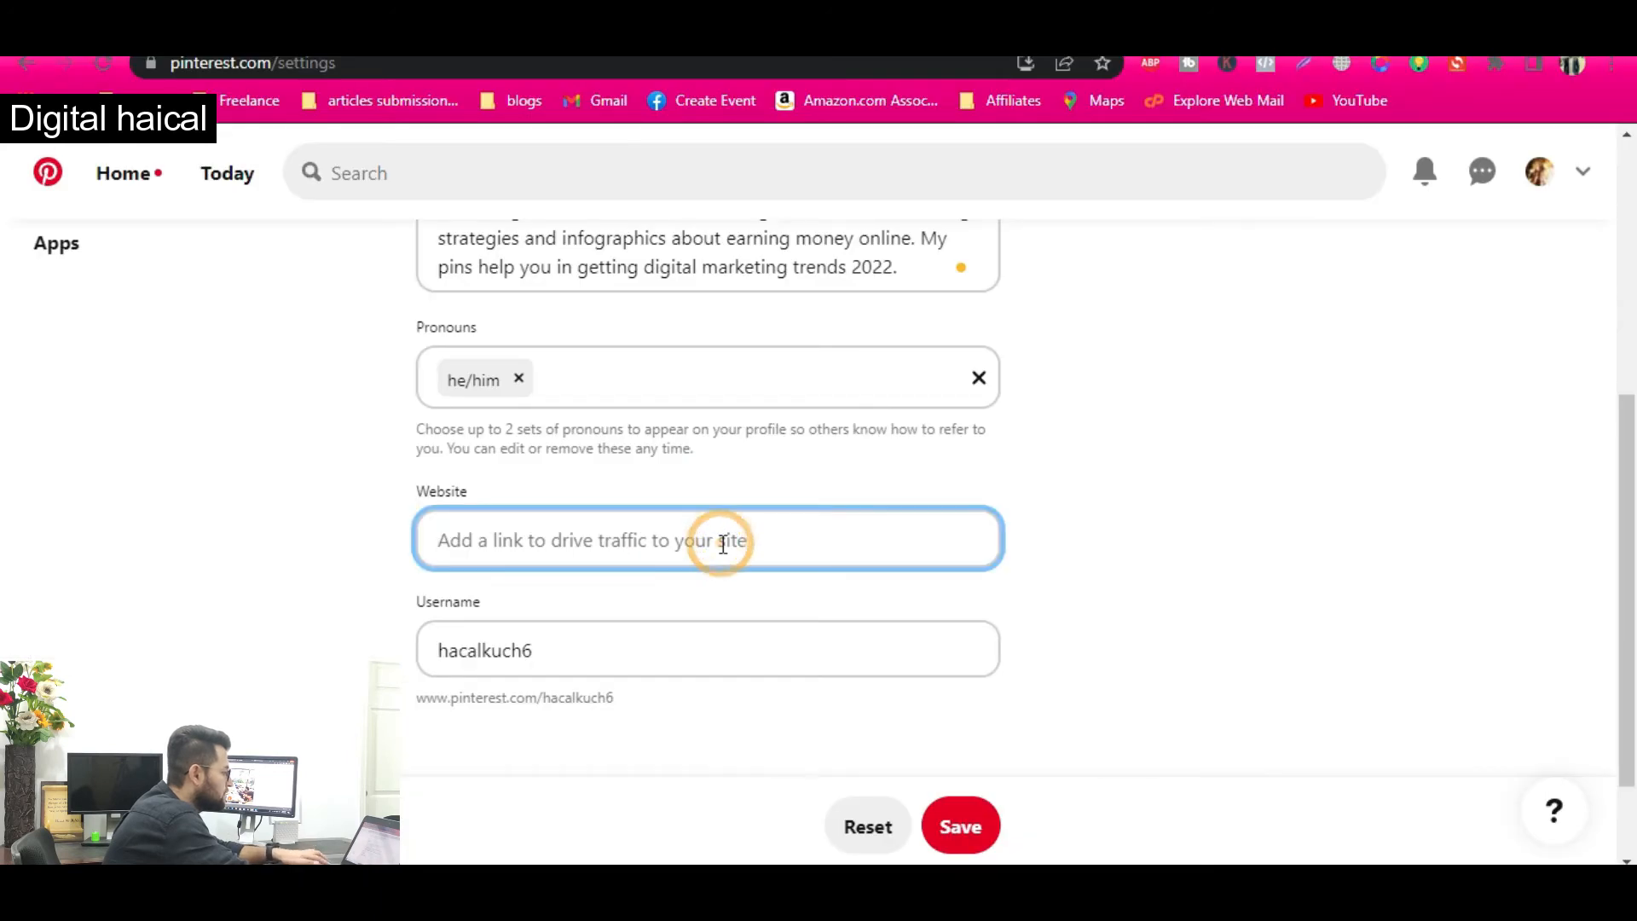
{"action": "key", "text": "ctrl+v"}
{"action": "left_click_drag", "start_coordinate": [786, 541], "coordinate": [1308, 518]}
{"action": "key", "text": "BackSpace"}
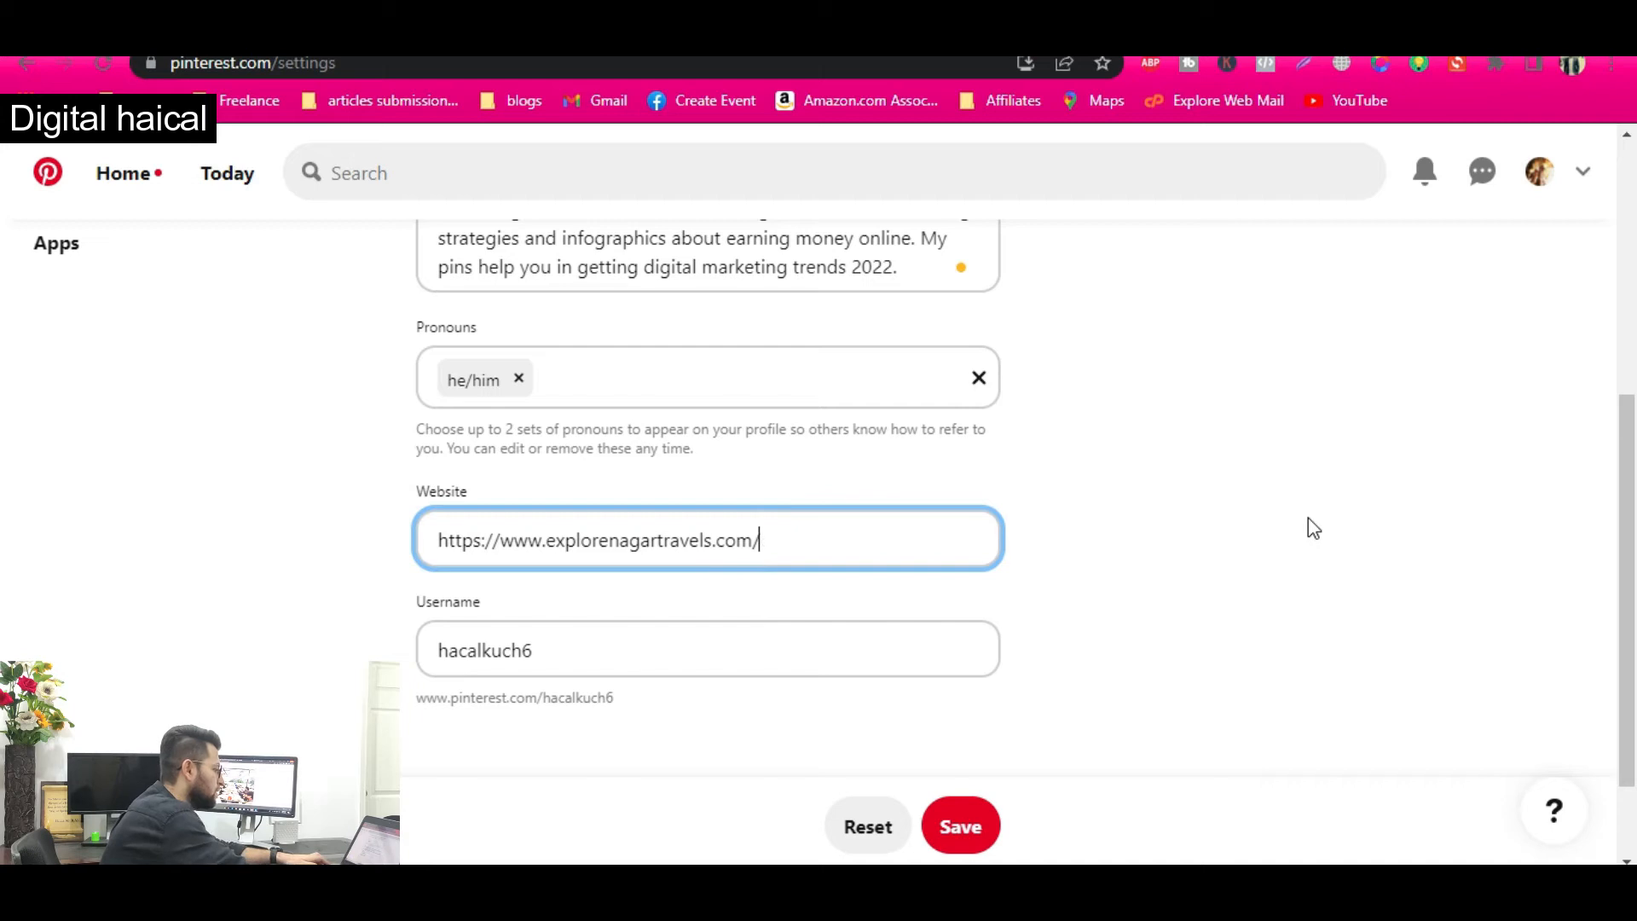
- Try to save the public profile with the username digitalhaical
{"action": "left_click", "coordinate": [655, 667]}
{"action": "double_click", "coordinate": [656, 666]}
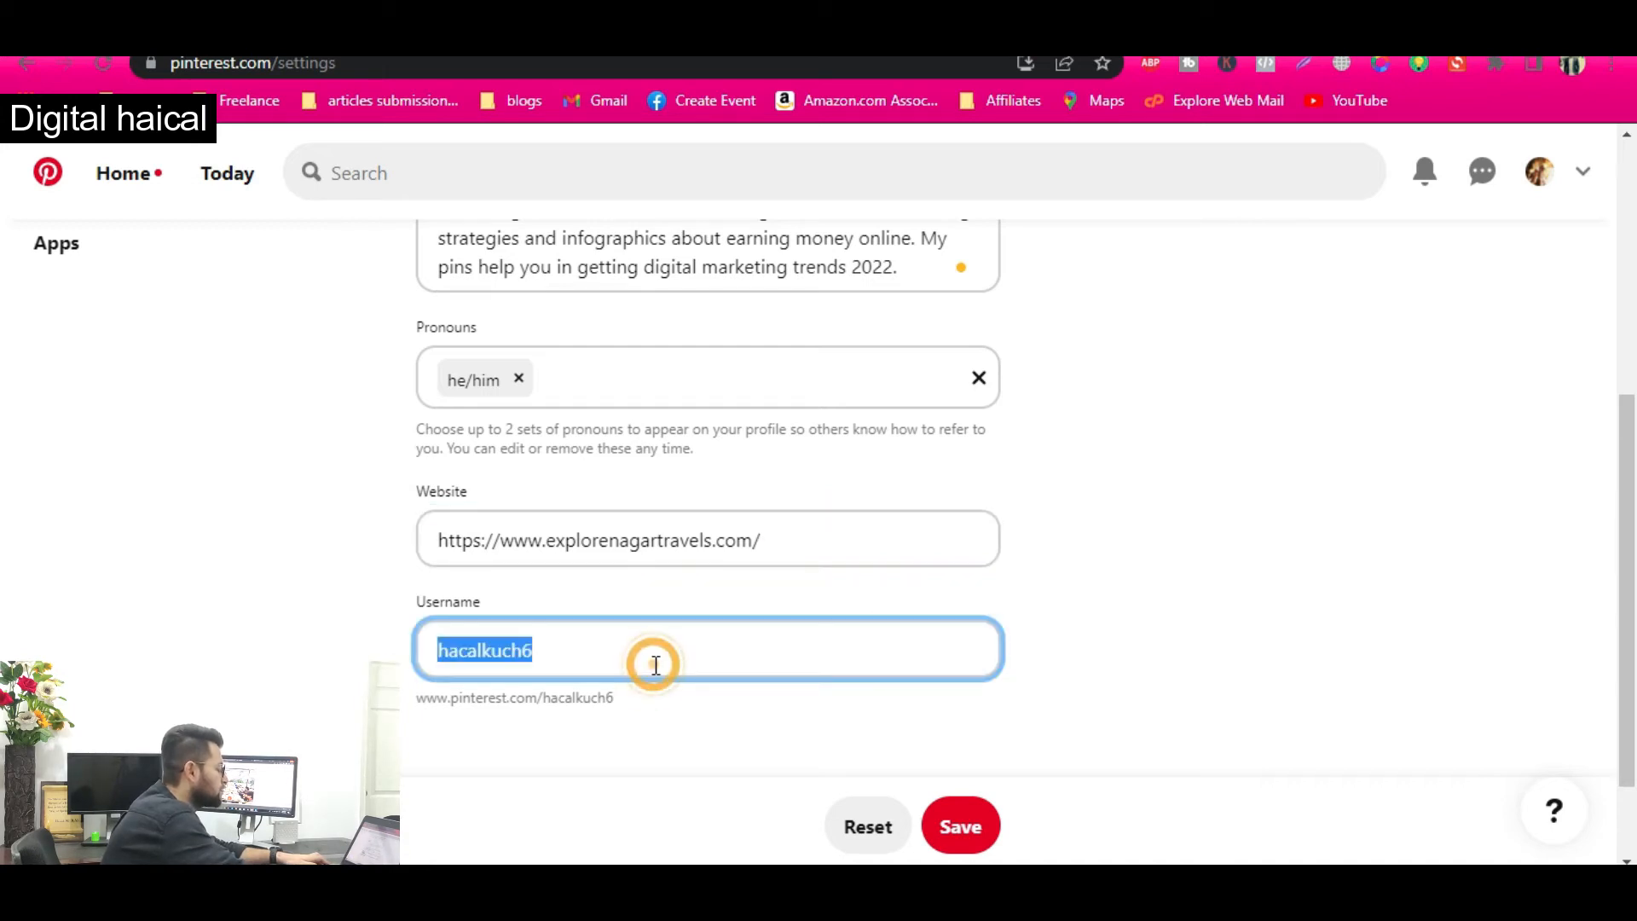
{"action": "type", "text": "digitalhaical"}
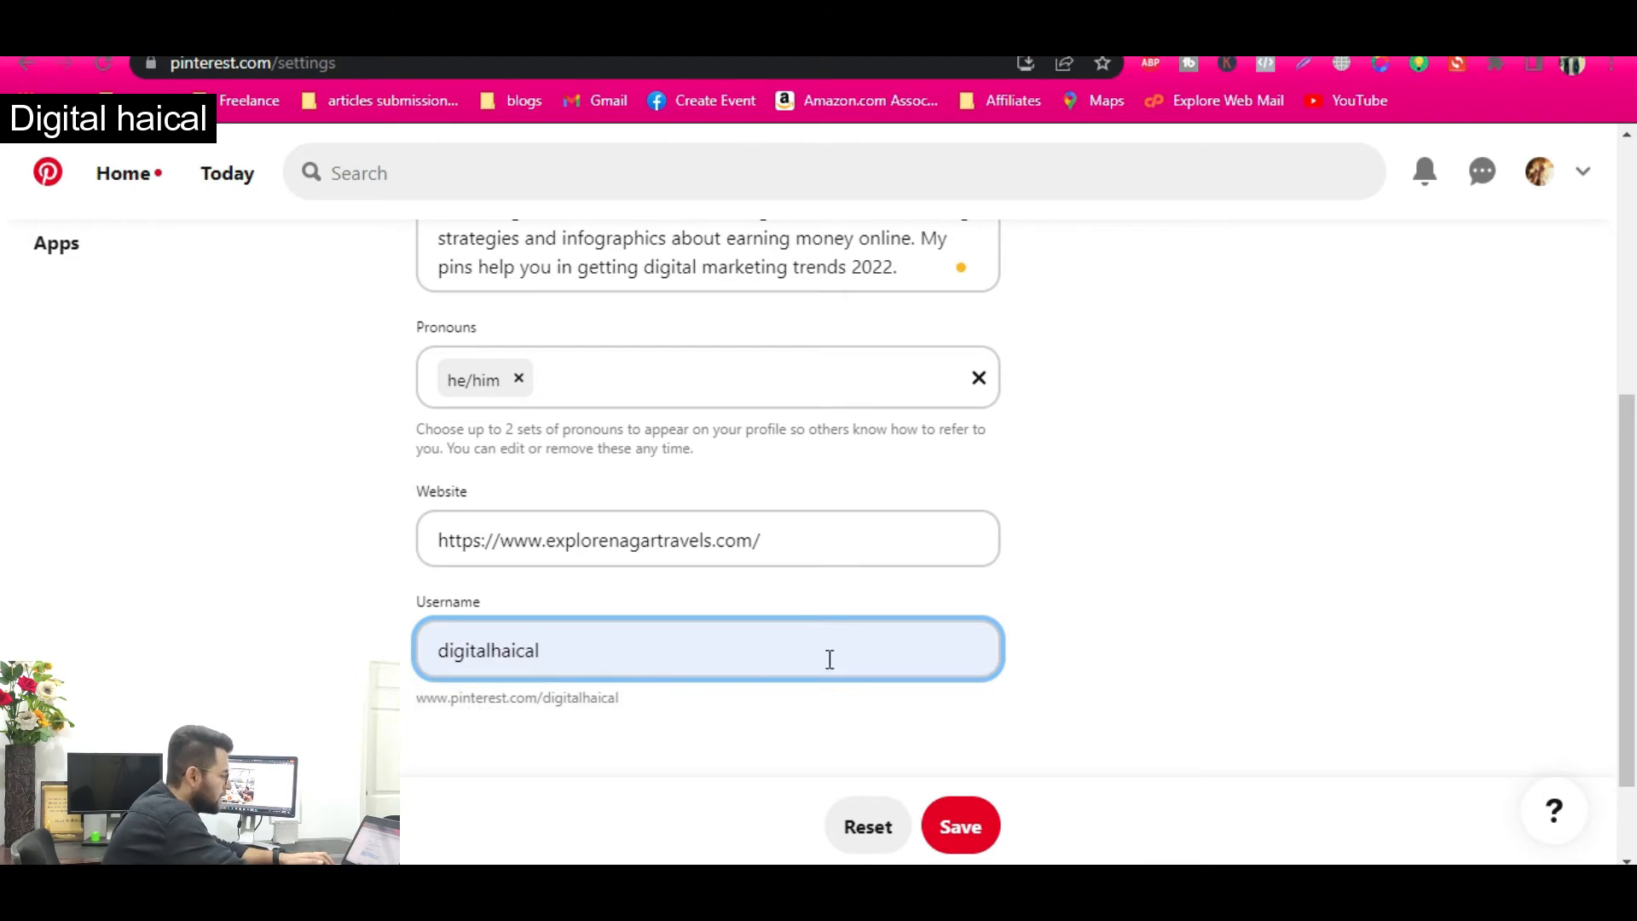
{"action": "scroll", "coordinate": [832, 669], "scroll_direction": "down", "scroll_amount": 2}
{"action": "left_click_drag", "start_coordinate": [463, 578], "coordinate": [646, 596]}
{"action": "left_click", "coordinate": [657, 612]}
{"action": "scroll", "coordinate": [676, 604], "scroll_direction": "up", "scroll_amount": 4}
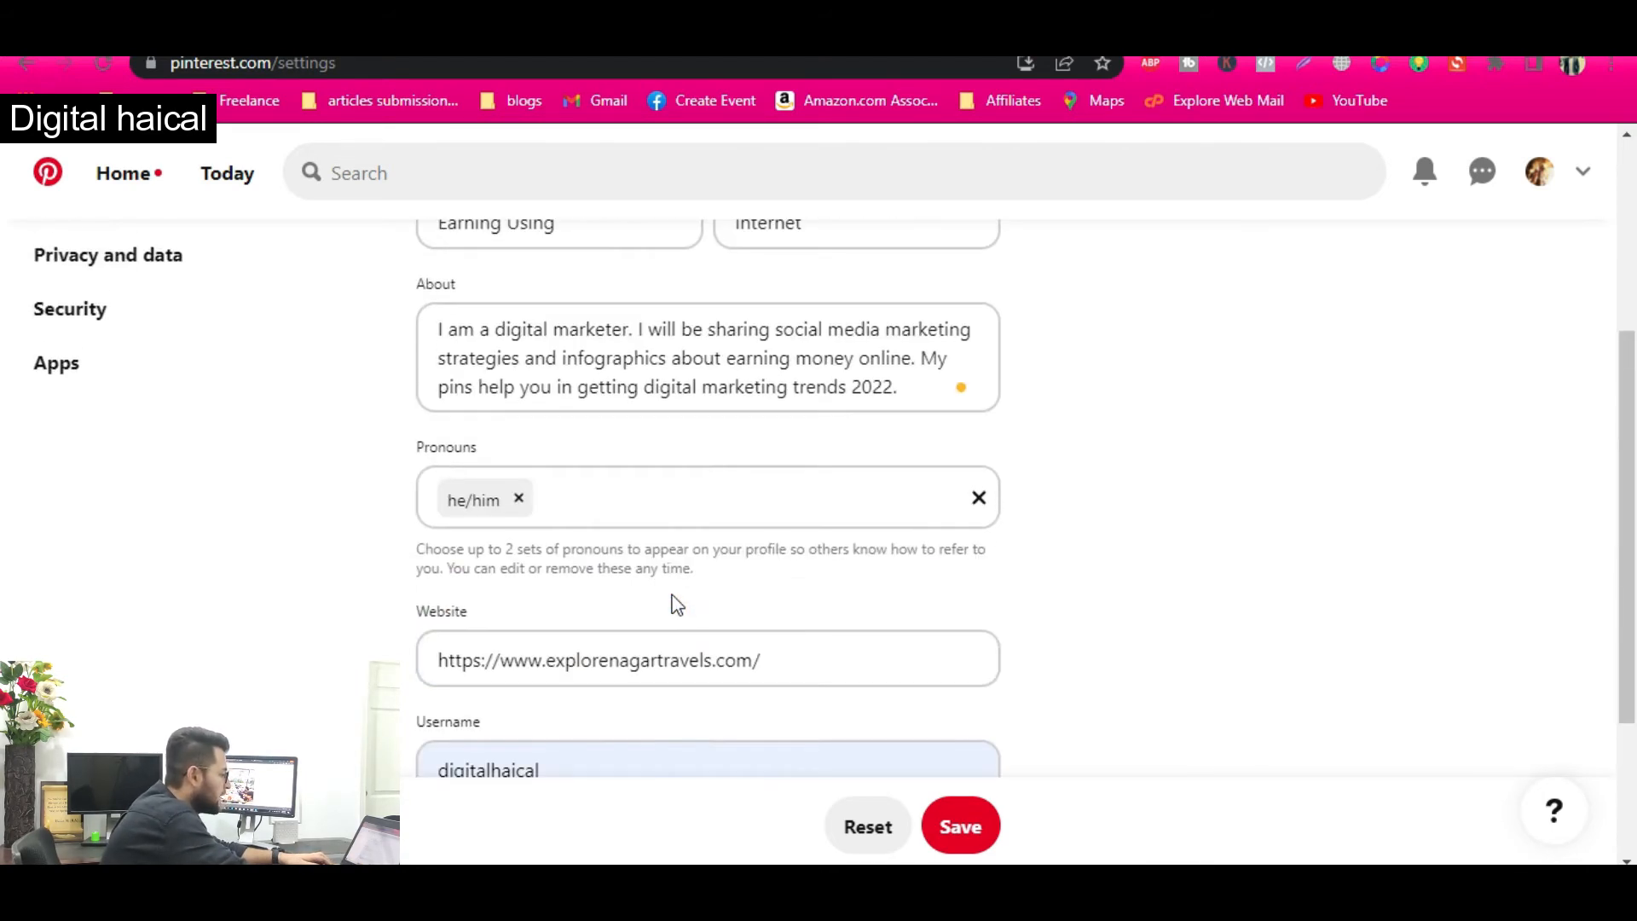
{"action": "left_click_drag", "start_coordinate": [513, 673], "coordinate": [792, 675]}
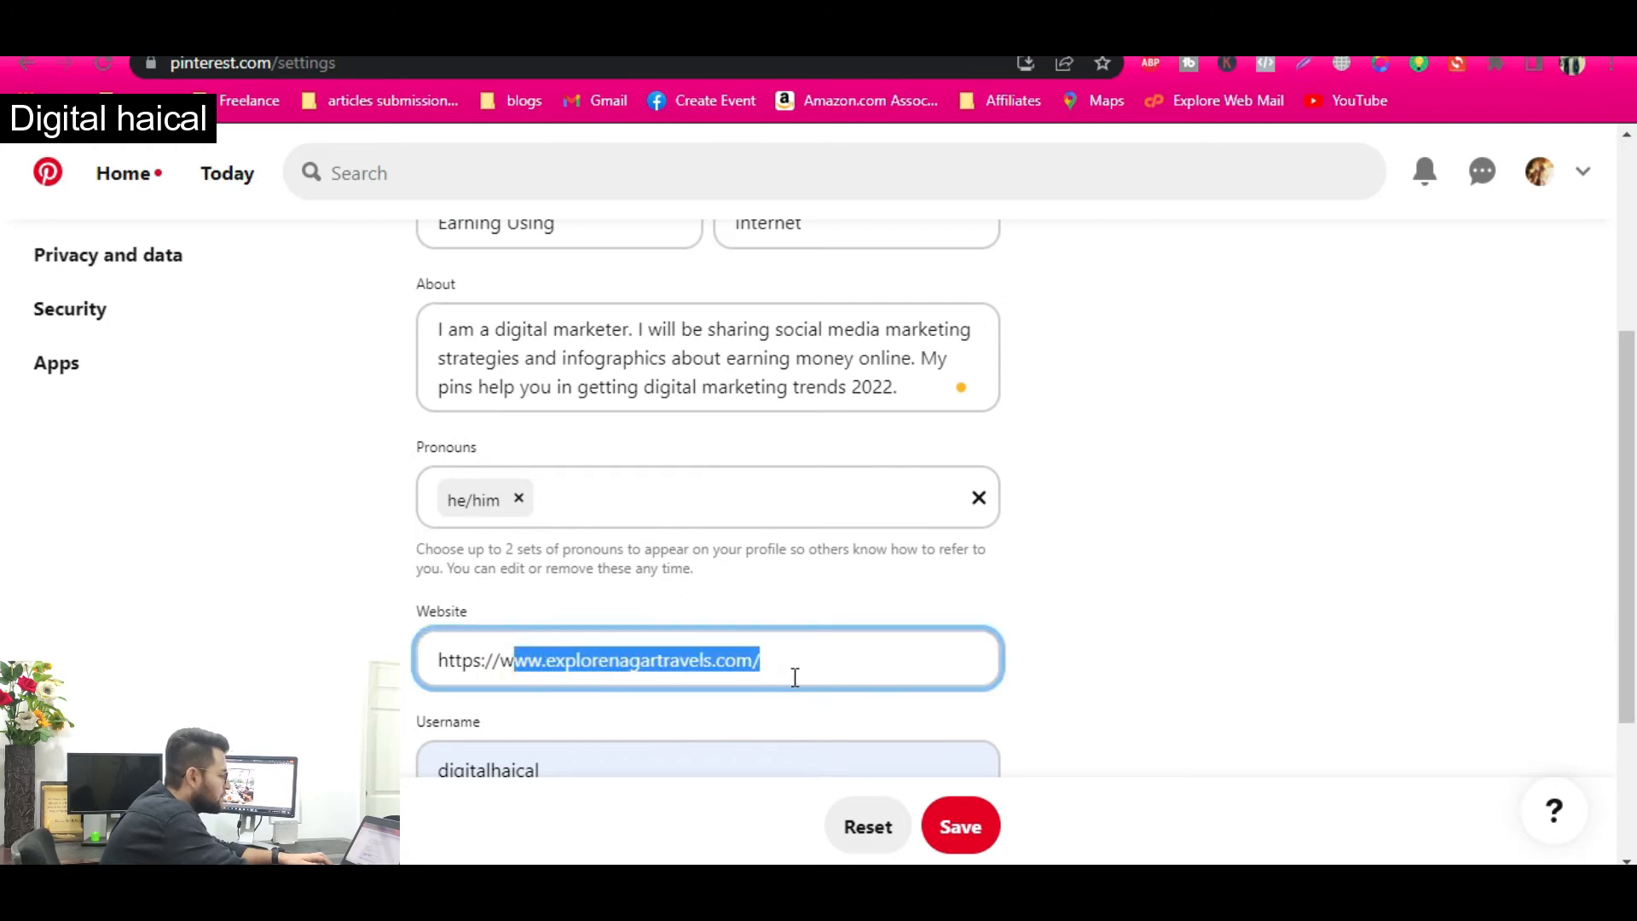
{"action": "left_click", "coordinate": [959, 826]}
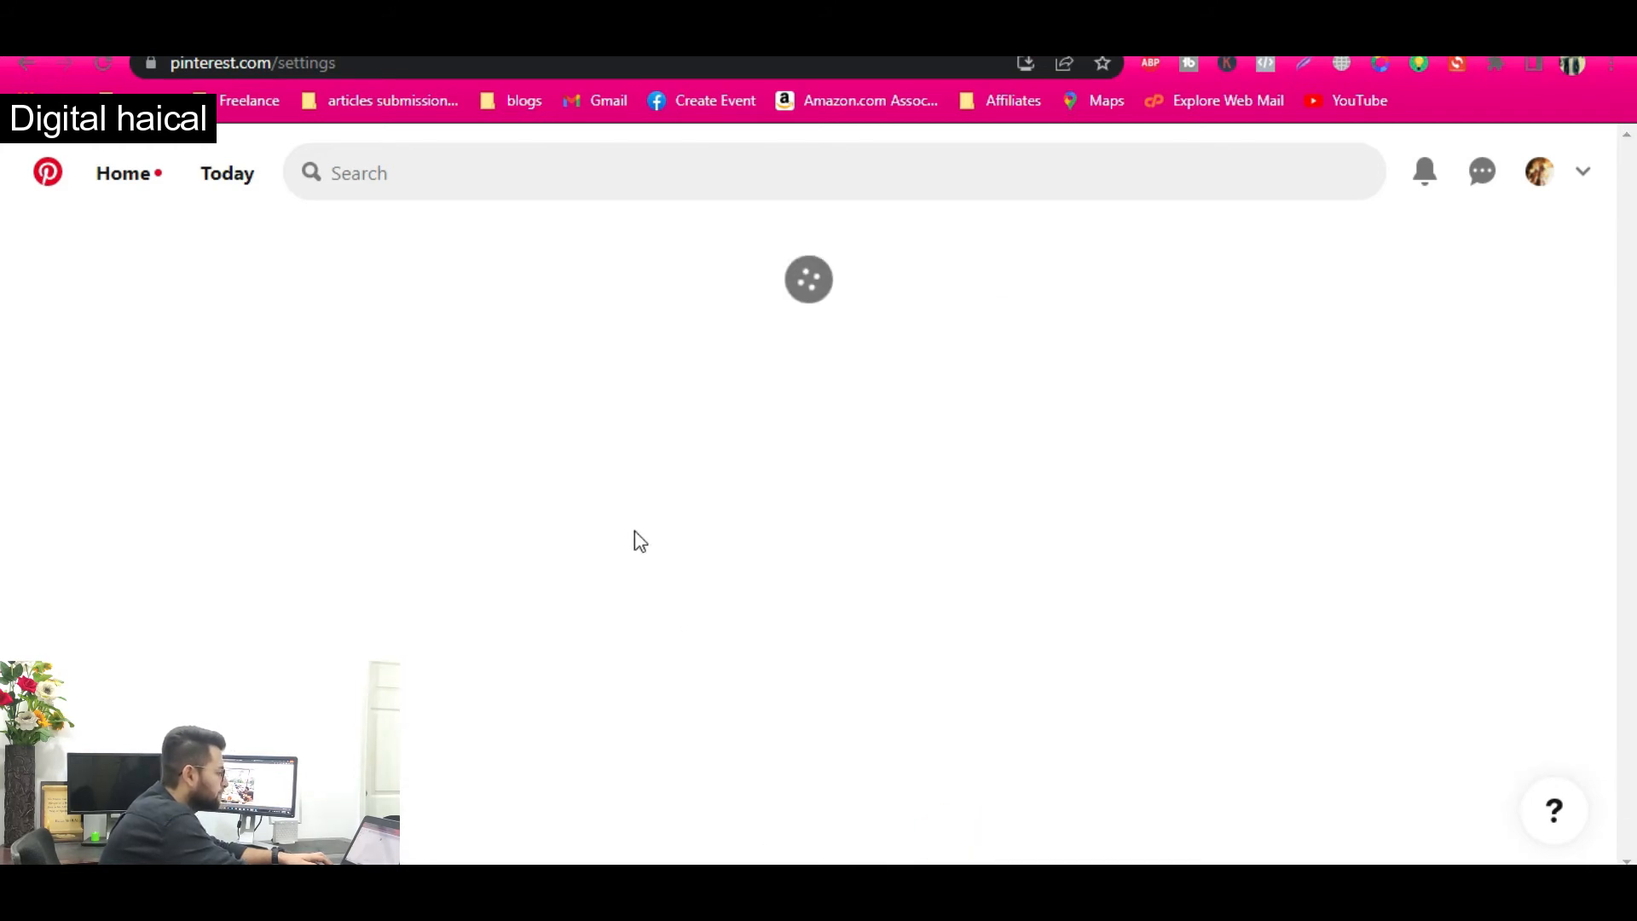
- Replace the username with Rakalogics and save the public profile
{"action": "scroll", "coordinate": [635, 531], "scroll_direction": "down", "scroll_amount": 1}
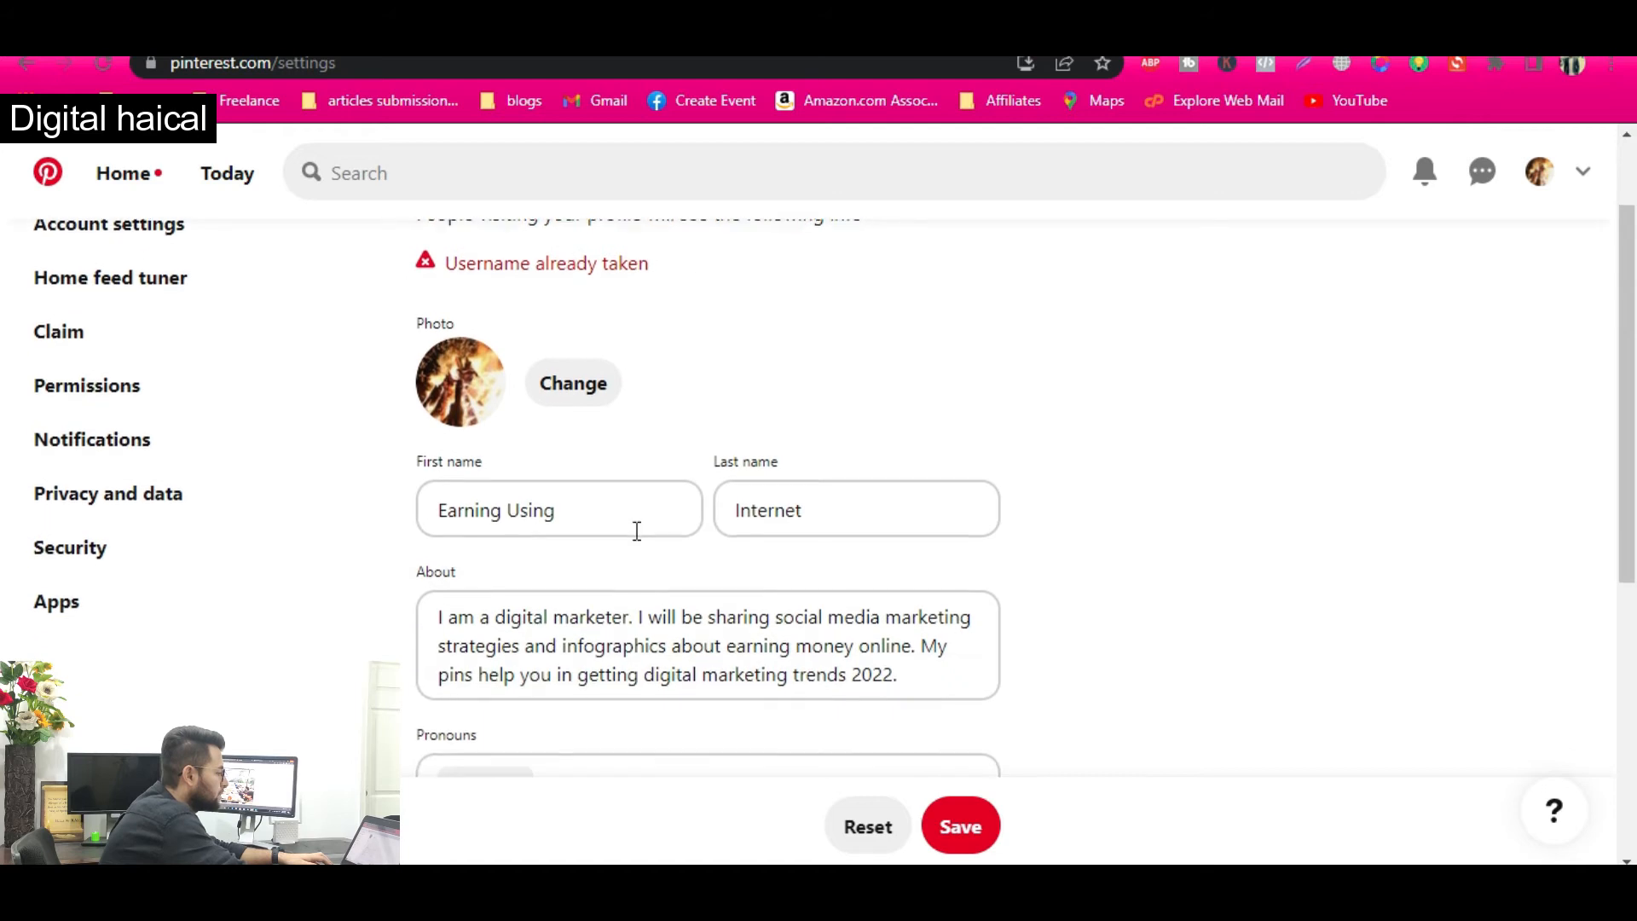
{"action": "scroll", "coordinate": [636, 531], "scroll_direction": "down", "scroll_amount": 4}
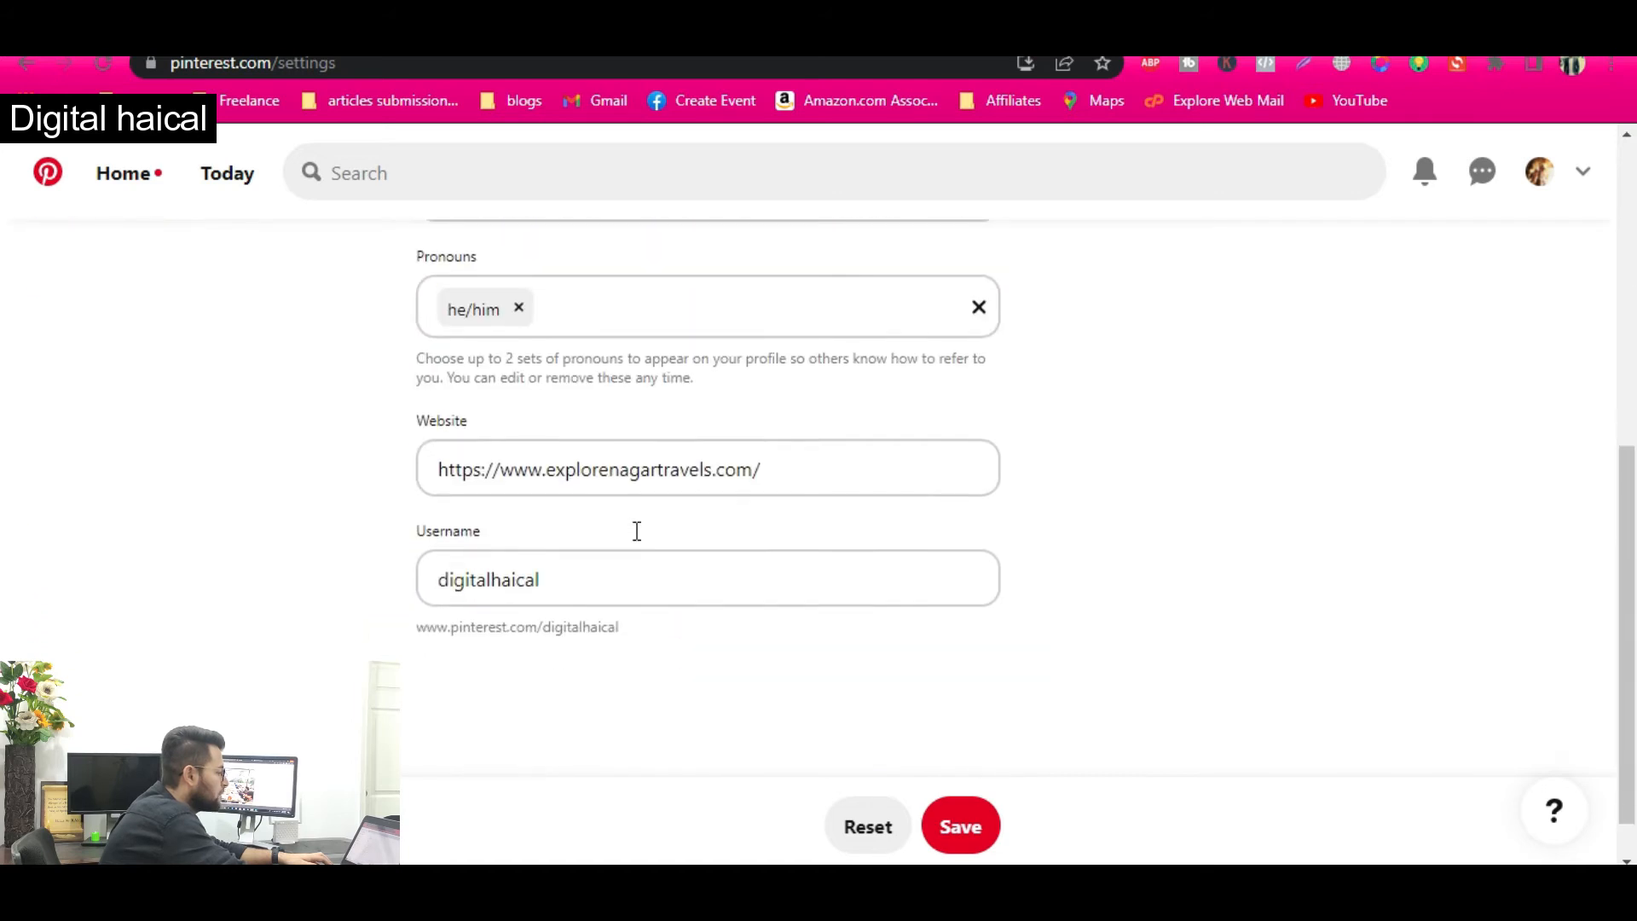
{"action": "left_click", "coordinate": [629, 578]}
{"action": "key", "text": "BackSpace"}
{"action": "key", "text": "BackSpace"}
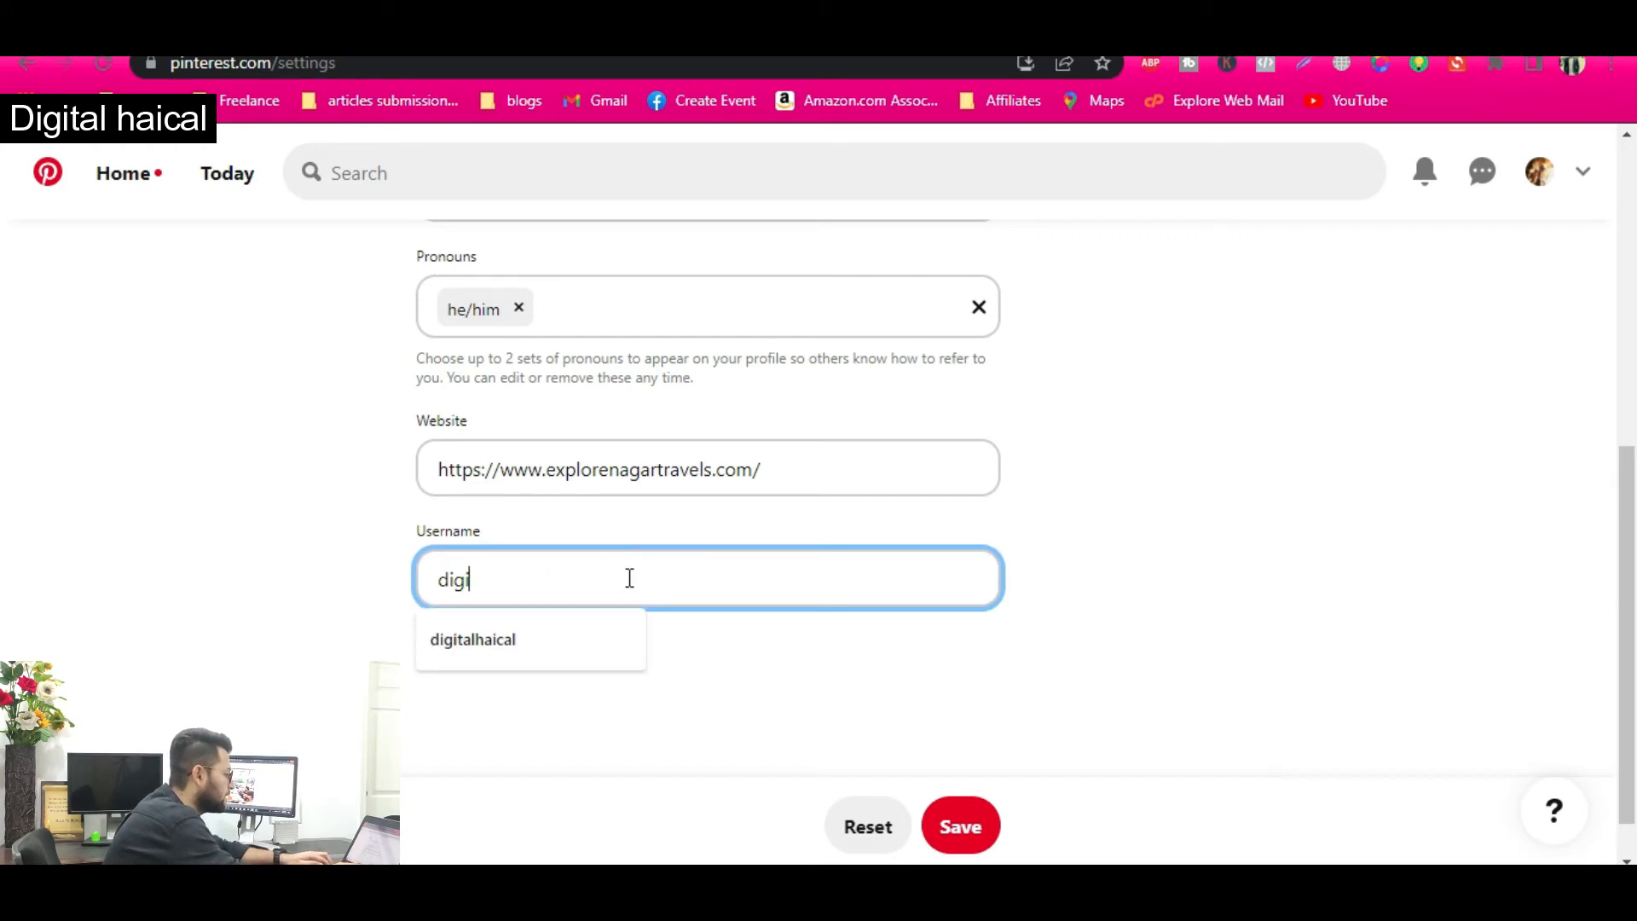
{"action": "key", "text": "BackSpace"}
{"action": "key", "text": "BackSpace"}
{"action": "type", "text": "Ra"}
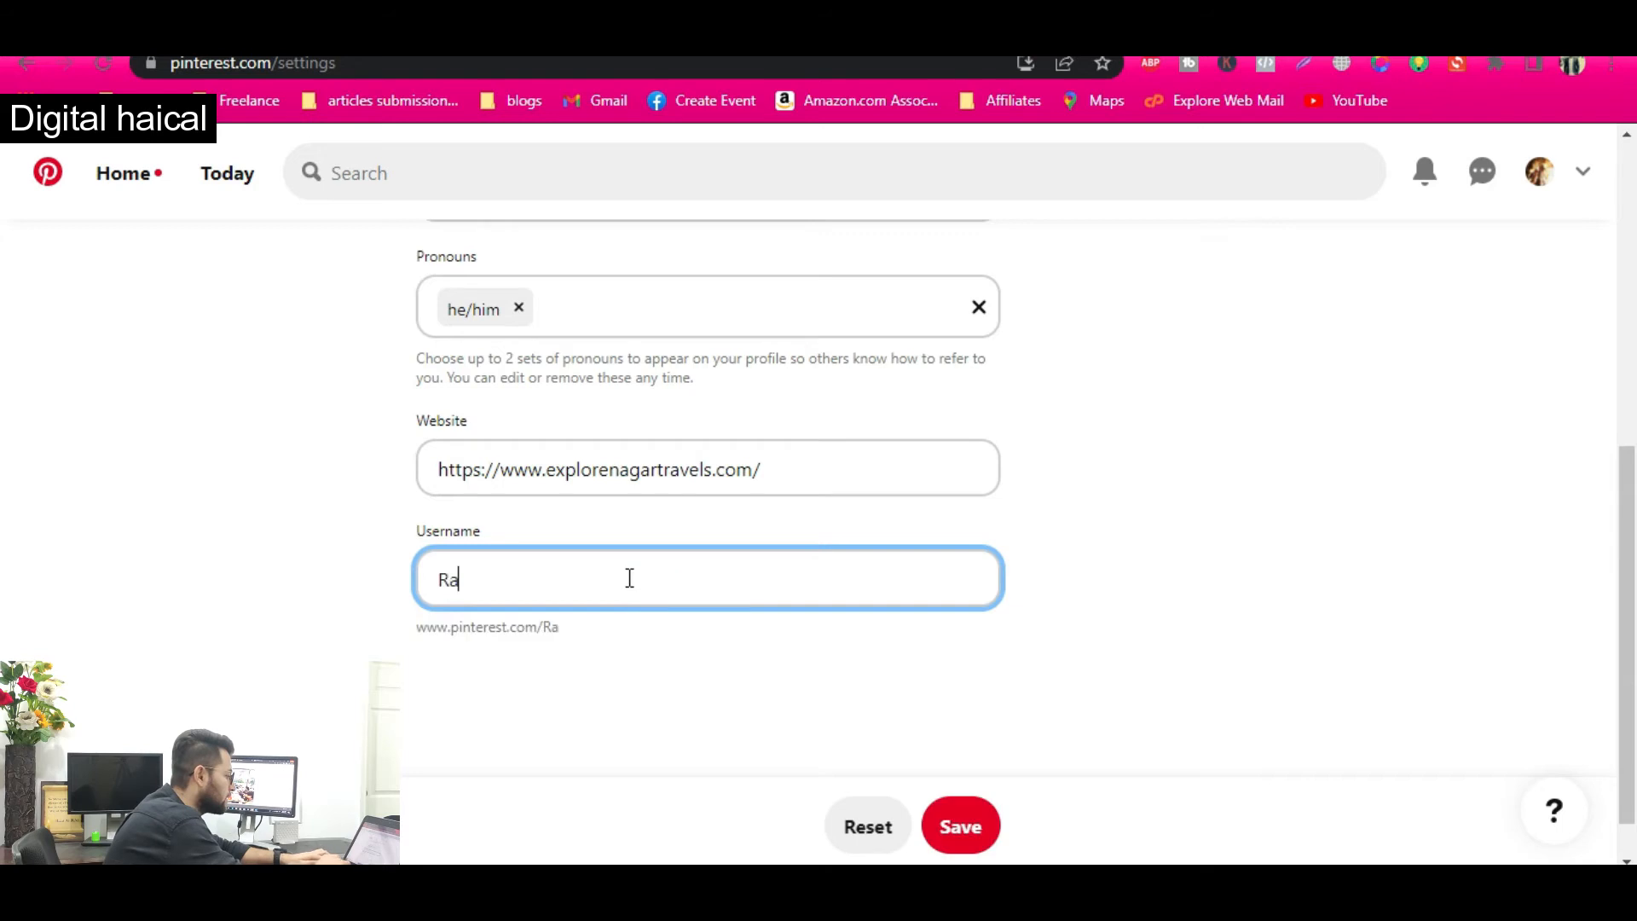
{"action": "type", "text": "kalogics"}
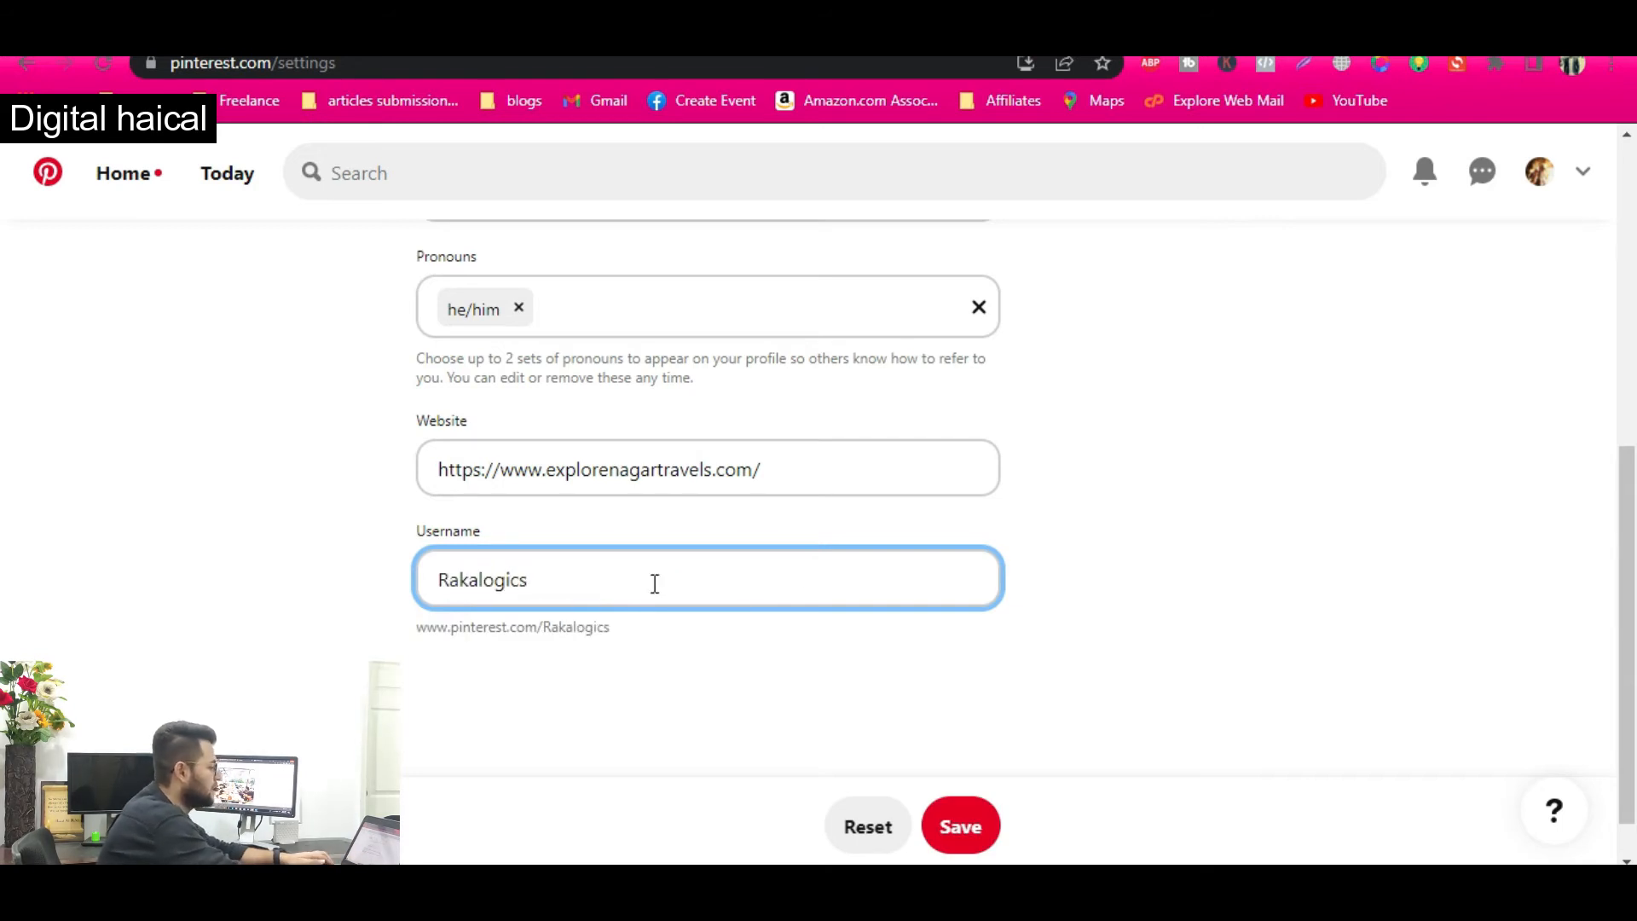
{"action": "left_click", "coordinate": [957, 826]}
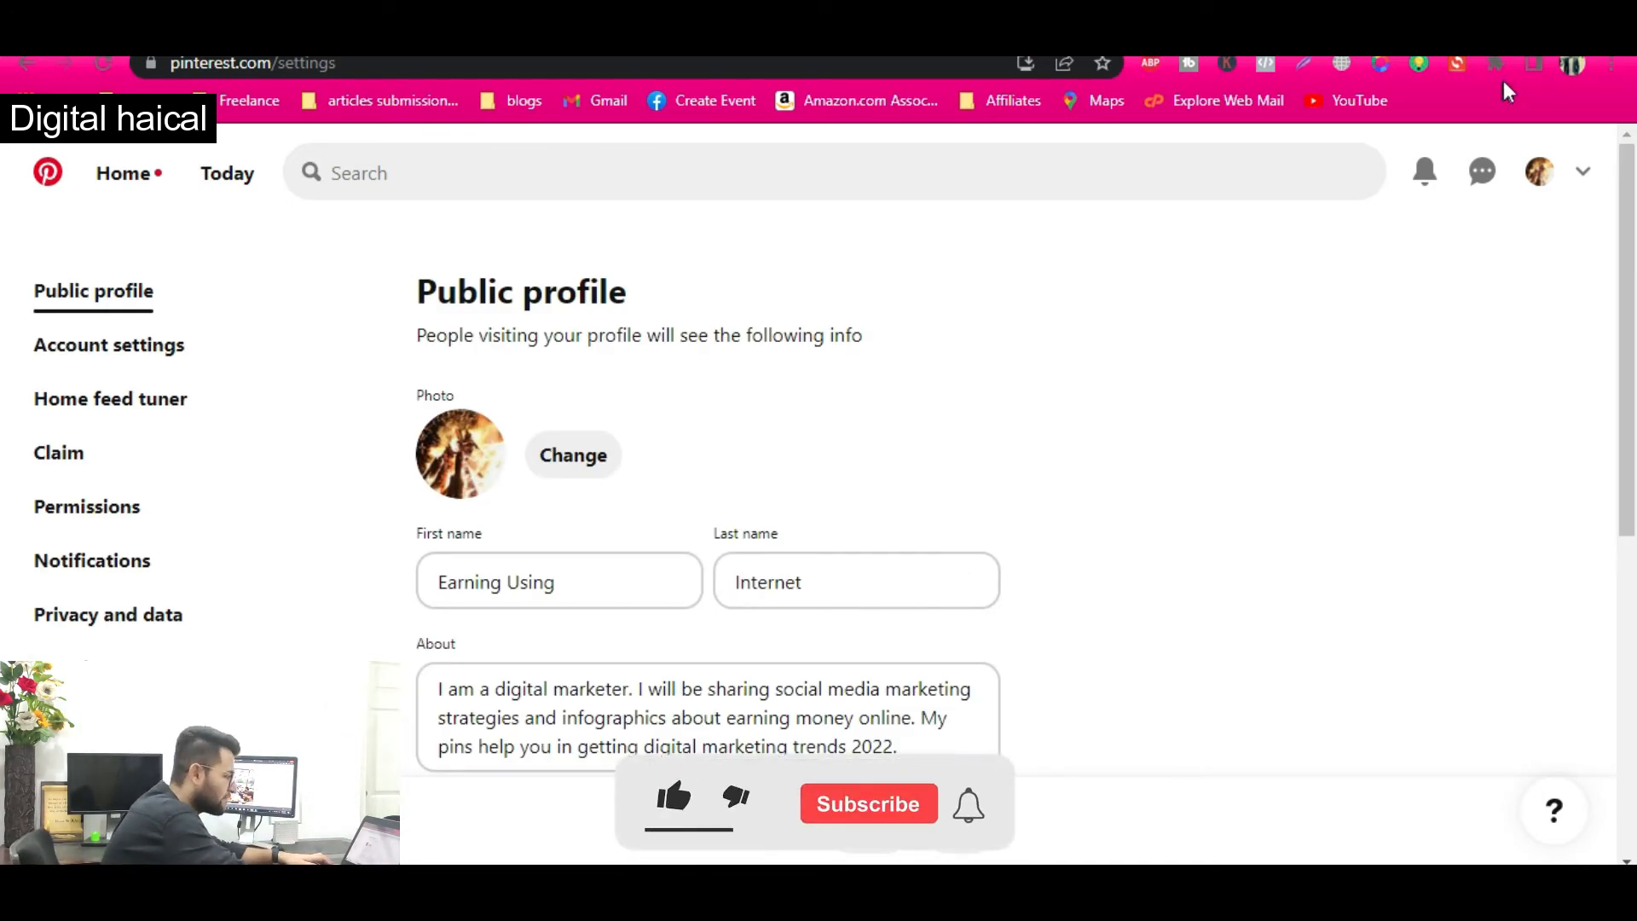
- View the public profile page and read its full About text
{"action": "left_click", "coordinate": [1545, 188]}
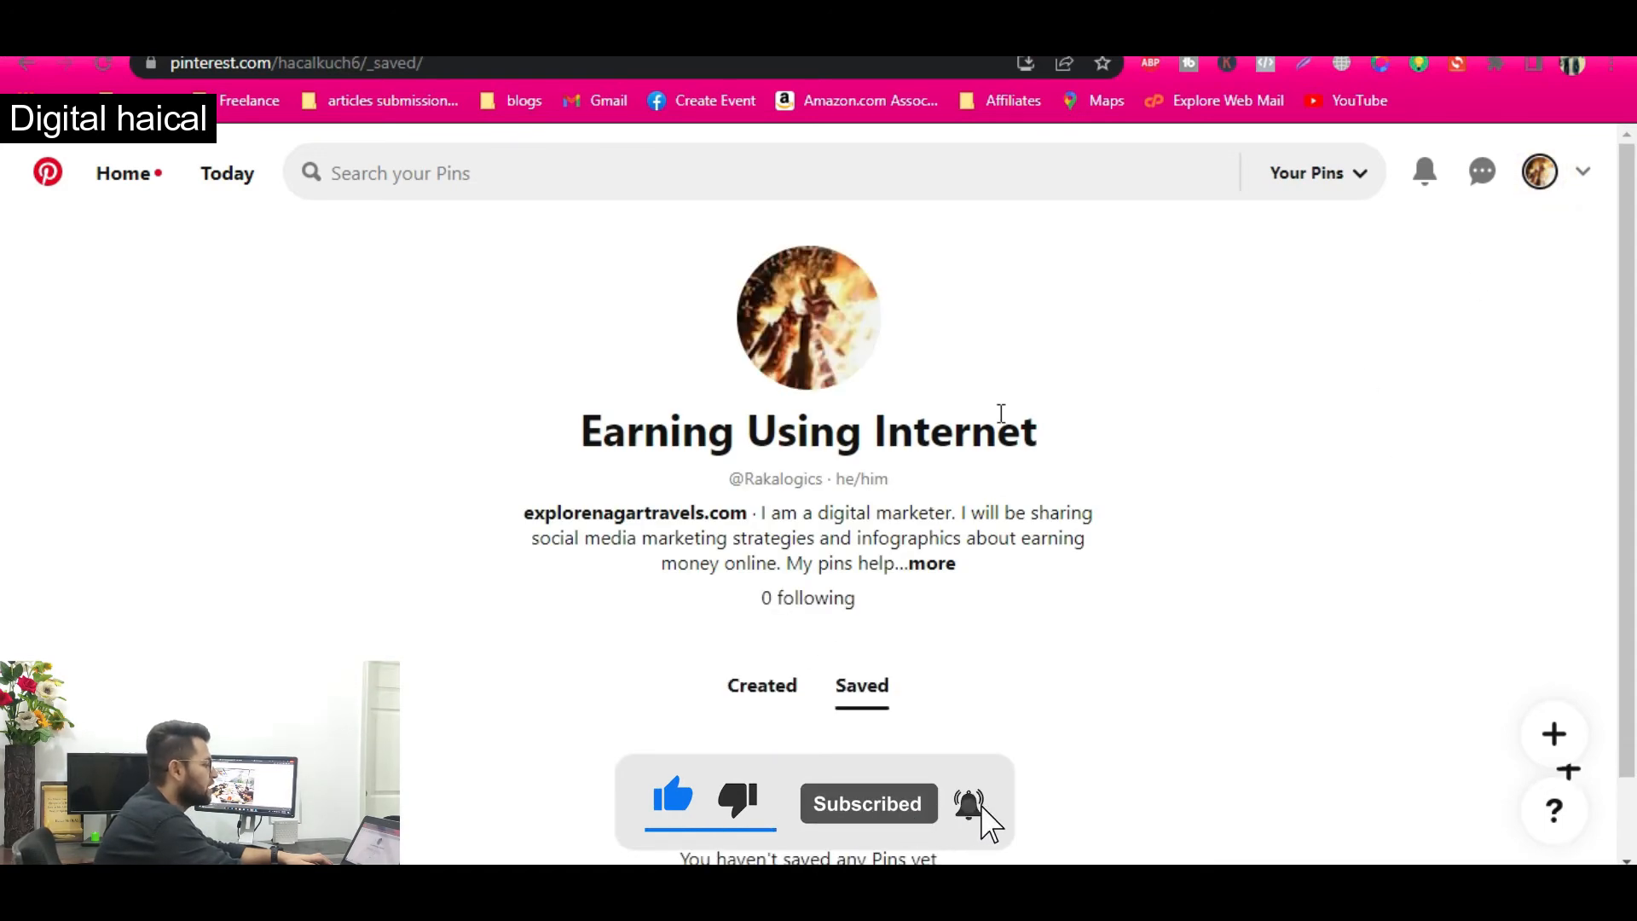
{"action": "left_click_drag", "start_coordinate": [643, 431], "coordinate": [1008, 424]}
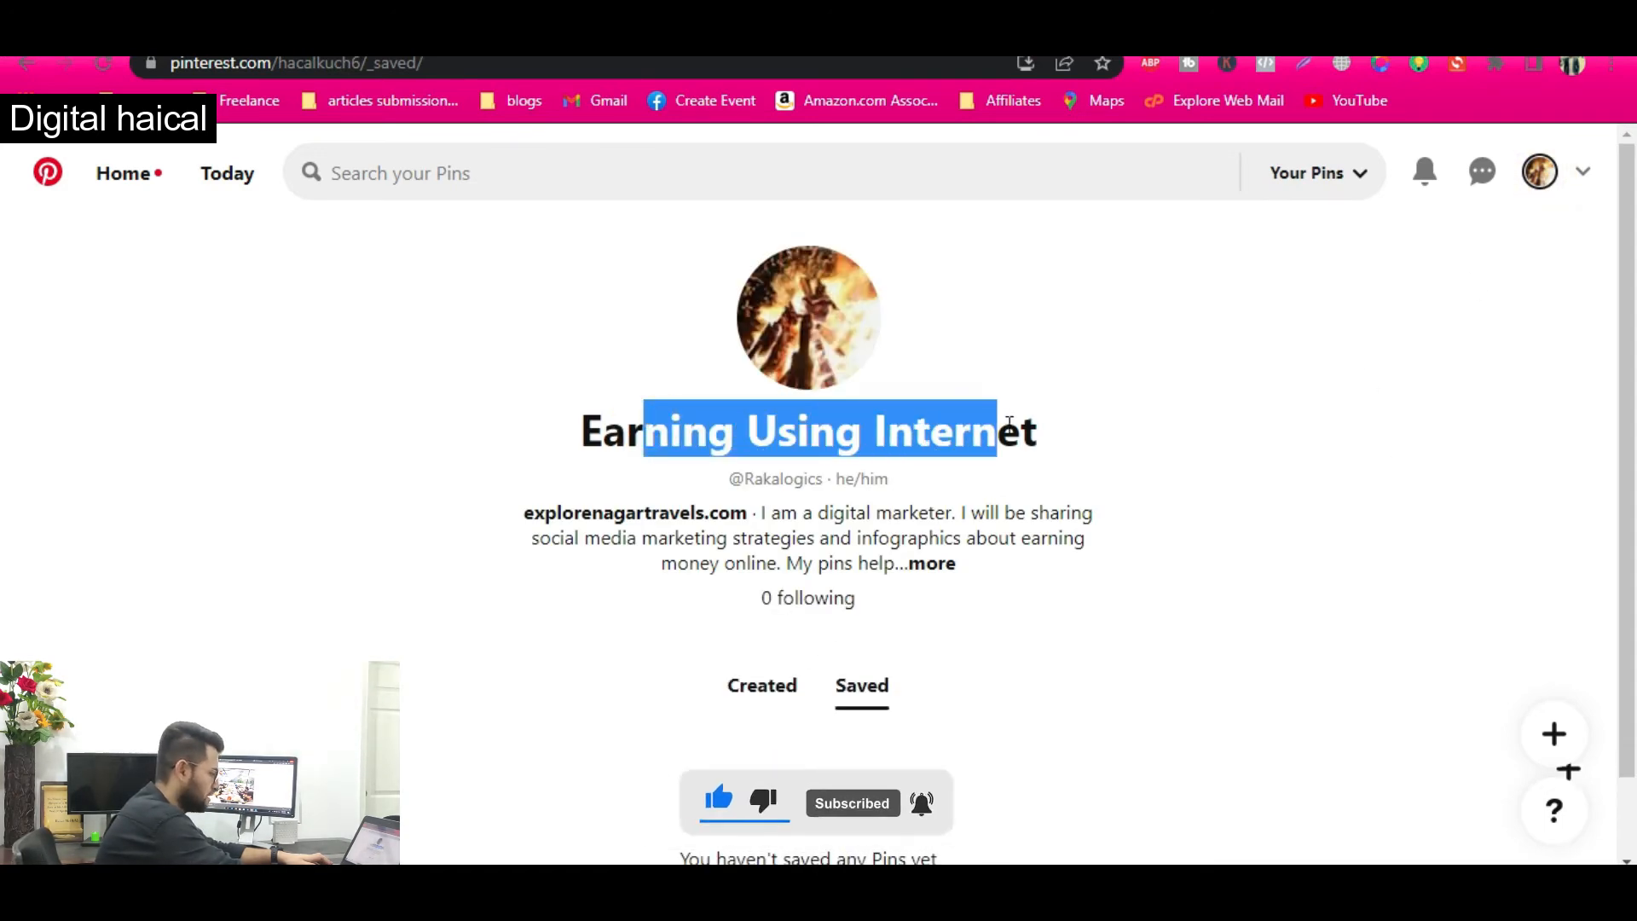
{"action": "left_click", "coordinate": [1010, 426]}
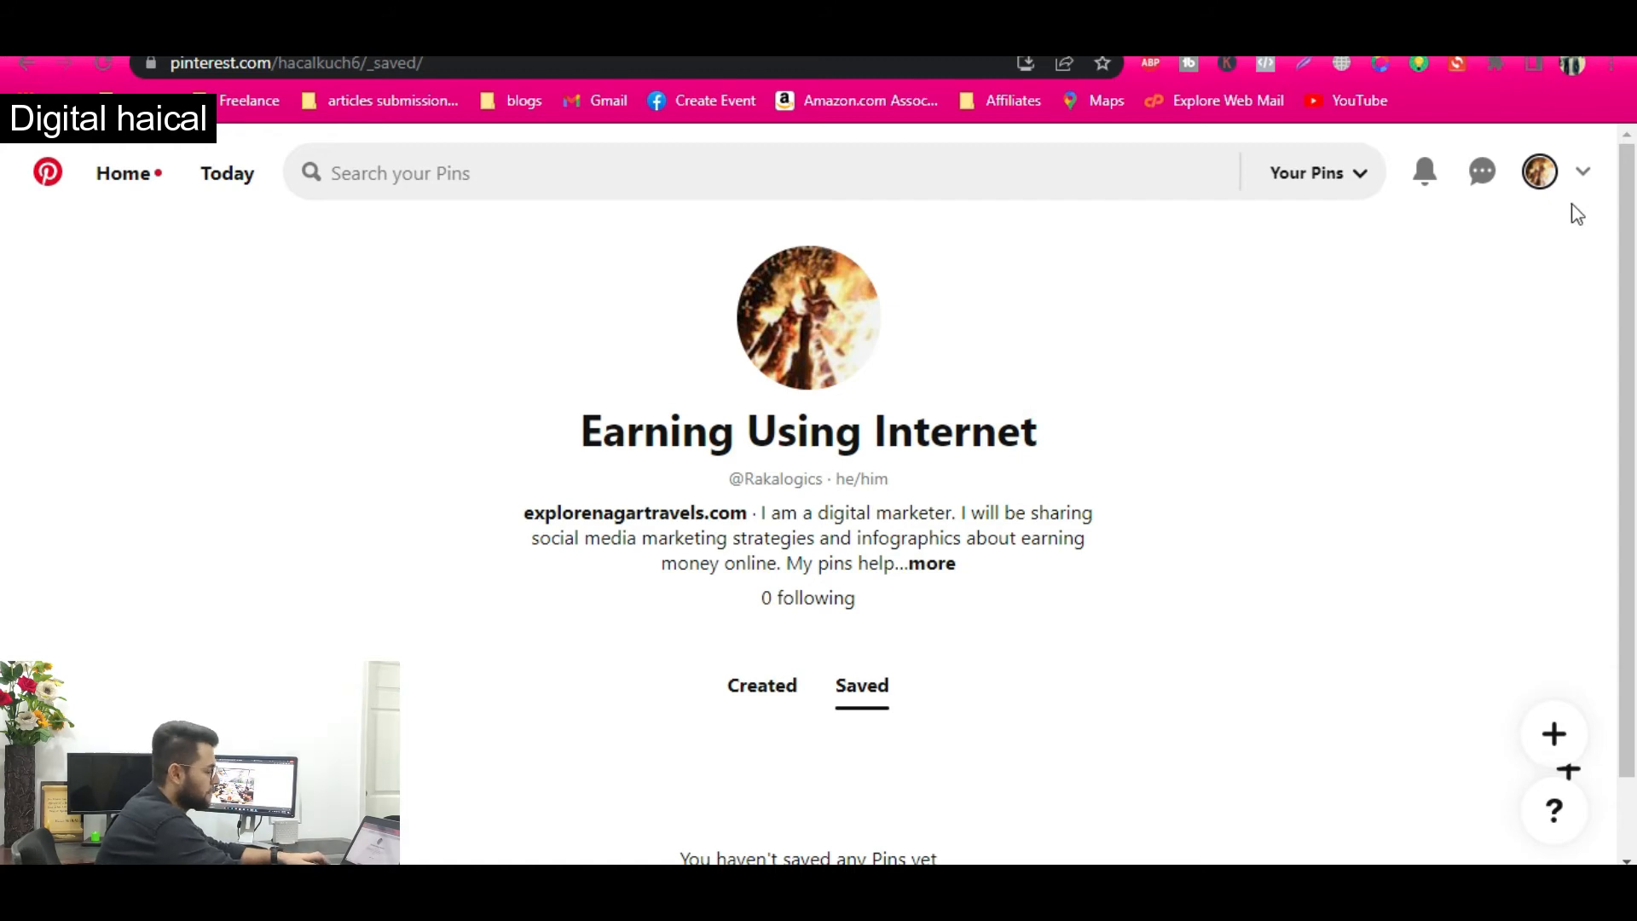
{"action": "left_click", "coordinate": [938, 569]}
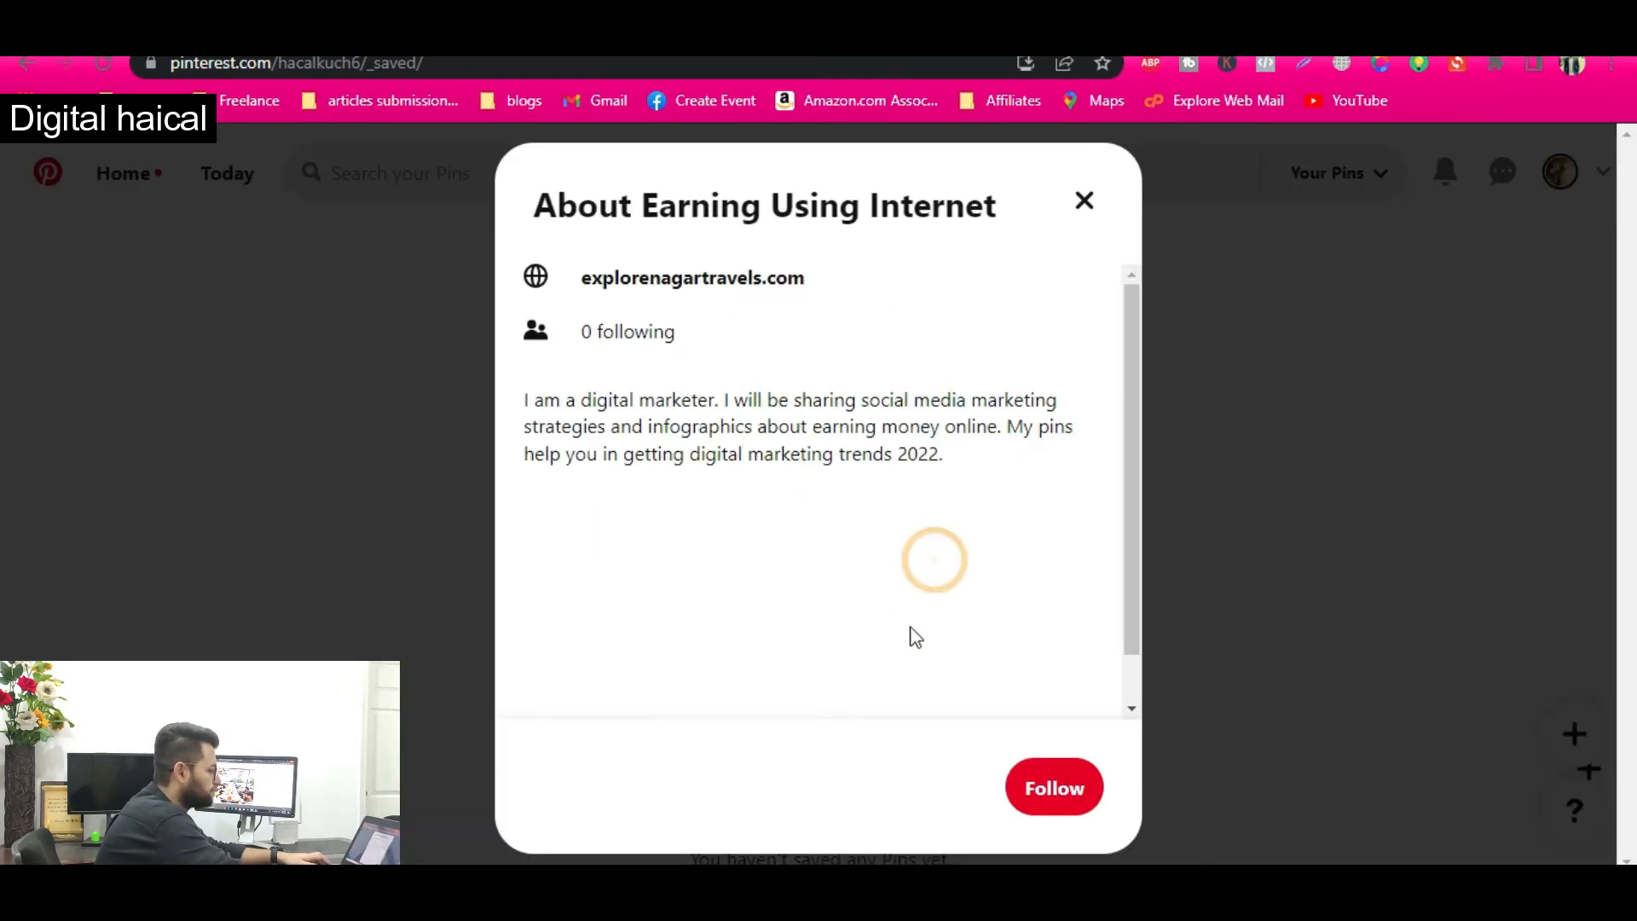
{"action": "scroll", "coordinate": [904, 721], "scroll_direction": "down", "scroll_amount": 1}
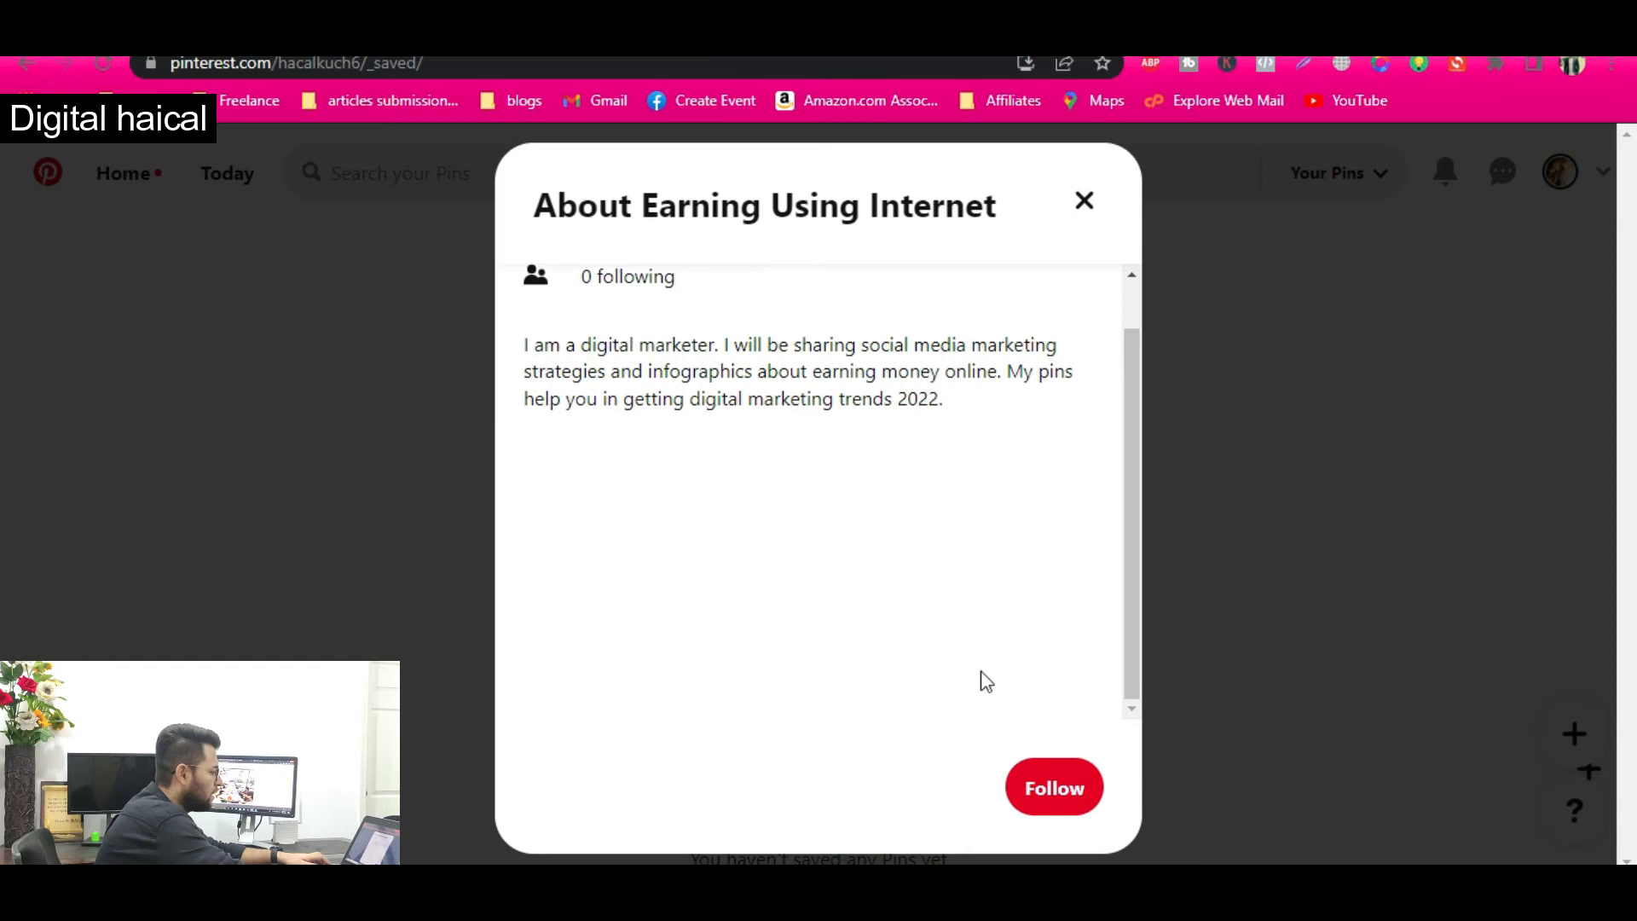
{"action": "left_click", "coordinate": [1084, 203]}
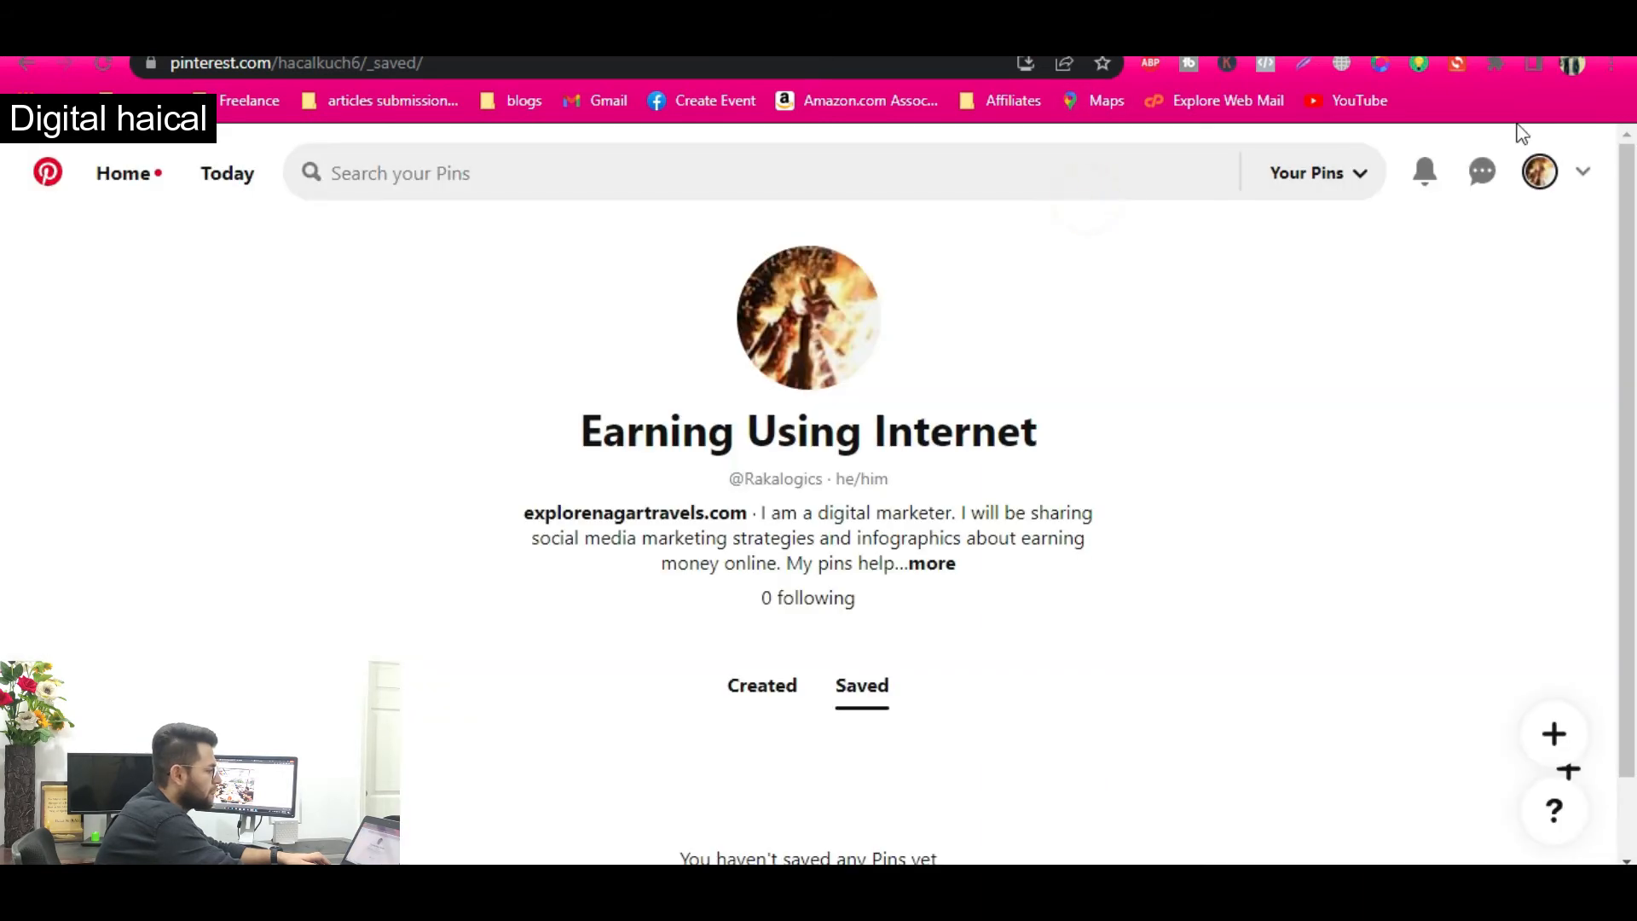
- Examine the account settings, from the basic information and login options to the account change options
{"action": "left_click", "coordinate": [1585, 174]}
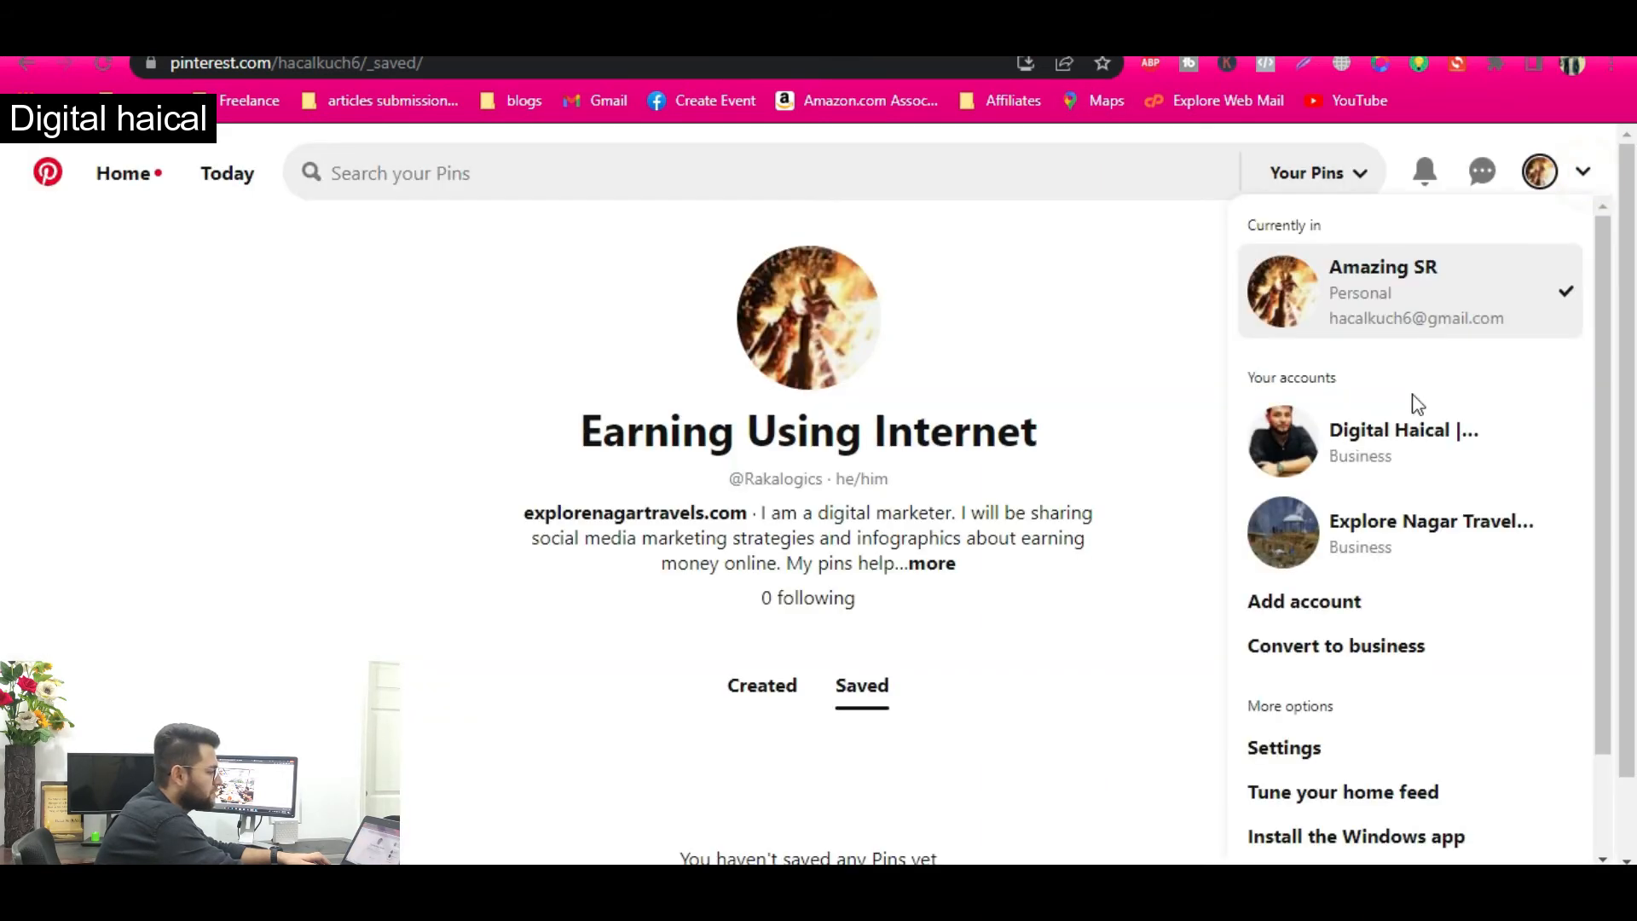
{"action": "left_click", "coordinate": [1319, 750]}
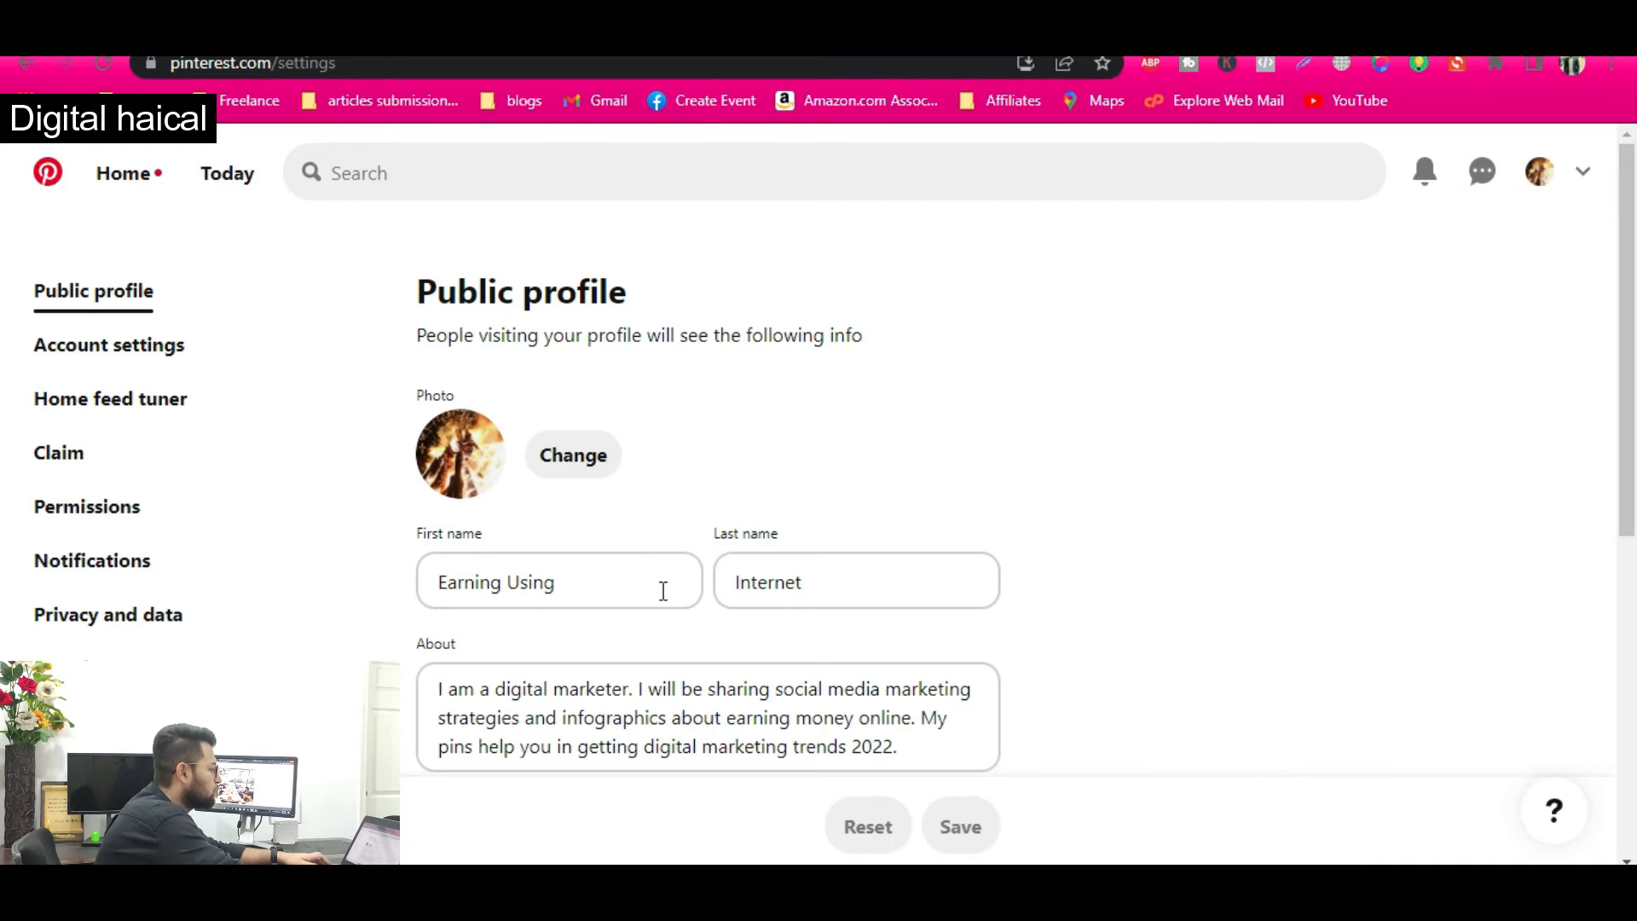
{"action": "left_click", "coordinate": [616, 573]}
{"action": "scroll", "coordinate": [617, 570], "scroll_direction": "down", "scroll_amount": 2}
{"action": "scroll", "coordinate": [617, 571], "scroll_direction": "up", "scroll_amount": 2}
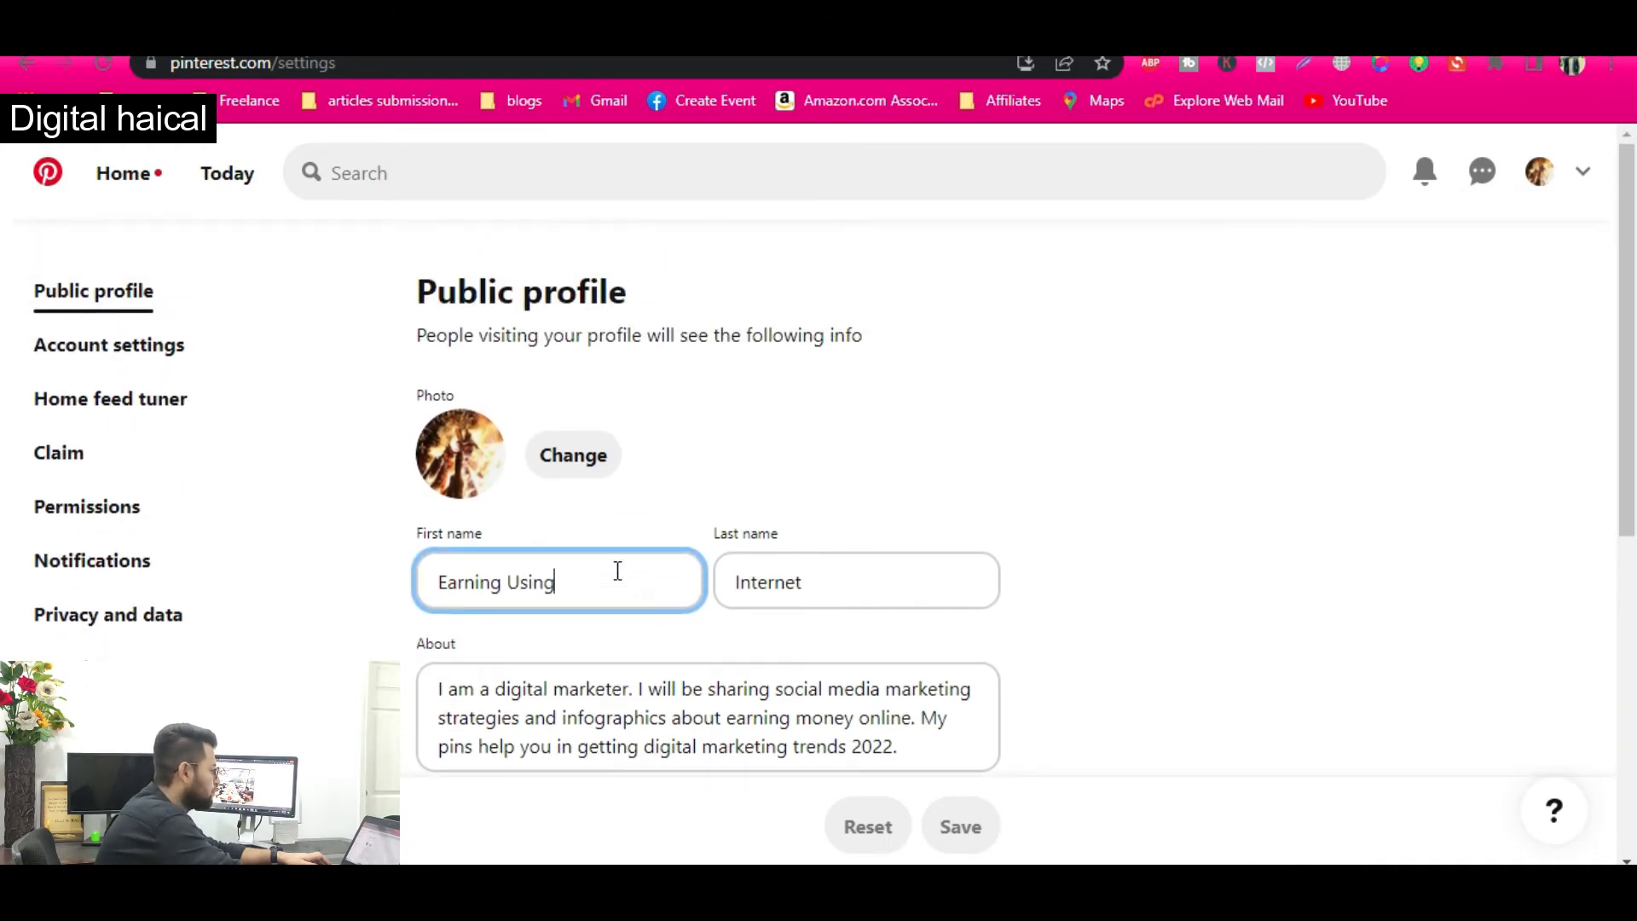
{"action": "left_click", "coordinate": [117, 346]}
{"action": "scroll", "coordinate": [529, 556], "scroll_direction": "down", "scroll_amount": 8}
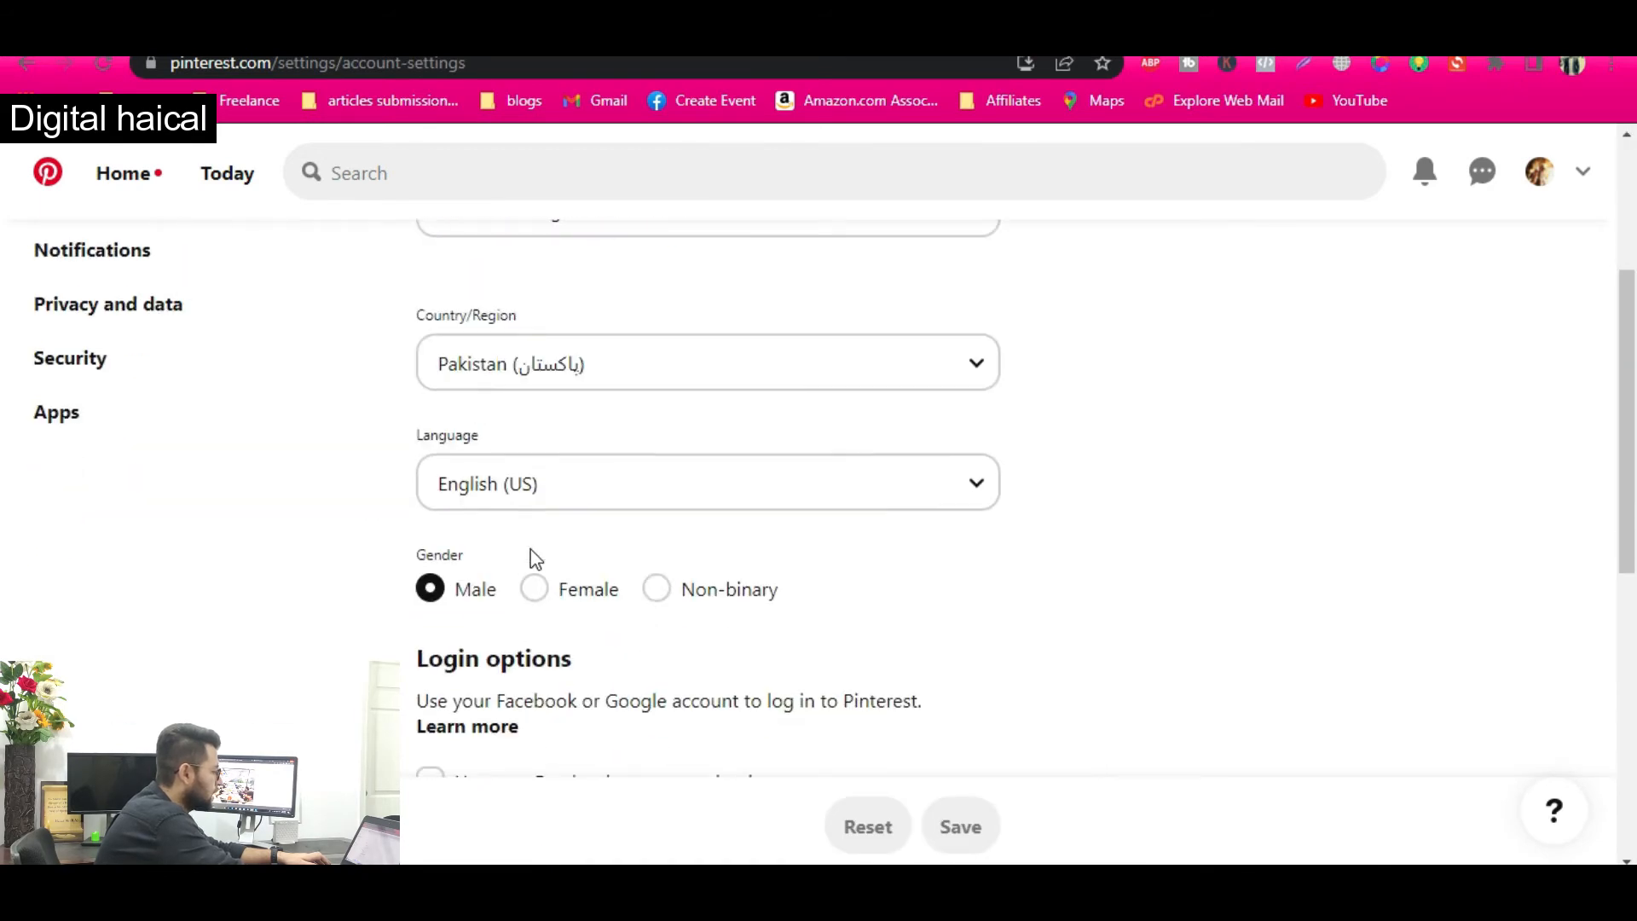
{"action": "scroll", "coordinate": [521, 554], "scroll_direction": "up", "scroll_amount": 2}
{"action": "scroll", "coordinate": [494, 569], "scroll_direction": "up", "scroll_amount": 2}
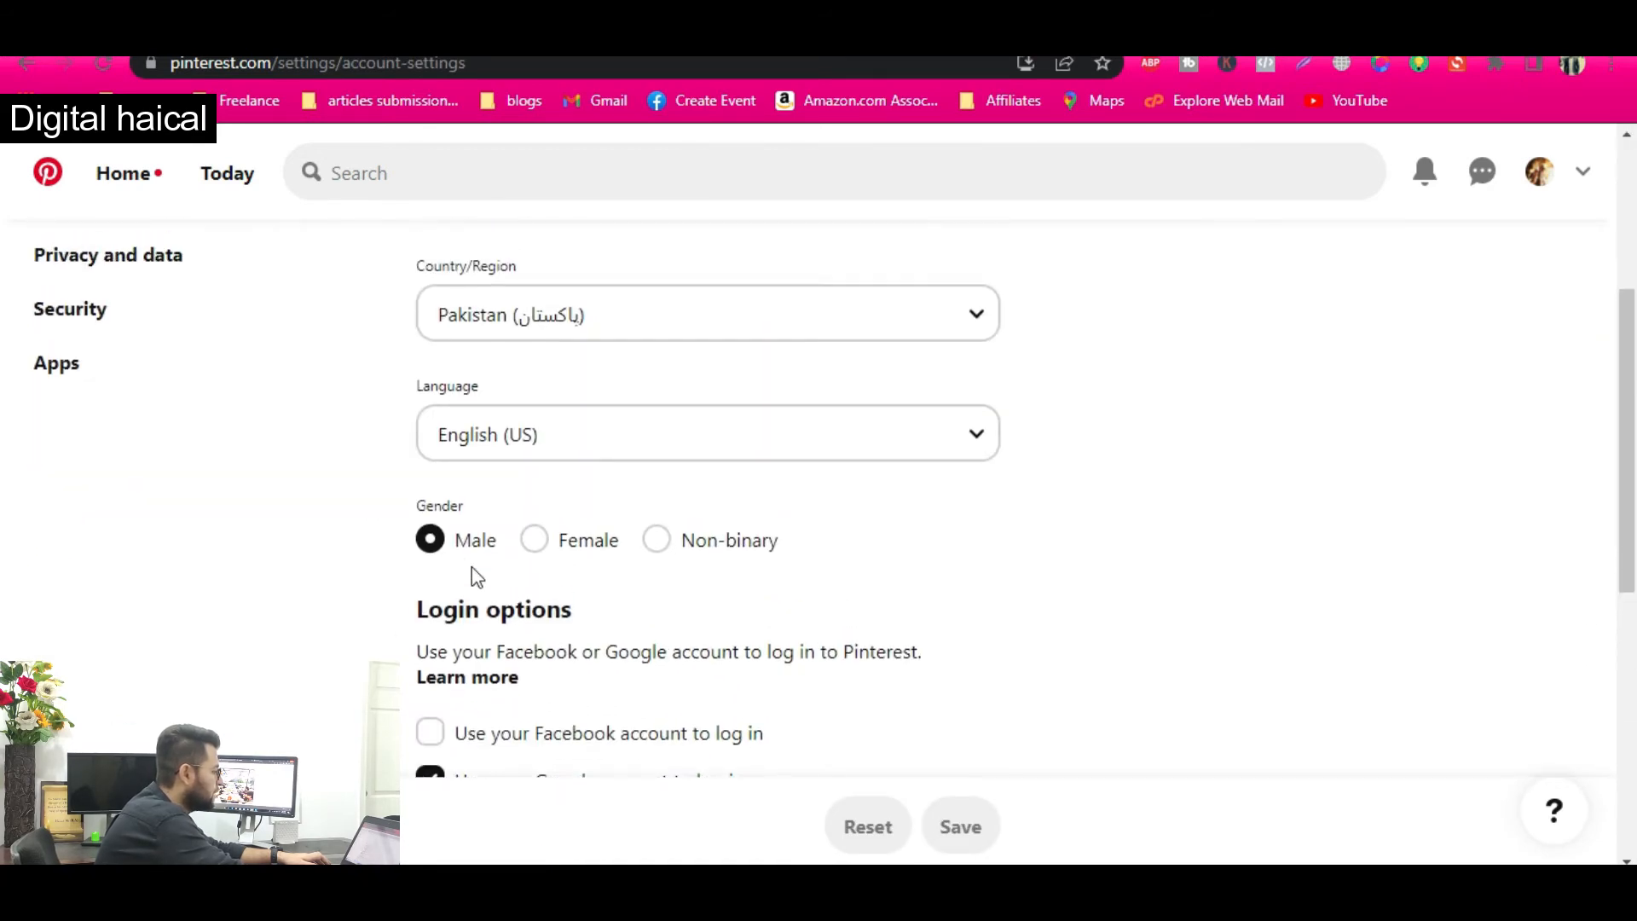
{"action": "scroll", "coordinate": [567, 582], "scroll_direction": "down", "scroll_amount": 7}
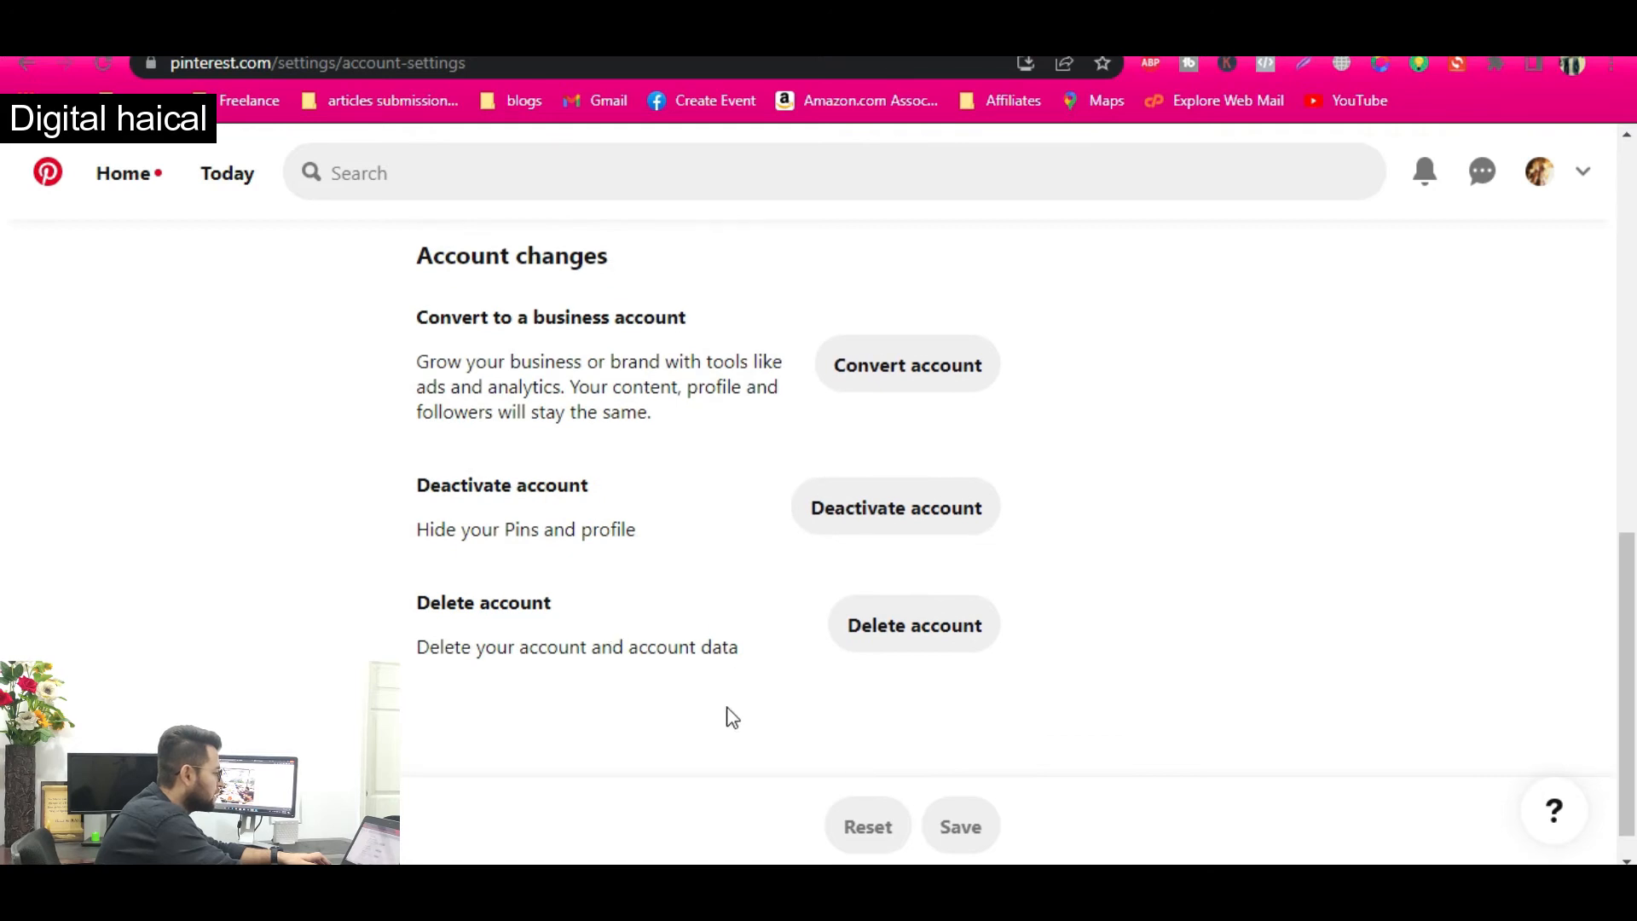
{"action": "scroll", "coordinate": [728, 712], "scroll_direction": "up", "scroll_amount": 10}
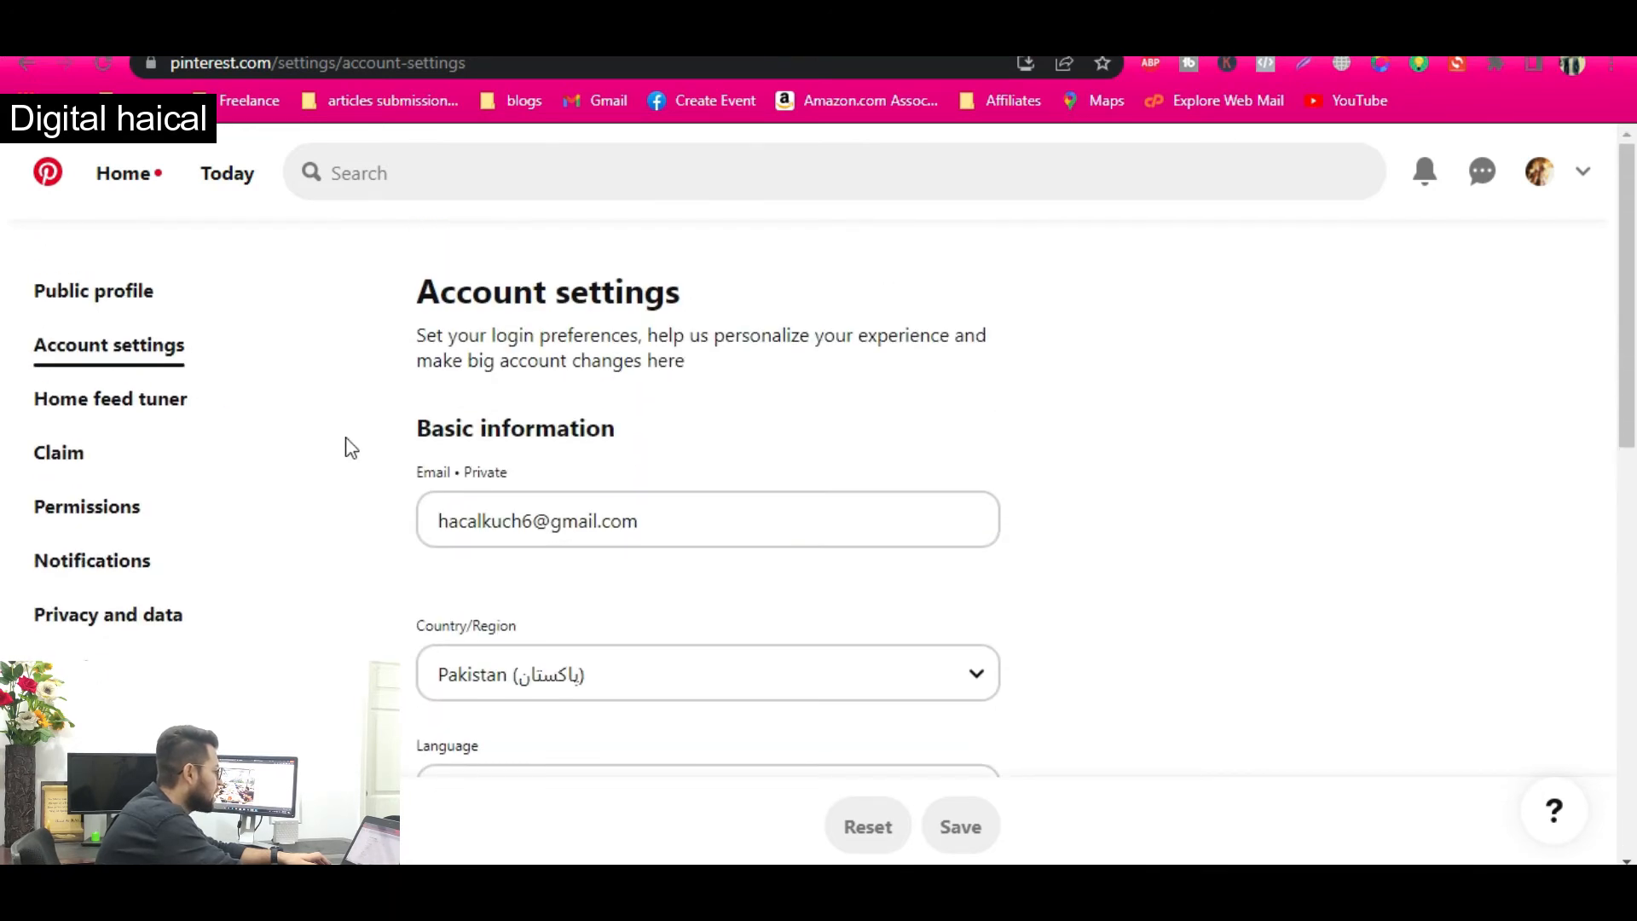
{"action": "scroll", "coordinate": [825, 504], "scroll_direction": "down", "scroll_amount": 10}
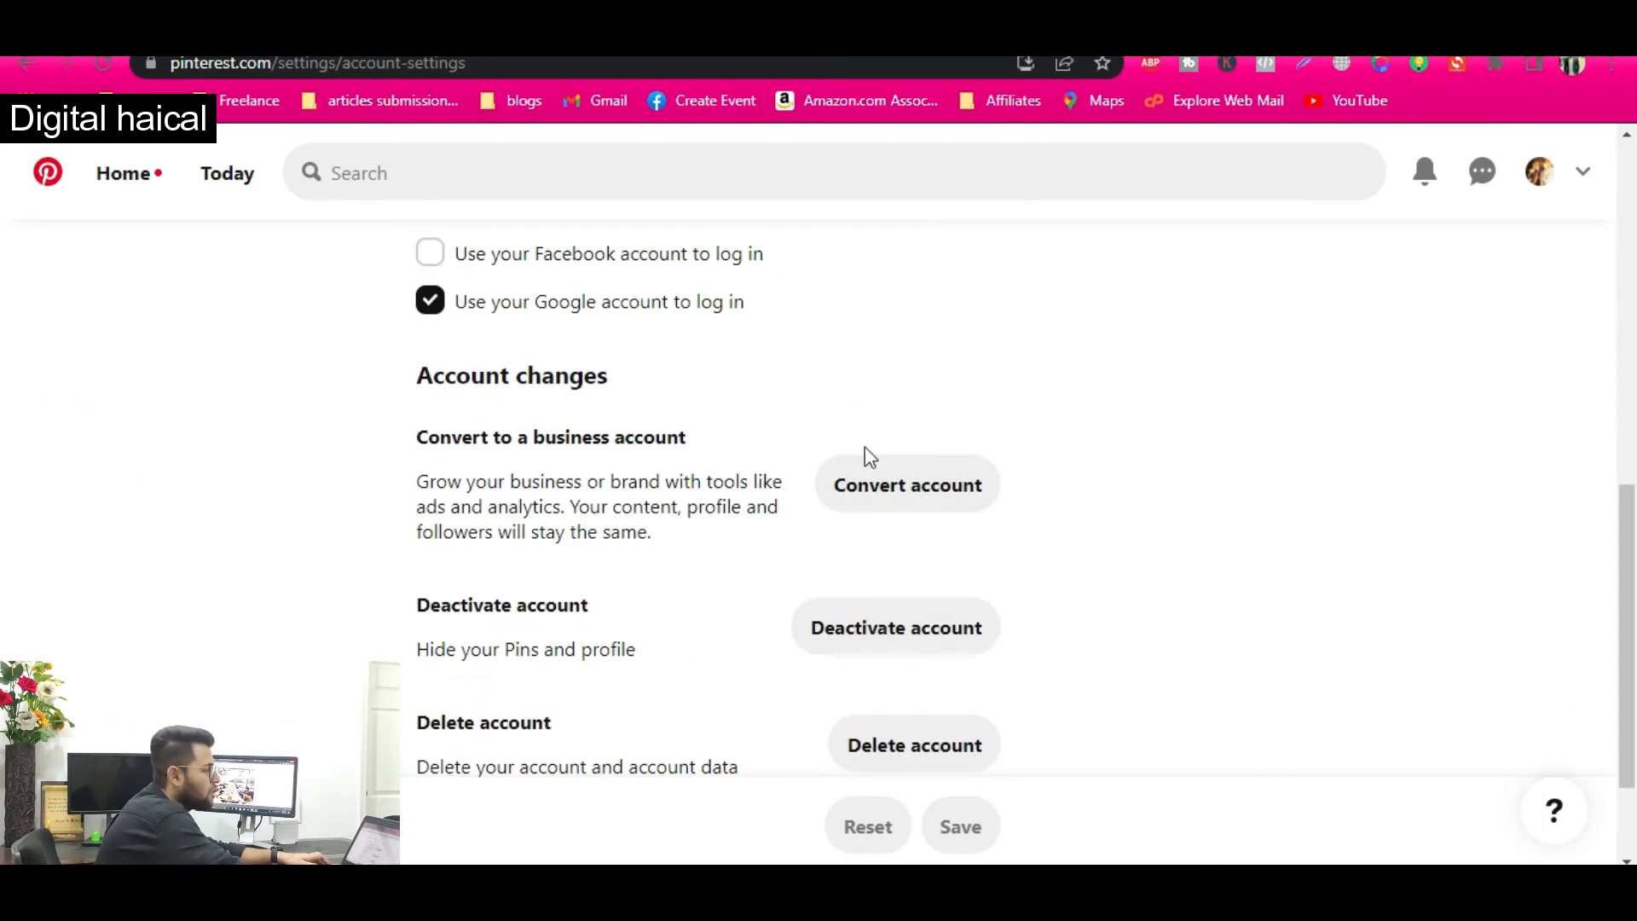
- Compare the personal and business account features, then upgrade the account to a free business account
{"action": "left_click", "coordinate": [921, 490]}
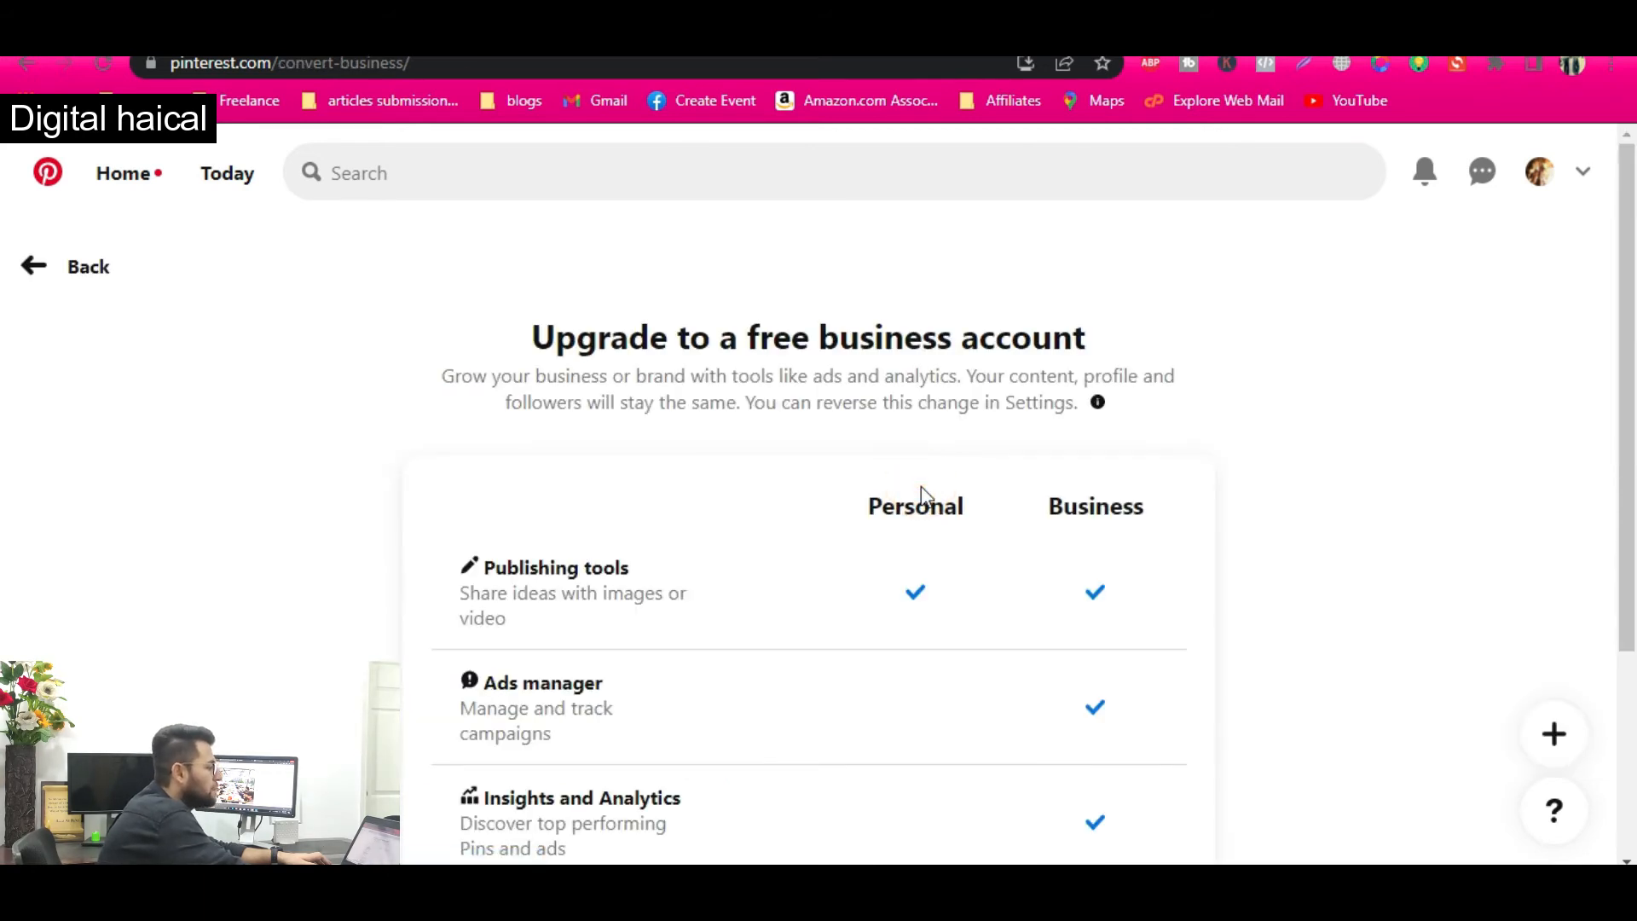
{"action": "scroll", "coordinate": [1109, 456], "scroll_direction": "down", "scroll_amount": 1}
{"action": "scroll", "coordinate": [1120, 504], "scroll_direction": "down", "scroll_amount": 2}
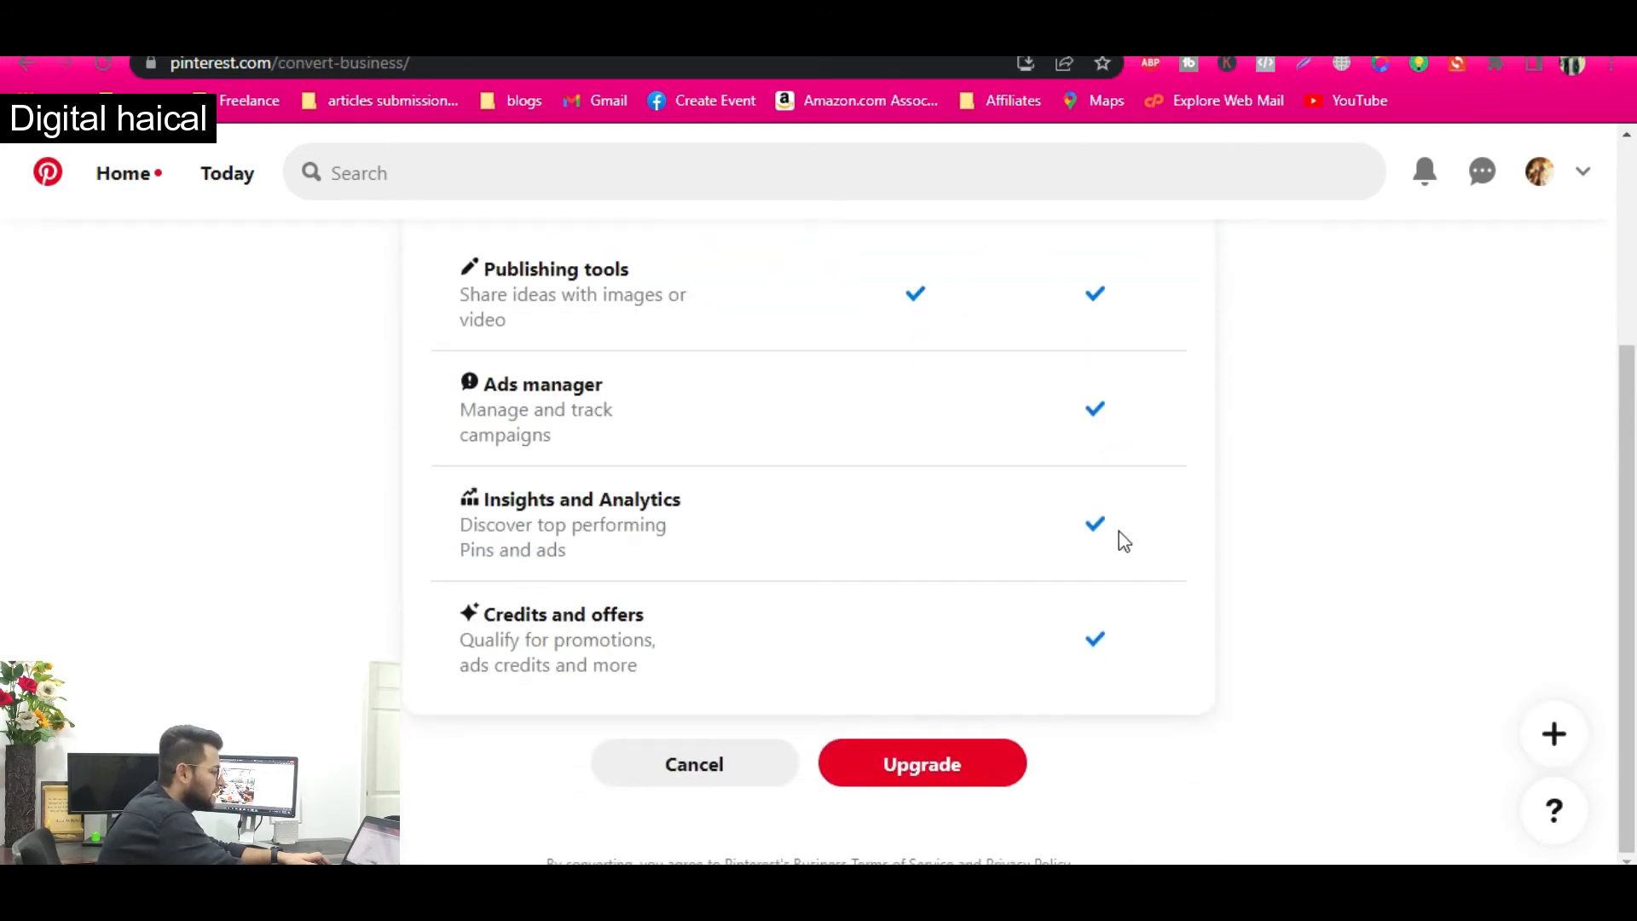
{"action": "scroll", "coordinate": [1108, 495], "scroll_direction": "up", "scroll_amount": 1}
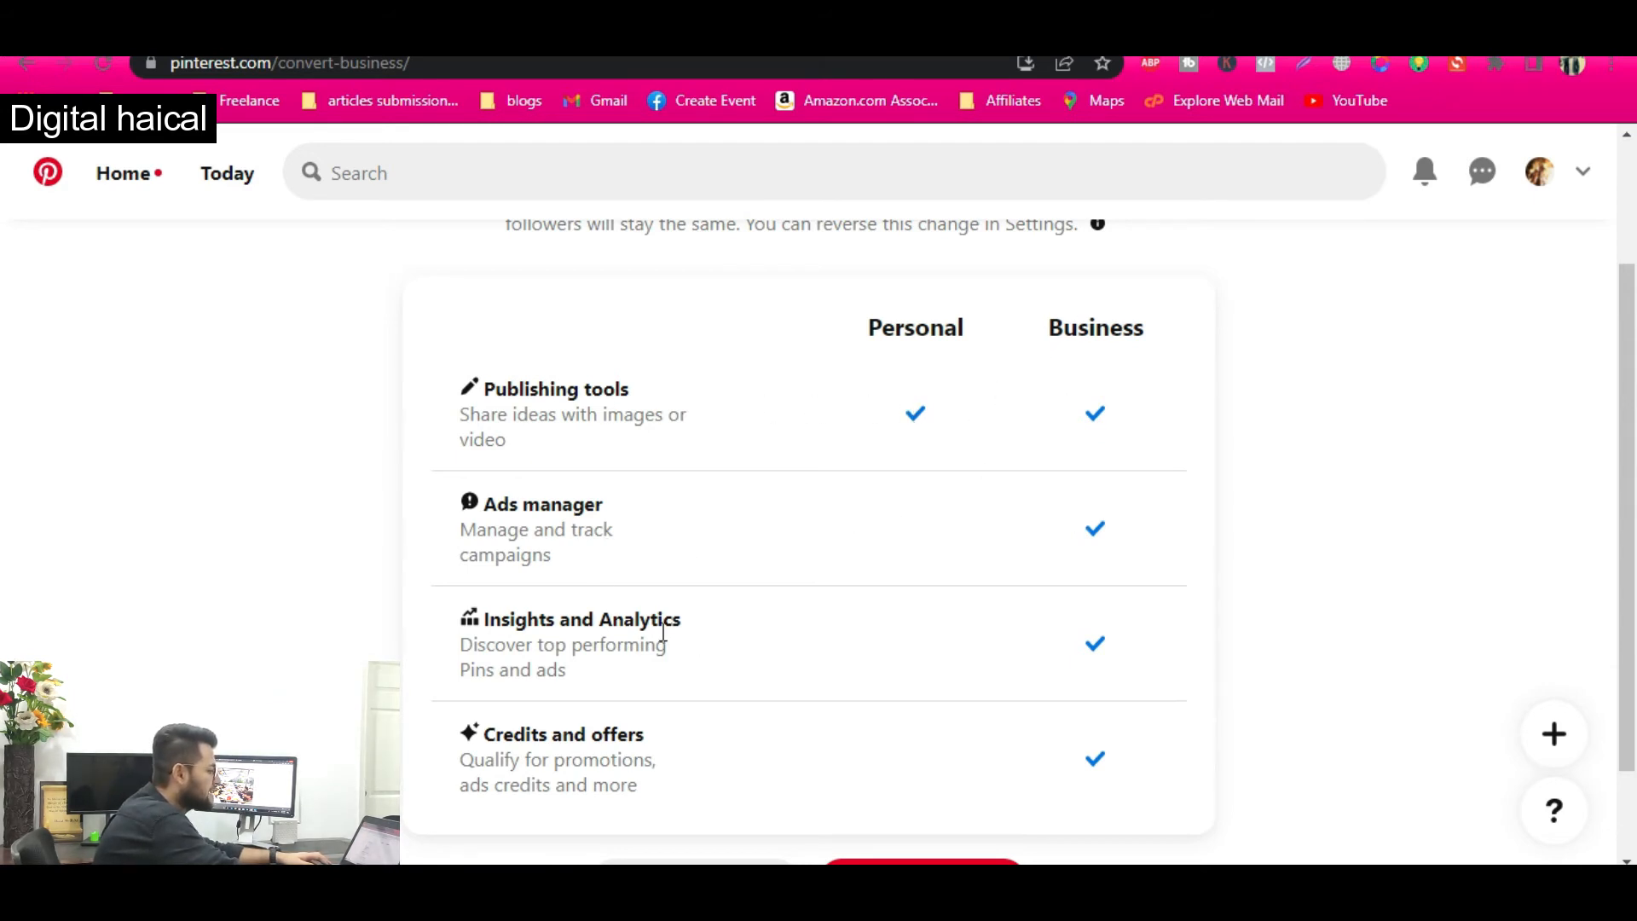
{"action": "scroll", "coordinate": [750, 746], "scroll_direction": "down", "scroll_amount": 2}
{"action": "left_click", "coordinate": [871, 764]}
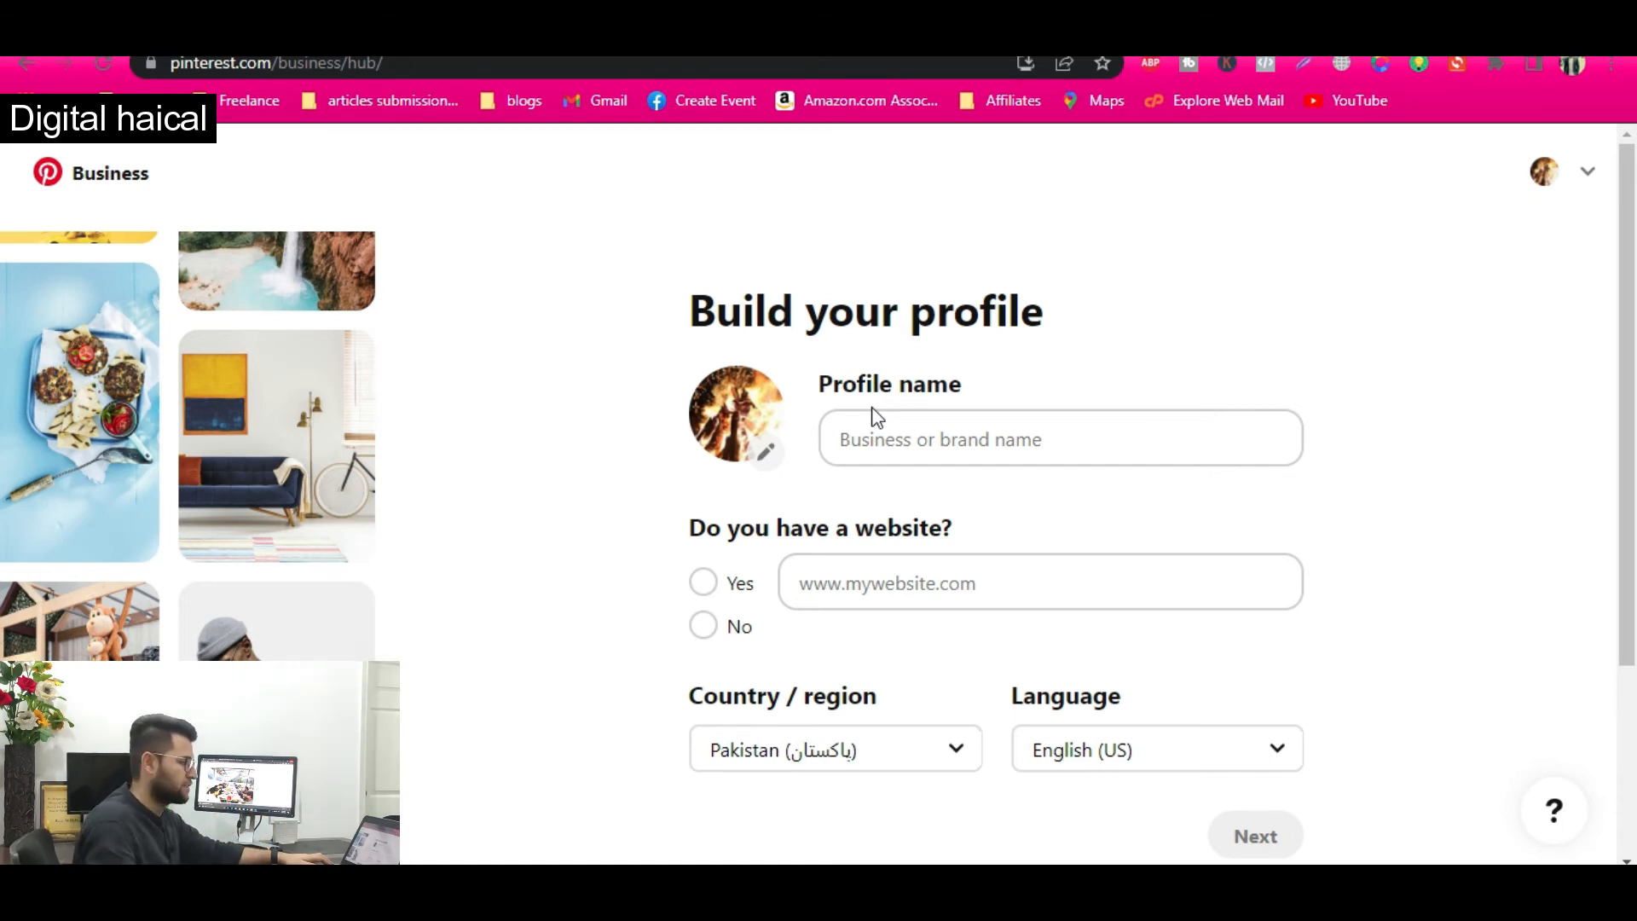
- Enter the profile name "Digital Marketing Trends 2022 | digital marketing Training 2022 |", copying the "digital marketing" keyword from the Excel sheet
{"action": "left_click", "coordinate": [961, 438]}
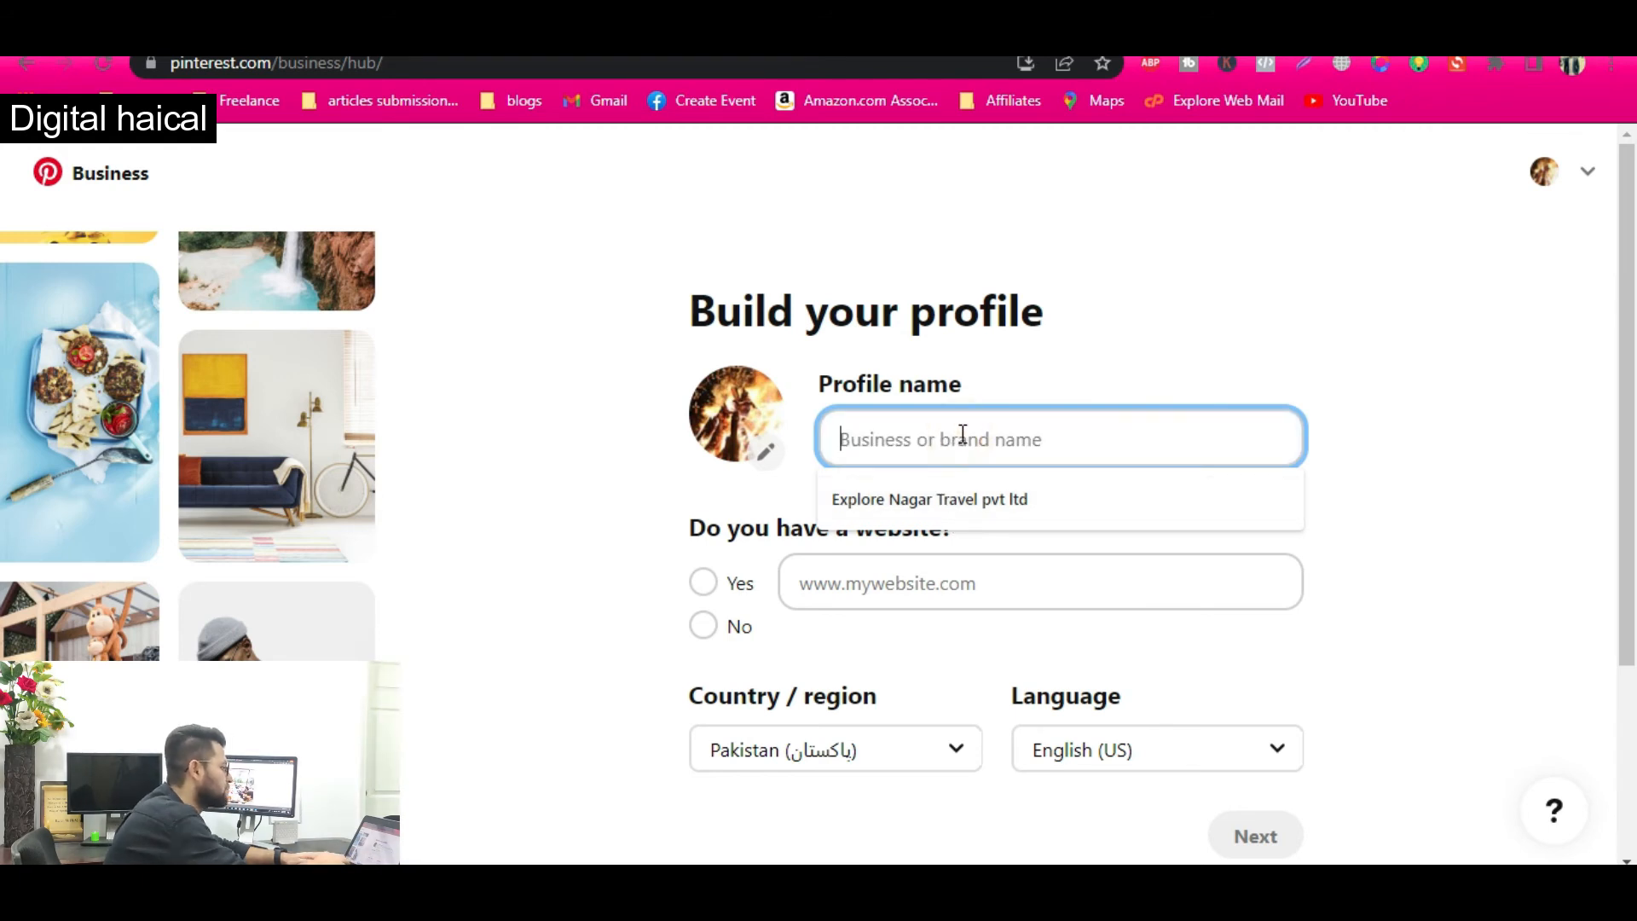
{"action": "type", "text": "Digital Marketing Trends 2022"}
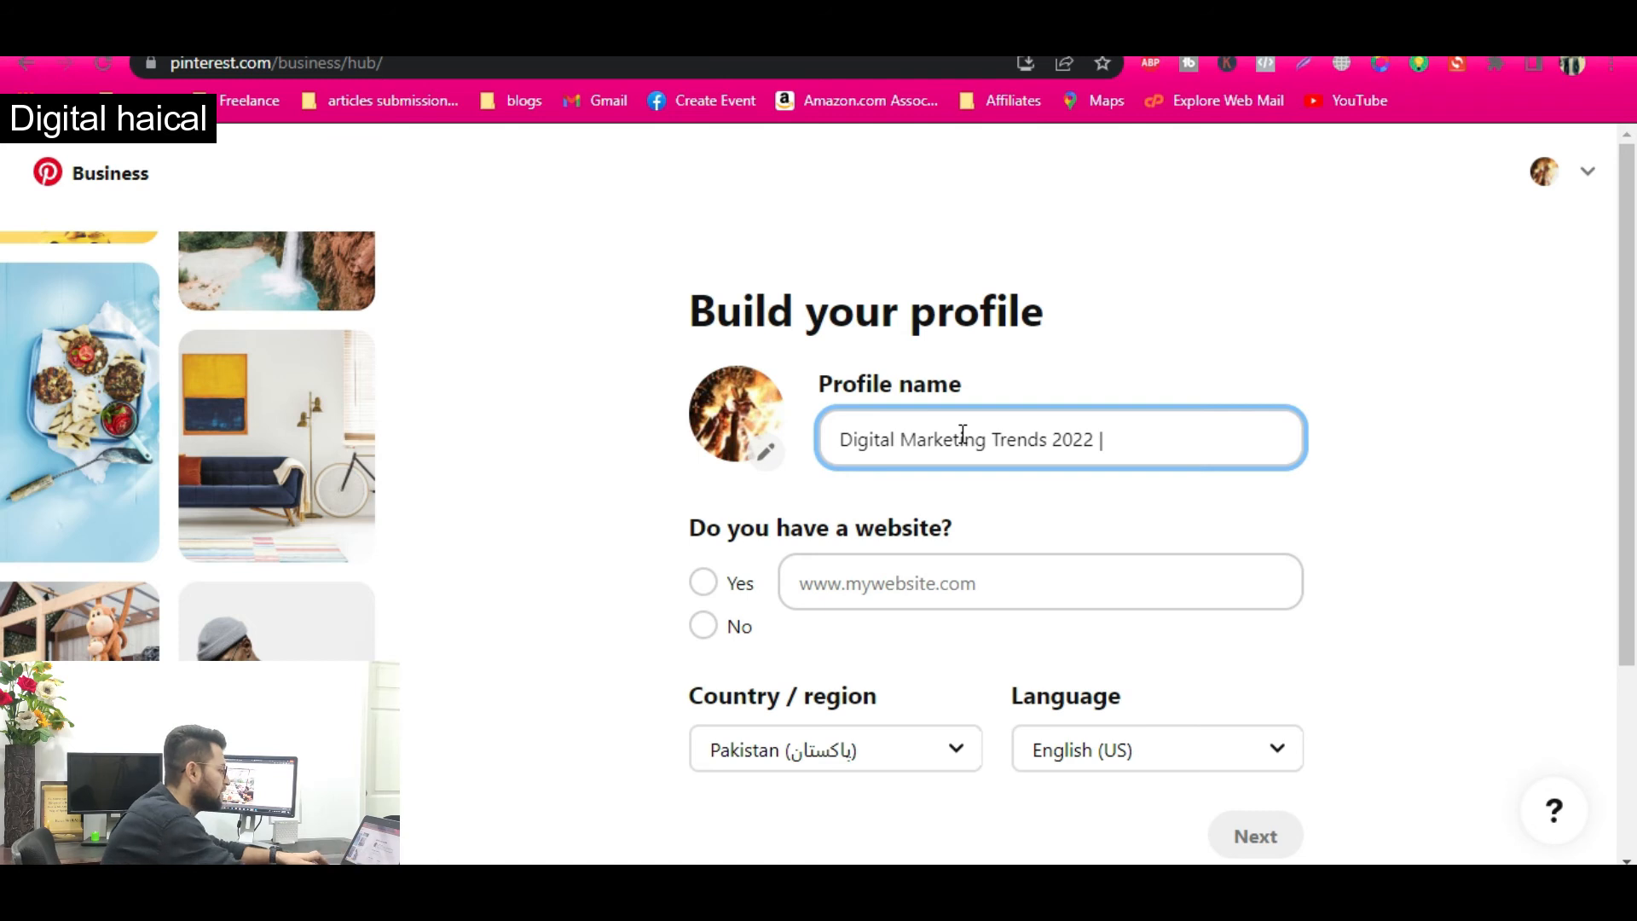
{"action": "key", "text": "alt+Tab"}
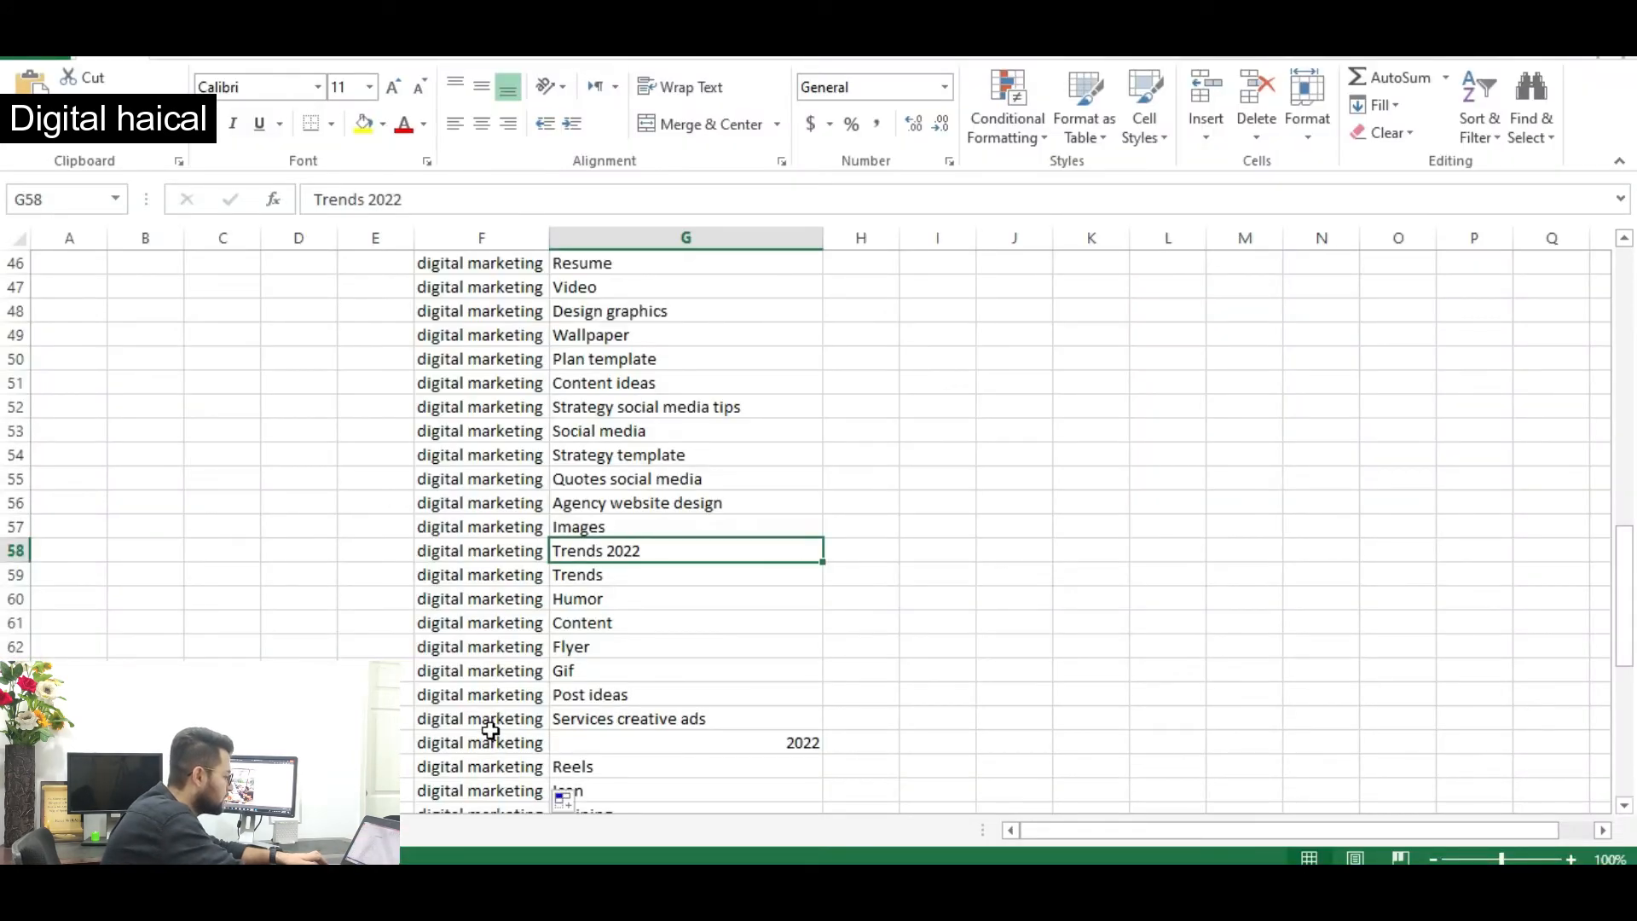
{"action": "scroll", "coordinate": [492, 726], "scroll_direction": "down", "scroll_amount": 4}
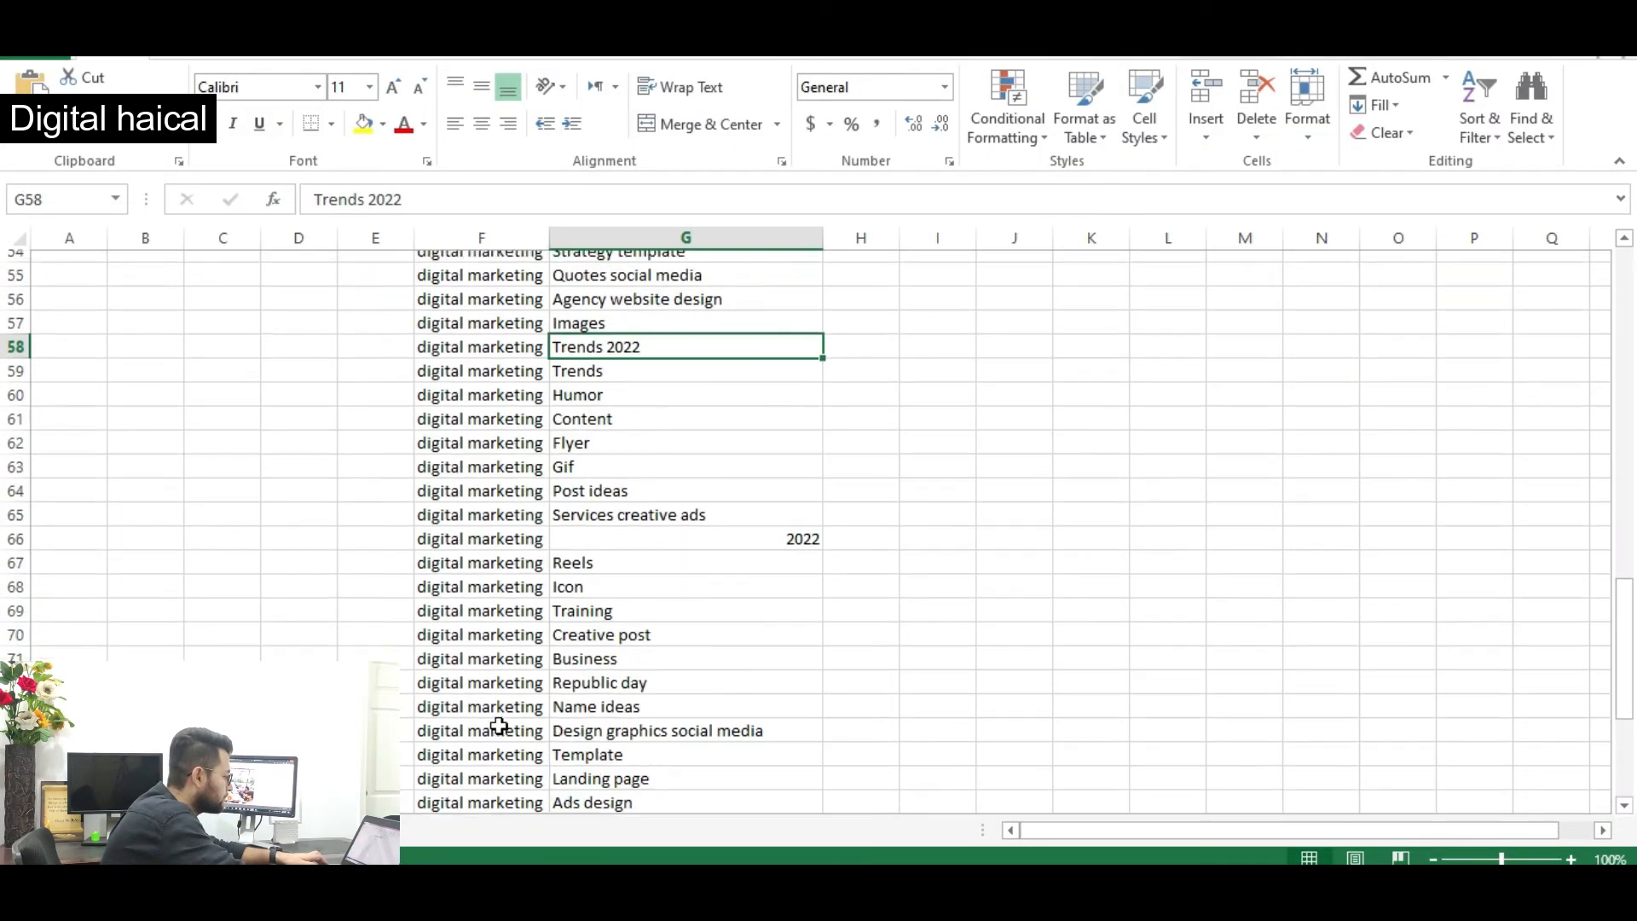
{"action": "left_click", "coordinate": [475, 523]}
{"action": "key", "text": "ctrl+c"}
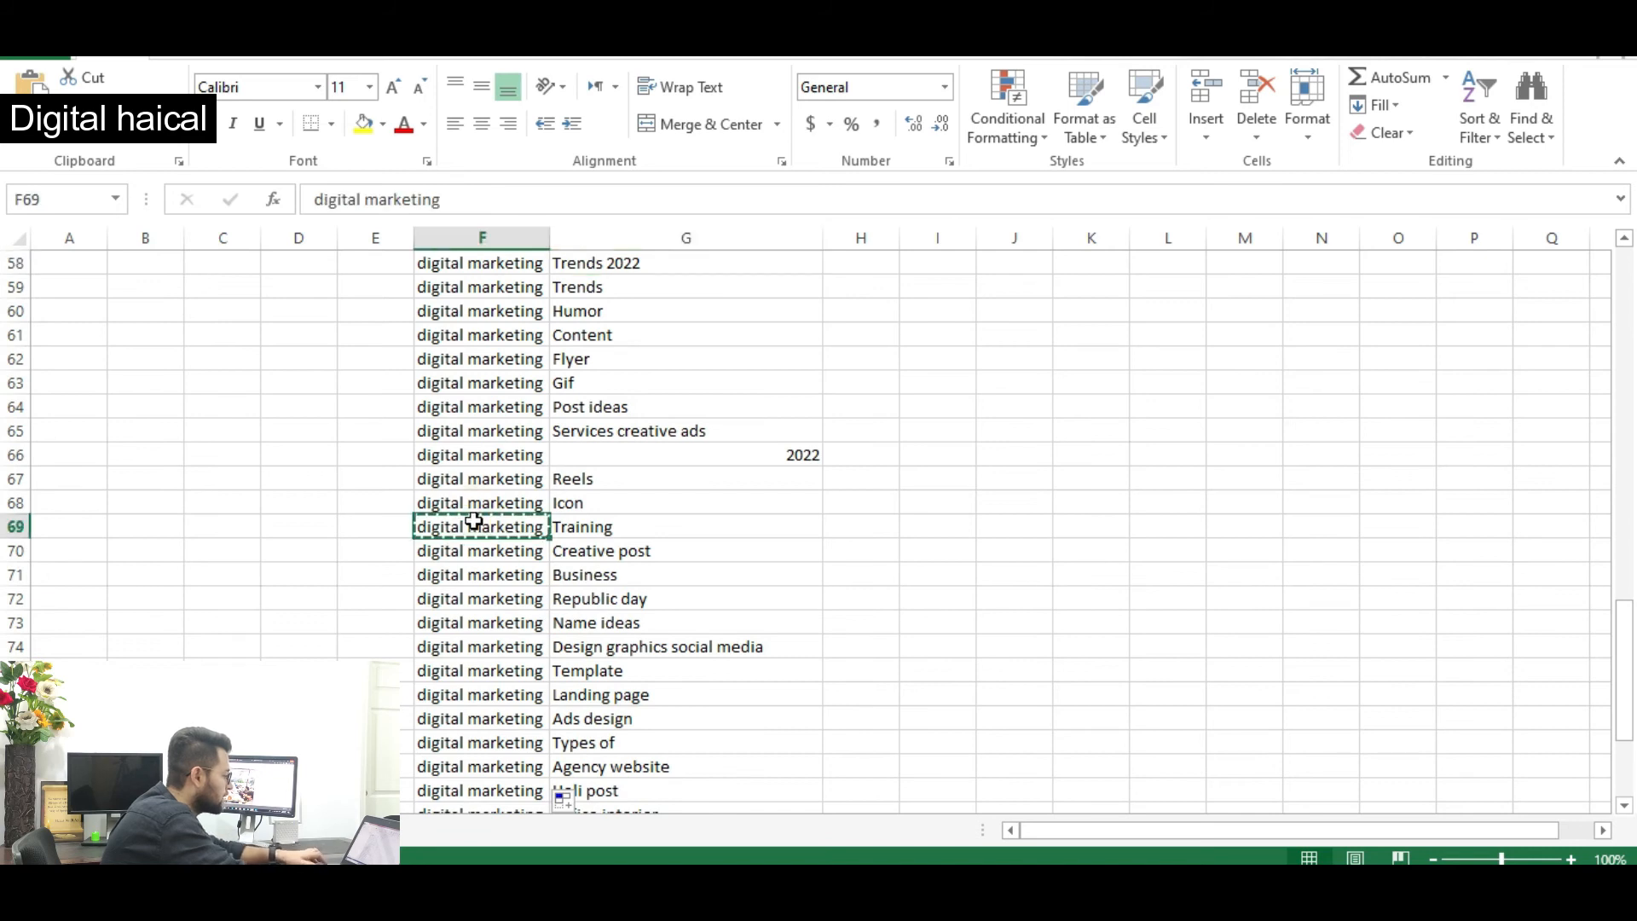
{"action": "key", "text": "alt+Tab"}
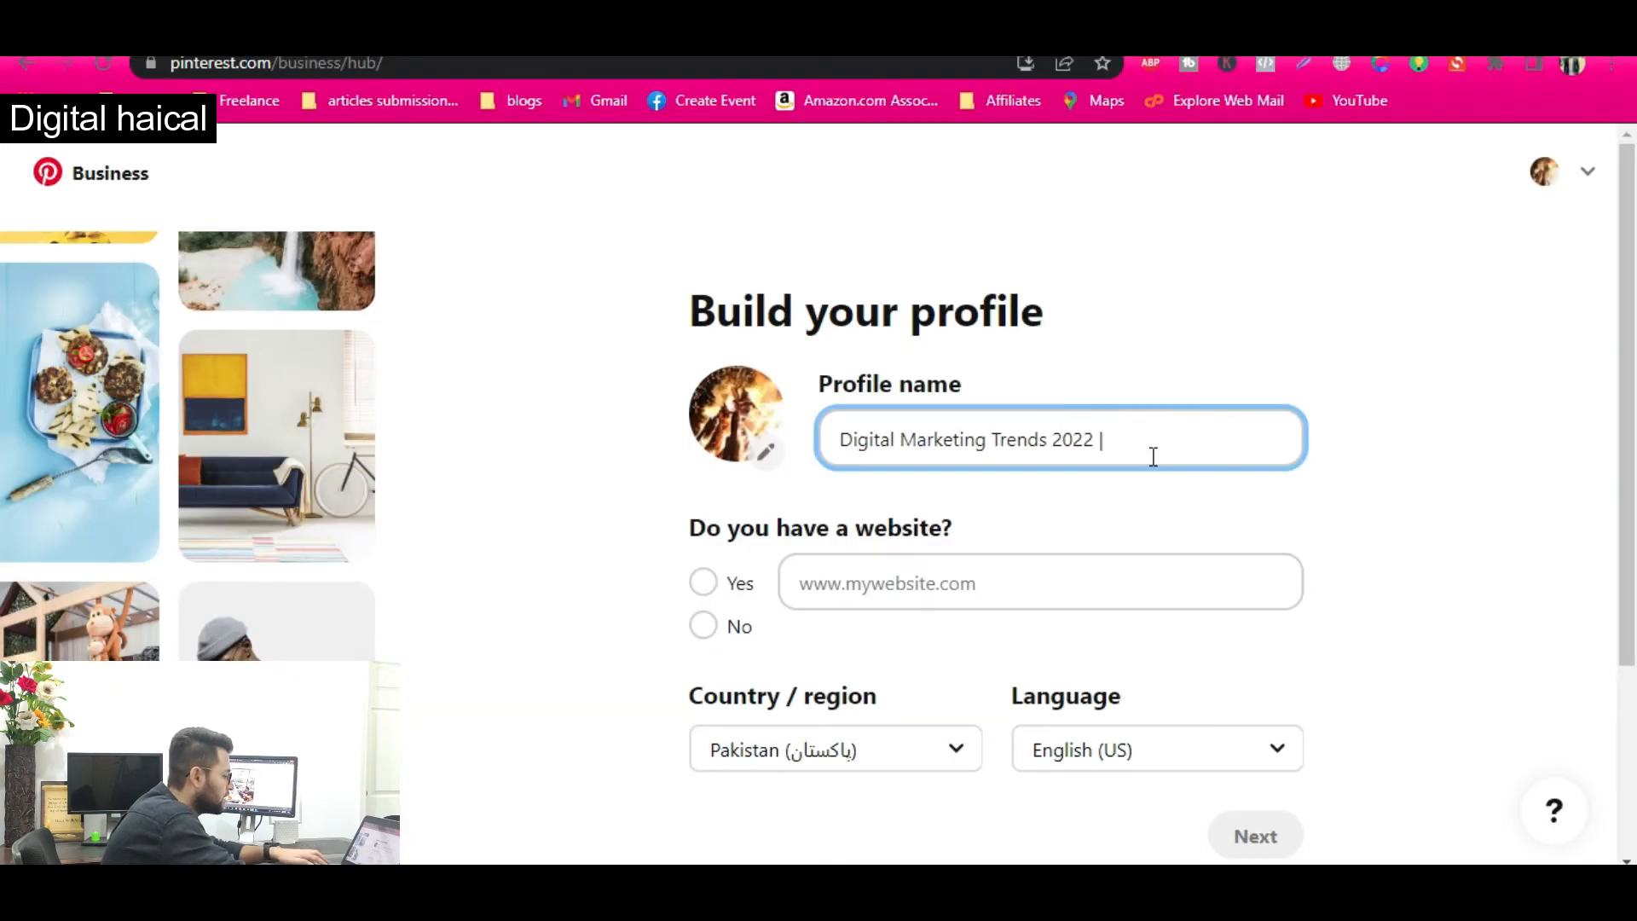
{"action": "key", "text": "ctrl+v"}
{"action": "type", "text": "Train"}
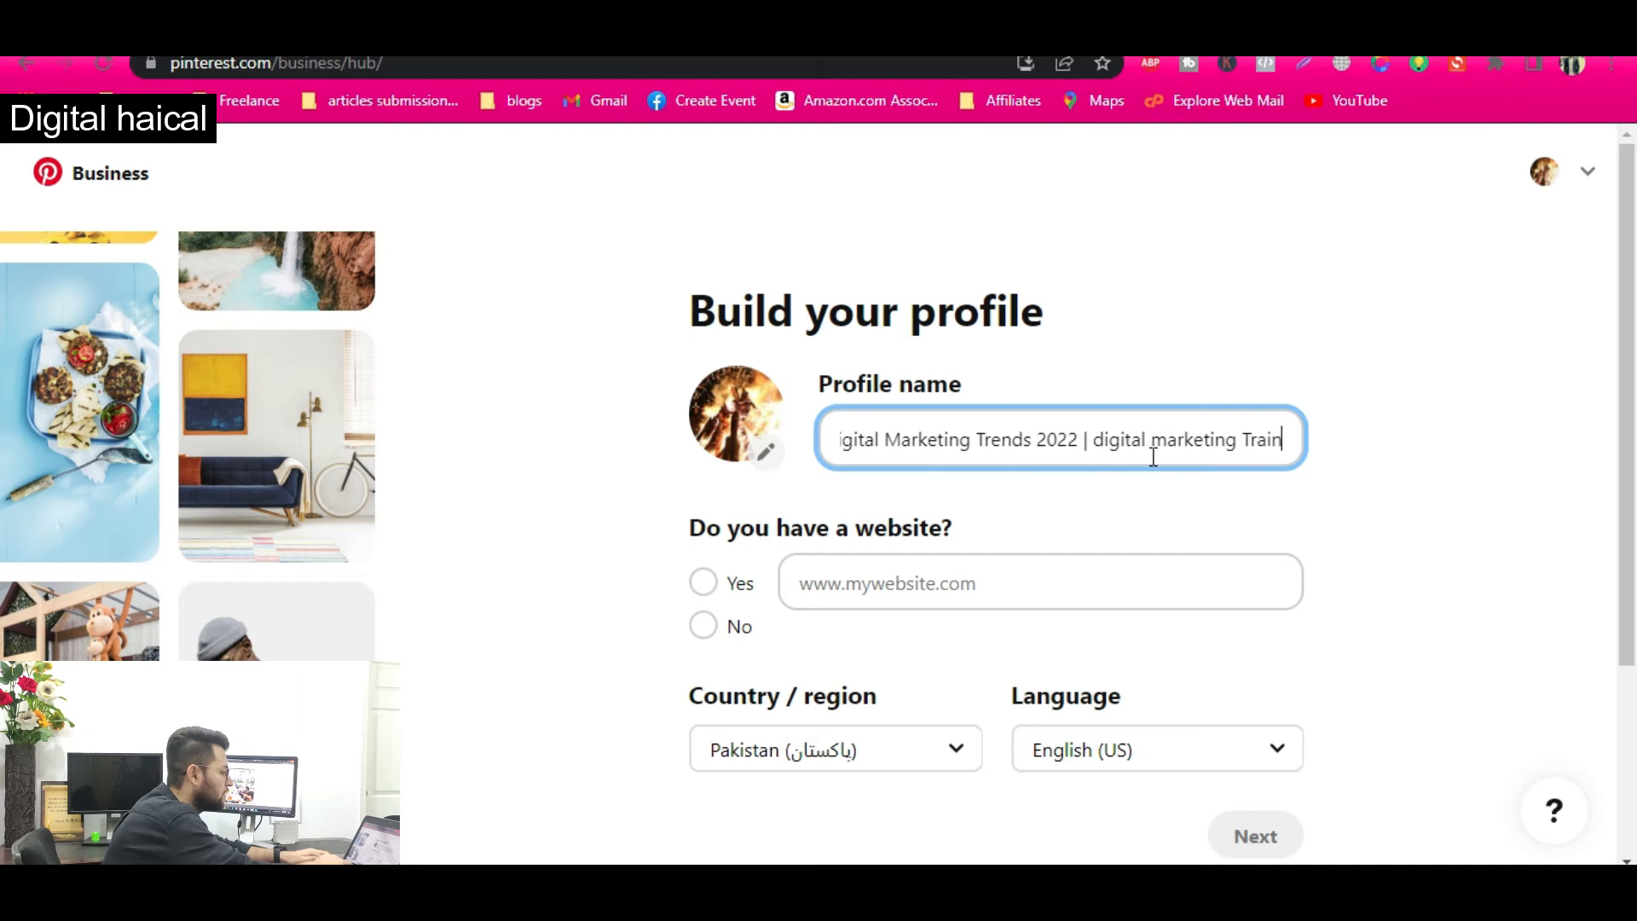
{"action": "type", "text": "ing 2022 |"}
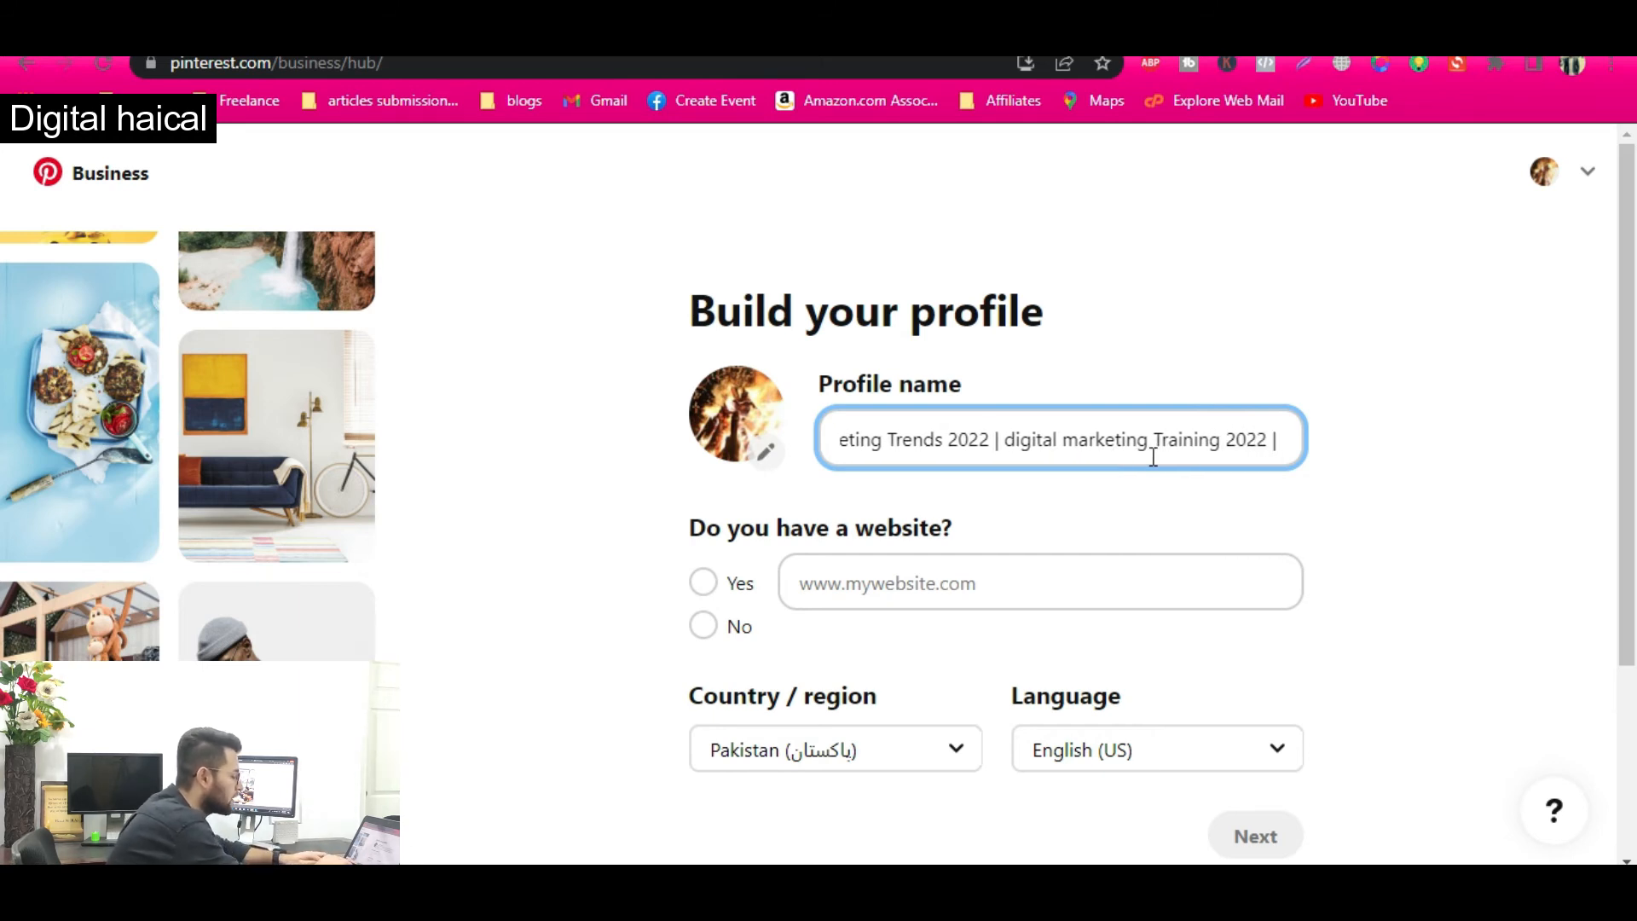
- Append "Social Media Strategist" to the end of the business profile name
{"action": "type", "text": " Soc"}
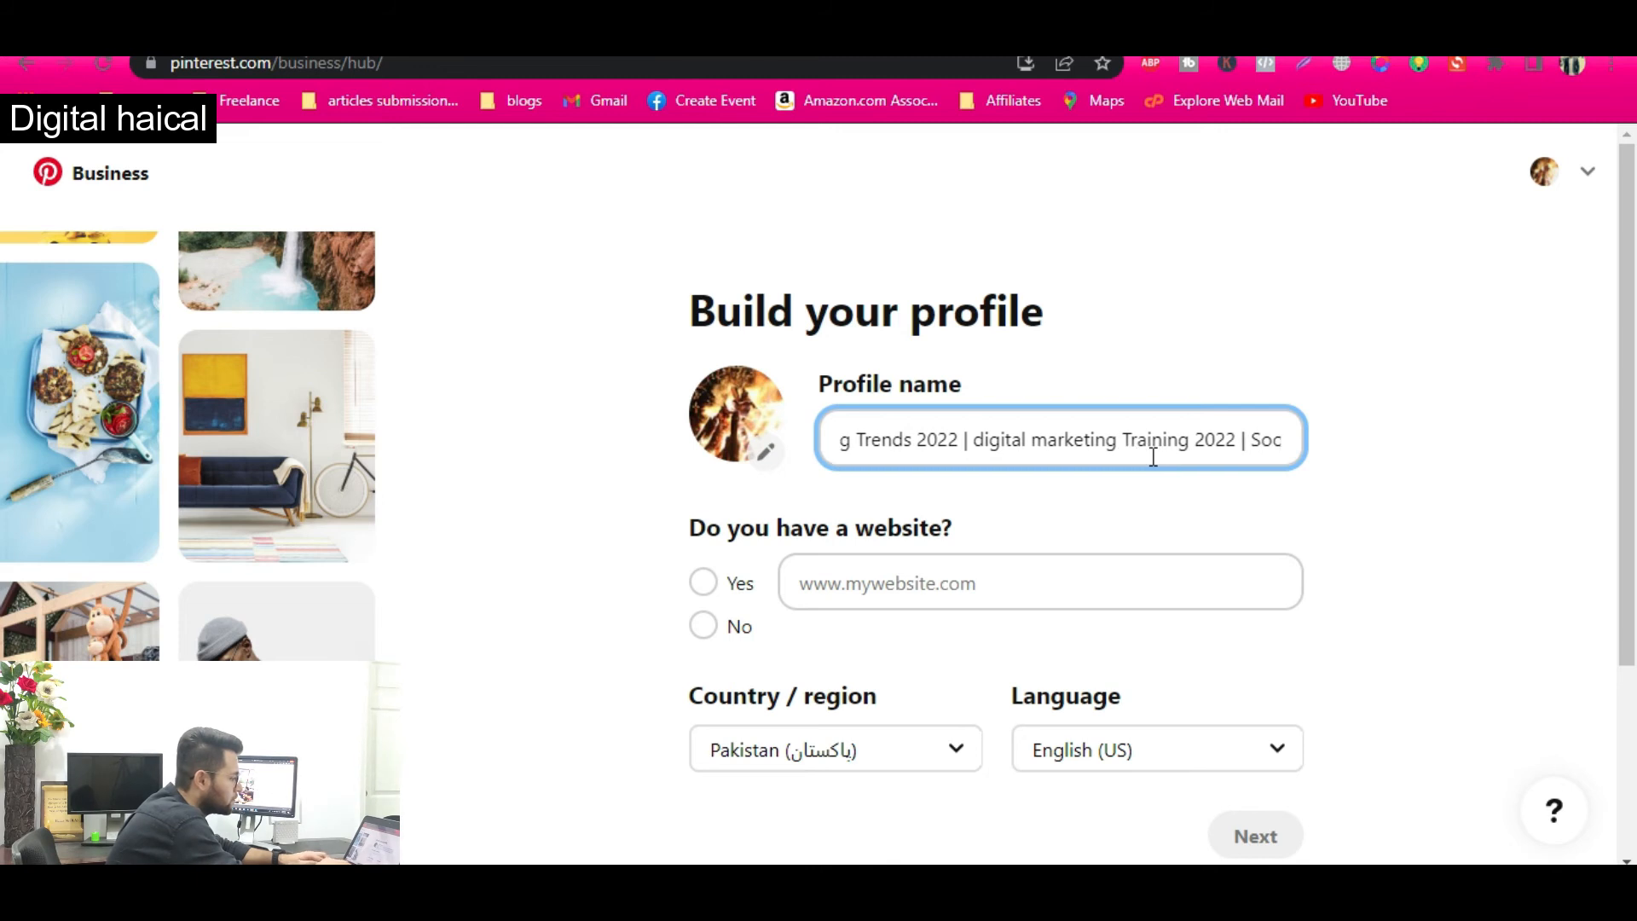
{"action": "type", "text": "ial Med"}
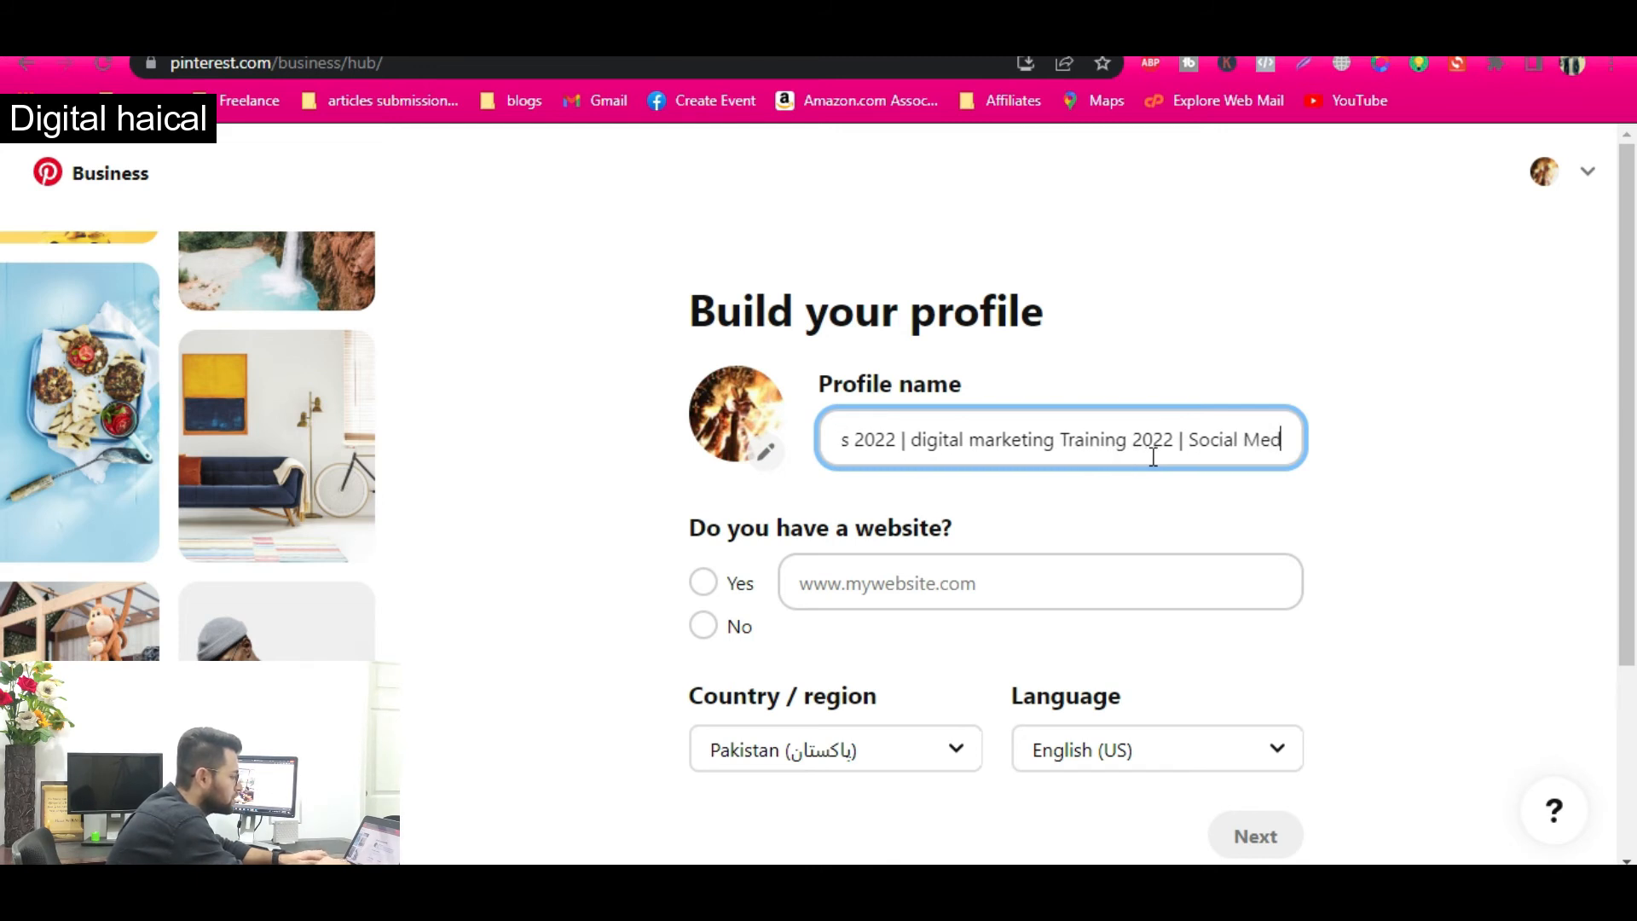
{"action": "type", "text": "ia Strat"}
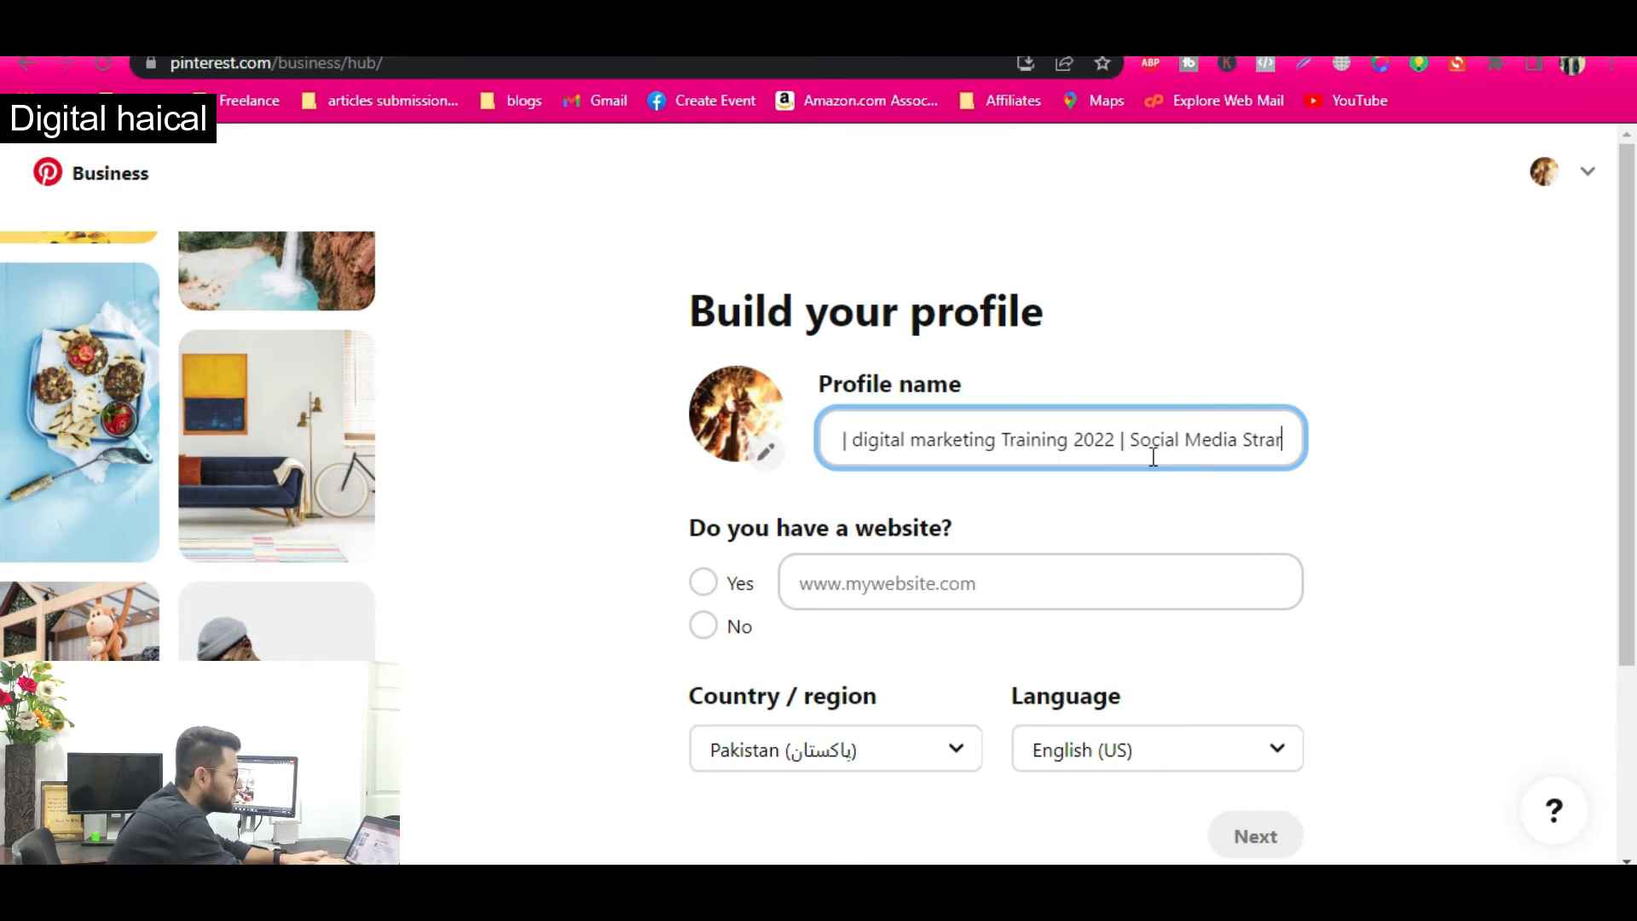
{"action": "key", "text": "BackSpace"}
{"action": "type", "text": "tegist"}
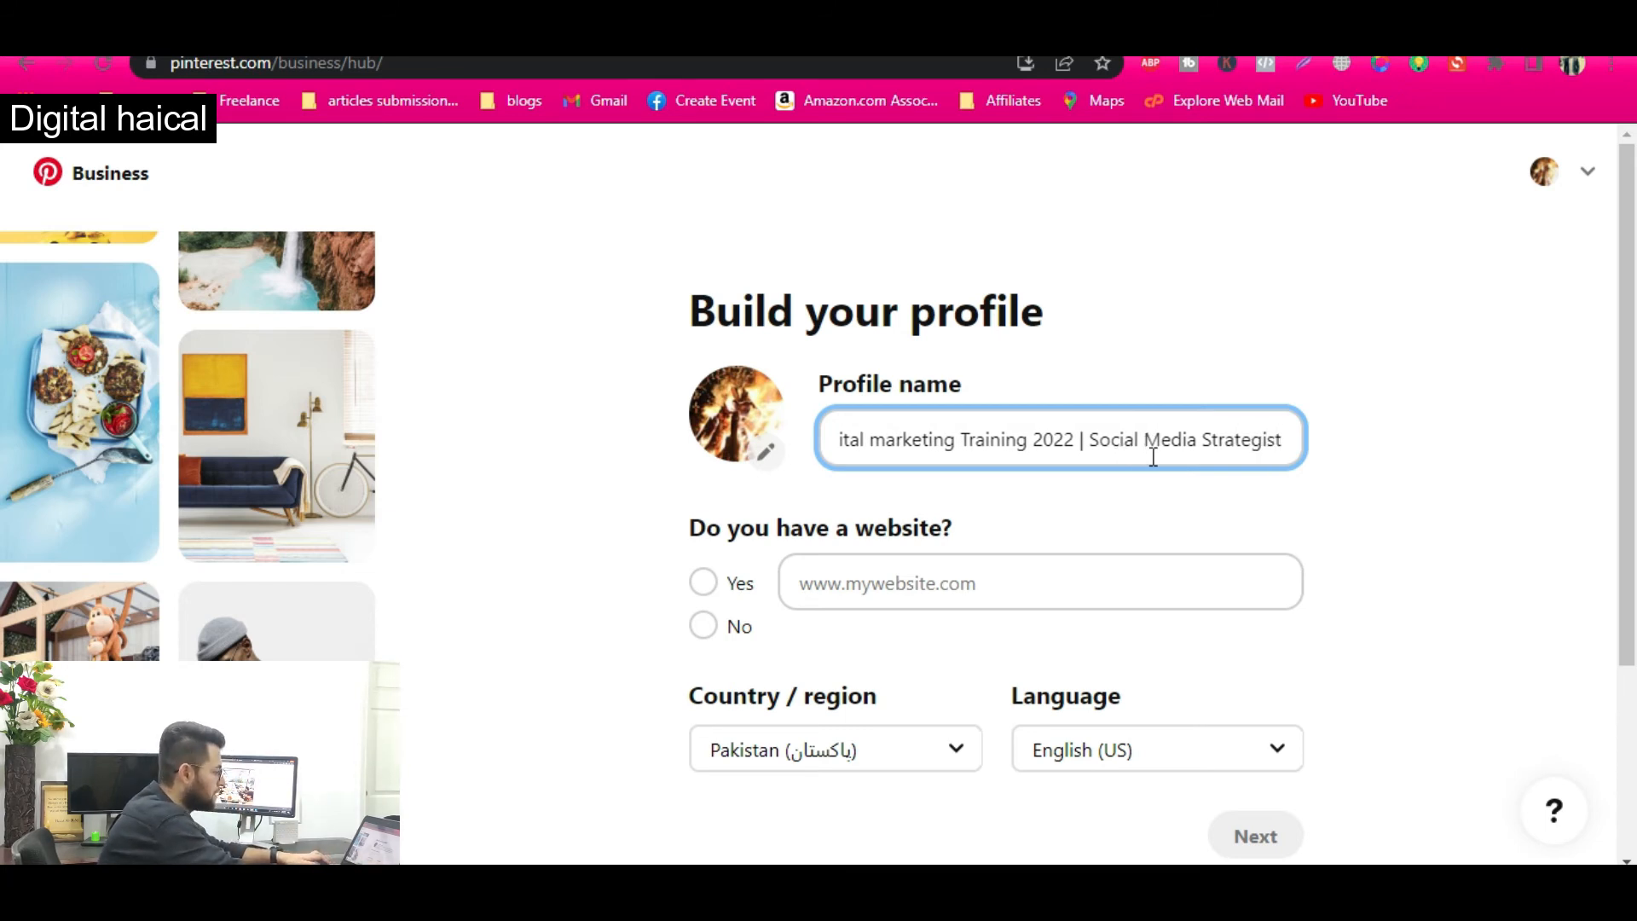
- Answer Yes to having a website and enter "digital marketing" as the website address
{"action": "left_click", "coordinate": [982, 568]}
{"action": "left_click", "coordinate": [703, 594]}
{"action": "left_click", "coordinate": [906, 580]}
{"action": "type", "text": "digital marketing"}
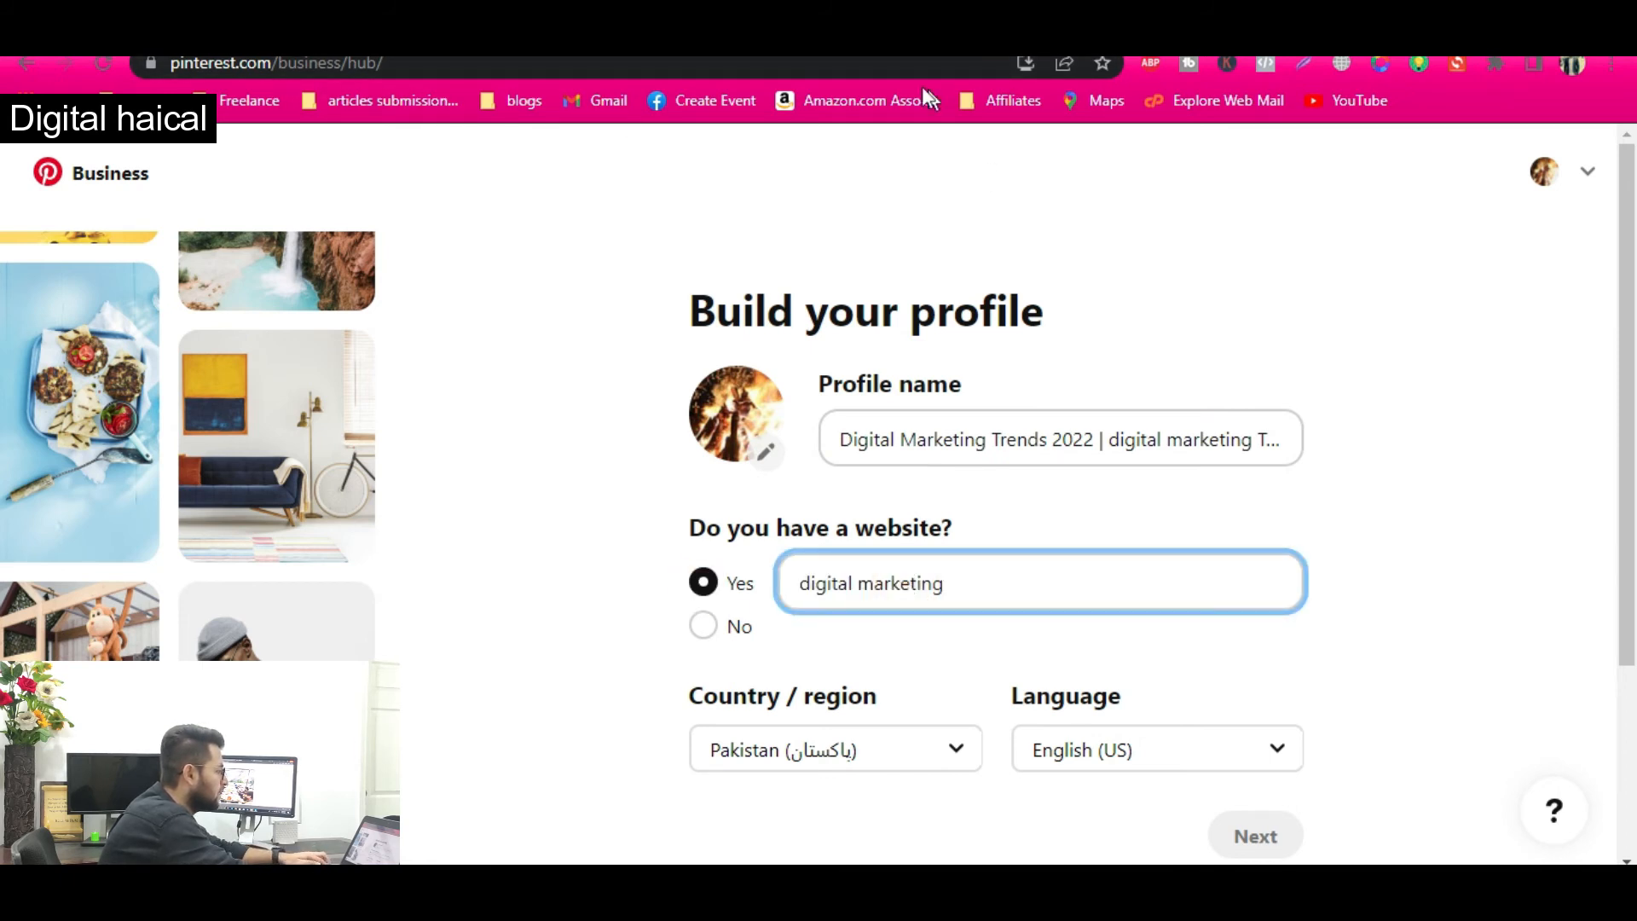
{"action": "key", "text": "ctrl+t"}
{"action": "type", "text": "explorenagartravels.com"}
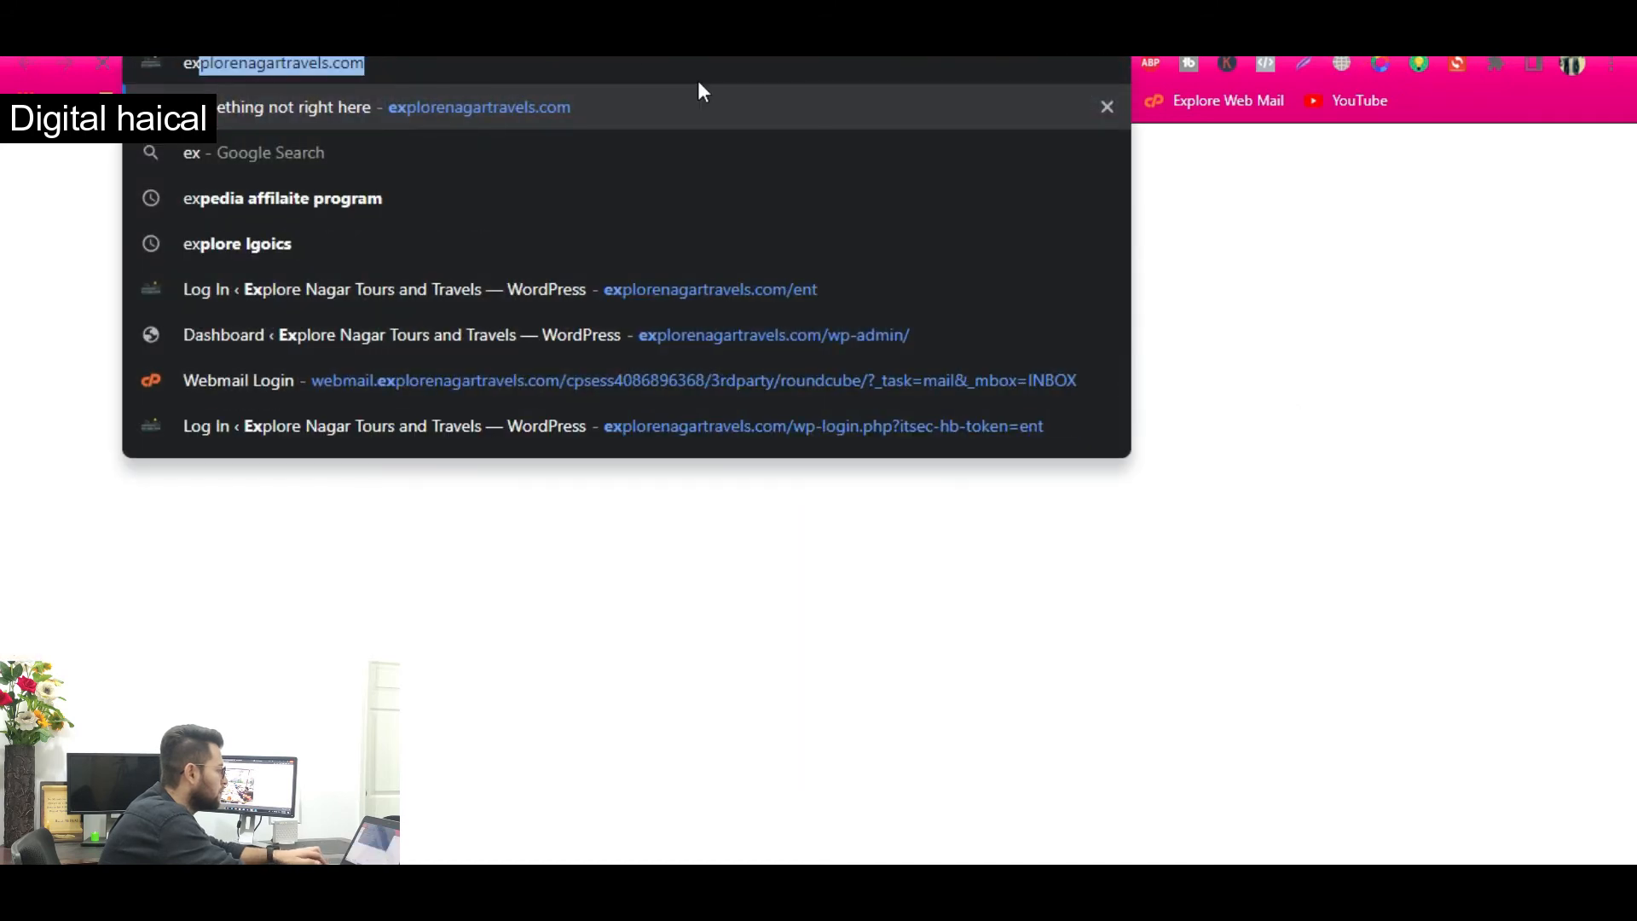
{"action": "left_click", "coordinate": [527, 72]}
{"action": "left_click_drag", "start_coordinate": [524, 61], "coordinate": [177, 61]}
{"action": "left_click", "coordinate": [970, 34]}
{"action": "triple_click", "coordinate": [981, 597]}
{"action": "key", "text": "ctrl+v"}
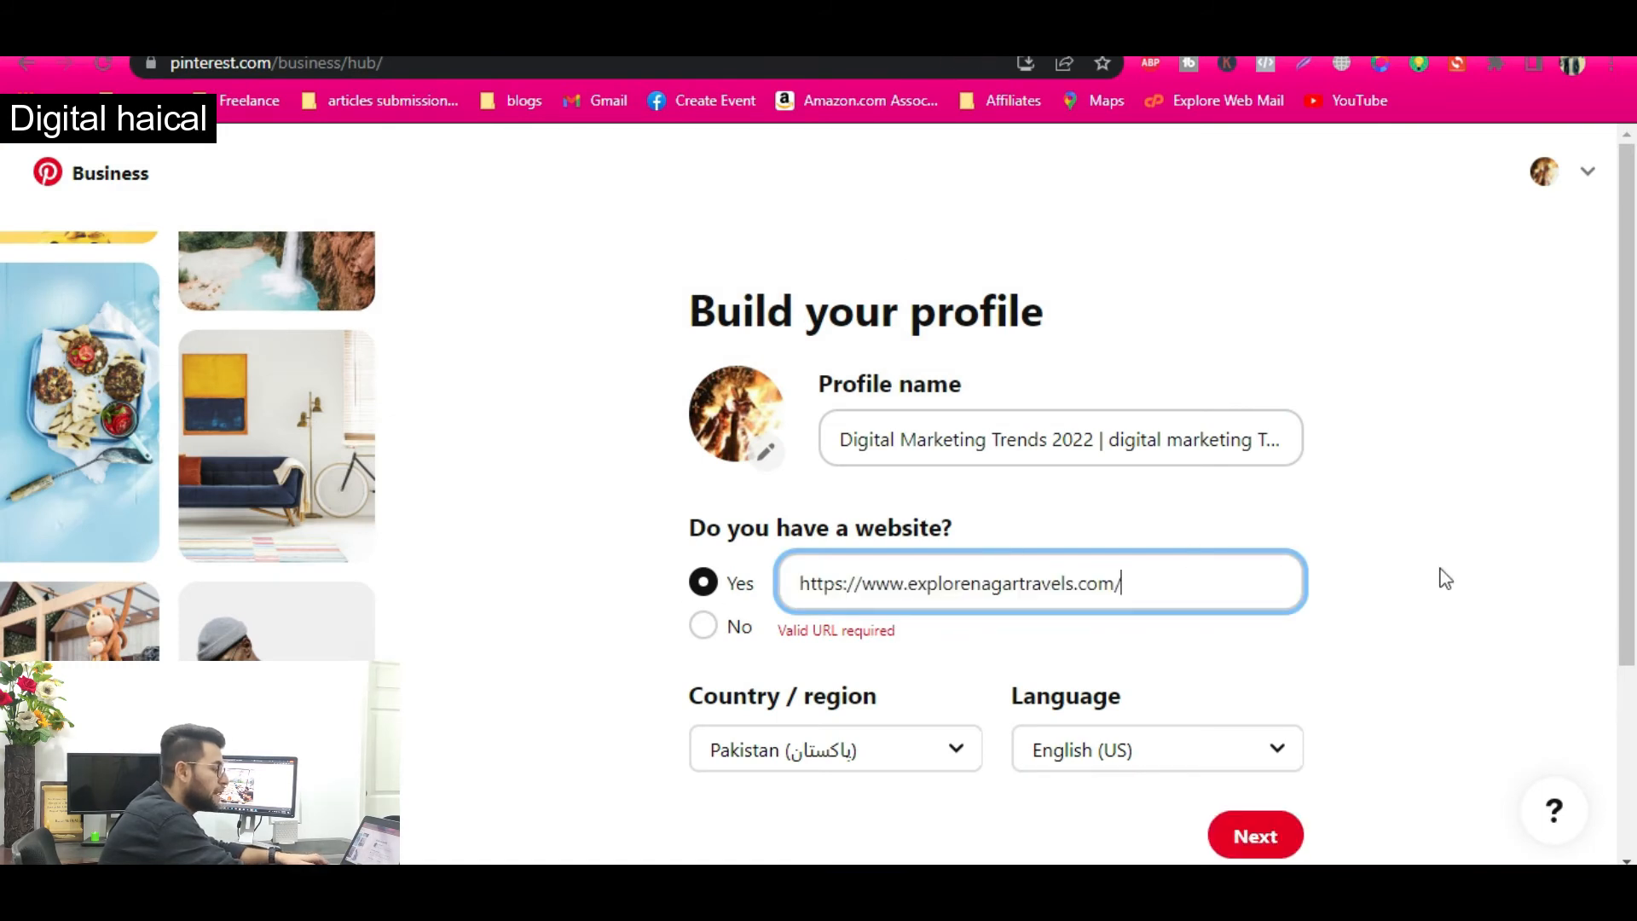
{"action": "left_click", "coordinate": [1445, 576]}
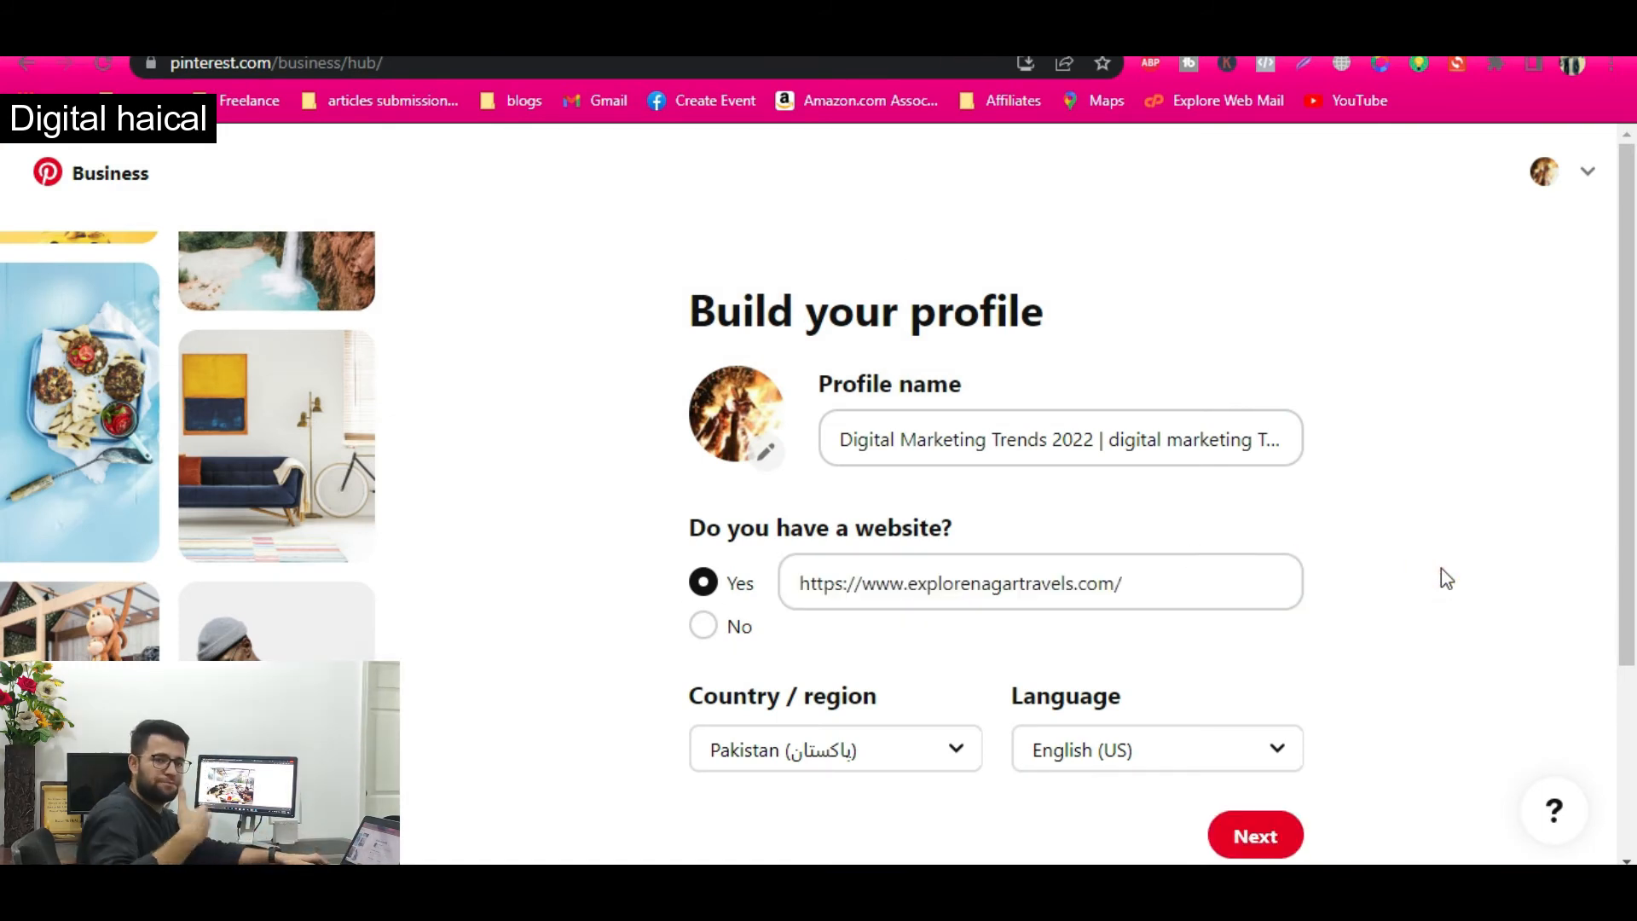
- Shorten the profile name by removing "| Social Media Strategist" after "Training 2022", and continue to the brand details
{"action": "scroll", "coordinate": [1358, 546], "scroll_direction": "down", "scroll_amount": 3}
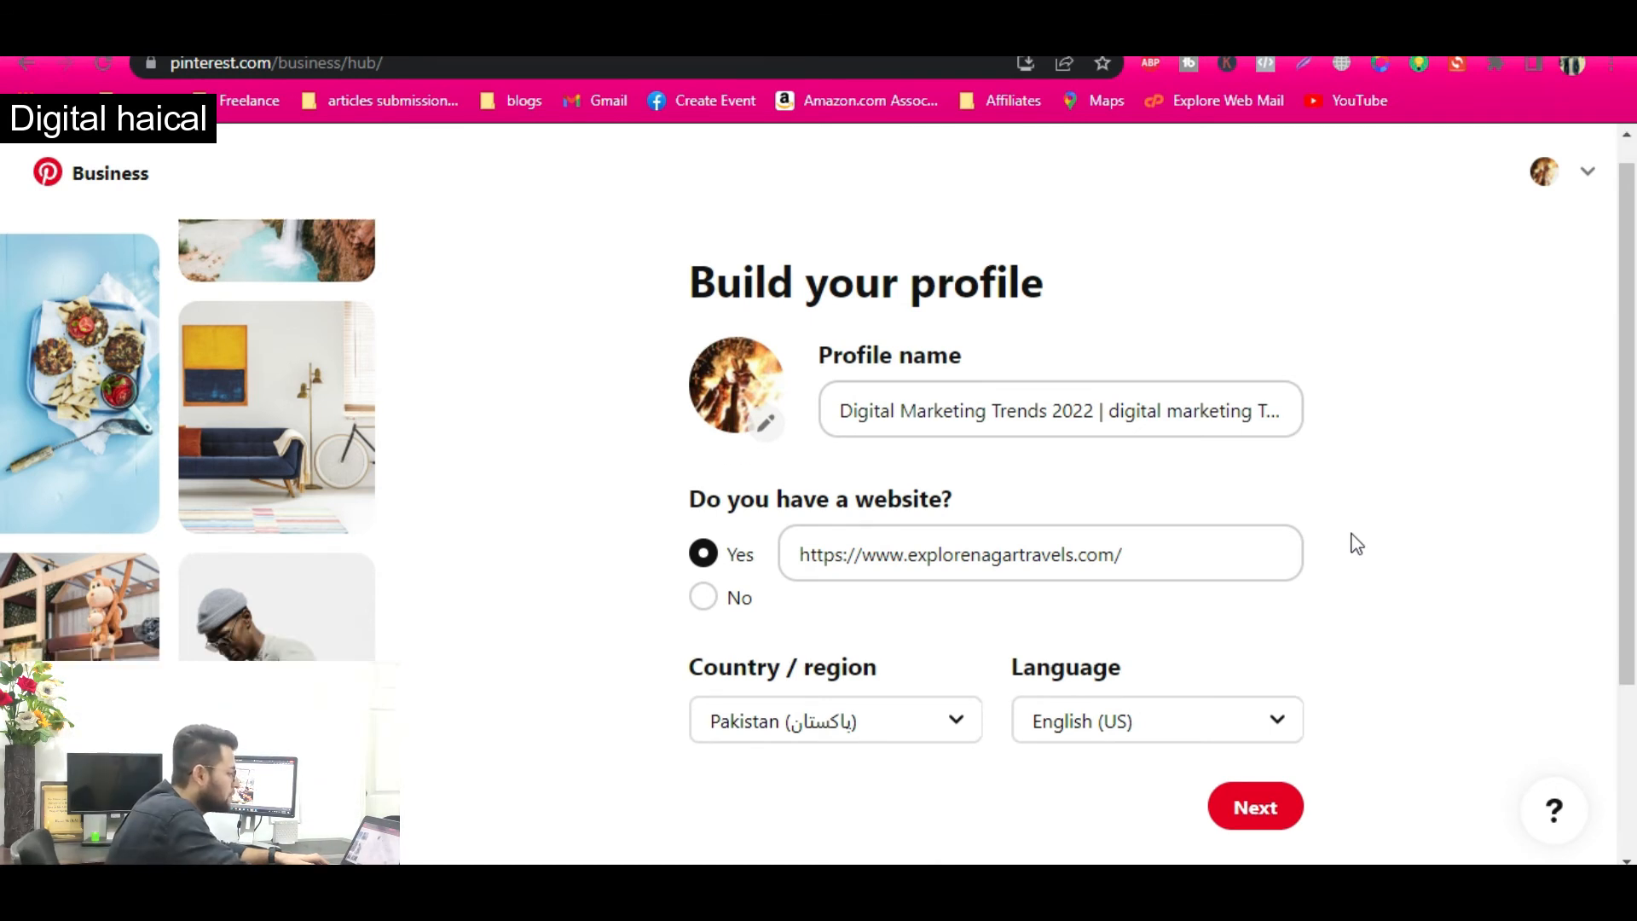
{"action": "left_click", "coordinate": [1227, 595]}
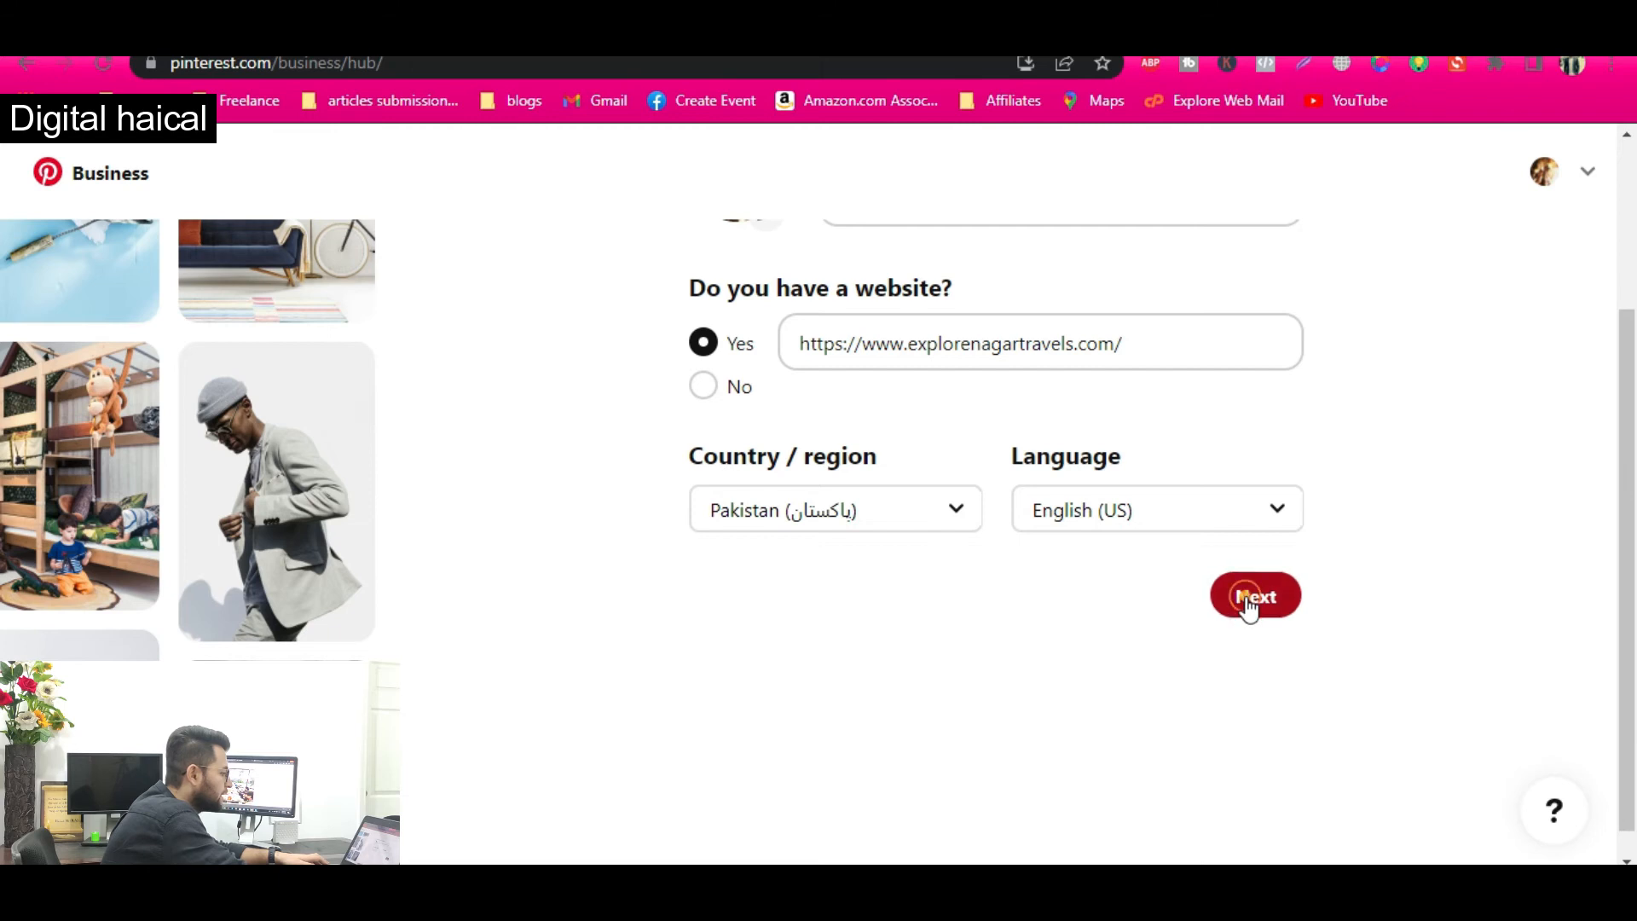
{"action": "left_click", "coordinate": [1250, 607]}
{"action": "left_click_drag", "start_coordinate": [1219, 303], "coordinate": [1429, 310]}
{"action": "left_click", "coordinate": [1078, 319]}
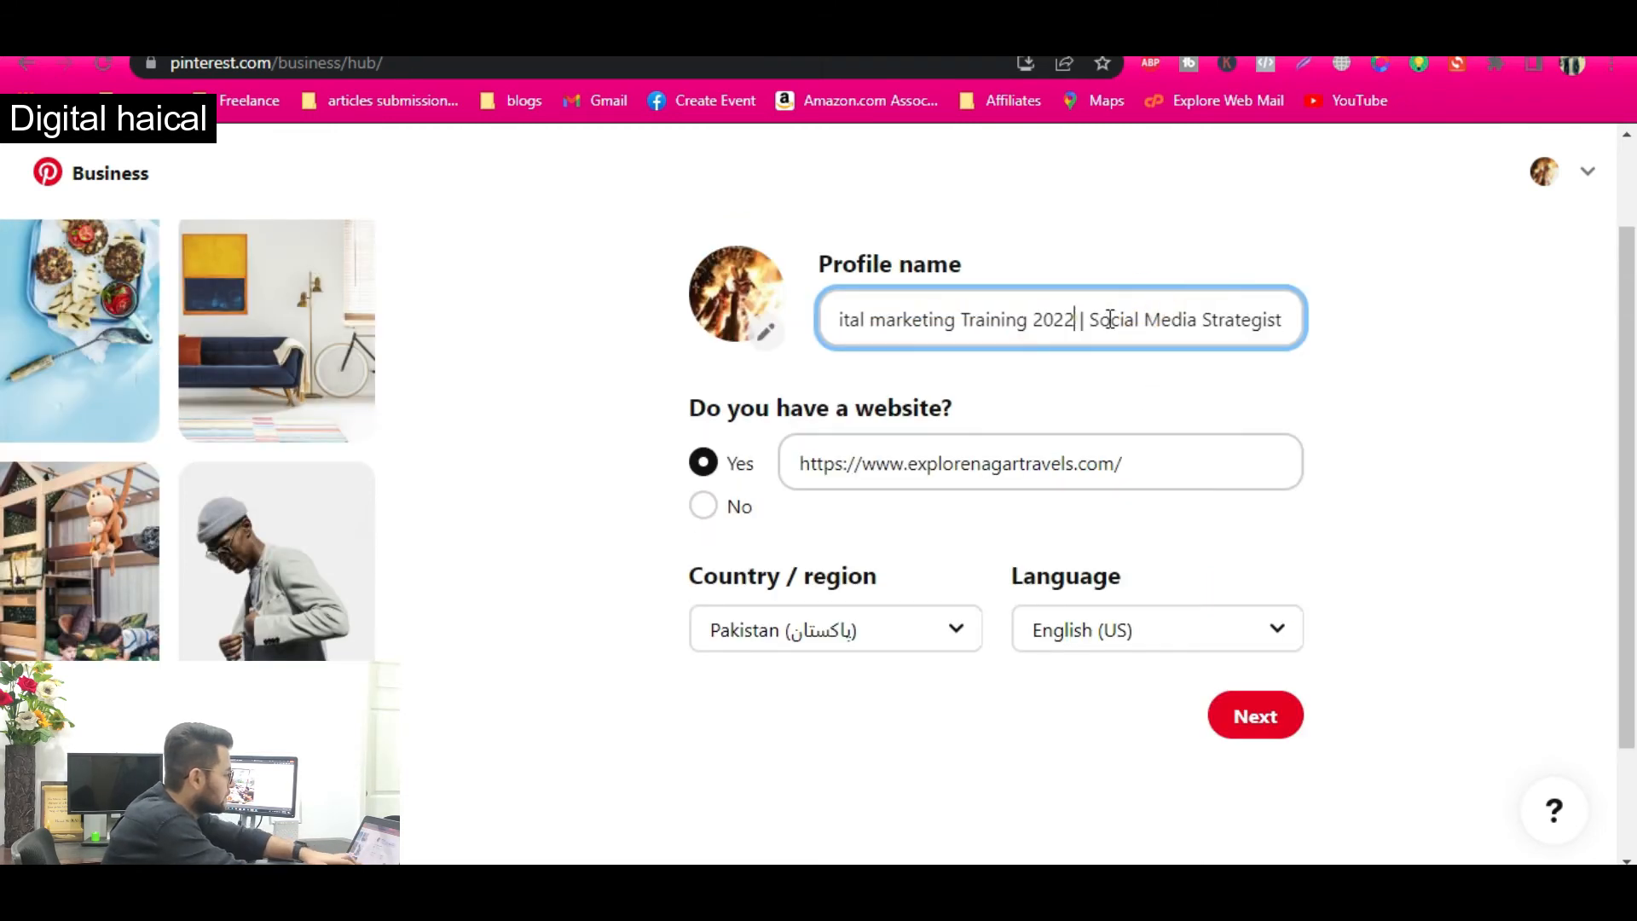
{"action": "key", "text": "shift+End"}
{"action": "key", "text": "BackSpace"}
{"action": "left_click", "coordinate": [1276, 724]}
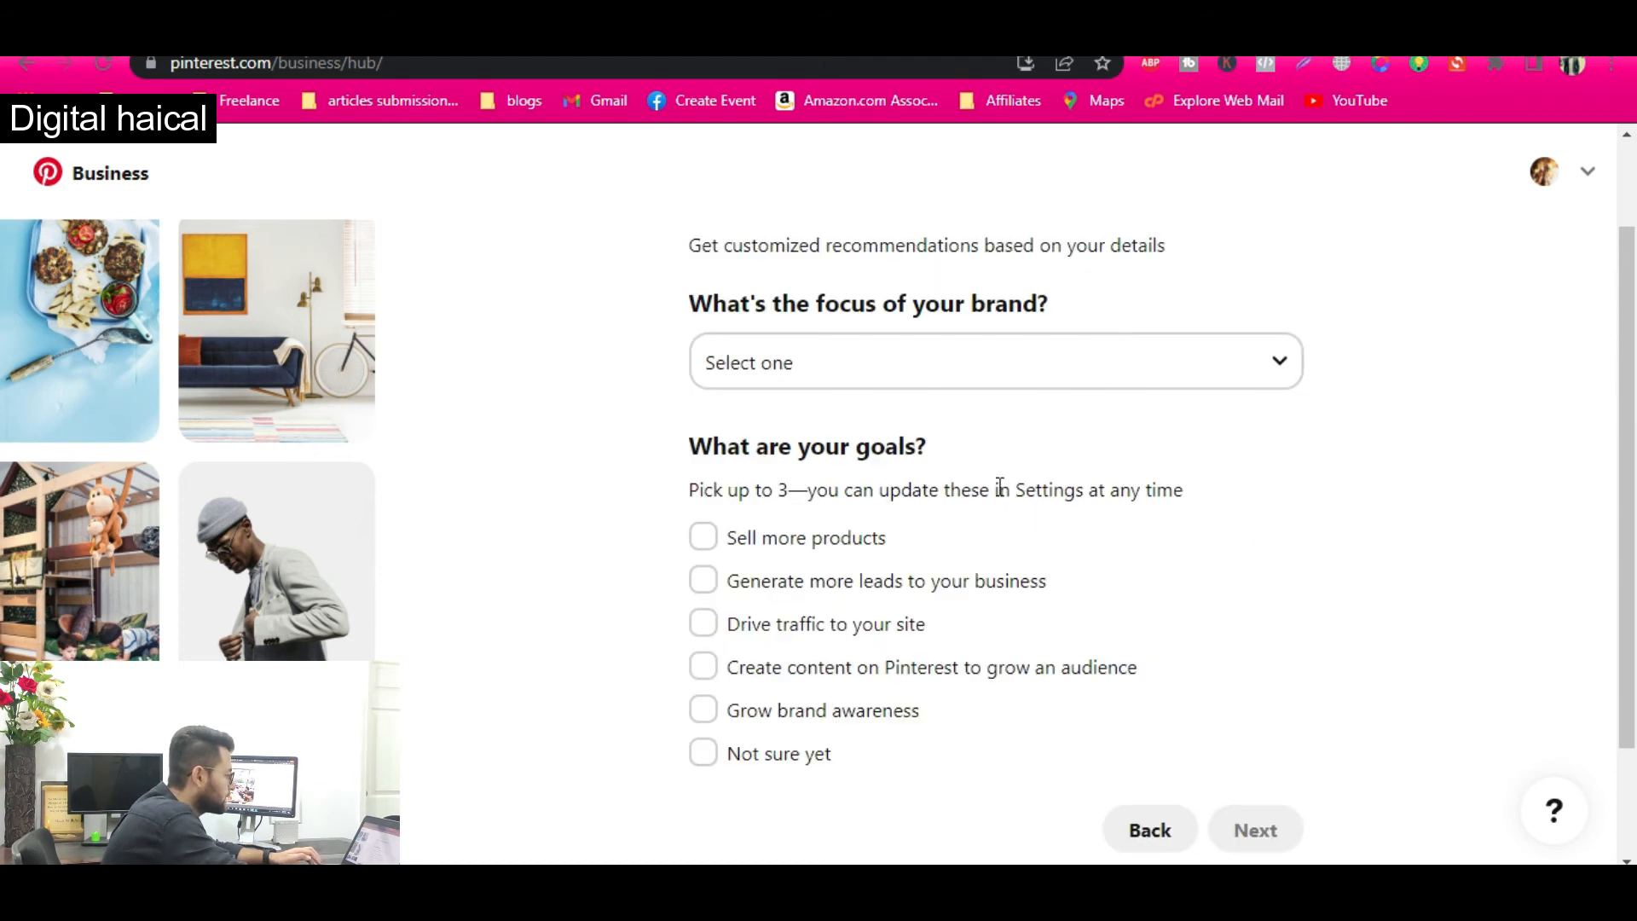
- Set the brand focus to Education, select the goal "Drive traffic to your site", and continue
{"action": "left_click", "coordinate": [888, 372]}
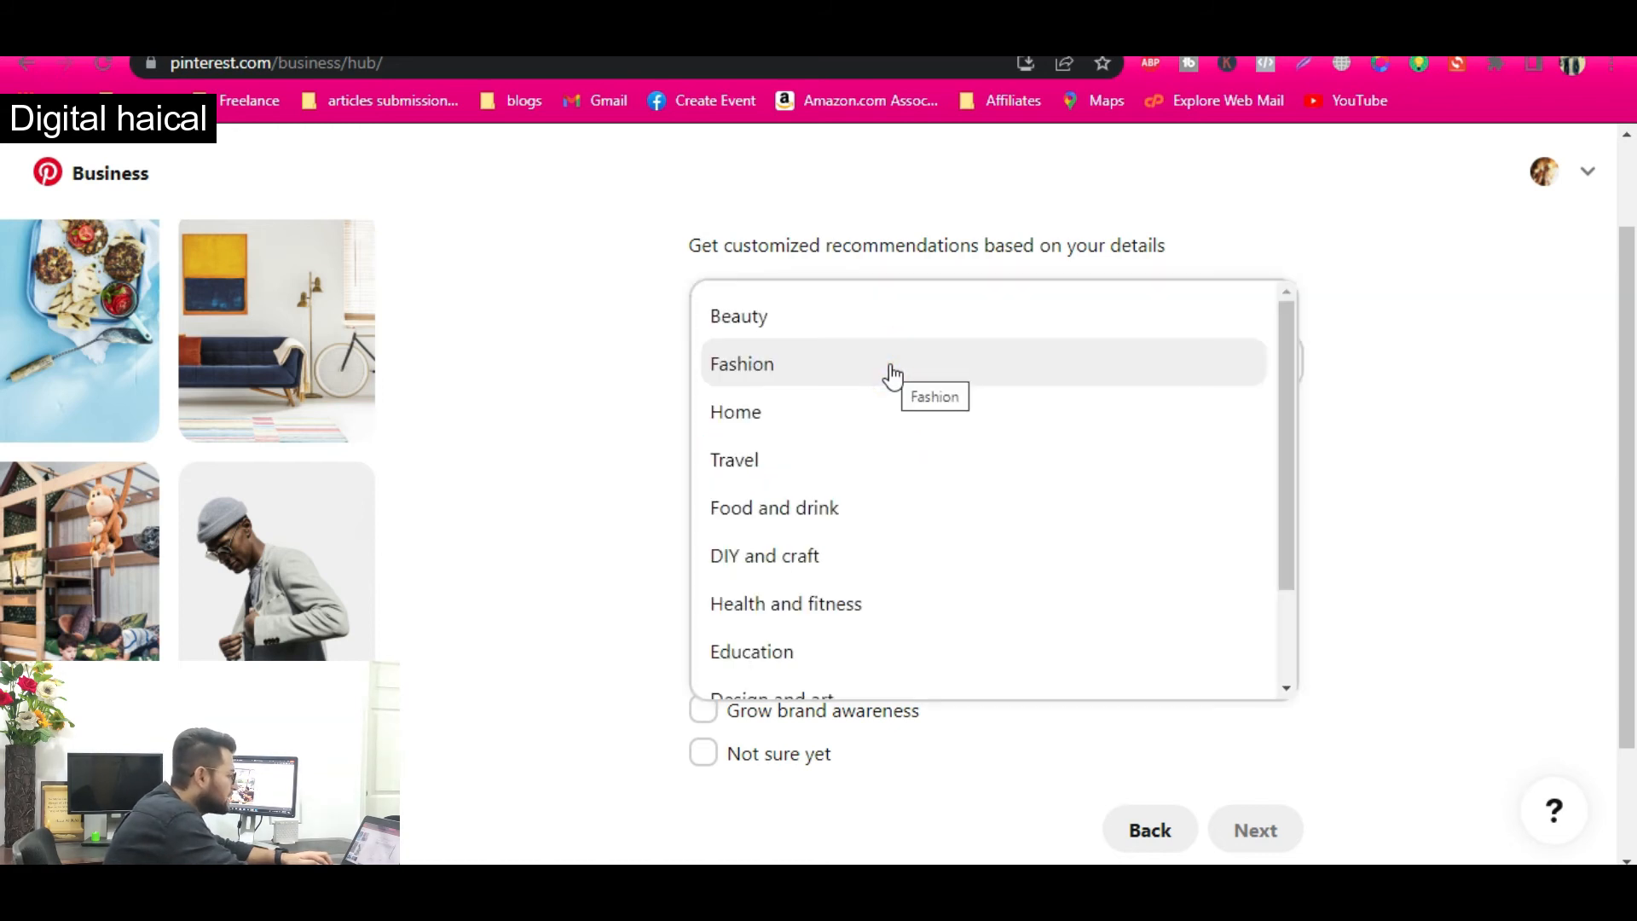
{"action": "scroll", "coordinate": [887, 470], "scroll_direction": "down", "scroll_amount": 2}
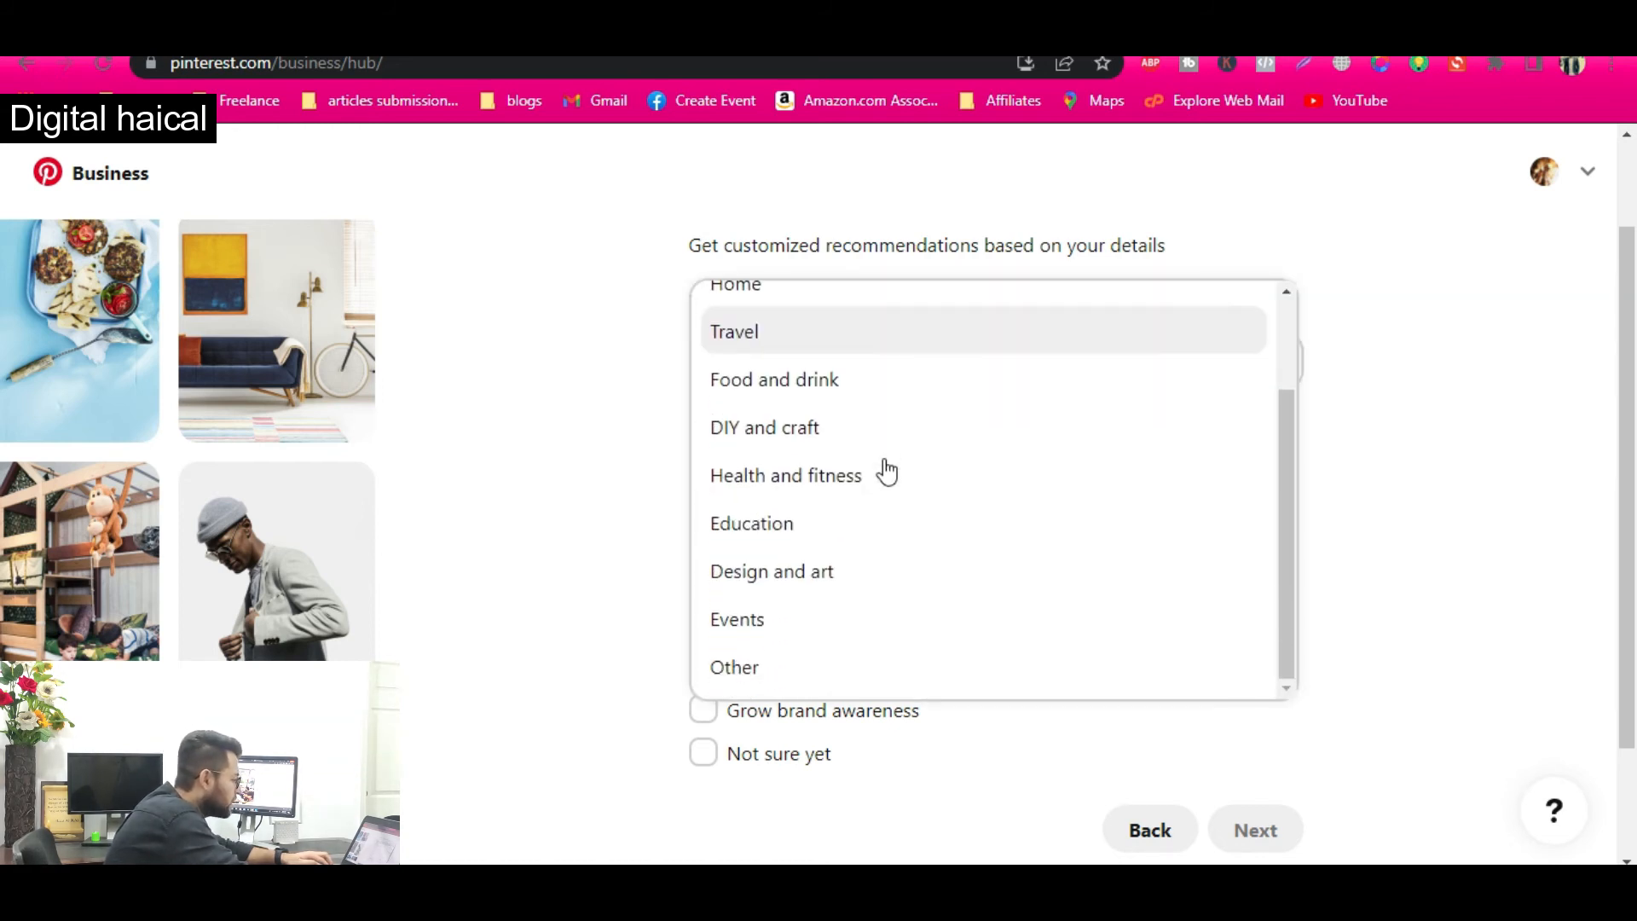
{"action": "left_click", "coordinate": [855, 526]}
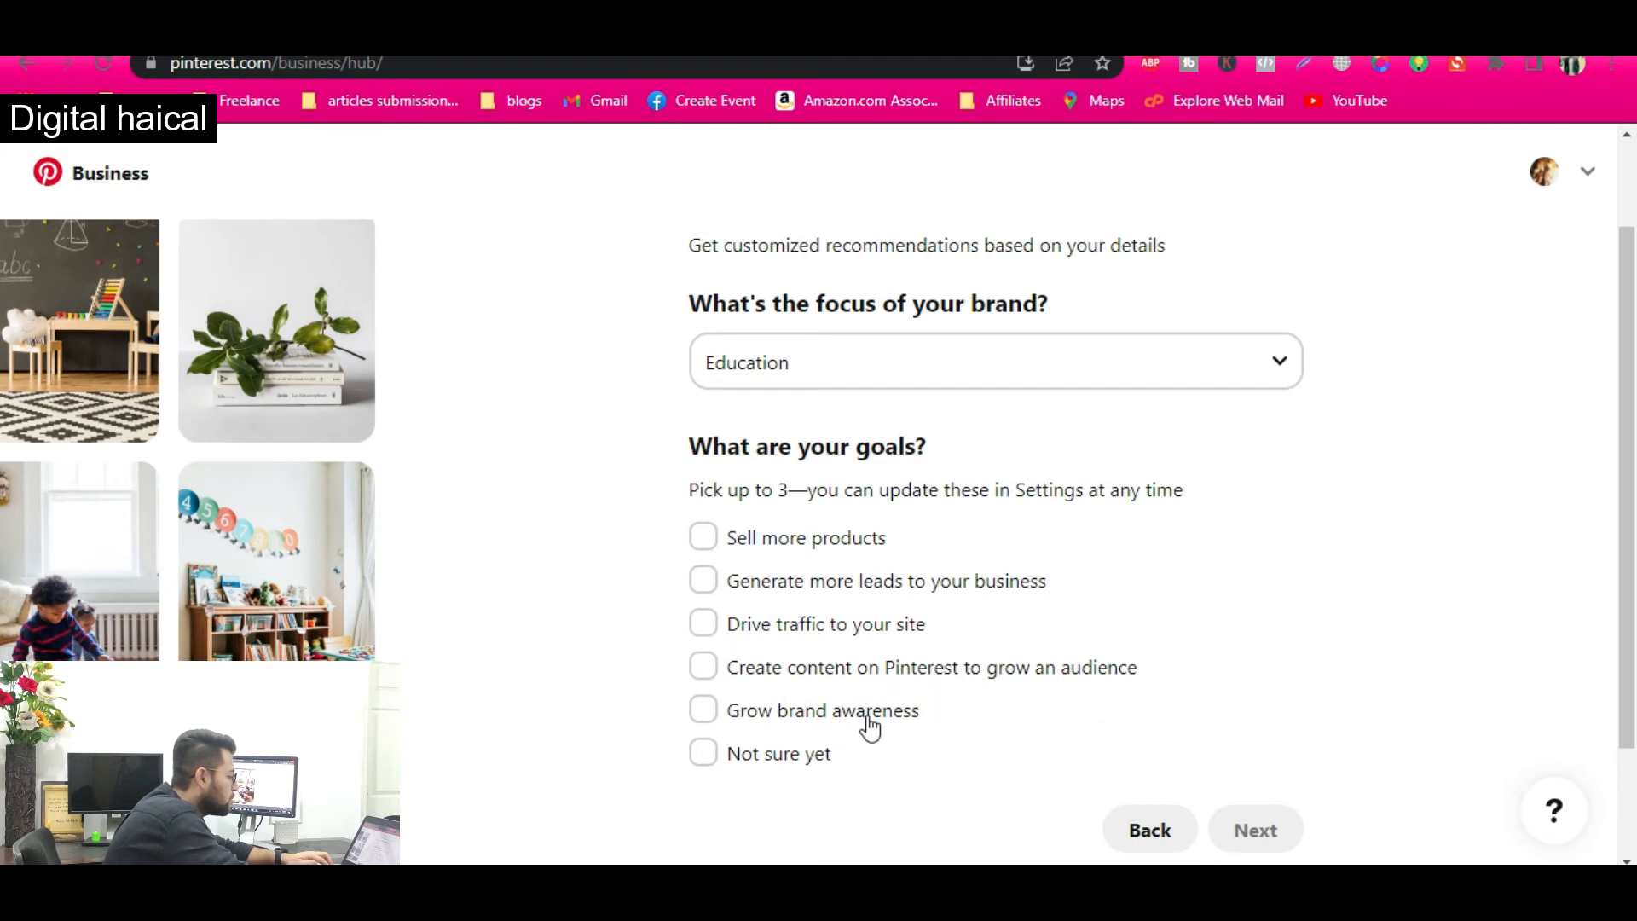
{"action": "left_click", "coordinate": [704, 623]}
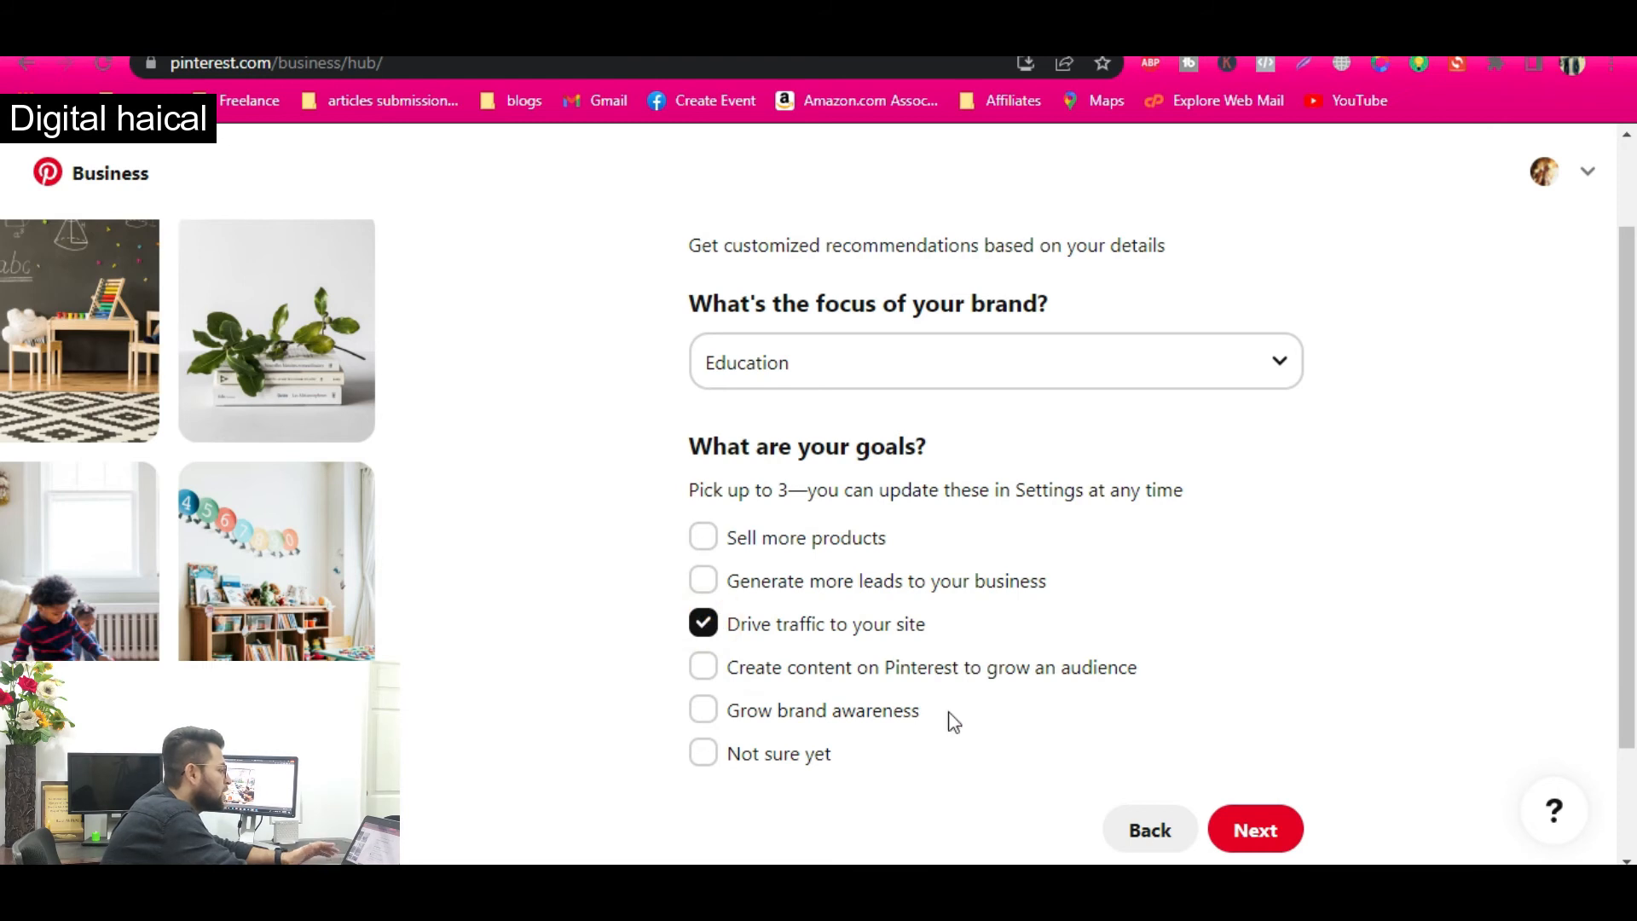
{"action": "left_click", "coordinate": [1254, 832]}
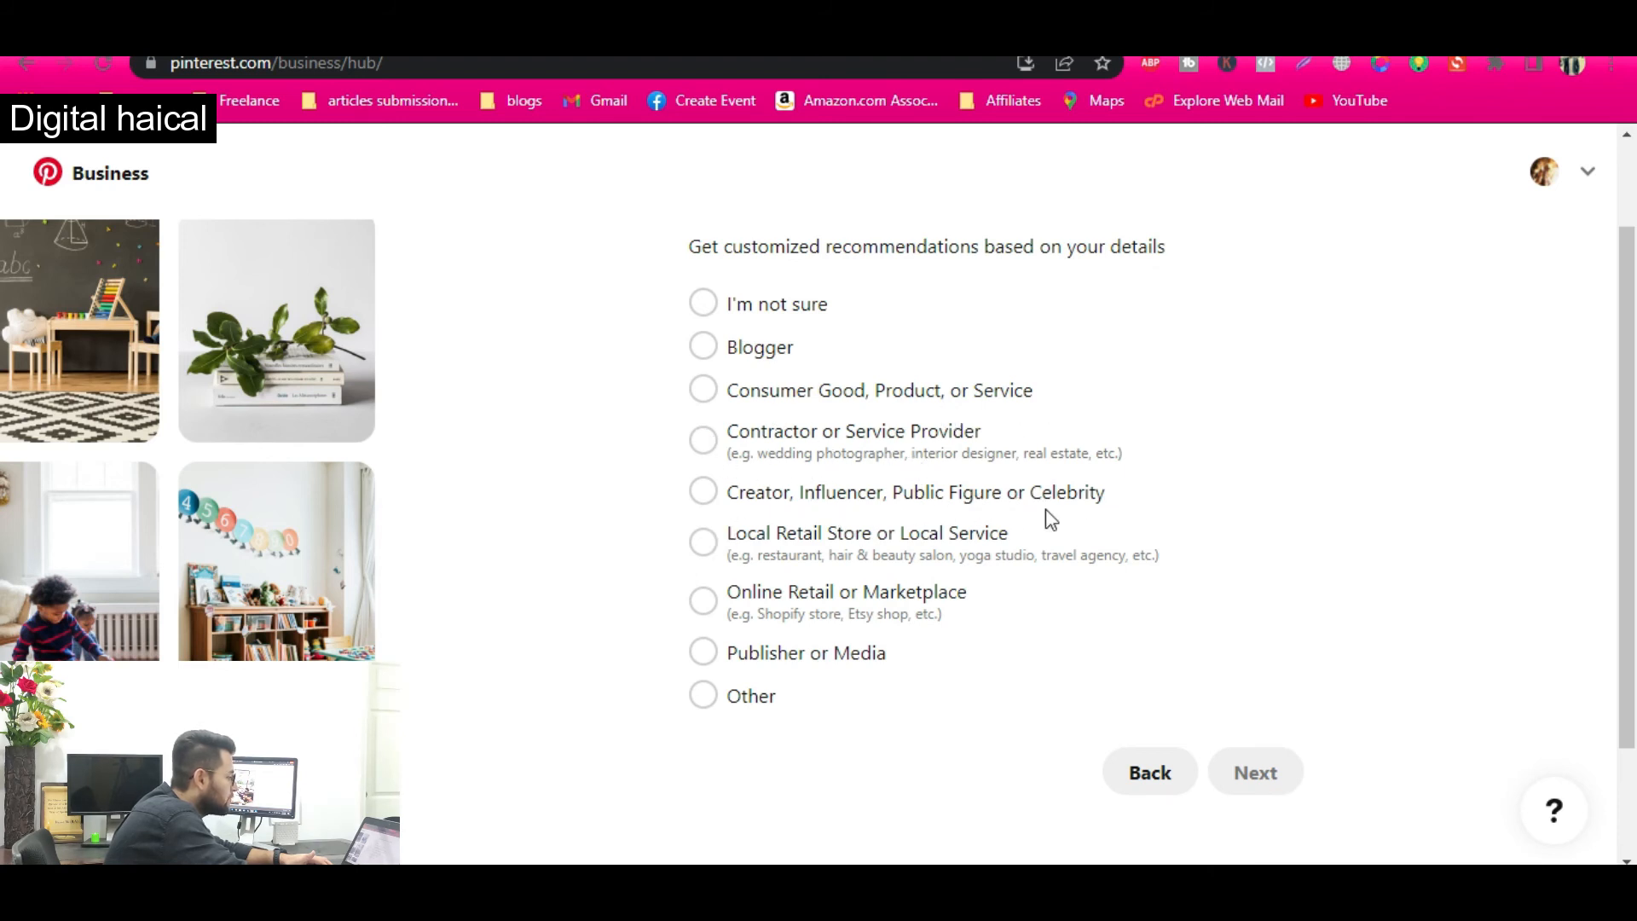
- Compare the Creator and Blogger options, choose Blogger as the business type, and continue
{"action": "left_click", "coordinate": [703, 492]}
{"action": "left_click", "coordinate": [703, 346]}
{"action": "left_click", "coordinate": [704, 499]}
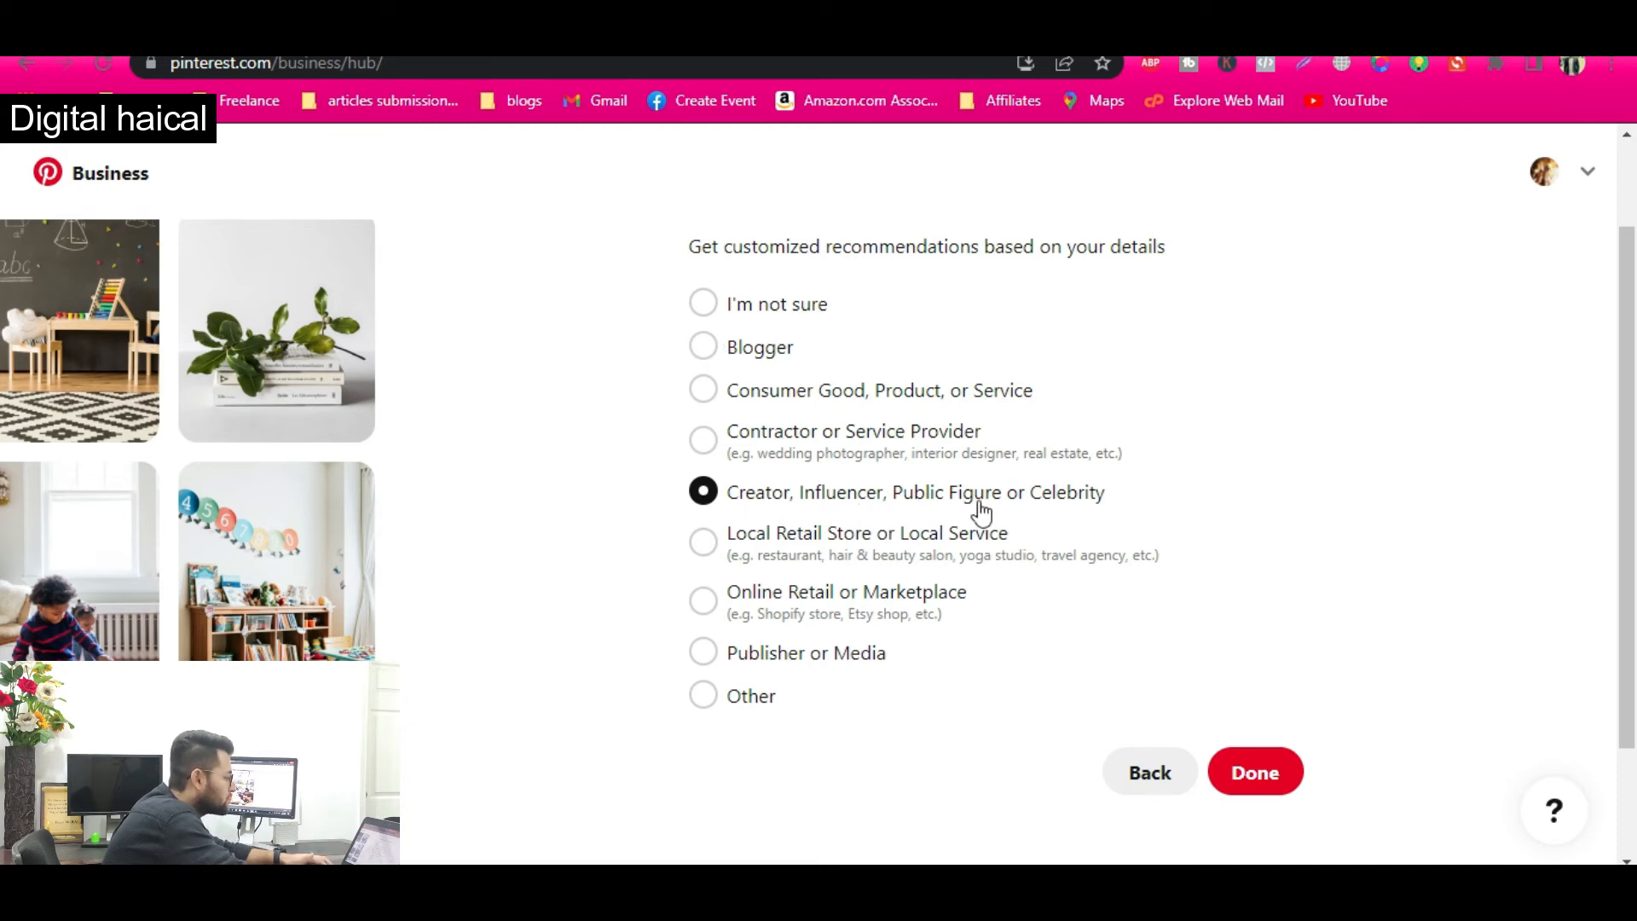
{"action": "left_click", "coordinate": [701, 347]}
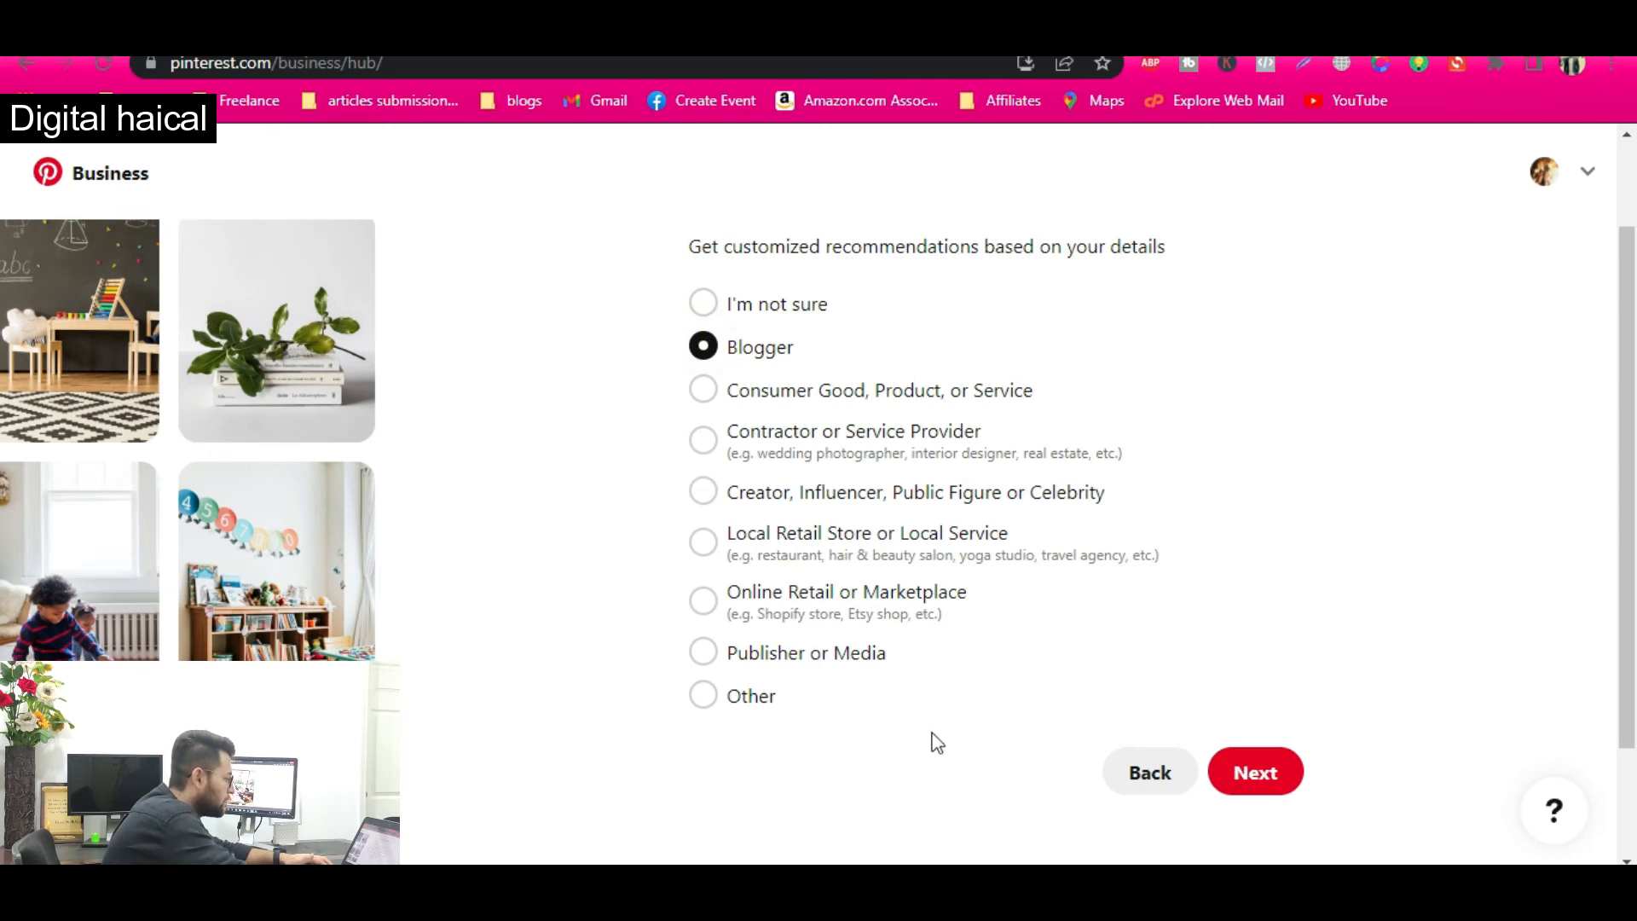
{"action": "left_click", "coordinate": [1242, 772]}
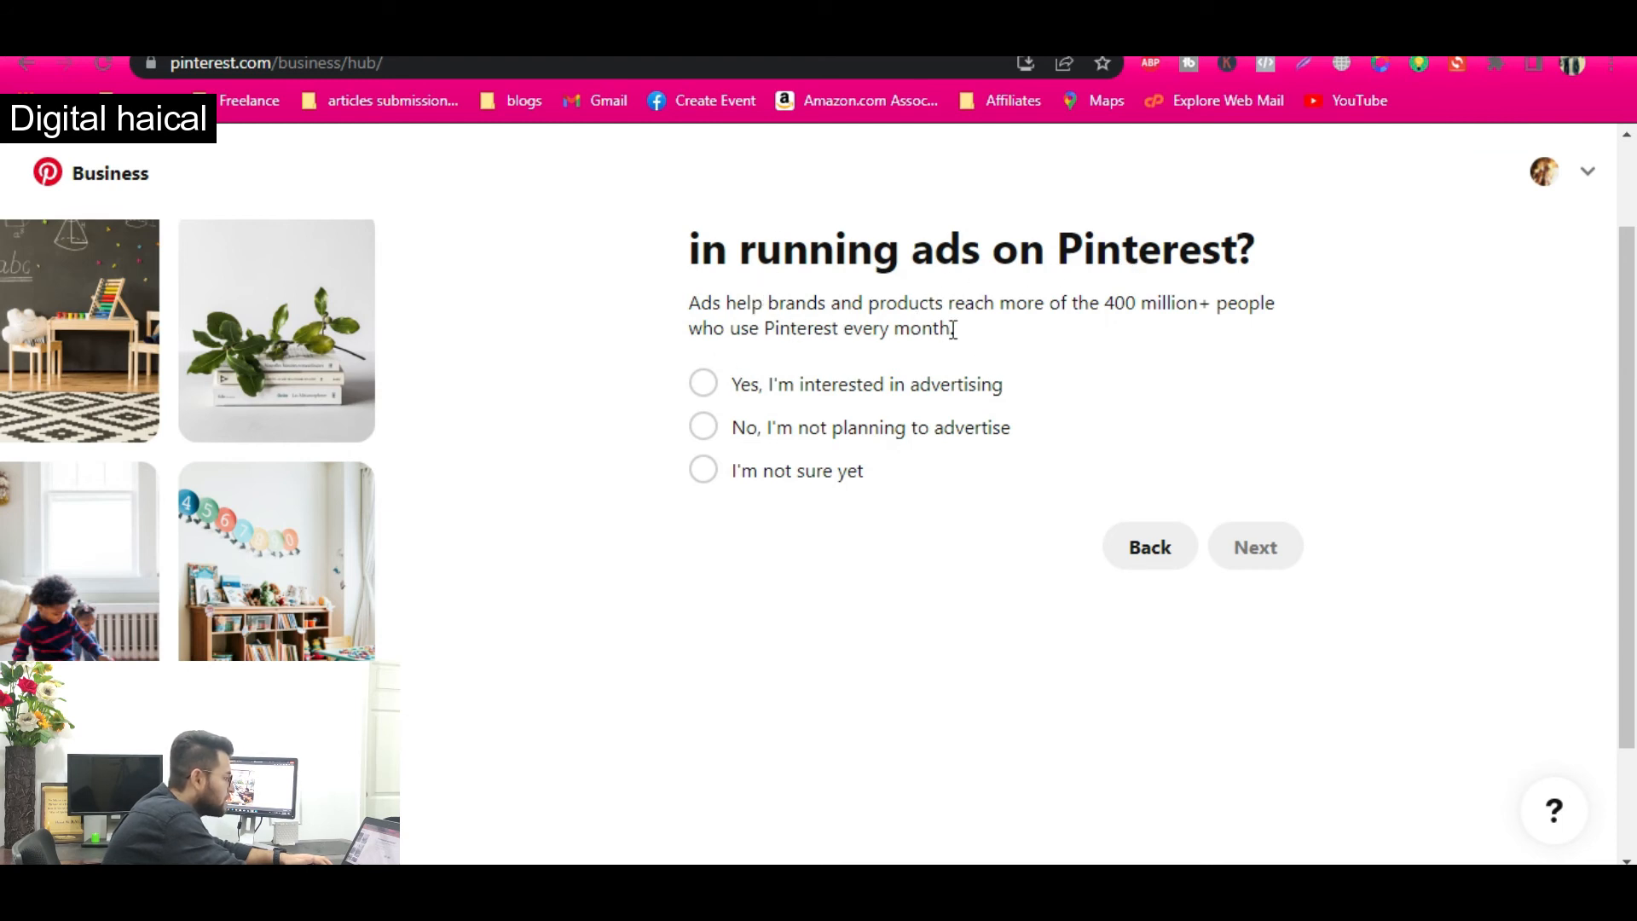
- Answer "Yes, I'm interested in advertising" to the question about running ads and finish the business questionnaire
{"action": "left_click", "coordinate": [713, 388]}
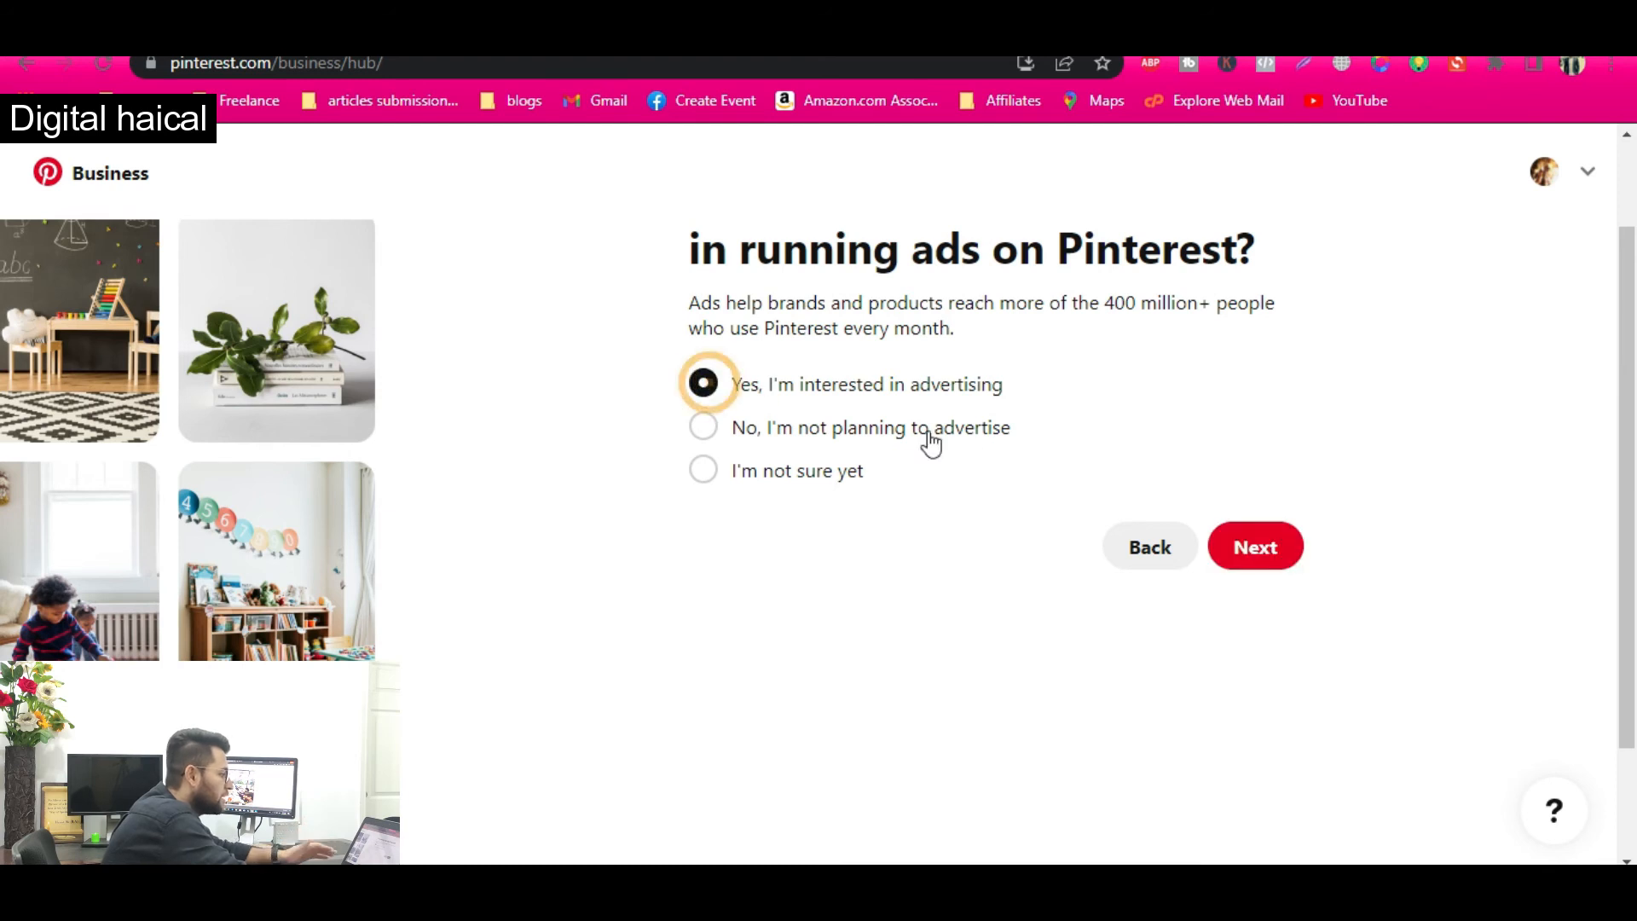
{"action": "left_click", "coordinate": [1242, 549]}
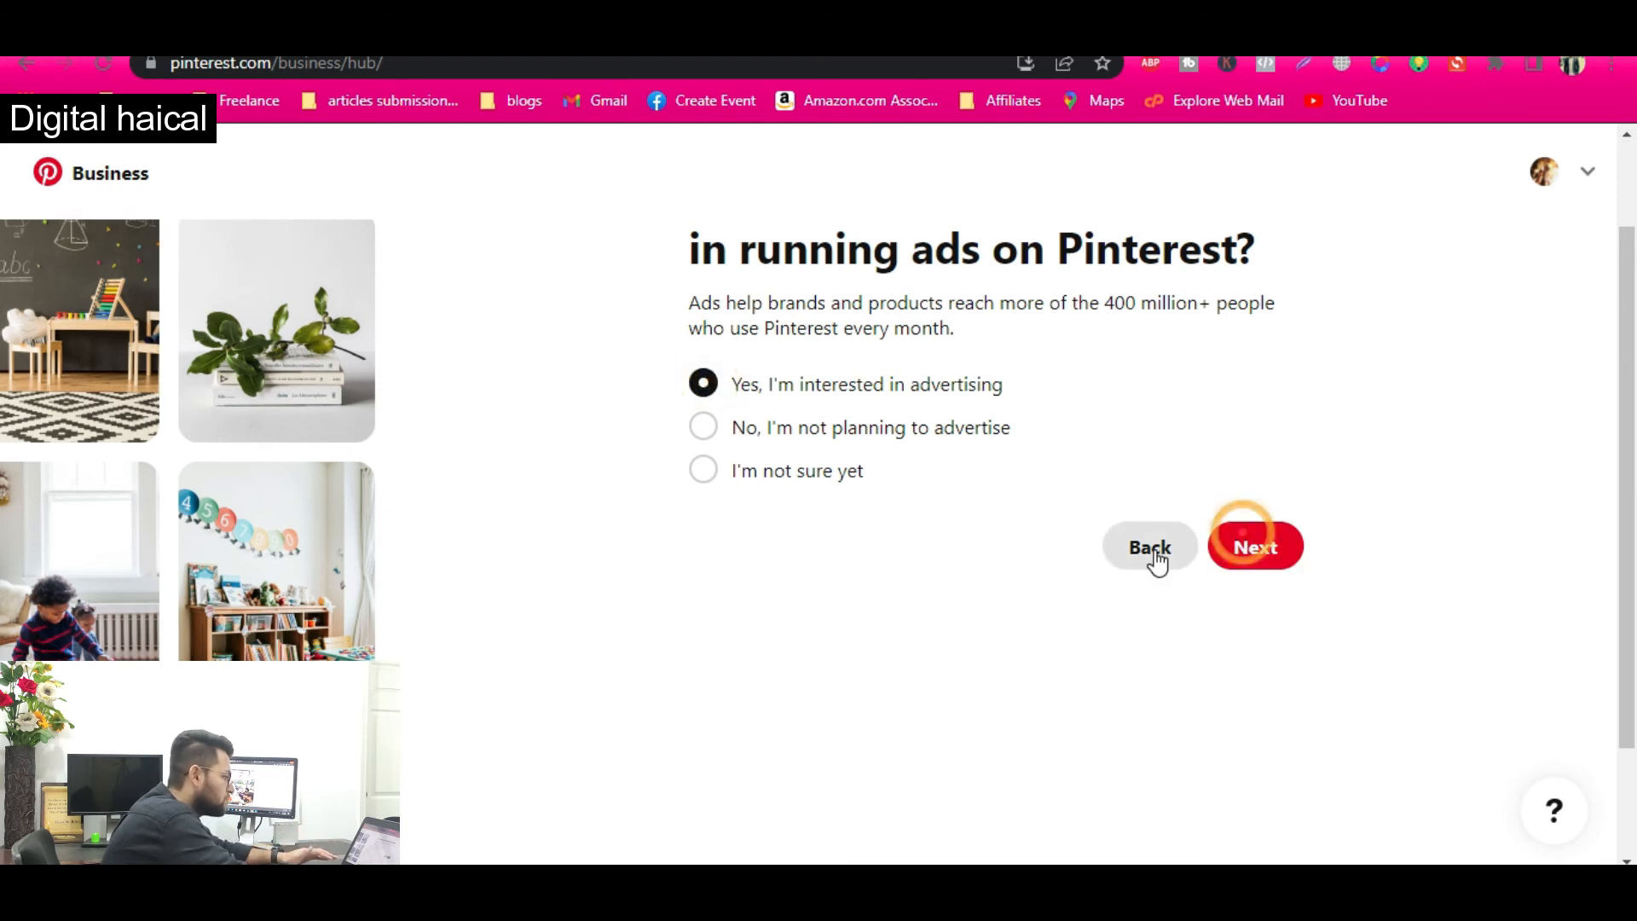
{"action": "left_click", "coordinate": [1212, 552]}
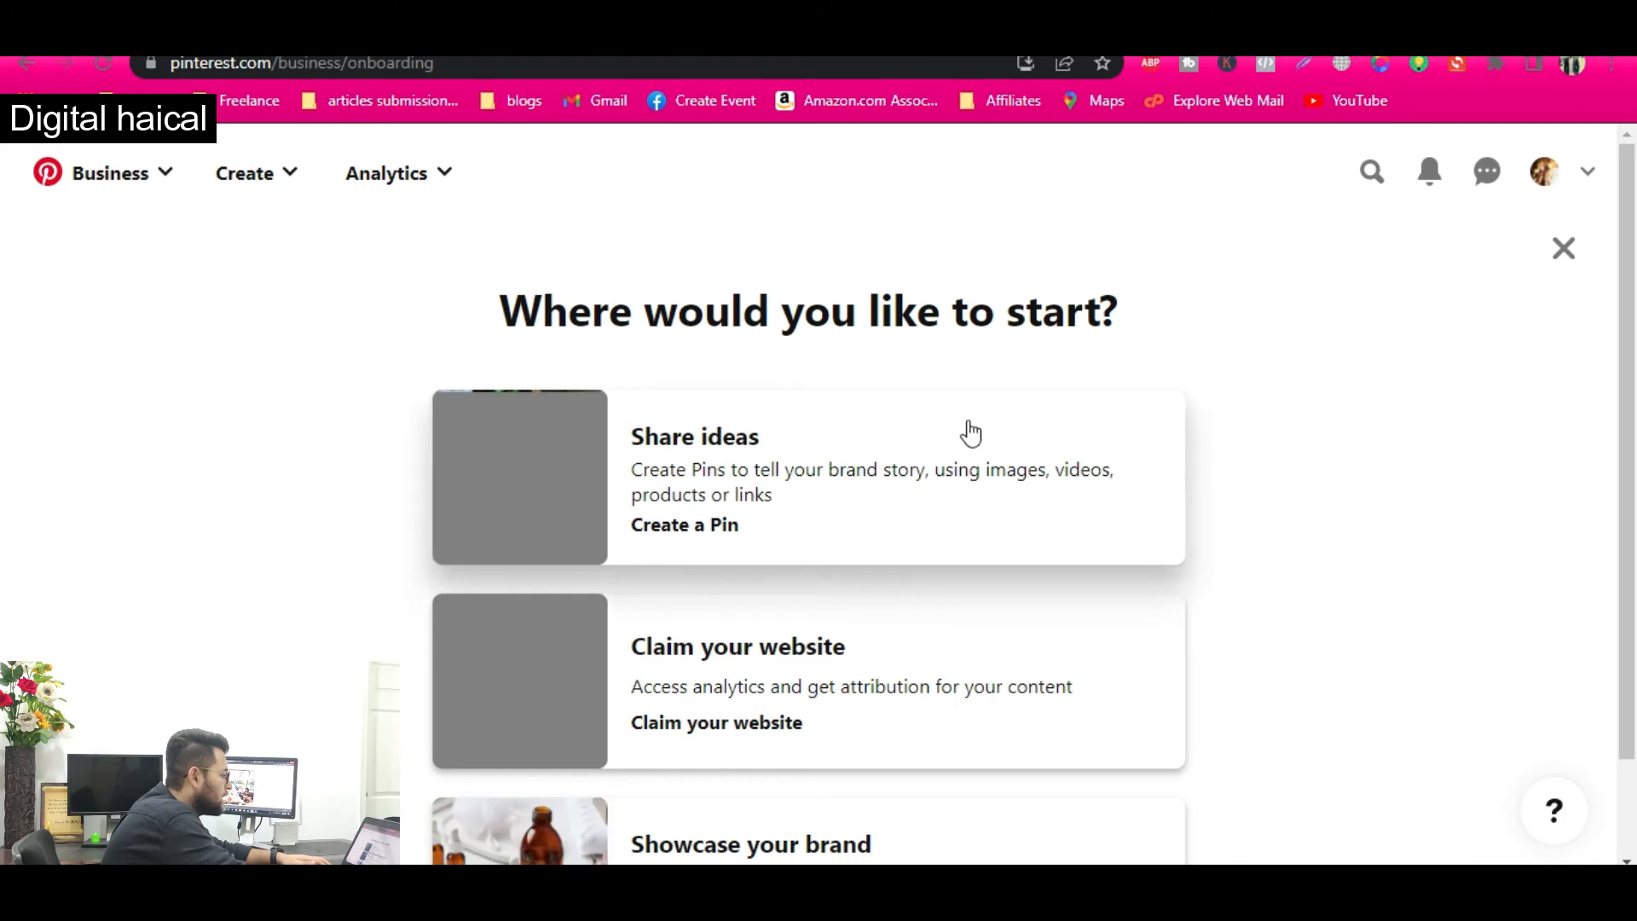
- Choose "Create a Pin" under Share ideas and go through the Pin builder introduction to its fourth page
{"action": "scroll", "coordinate": [1106, 354], "scroll_direction": "down", "scroll_amount": 2}
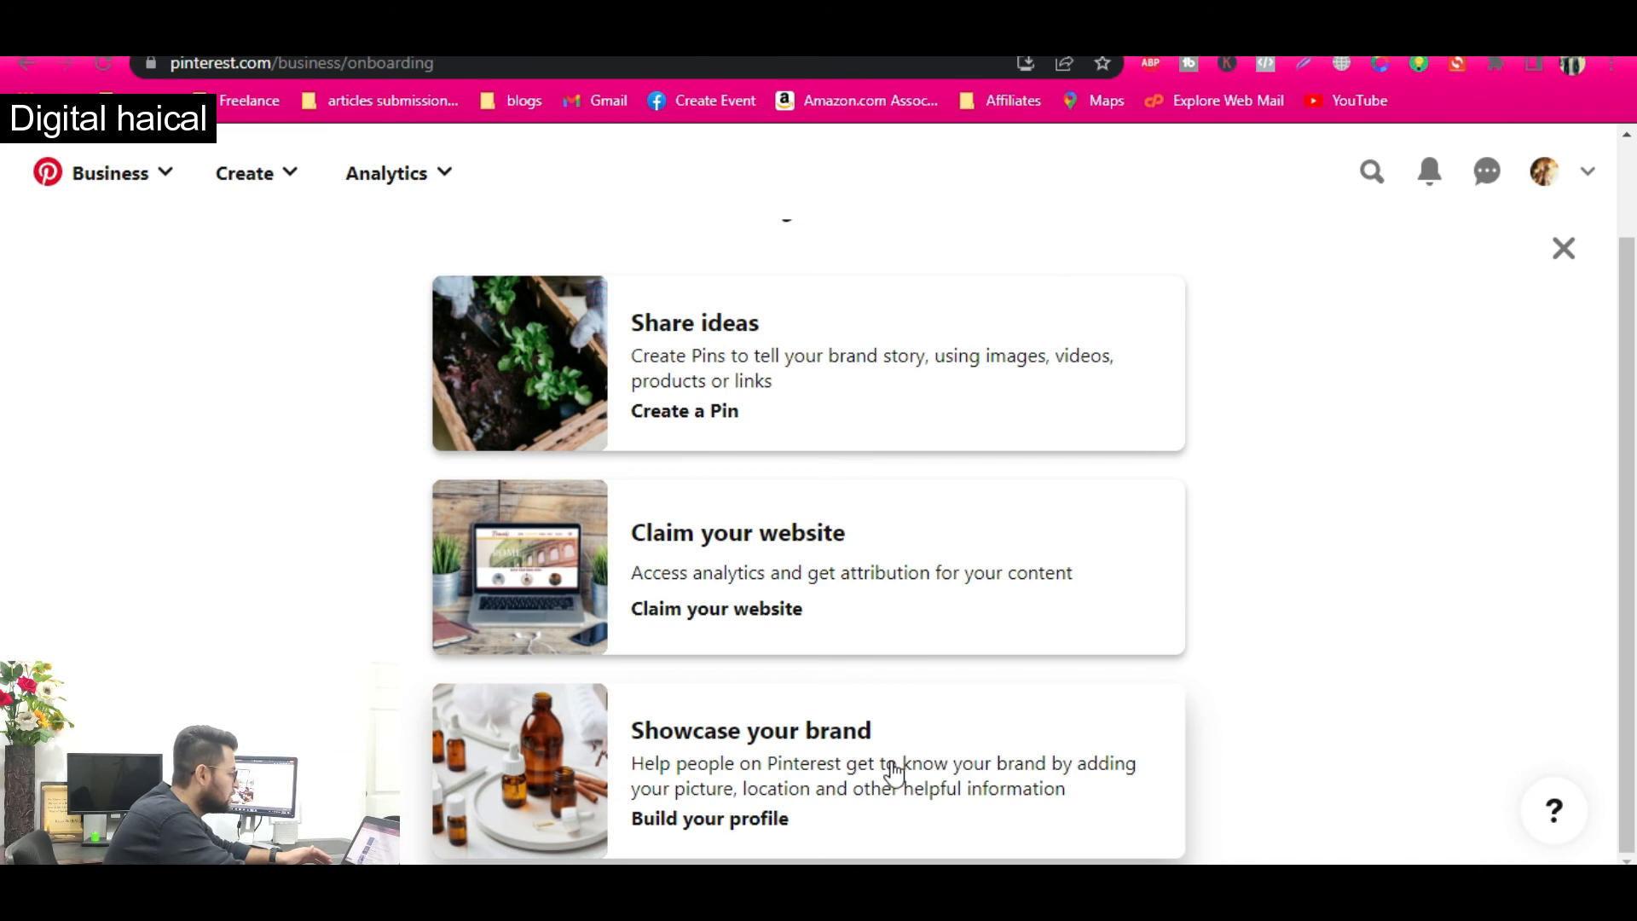
{"action": "left_click", "coordinate": [773, 374]}
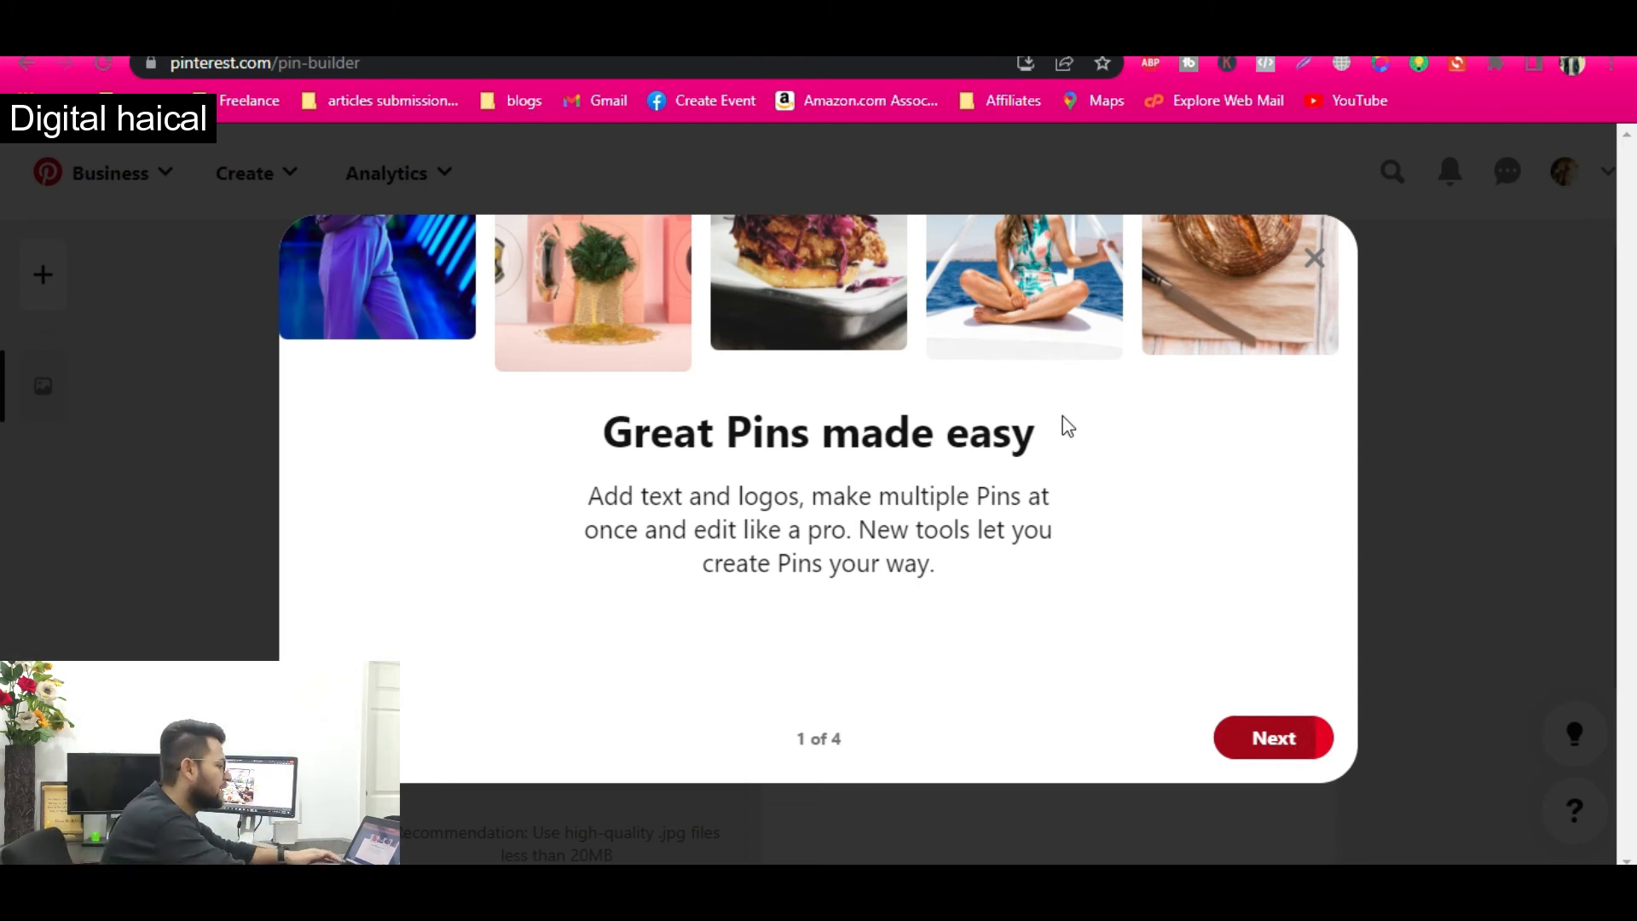
{"action": "left_click", "coordinate": [1268, 738]}
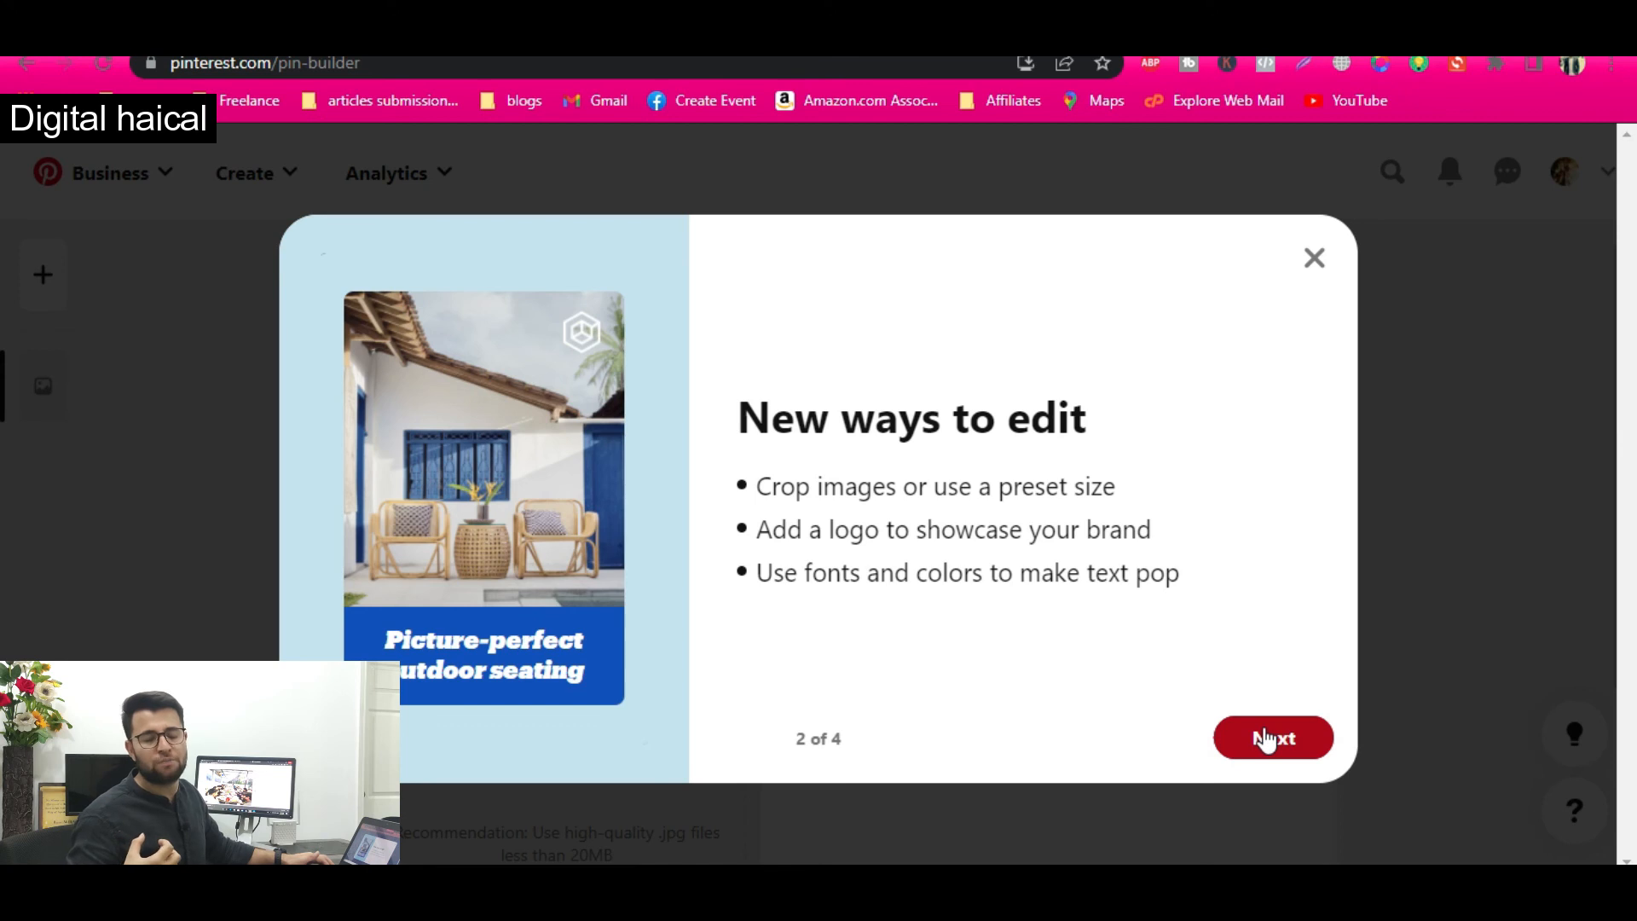
{"action": "left_click", "coordinate": [1266, 741]}
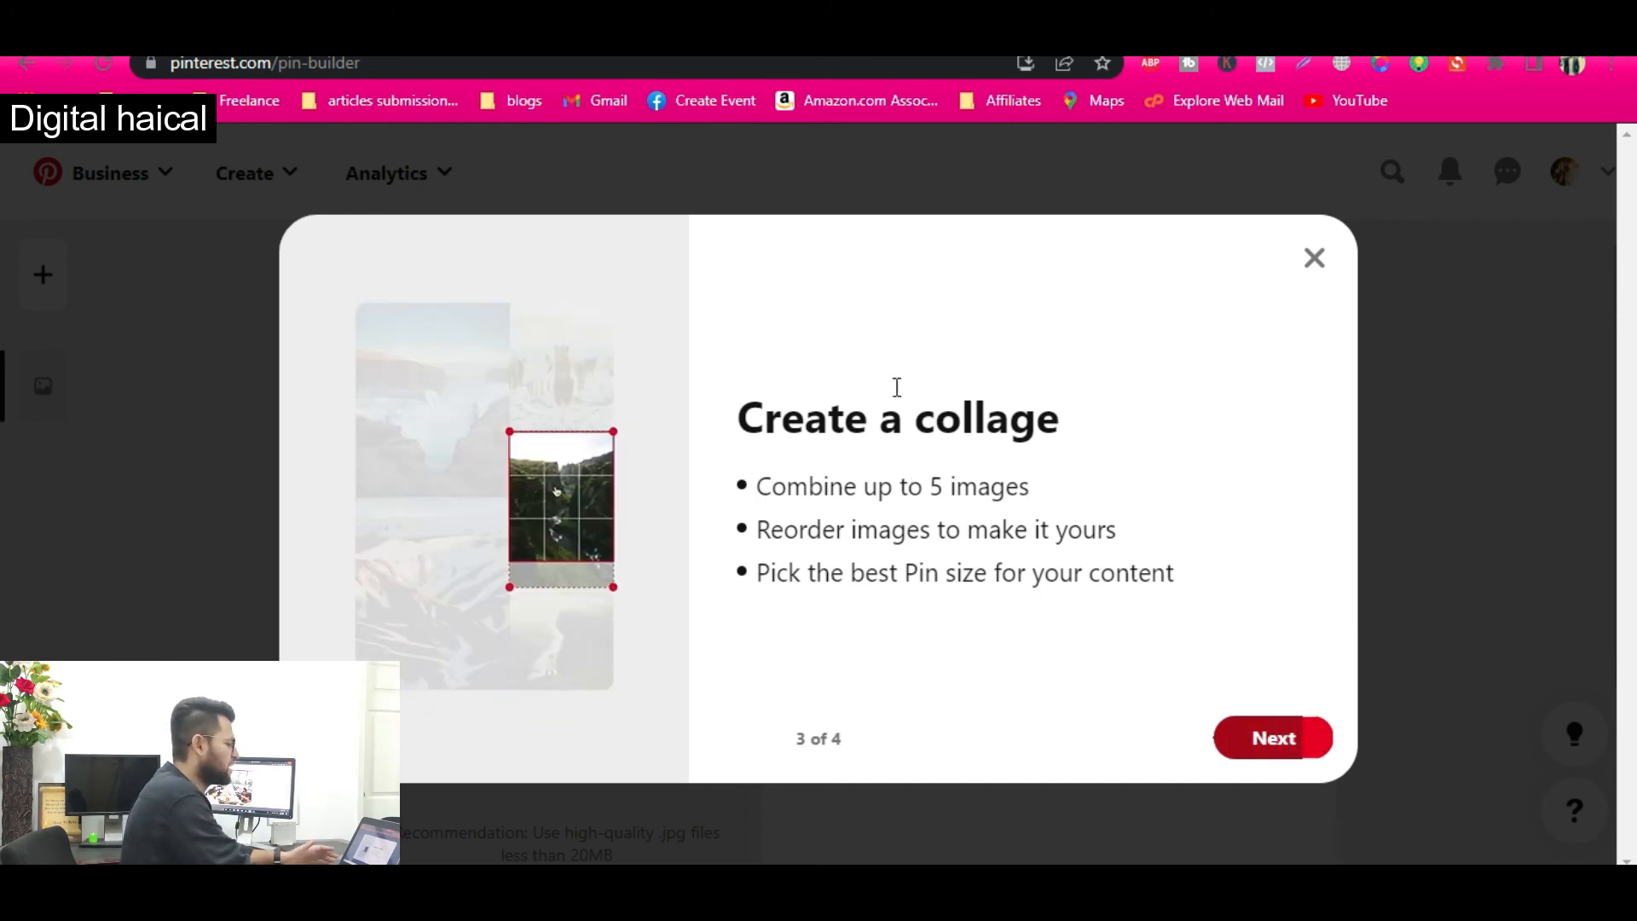
{"action": "left_click", "coordinate": [1293, 742]}
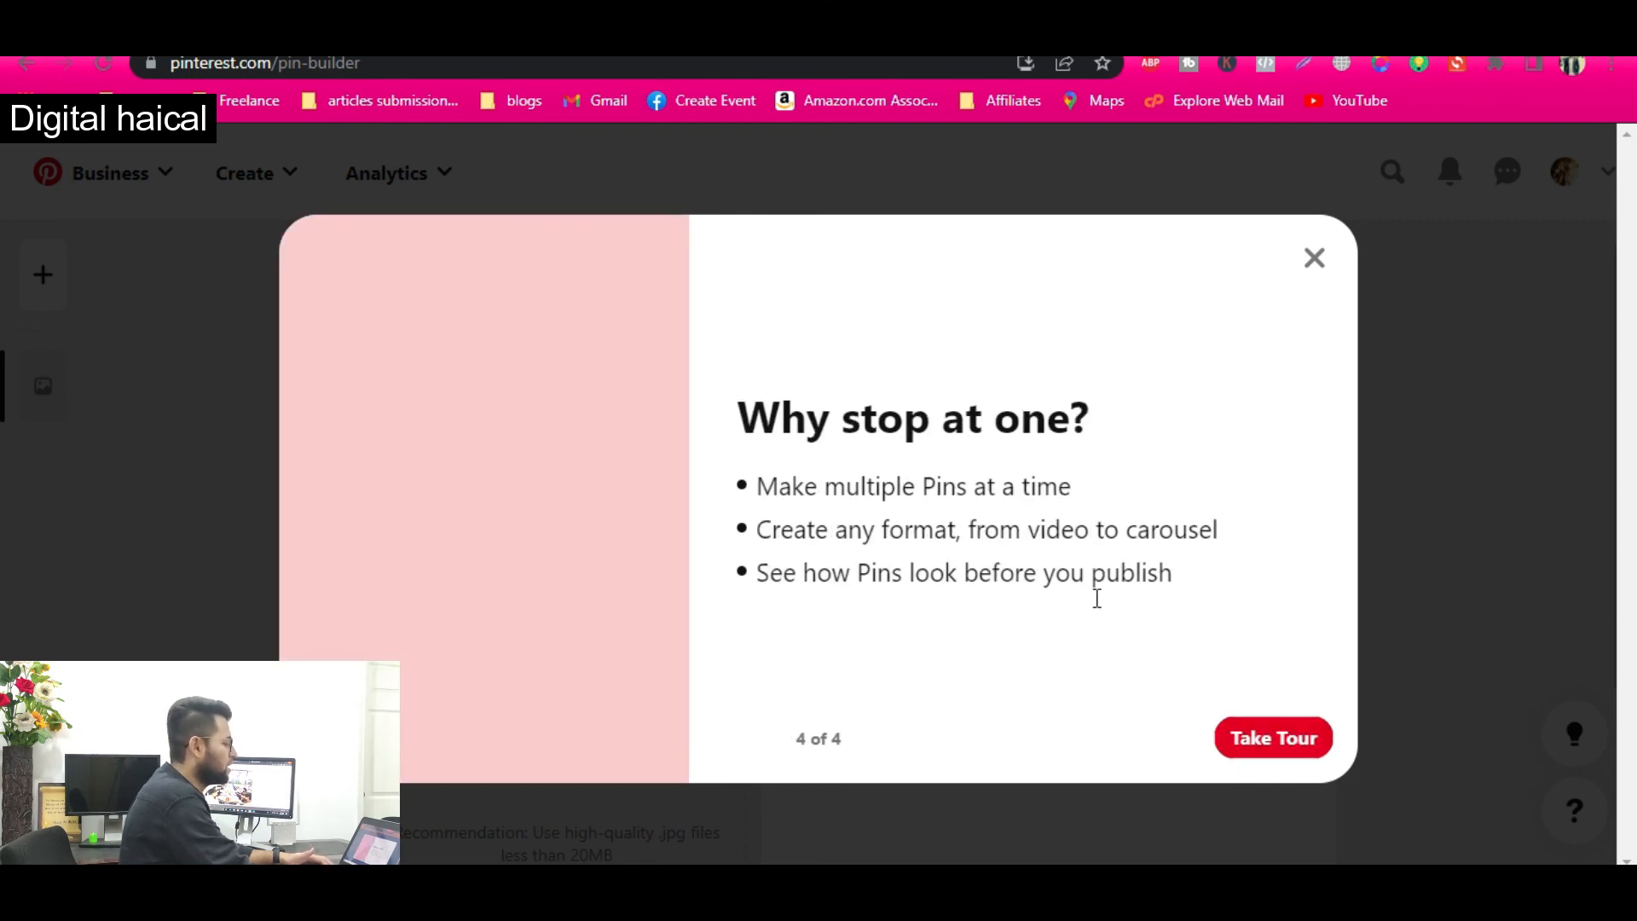
- Take the Pin builder tour through title, destination link, edits and batch creation, close it, and look over the blank Pin form
{"action": "left_click", "coordinate": [1268, 736]}
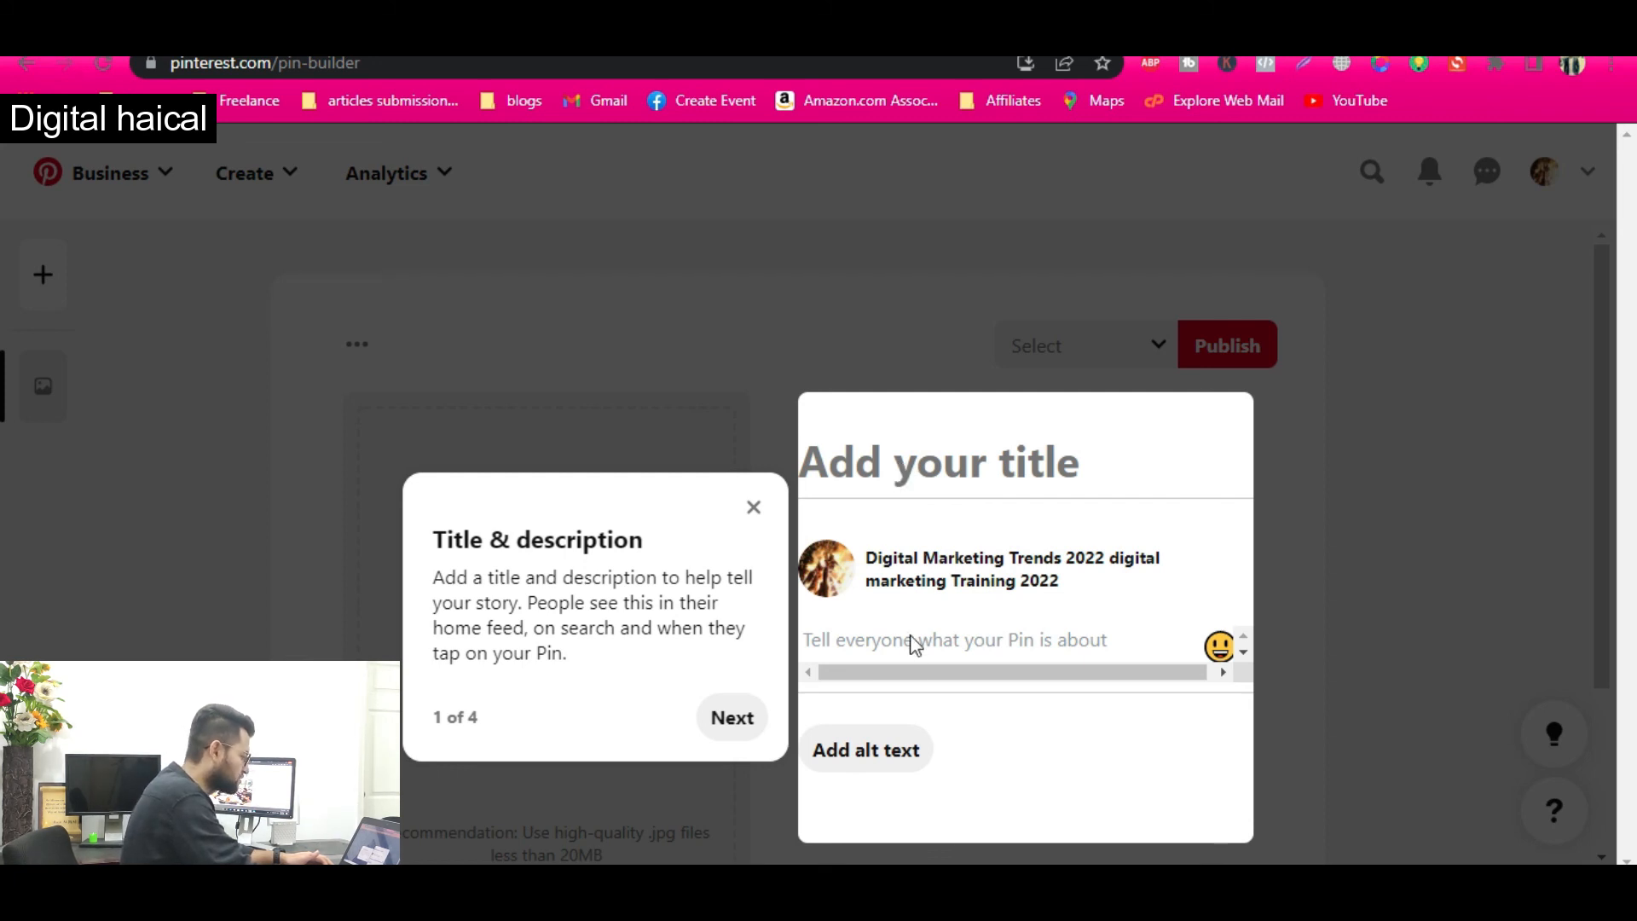
{"action": "left_click", "coordinate": [740, 716]}
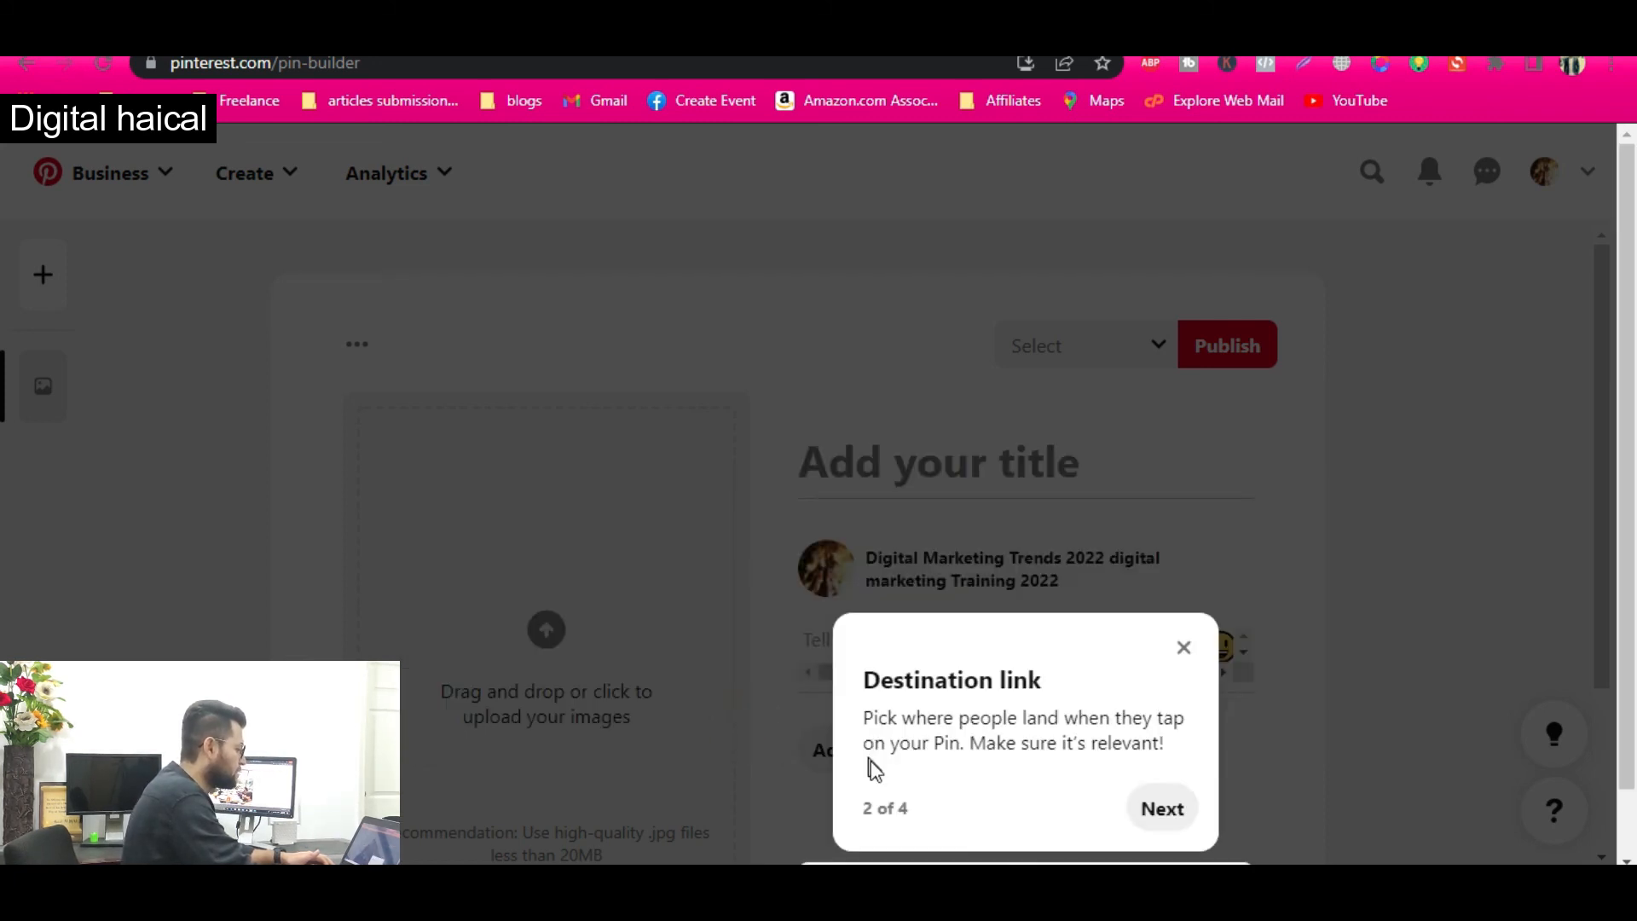
{"action": "left_click", "coordinate": [1161, 820]}
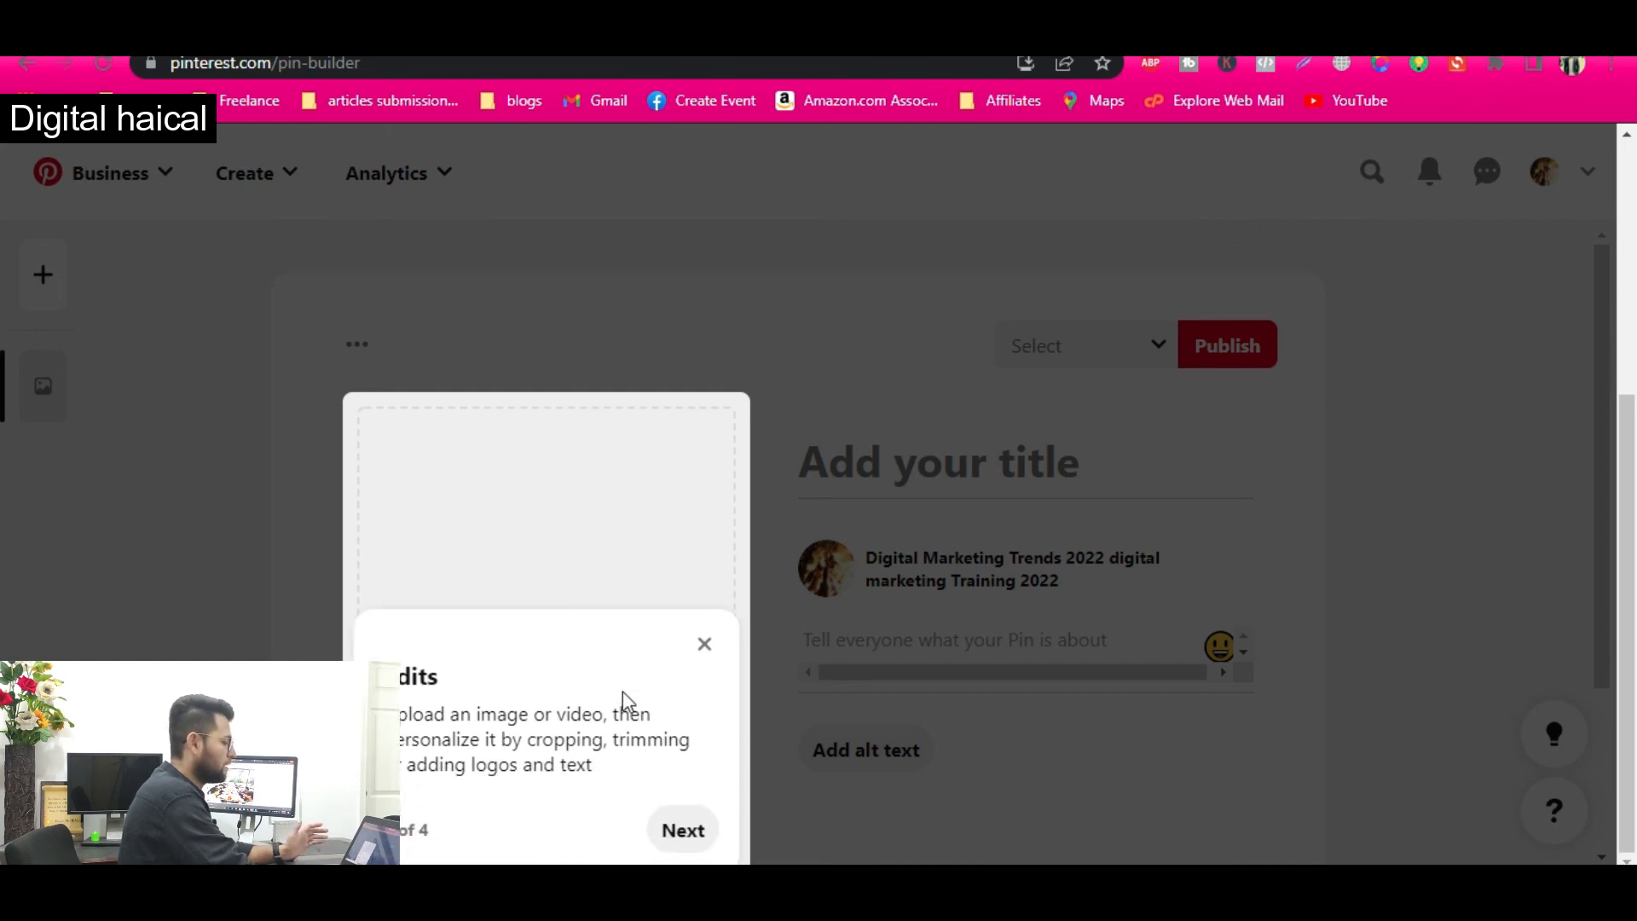
{"action": "left_click", "coordinate": [683, 831]}
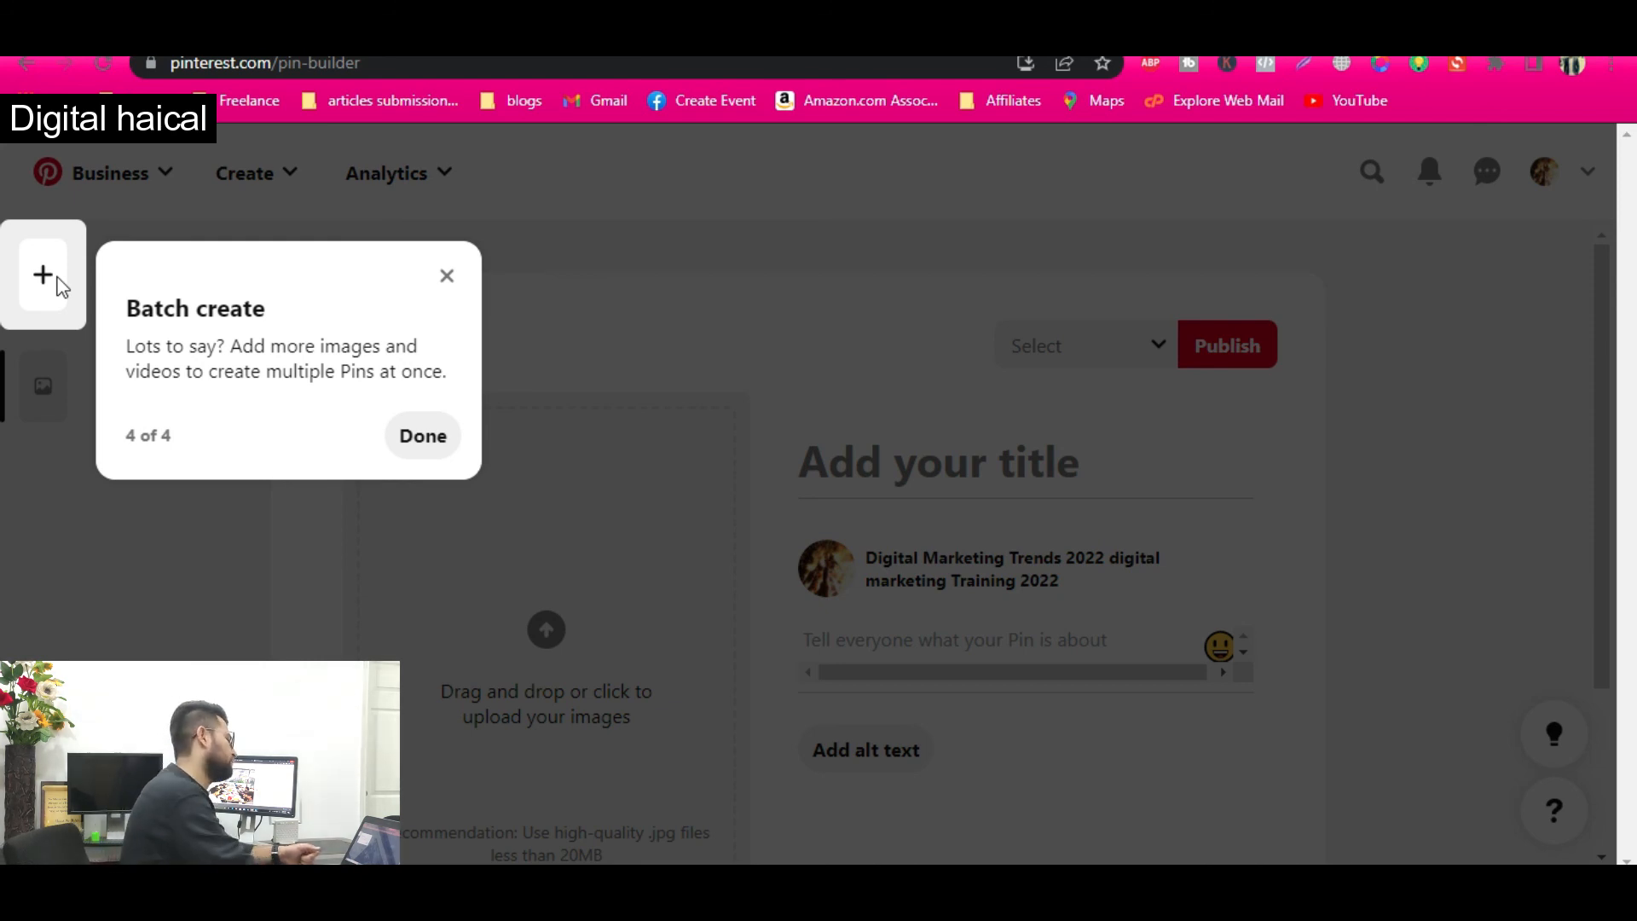
{"action": "left_click", "coordinate": [447, 275]}
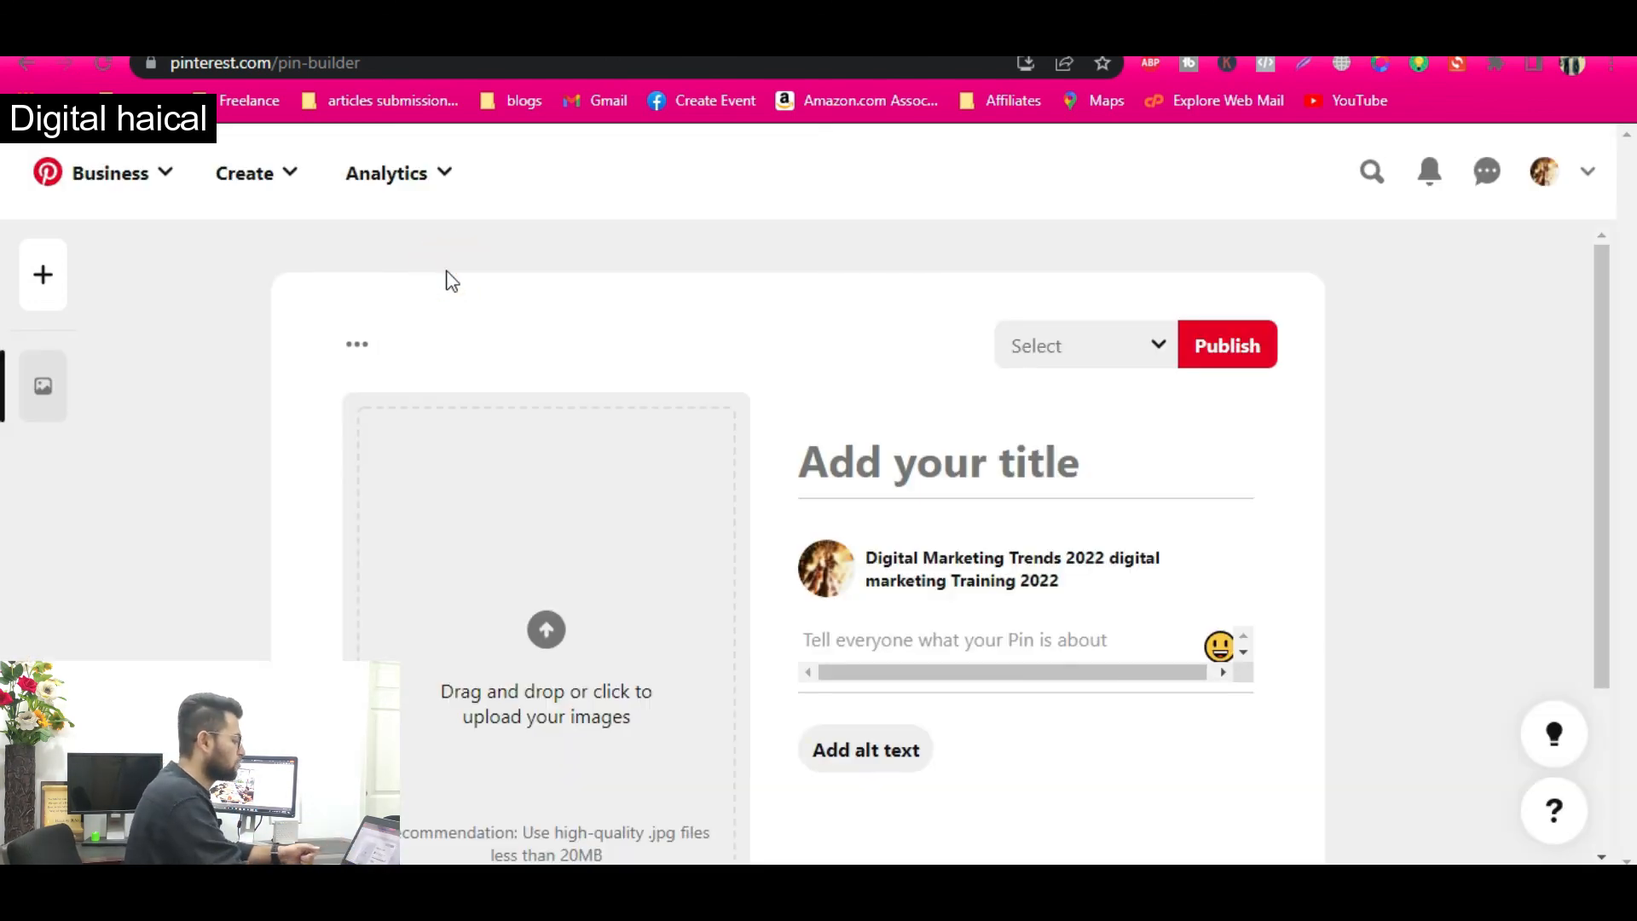
{"action": "scroll", "coordinate": [720, 530], "scroll_direction": "down", "scroll_amount": 3}
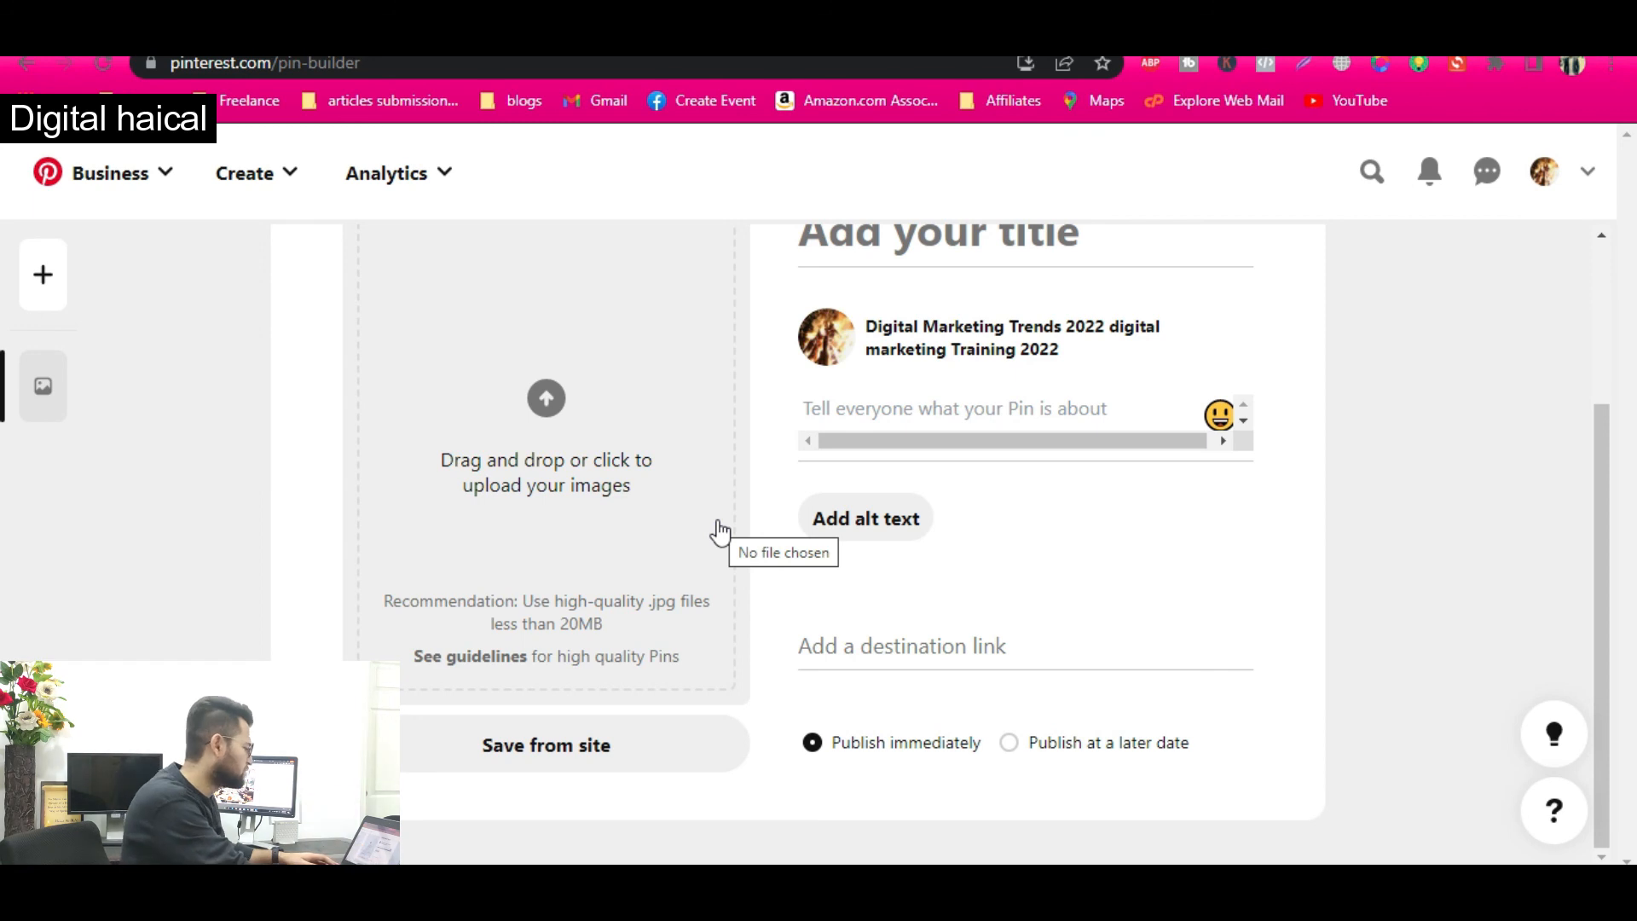
{"action": "scroll", "coordinate": [721, 533], "scroll_direction": "up", "scroll_amount": 3}
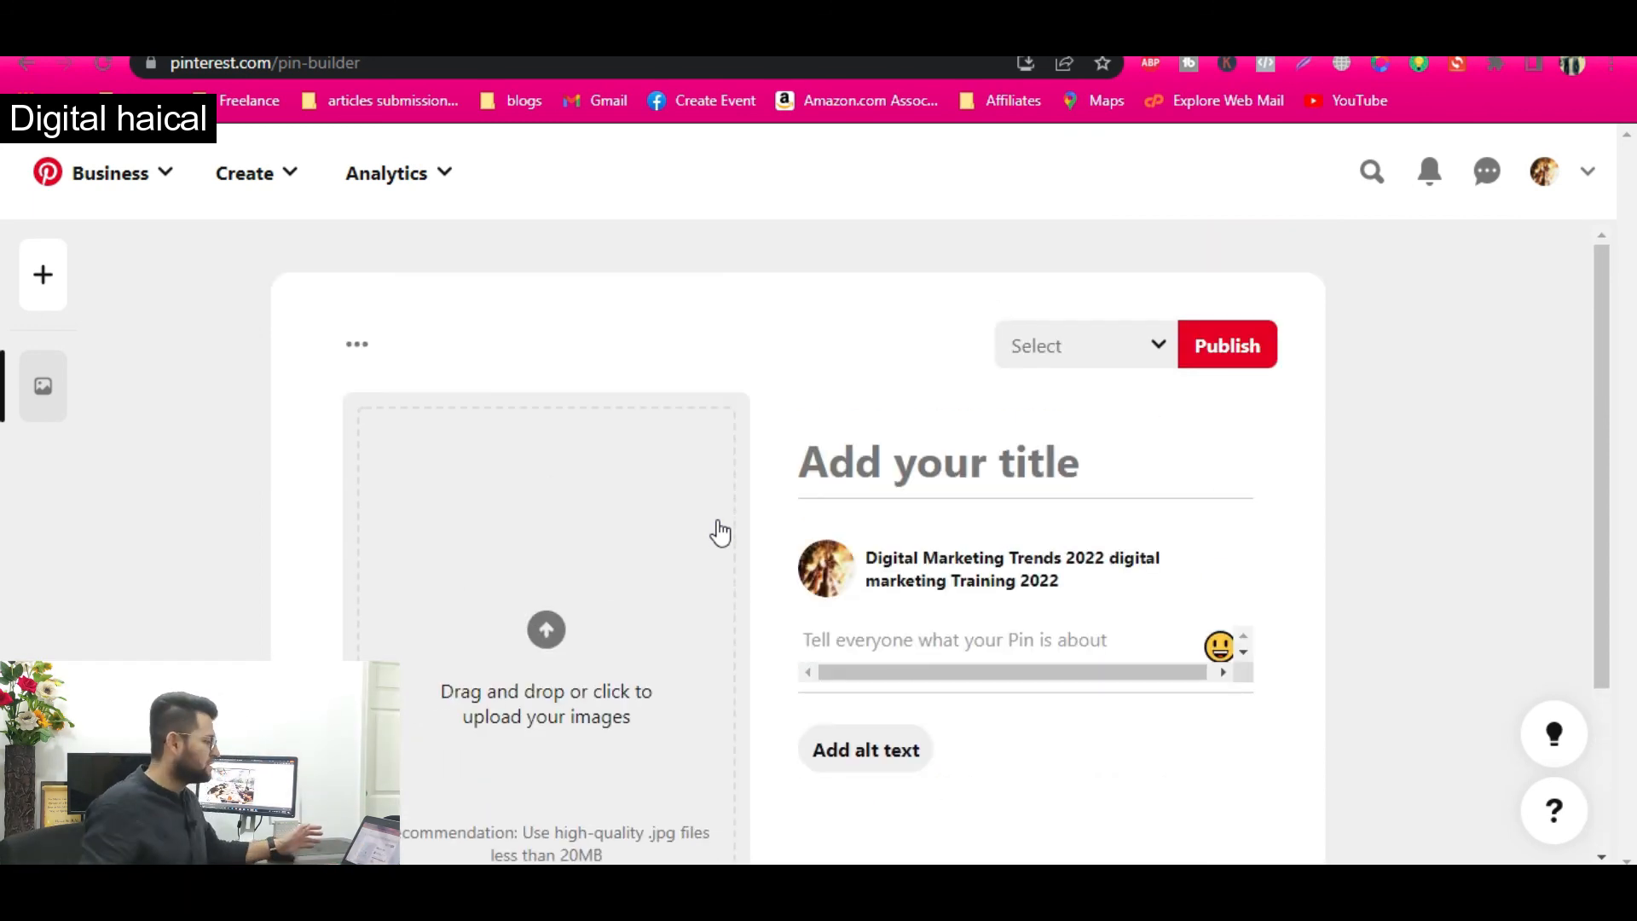